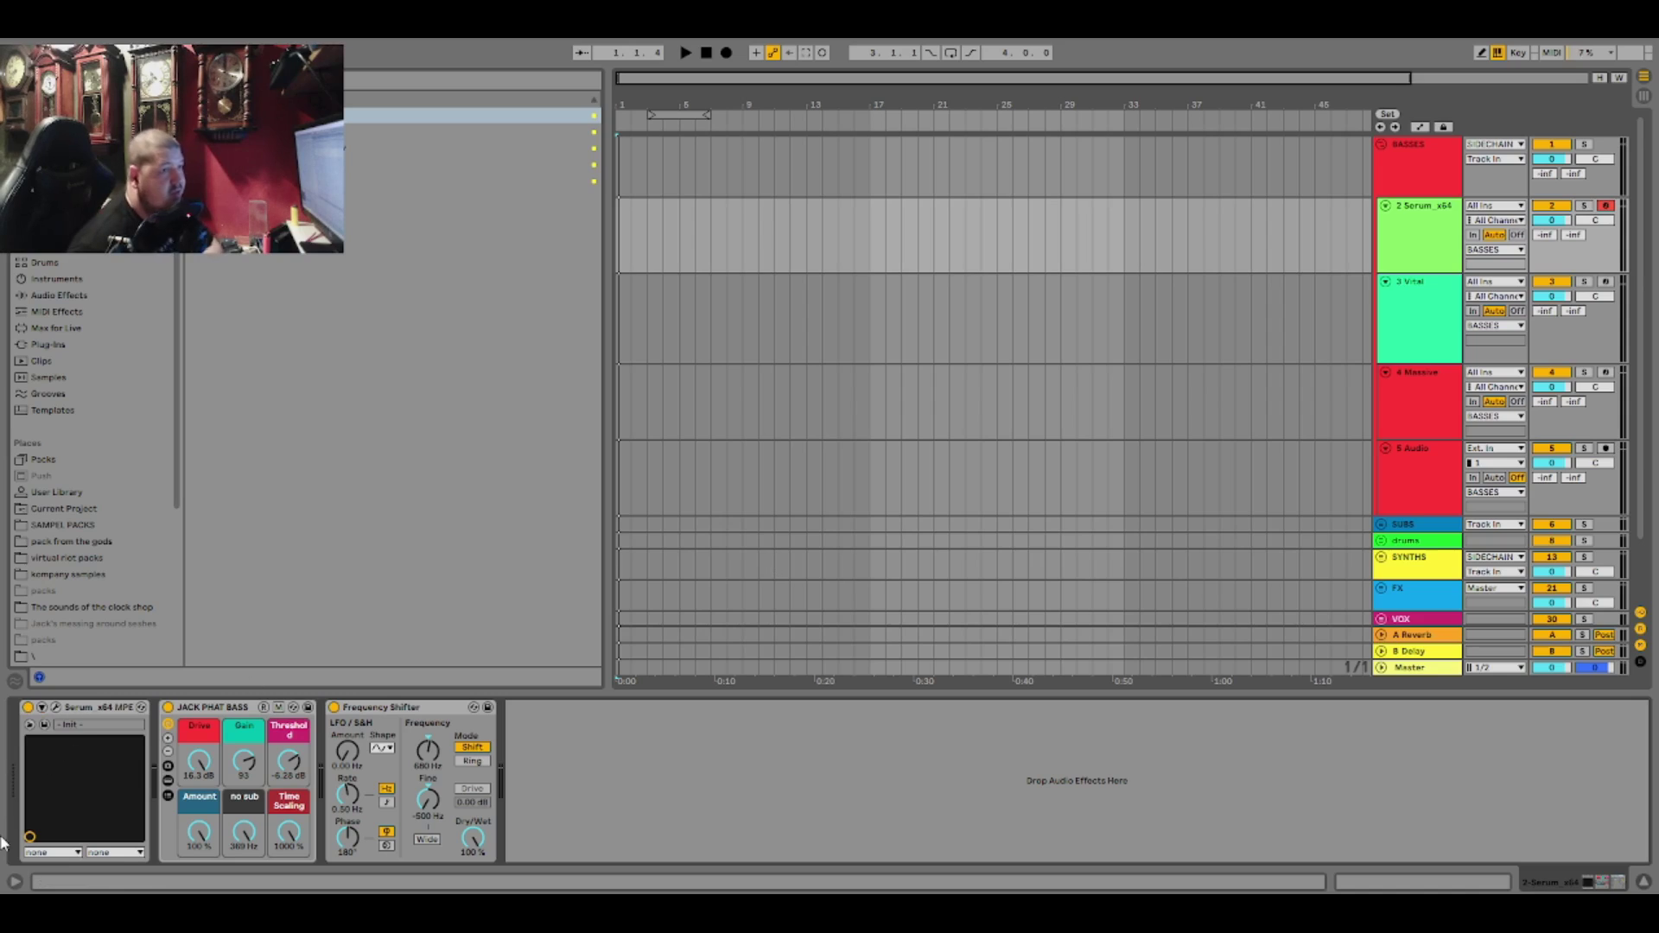
- Play a note on the Serum track while raising the Frequency Shifter's frequency to 760 Hz
{"action": "left_click", "coordinate": [83, 712]}
{"action": "key", "text": "a"}
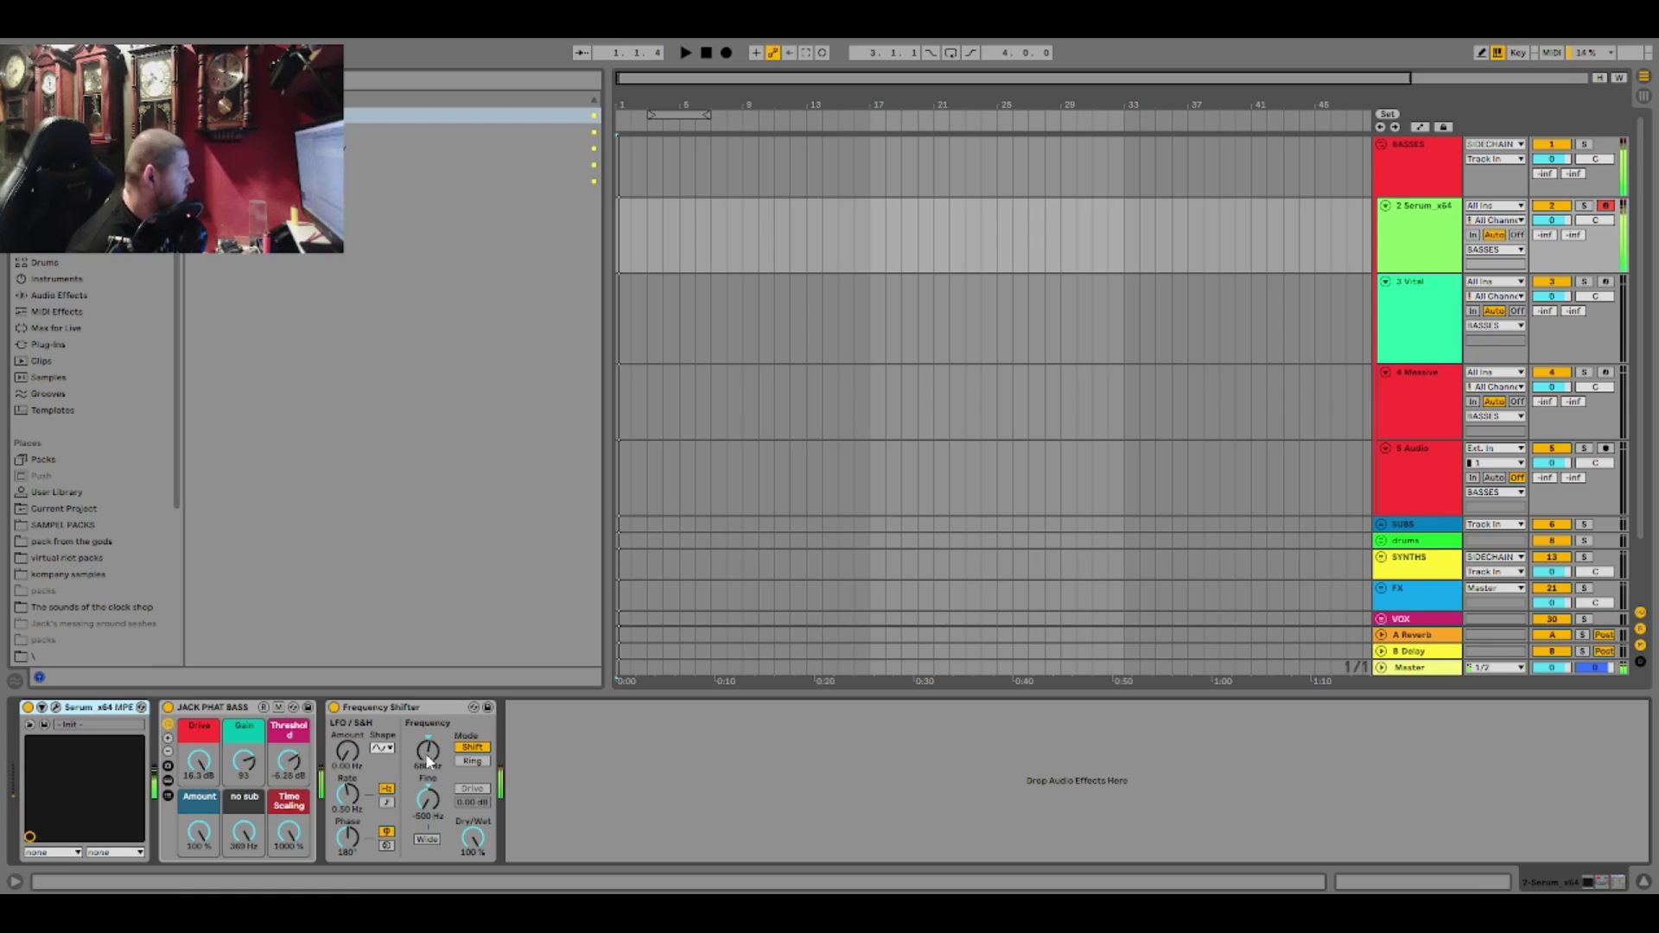
{"action": "mouse_move", "coordinate": [428, 752]}
{"action": "left_mouse_down"}
{"action": "mouse_move", "coordinate": [427, 726]}
{"action": "mouse_move", "coordinate": [428, 773]}
{"action": "mouse_move", "coordinate": [427, 731]}
{"action": "left_mouse_up"}
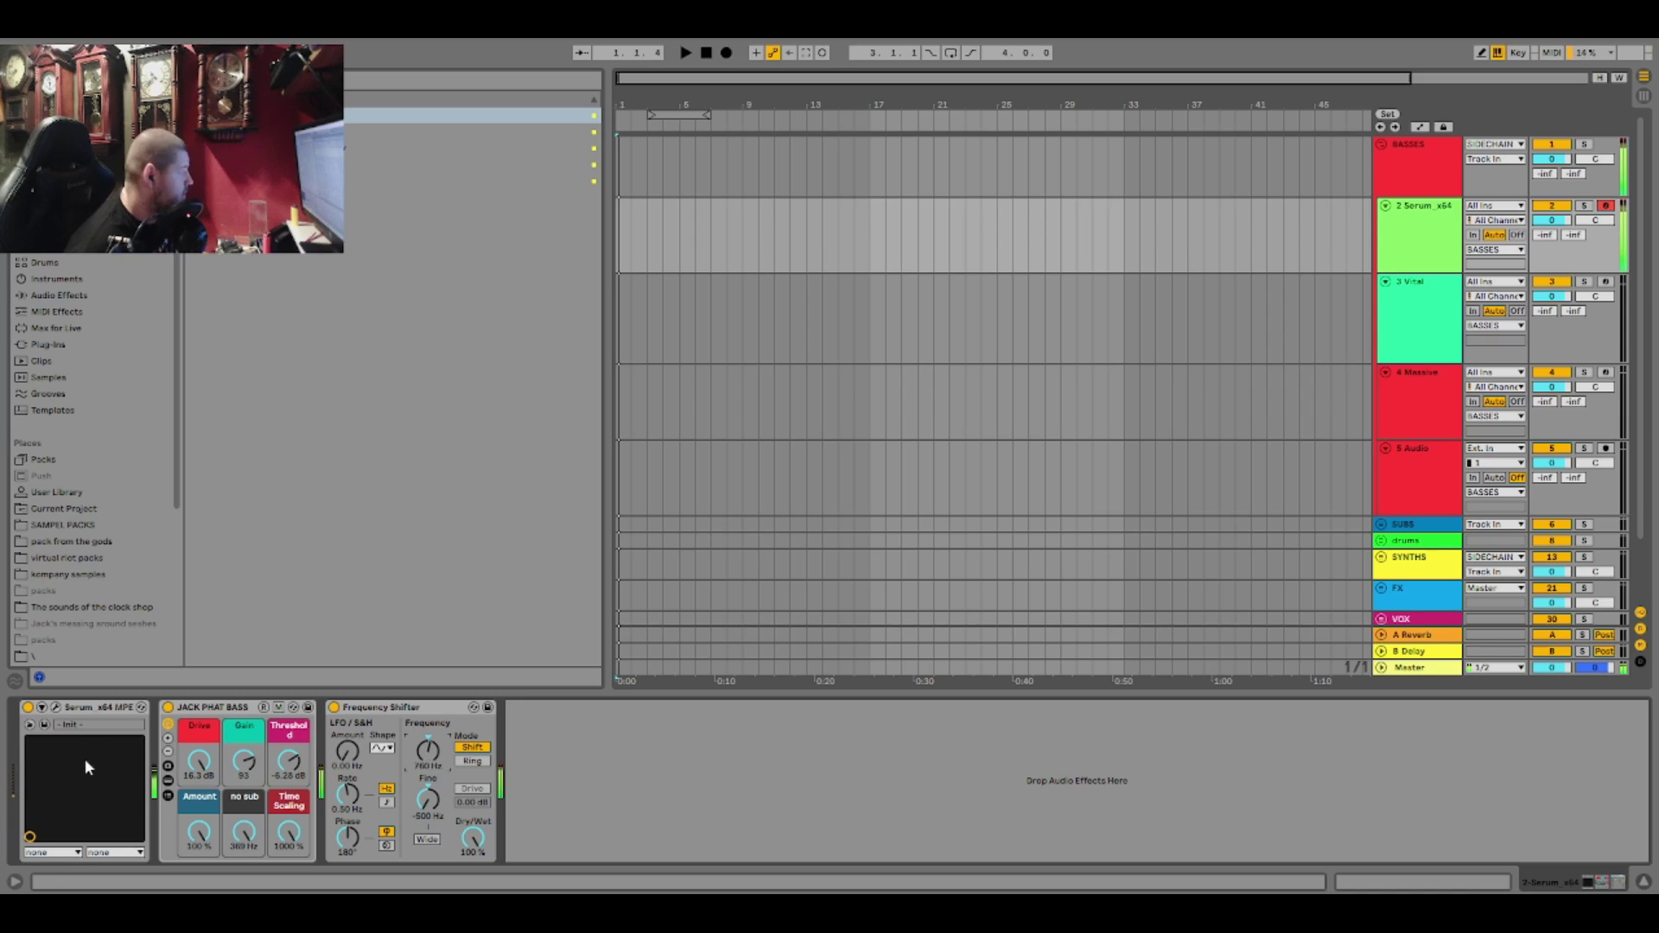
- Open the Serum instrument's window and lower the cutoff of its Ring Mod filter
{"action": "left_click", "coordinate": [56, 707]}
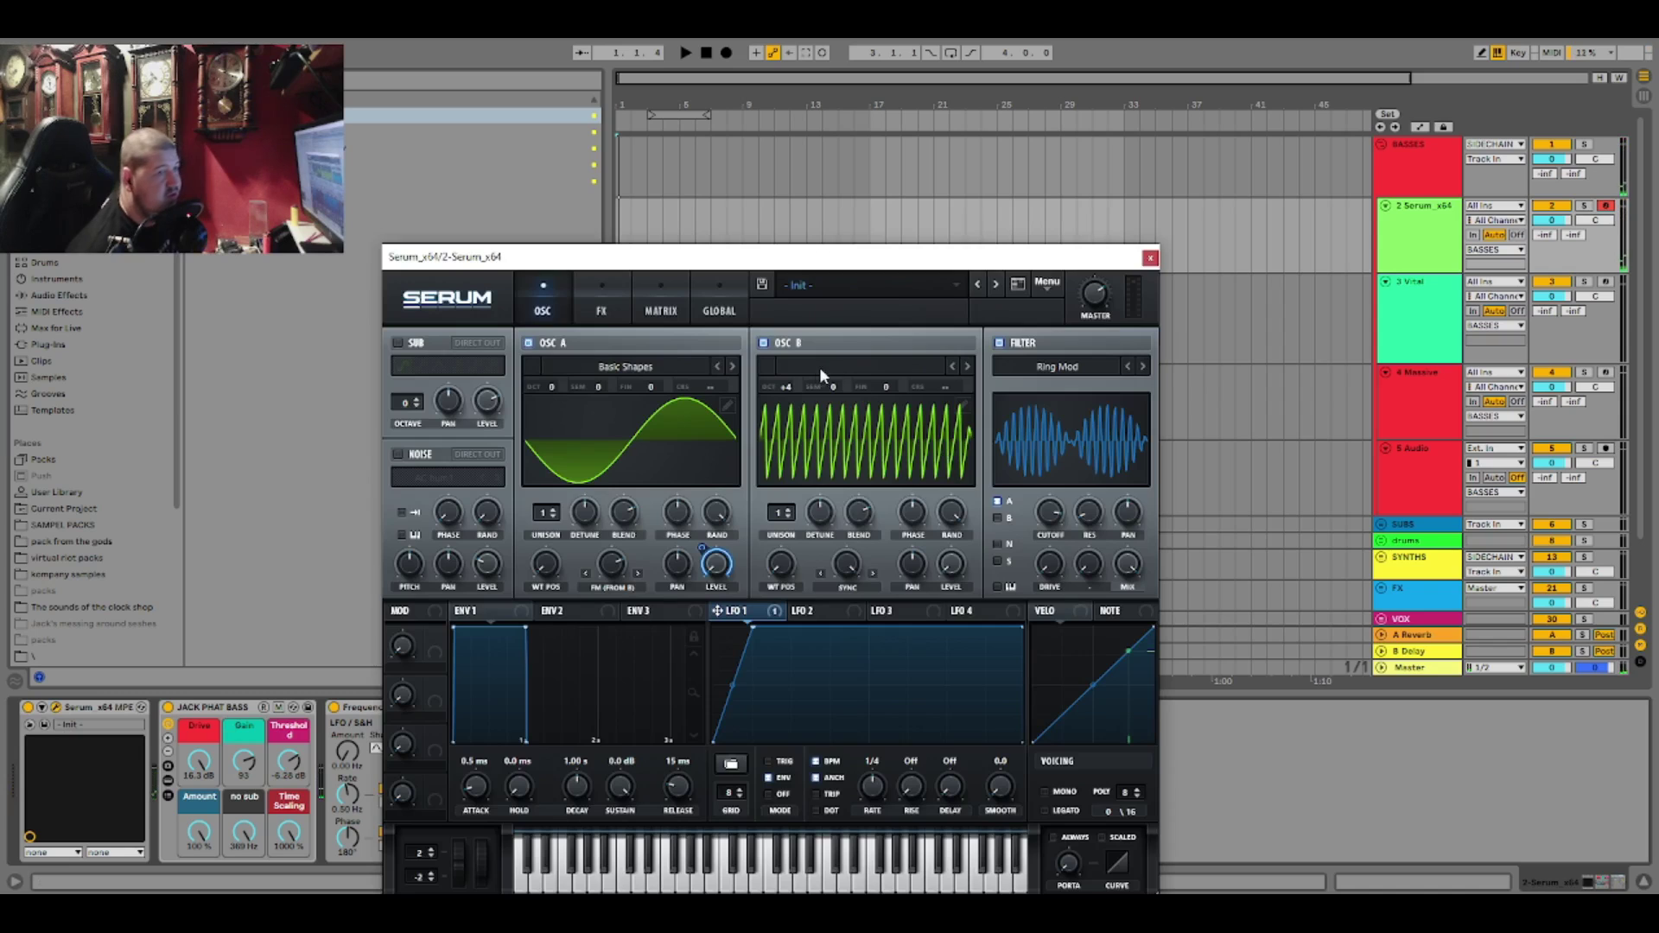
{"action": "left_click_drag", "start_coordinate": [844, 259], "coordinate": [981, 173]}
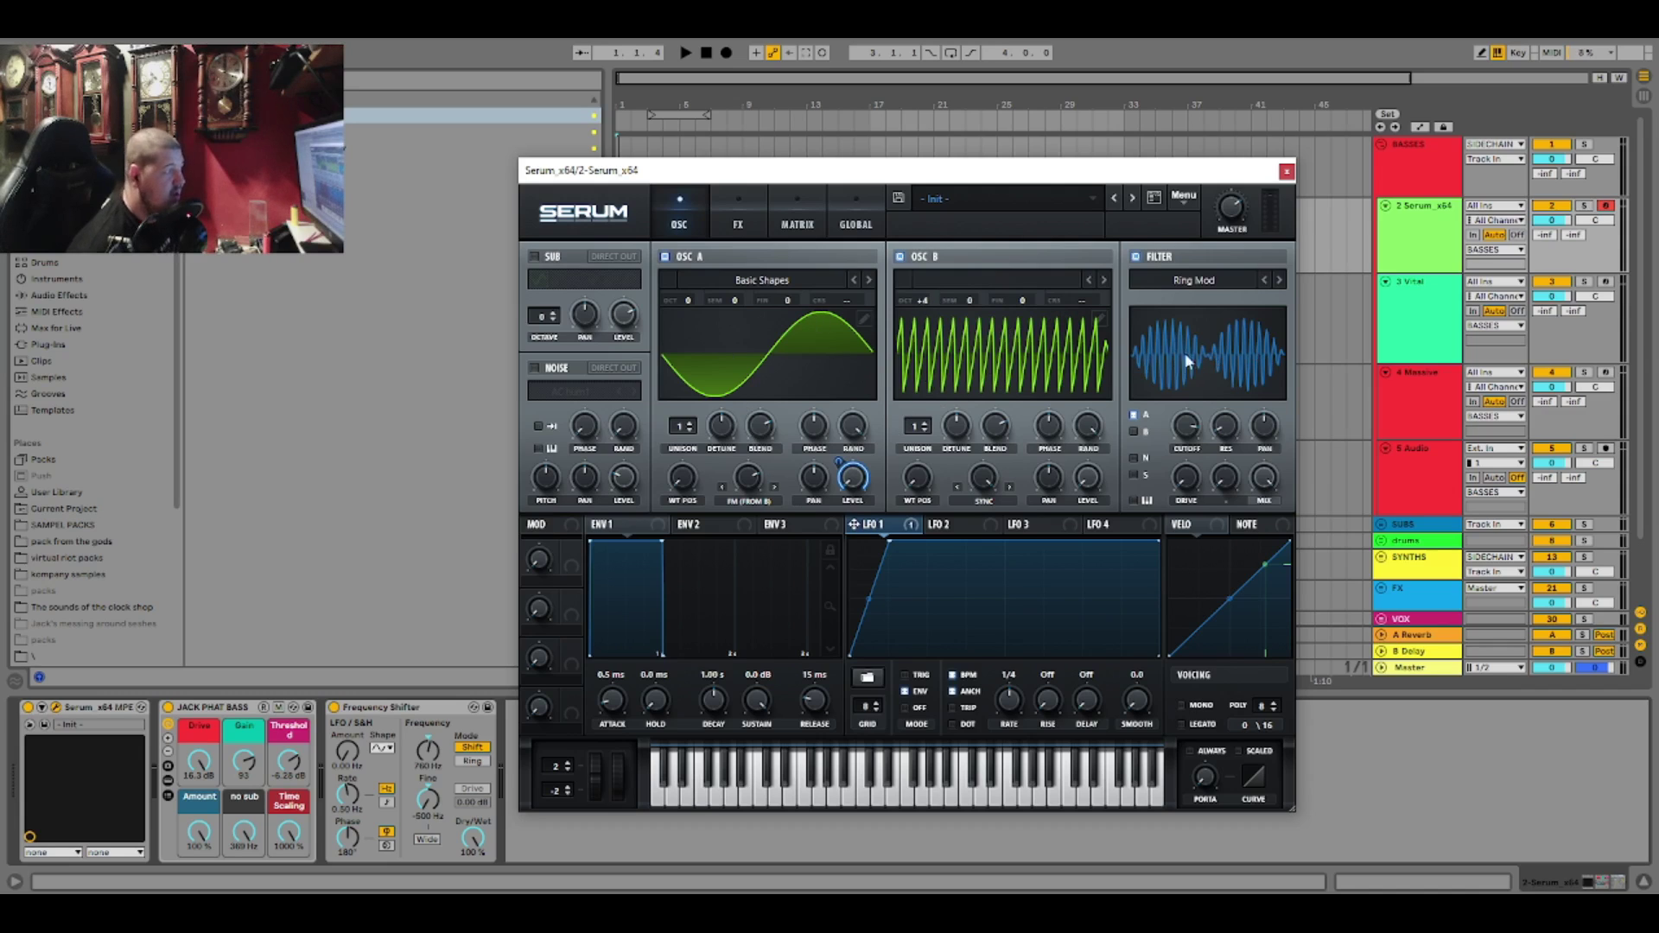
{"action": "mouse_move", "coordinate": [1186, 429]}
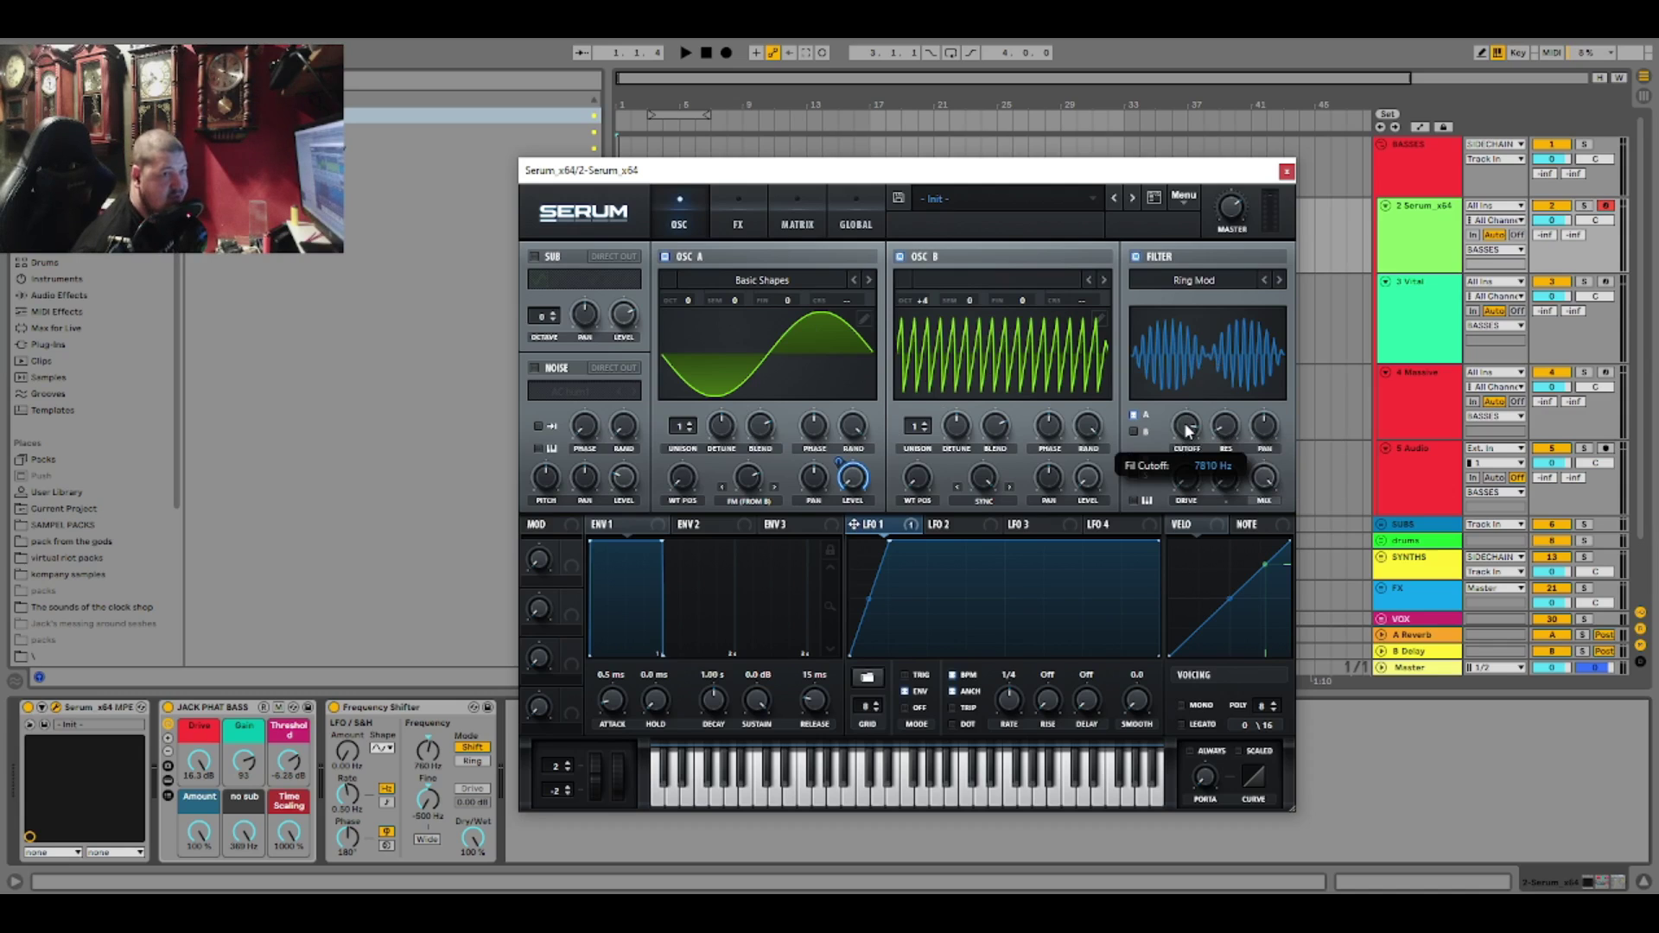
{"action": "left_click_drag", "start_coordinate": [1186, 430], "coordinate": [1195, 453]}
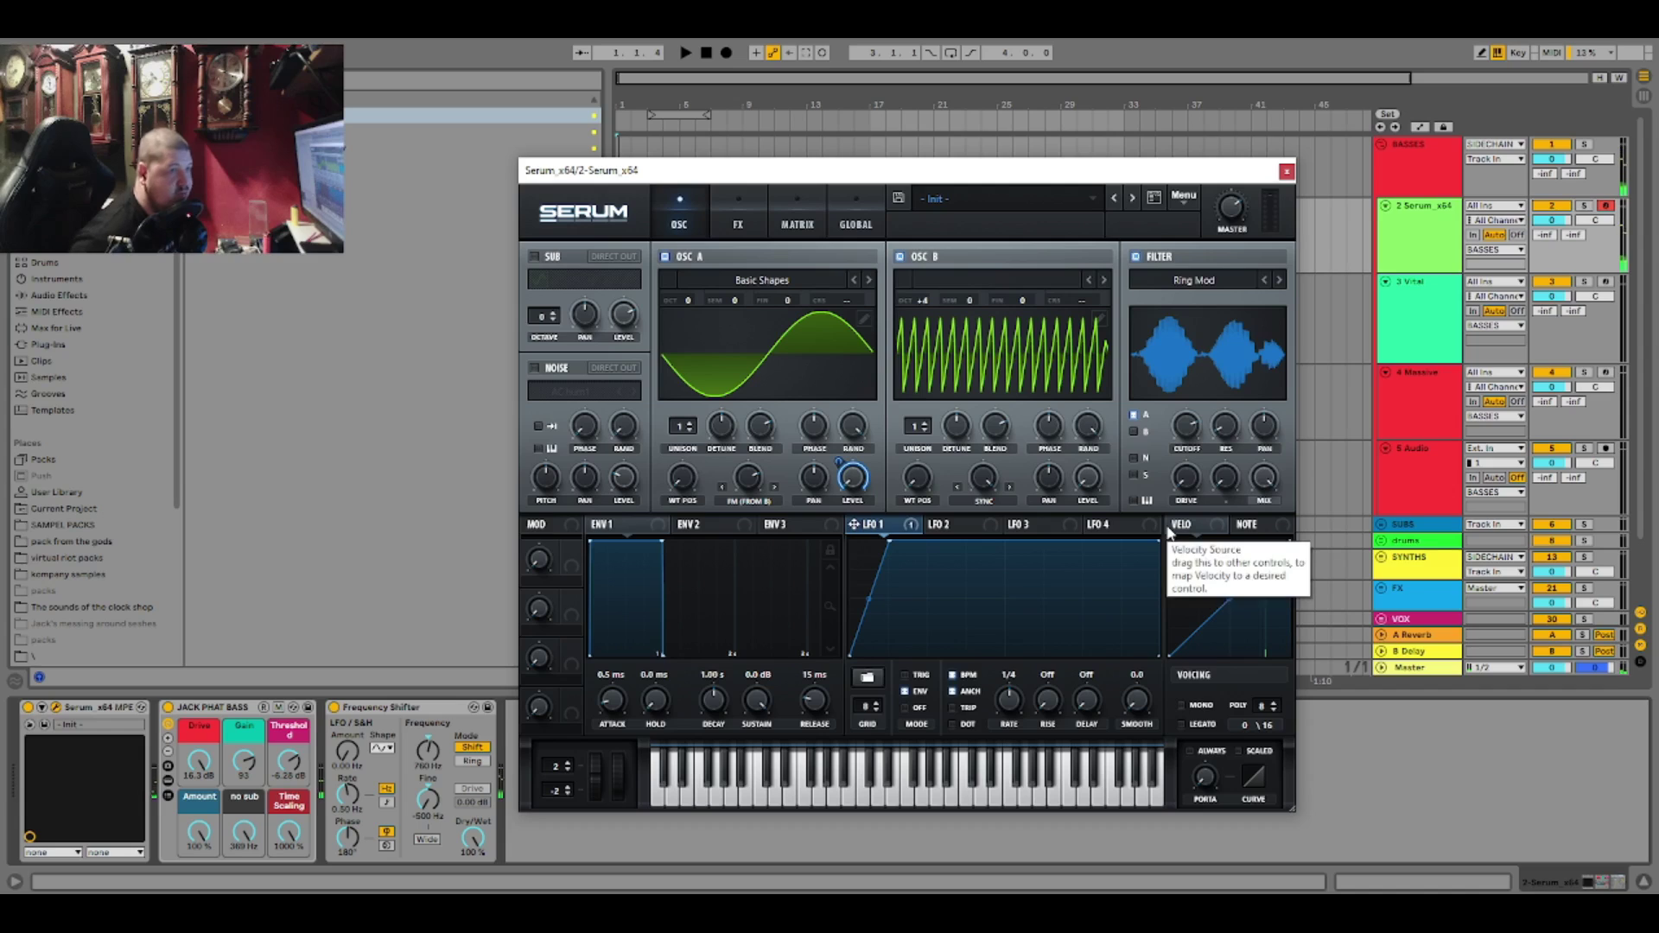
- Try a Ring Mod filter with a raised cutoff in Serum's effects chain, then switch that filter off
{"action": "left_click", "coordinate": [742, 224]}
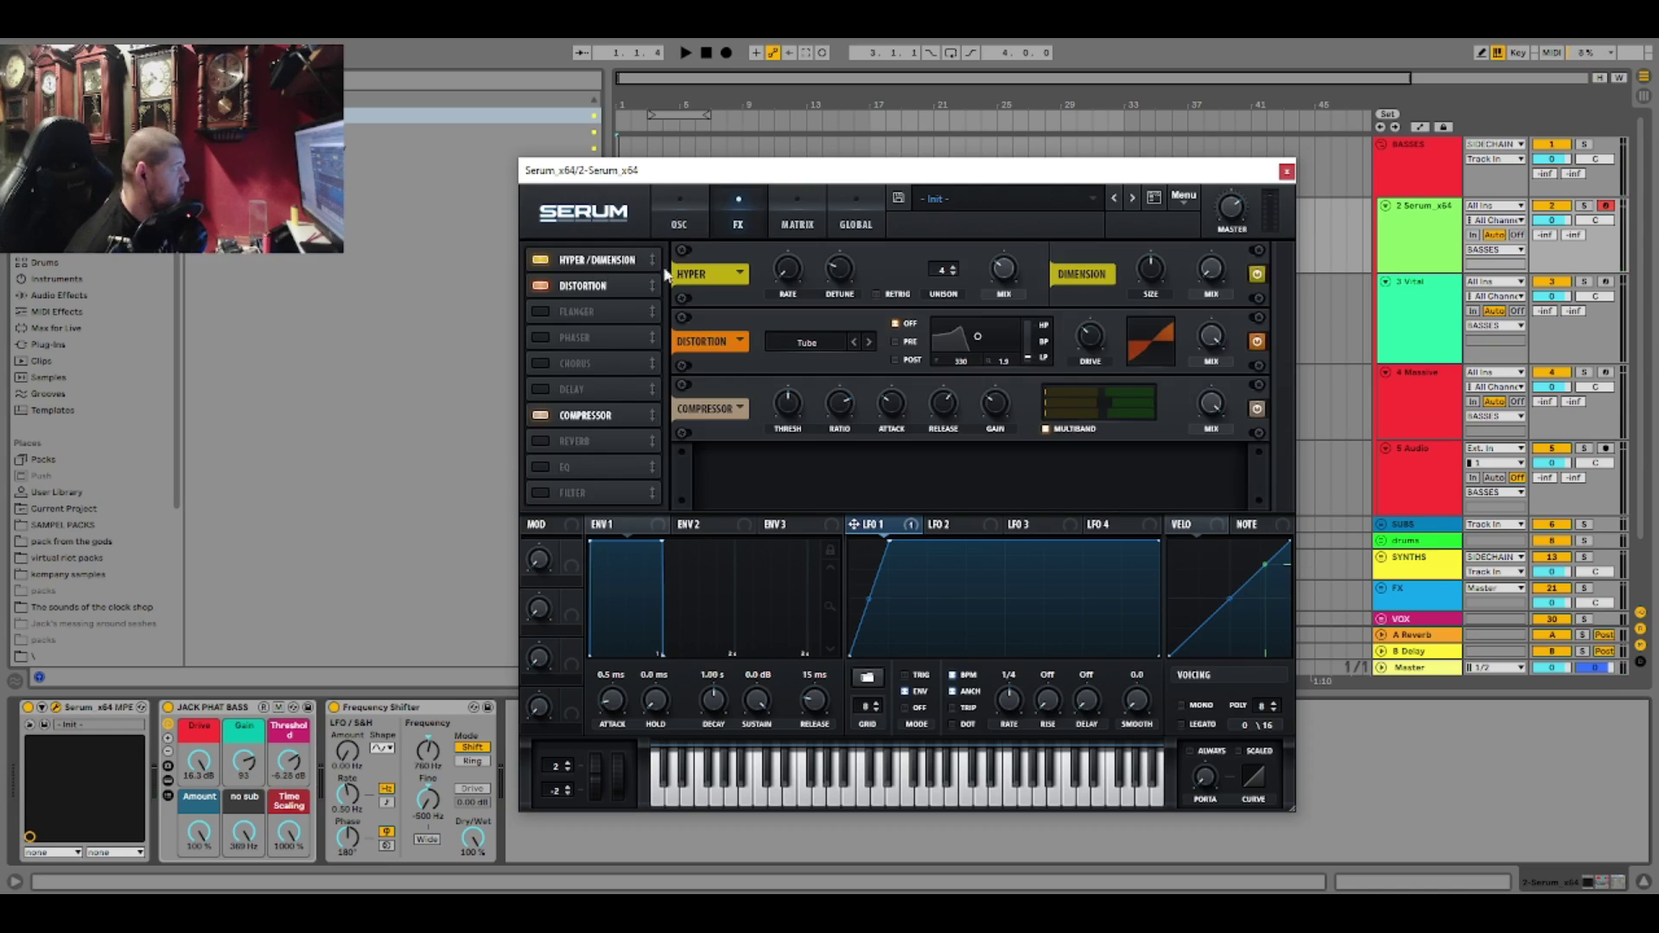
{"action": "left_click", "coordinate": [540, 492]}
{"action": "left_click", "coordinate": [833, 480]}
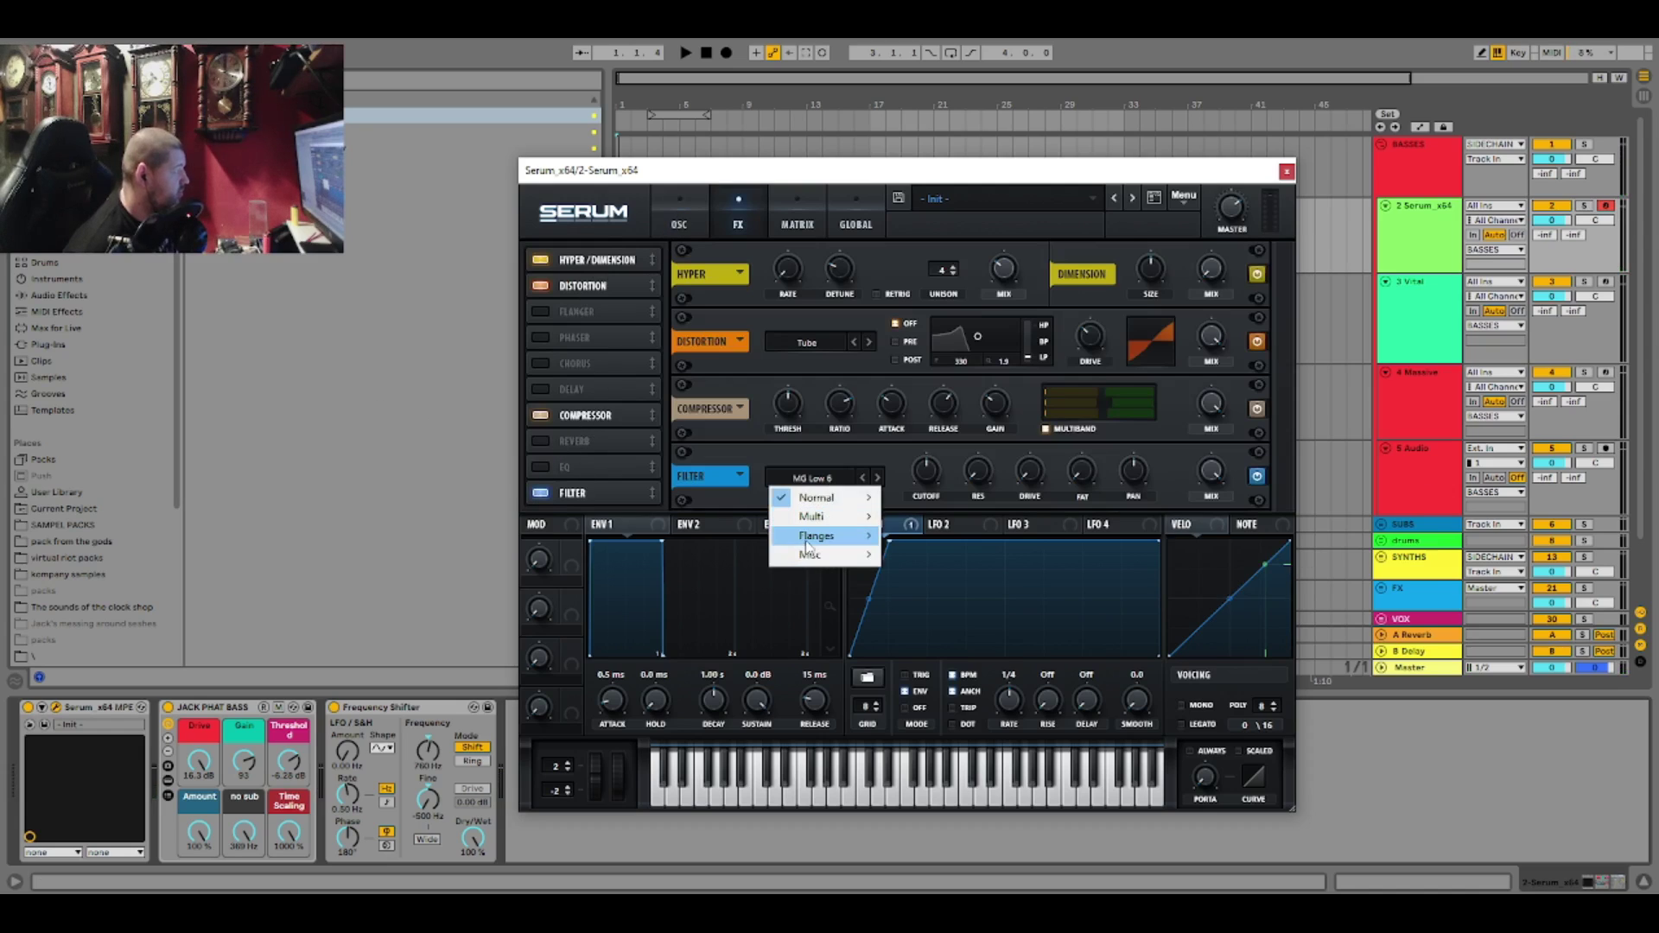
{"action": "mouse_move", "coordinate": [809, 554]}
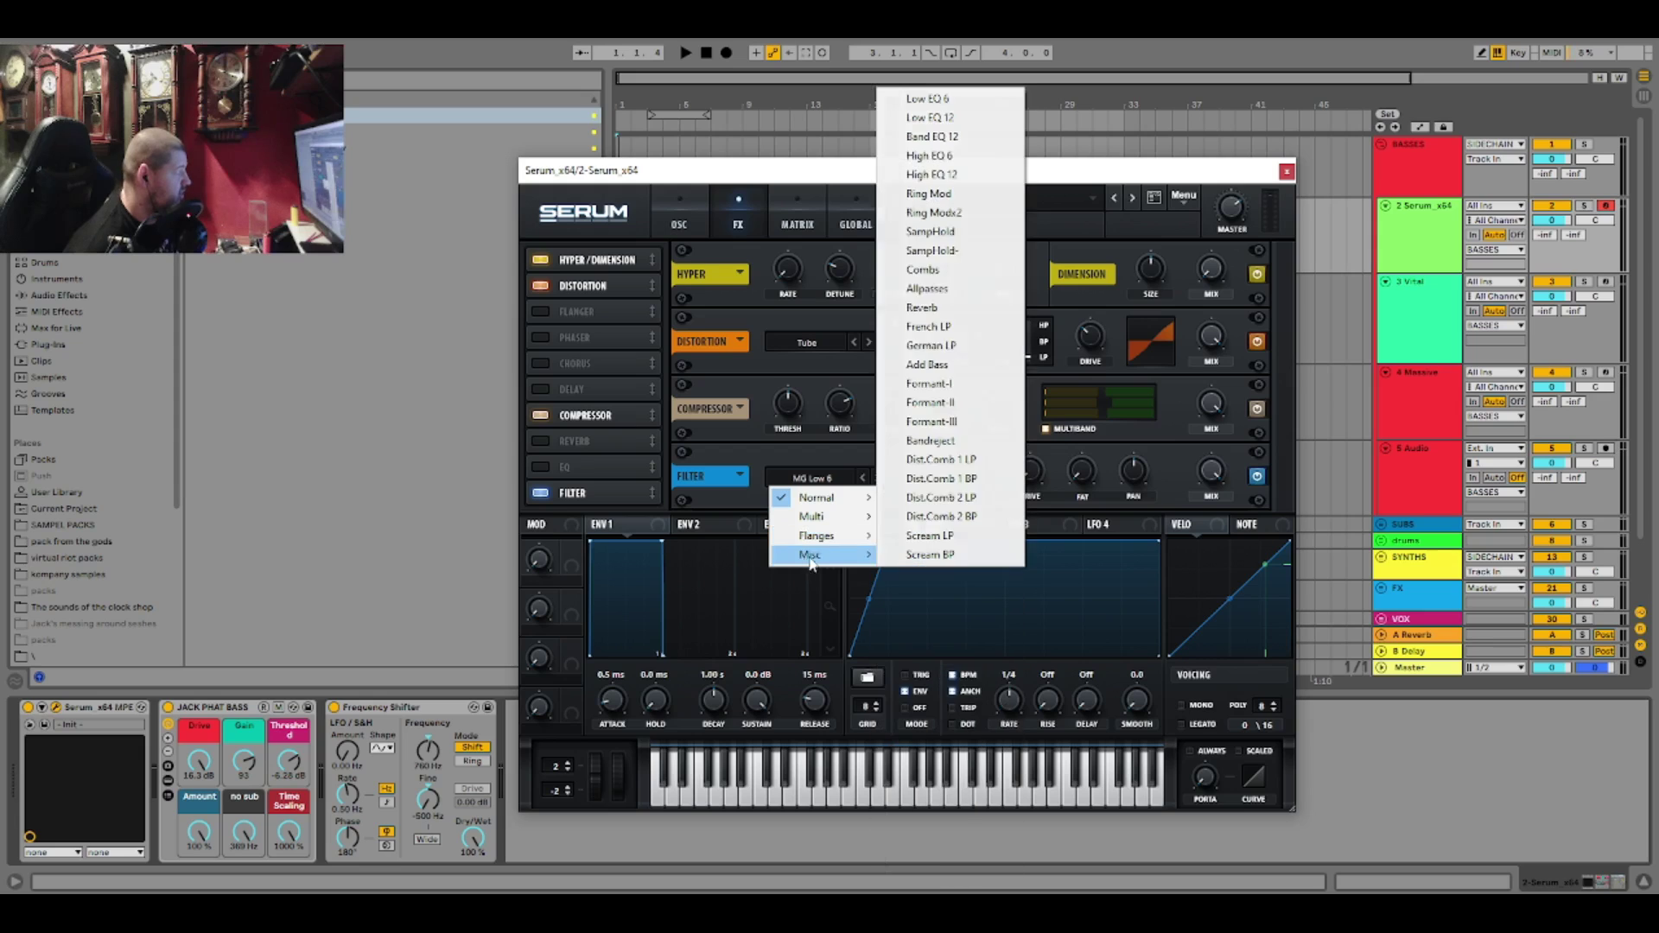
{"action": "left_click", "coordinate": [952, 195]}
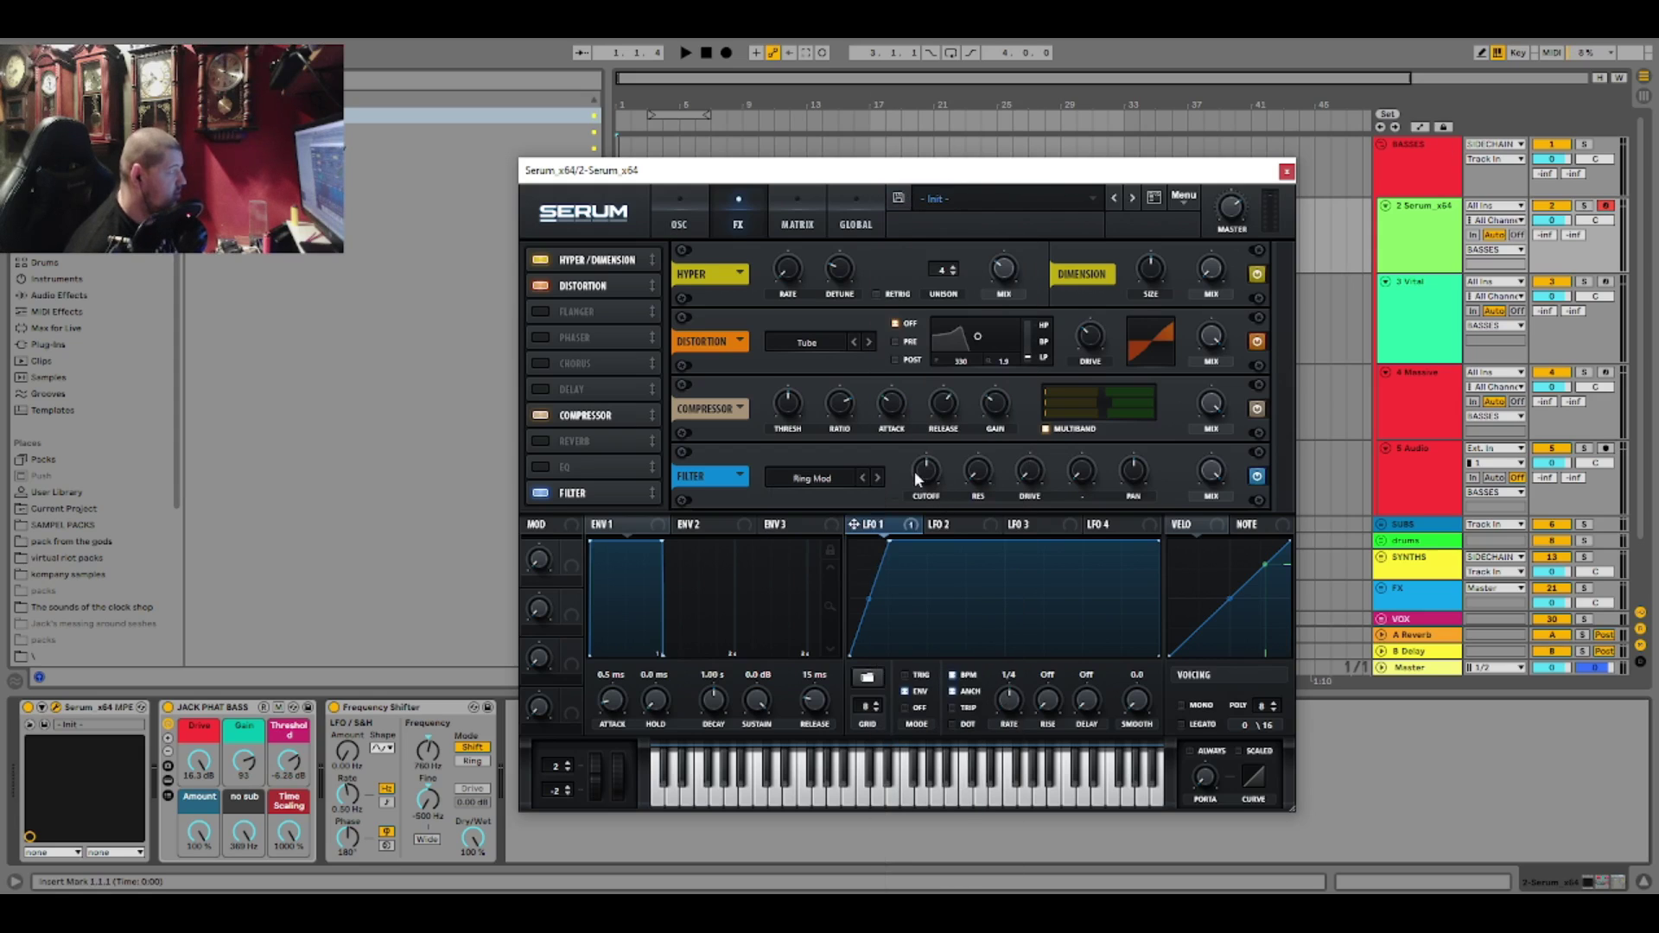
{"action": "left_click_drag", "start_coordinate": [924, 477], "coordinate": [937, 428]}
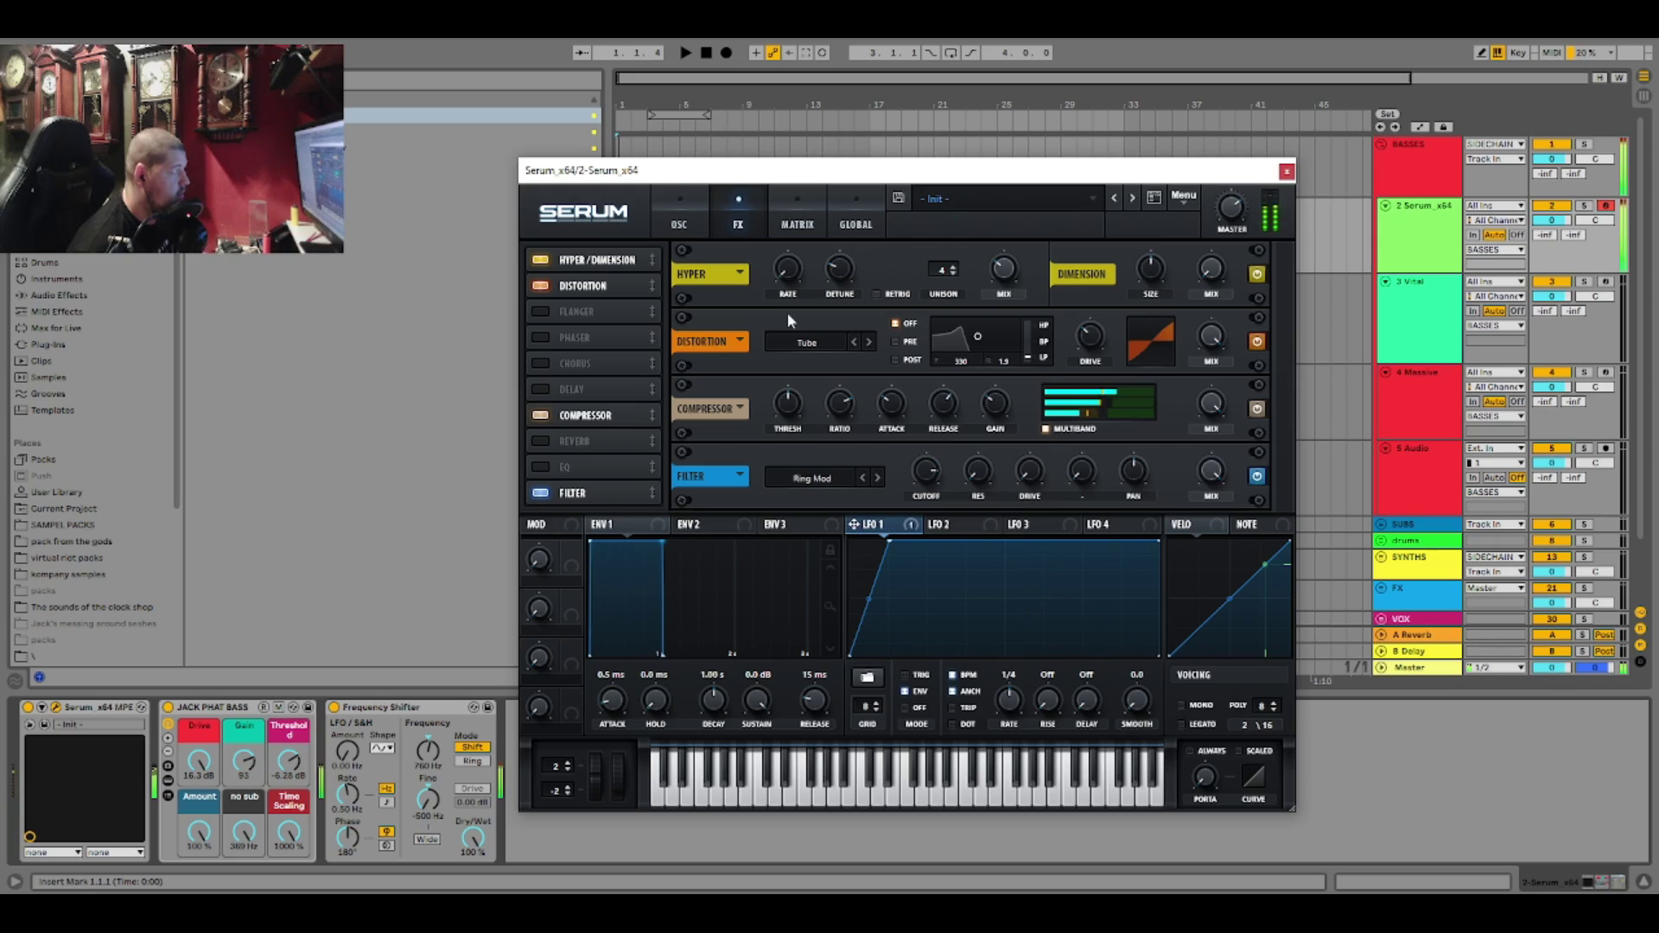
{"action": "left_click", "coordinate": [540, 492]}
- Sweep the cutoff of Serum's main Ring Mod filter up and back down, then close the Serum window
{"action": "left_click", "coordinate": [680, 218]}
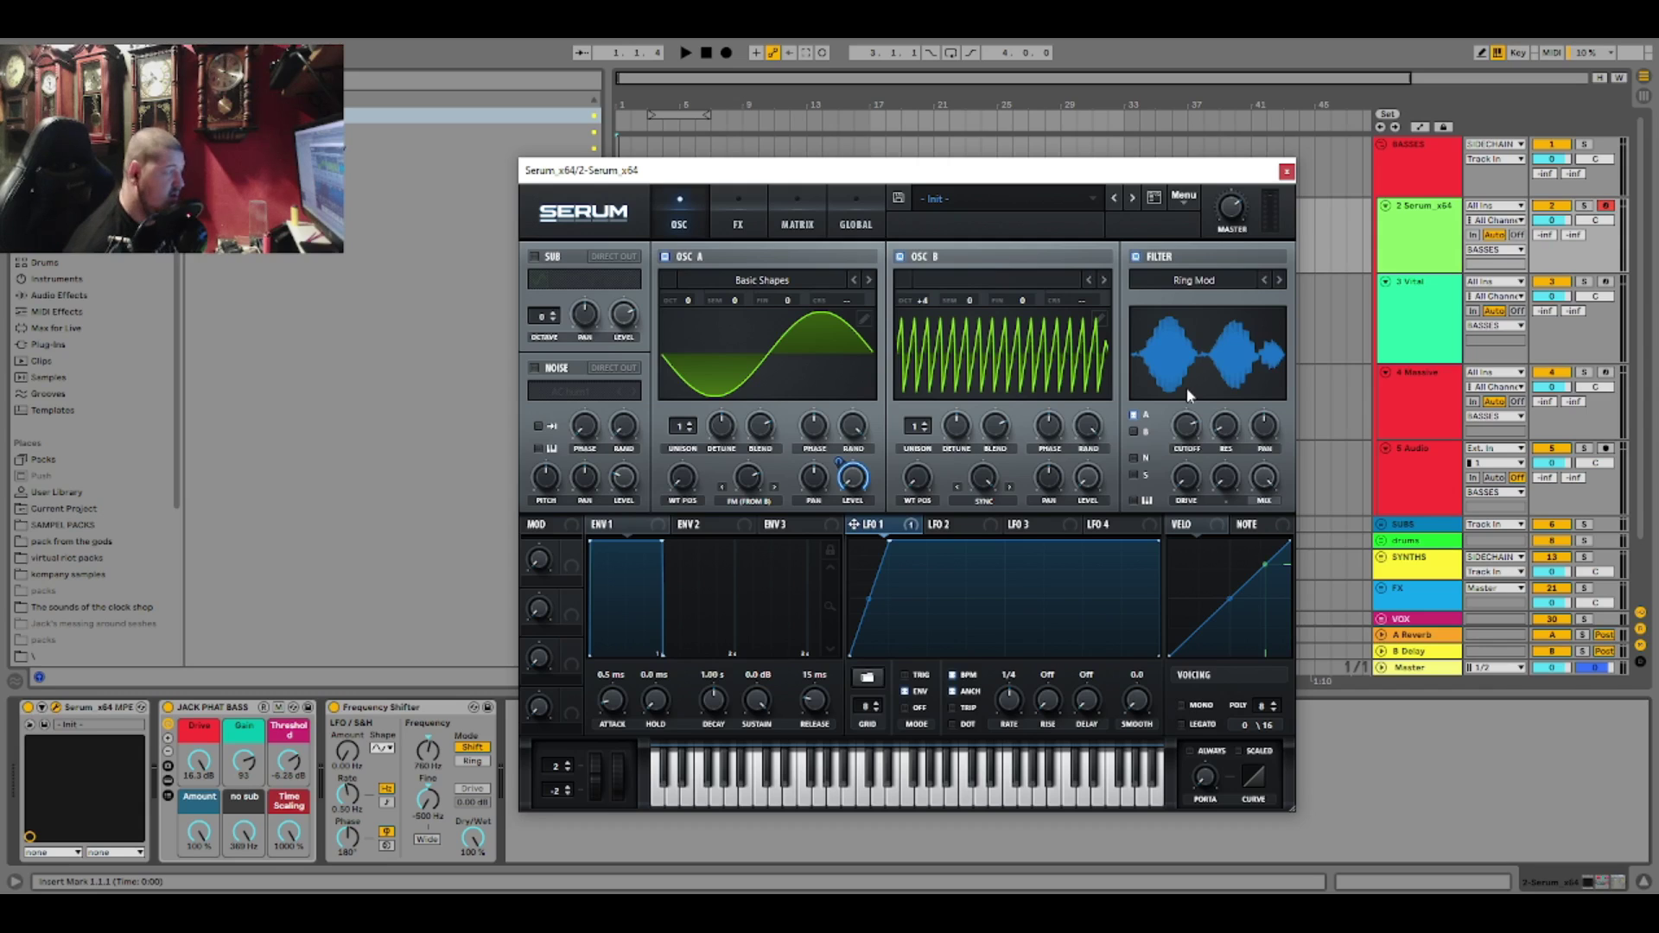
{"action": "mouse_move", "coordinate": [1194, 426]}
{"action": "scroll", "coordinate": [1196, 430], "scroll_direction": "up", "scroll_amount": 2}
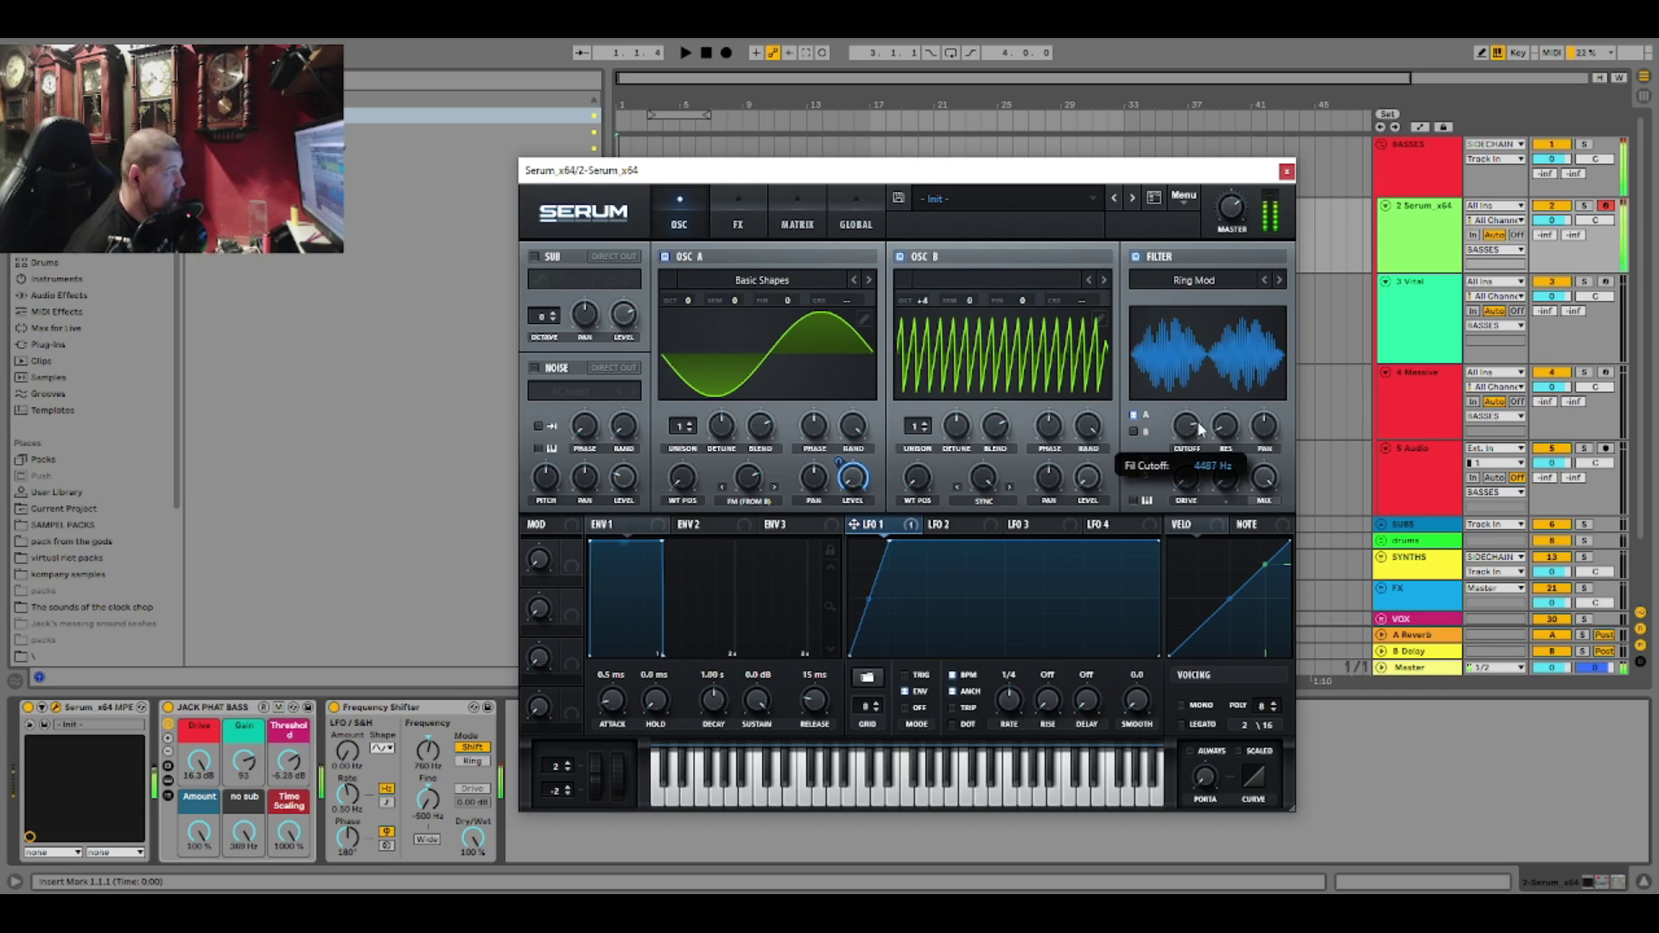
{"action": "scroll", "coordinate": [1199, 429], "scroll_direction": "up", "scroll_amount": 4}
{"action": "scroll", "coordinate": [1209, 430], "scroll_direction": "down", "scroll_amount": 3}
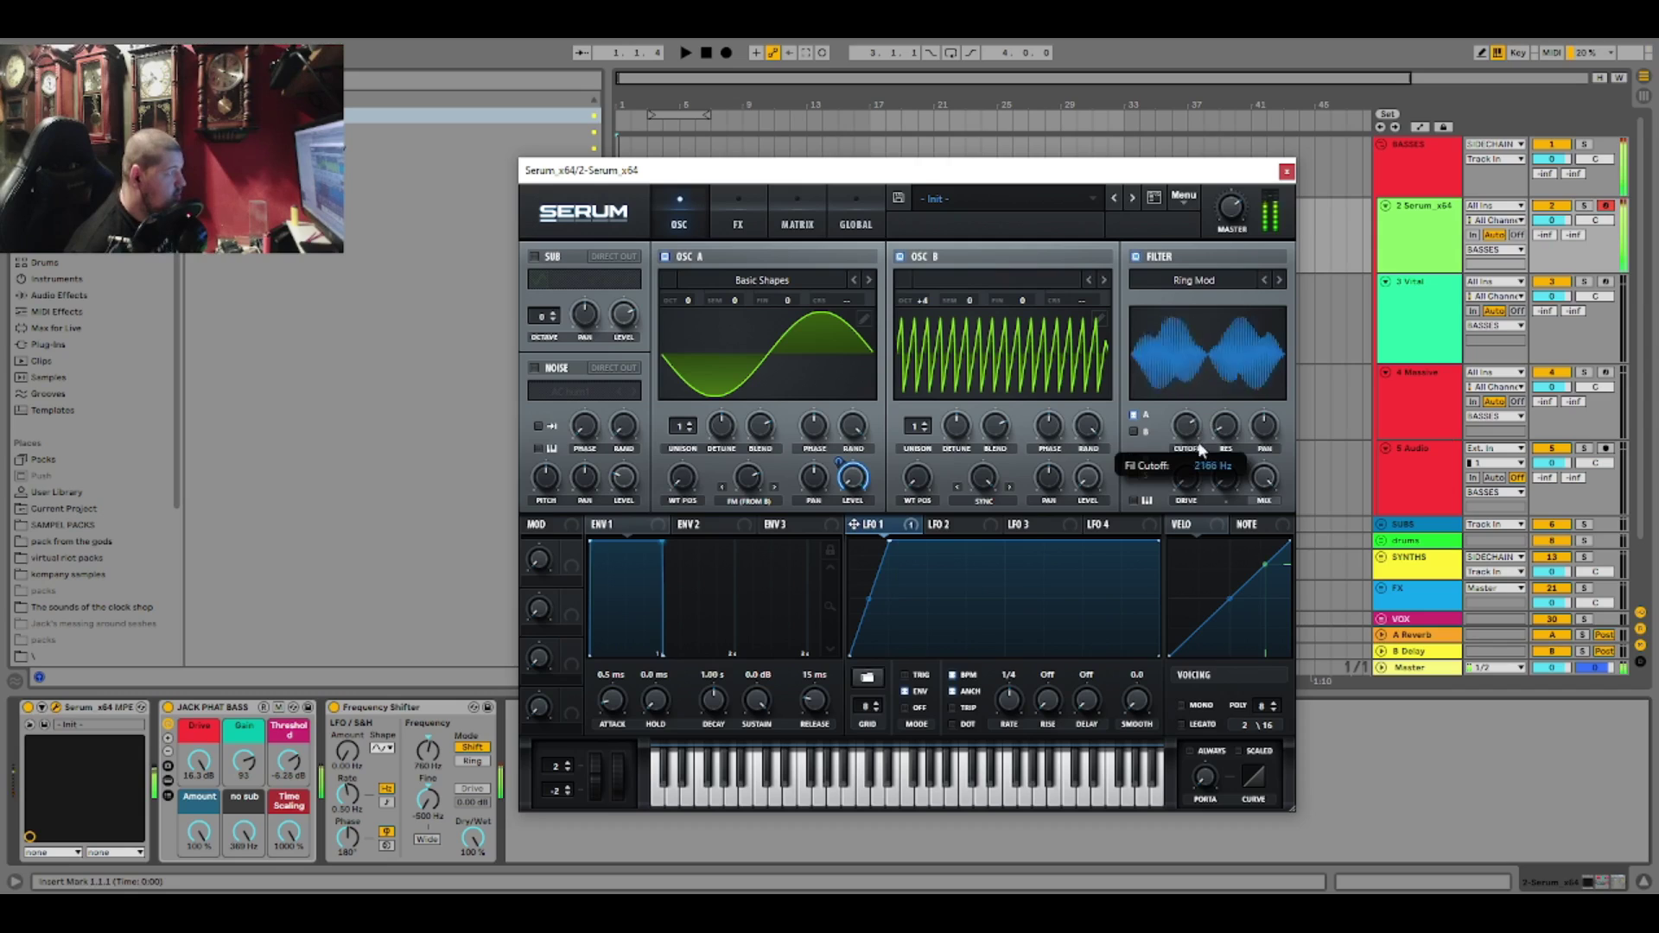
{"action": "scroll", "coordinate": [1208, 441], "scroll_direction": "down", "scroll_amount": 3}
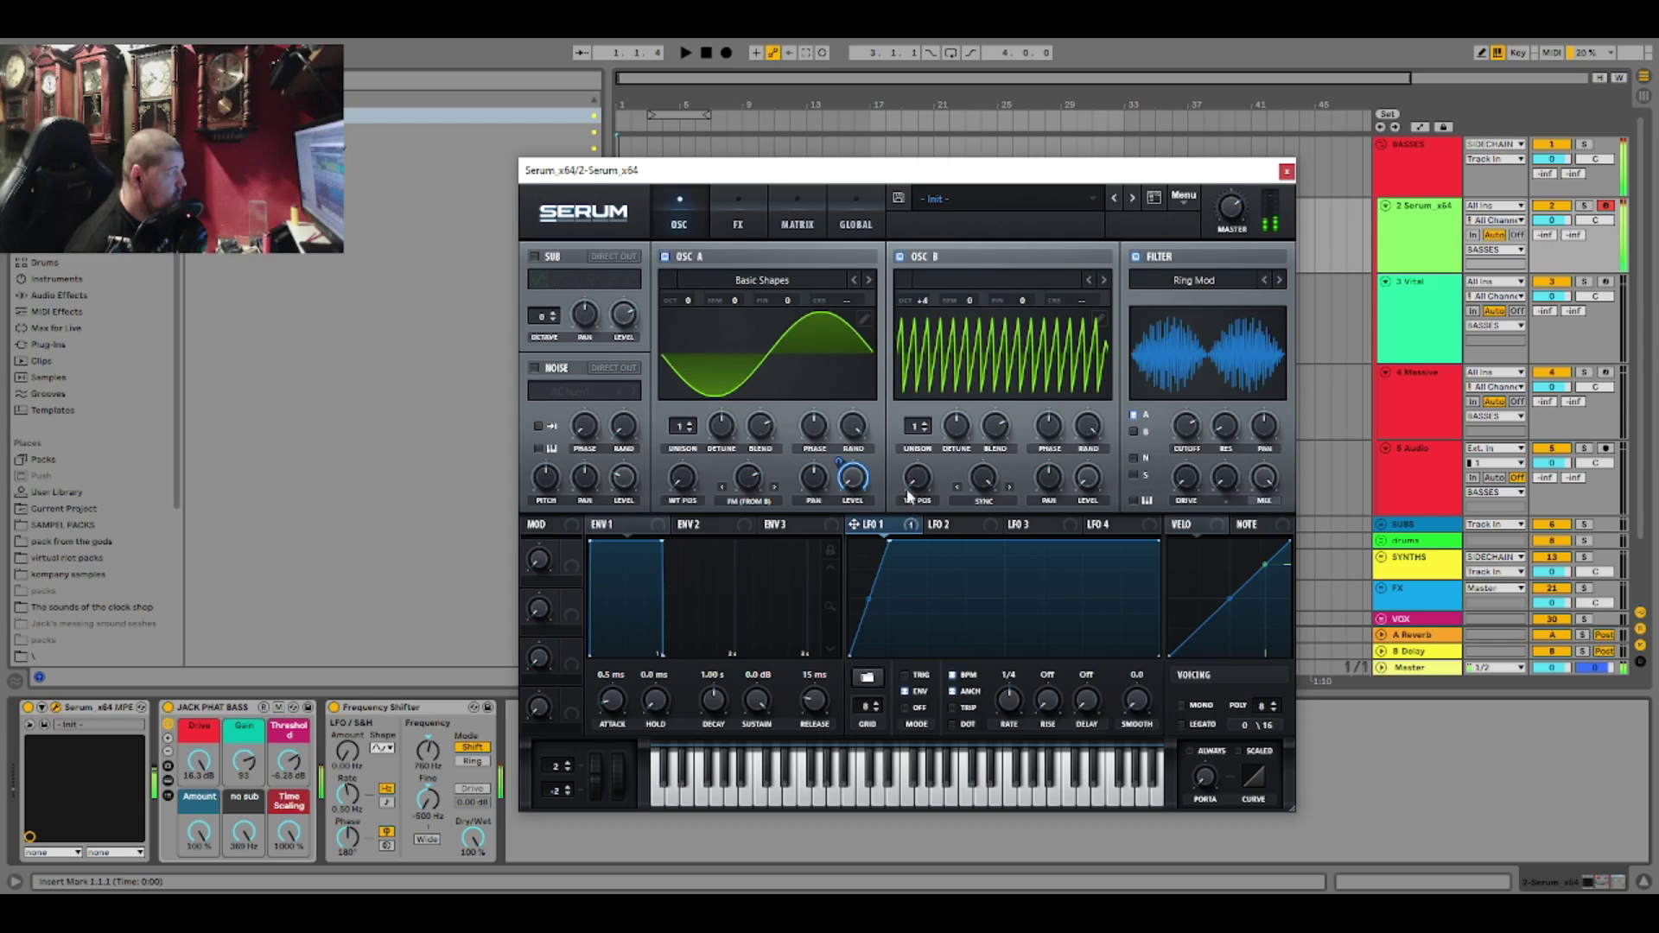
{"action": "left_click", "coordinate": [1287, 171]}
- Add an Auto Pan after the Frequency Shifter with amount 84.1 %, rate 17.0 Hz and phase 172°
{"action": "left_click", "coordinate": [55, 295]}
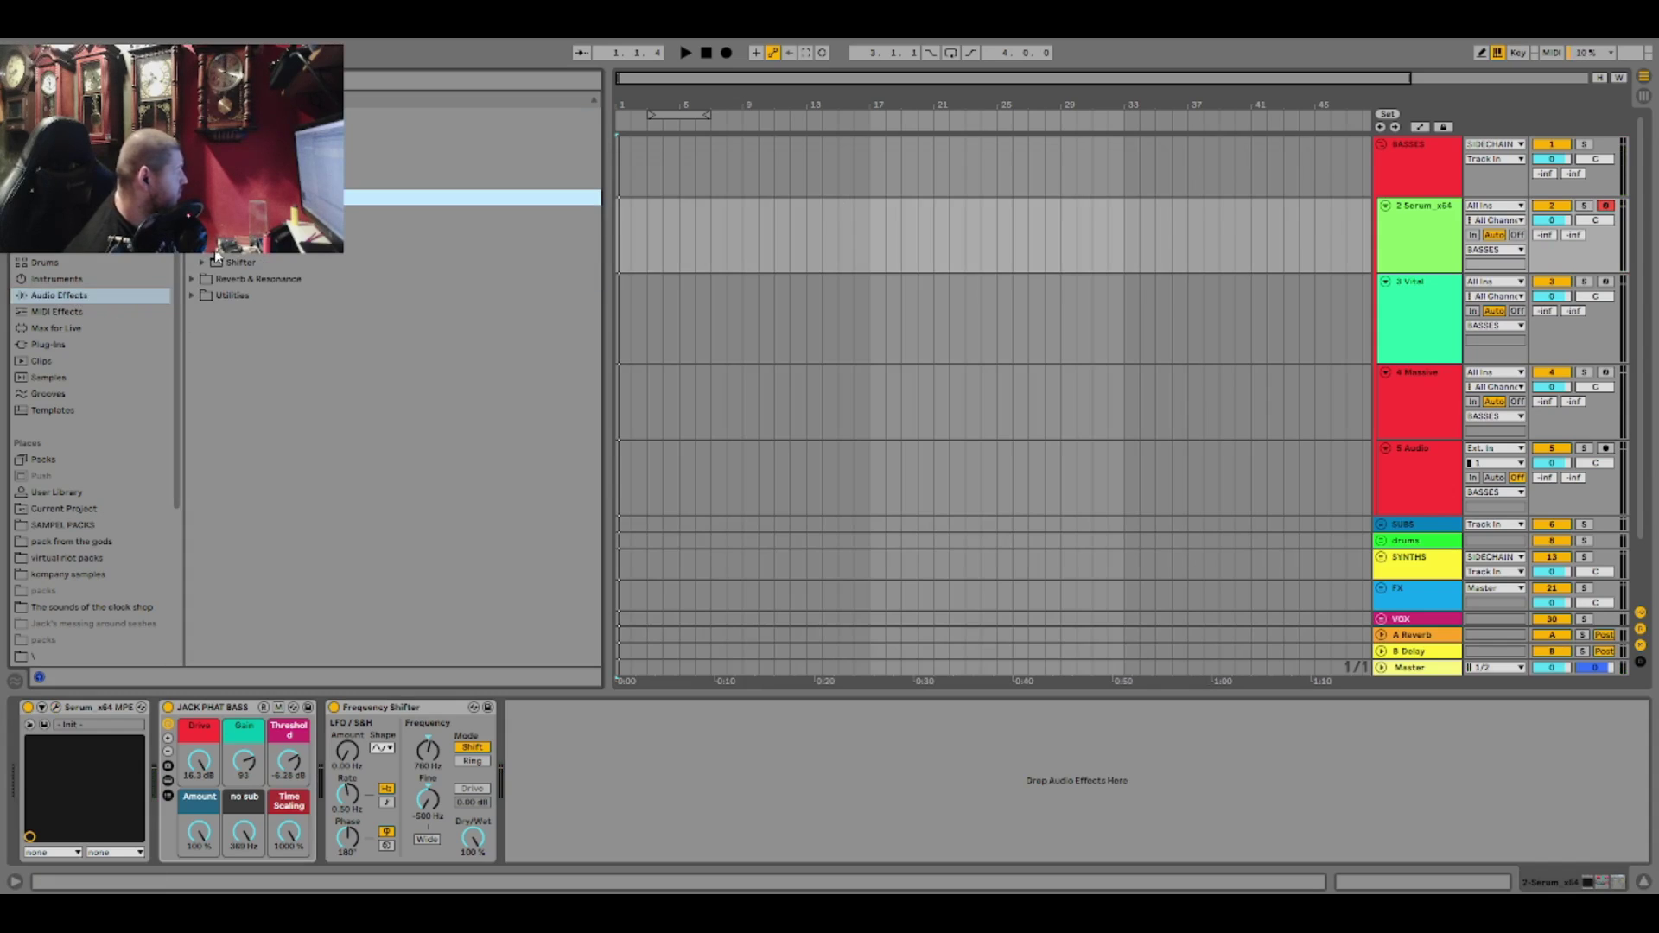
{"action": "key", "text": "Return"}
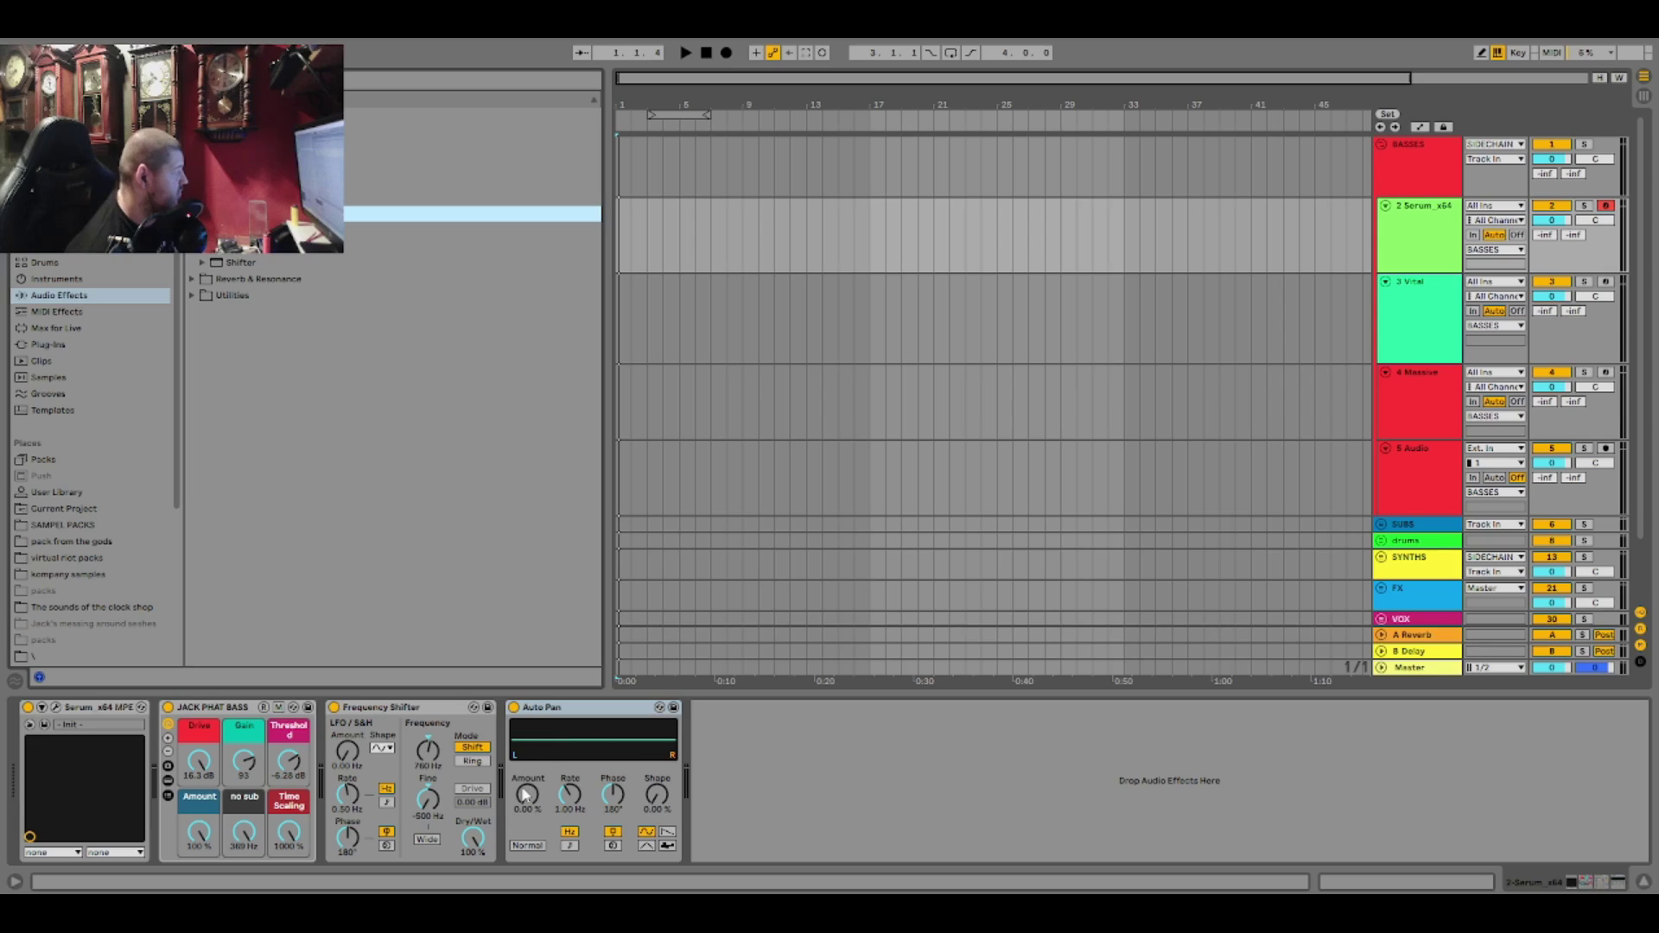
{"action": "left_click_drag", "start_coordinate": [612, 793], "coordinate": [612, 743]}
{"action": "mouse_move", "coordinate": [583, 805]}
{"action": "left_mouse_down"}
{"action": "mouse_move", "coordinate": [583, 756]}
{"action": "mouse_move", "coordinate": [612, 842]}
{"action": "mouse_move", "coordinate": [613, 782]}
{"action": "mouse_move", "coordinate": [528, 804]}
{"action": "mouse_move", "coordinate": [571, 797]}
{"action": "mouse_move", "coordinate": [570, 819]}
{"action": "mouse_move", "coordinate": [570, 788]}
{"action": "left_mouse_up"}
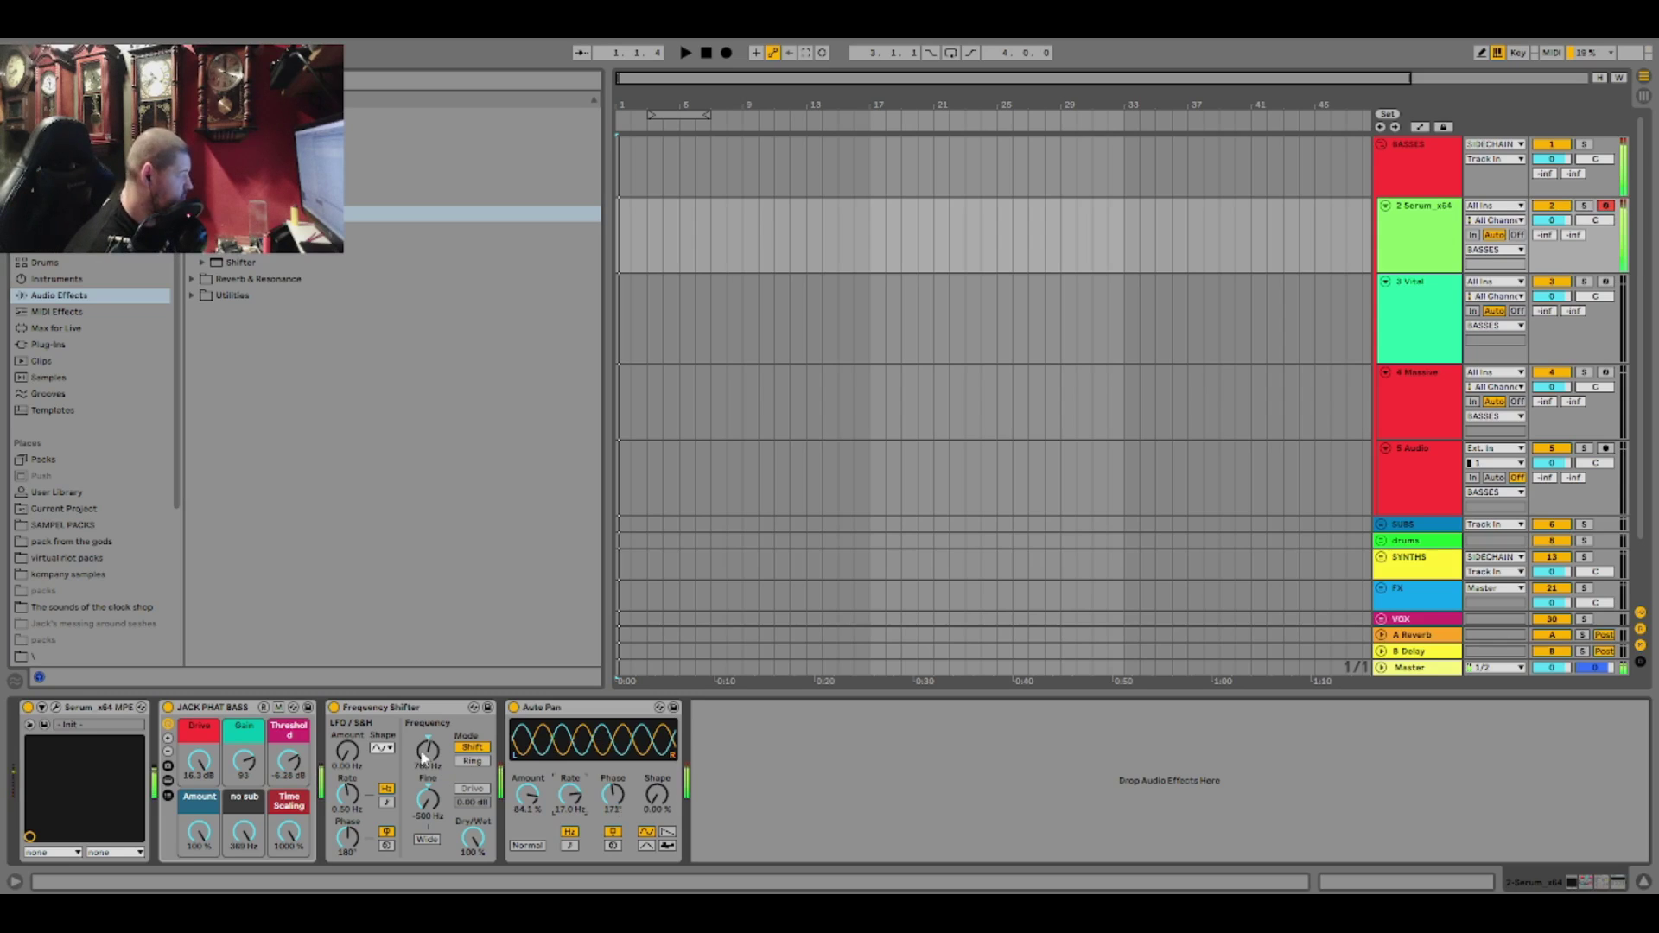
- Lower the Frequency Shifter's frequency to about 260 Hz, switch it to Ring mode, and raise the frequency to 2.44 kHz
{"action": "mouse_move", "coordinate": [422, 755]}
{"action": "left_mouse_down"}
{"action": "mouse_move", "coordinate": [422, 735]}
{"action": "mouse_move", "coordinate": [422, 764]}
{"action": "left_mouse_up"}
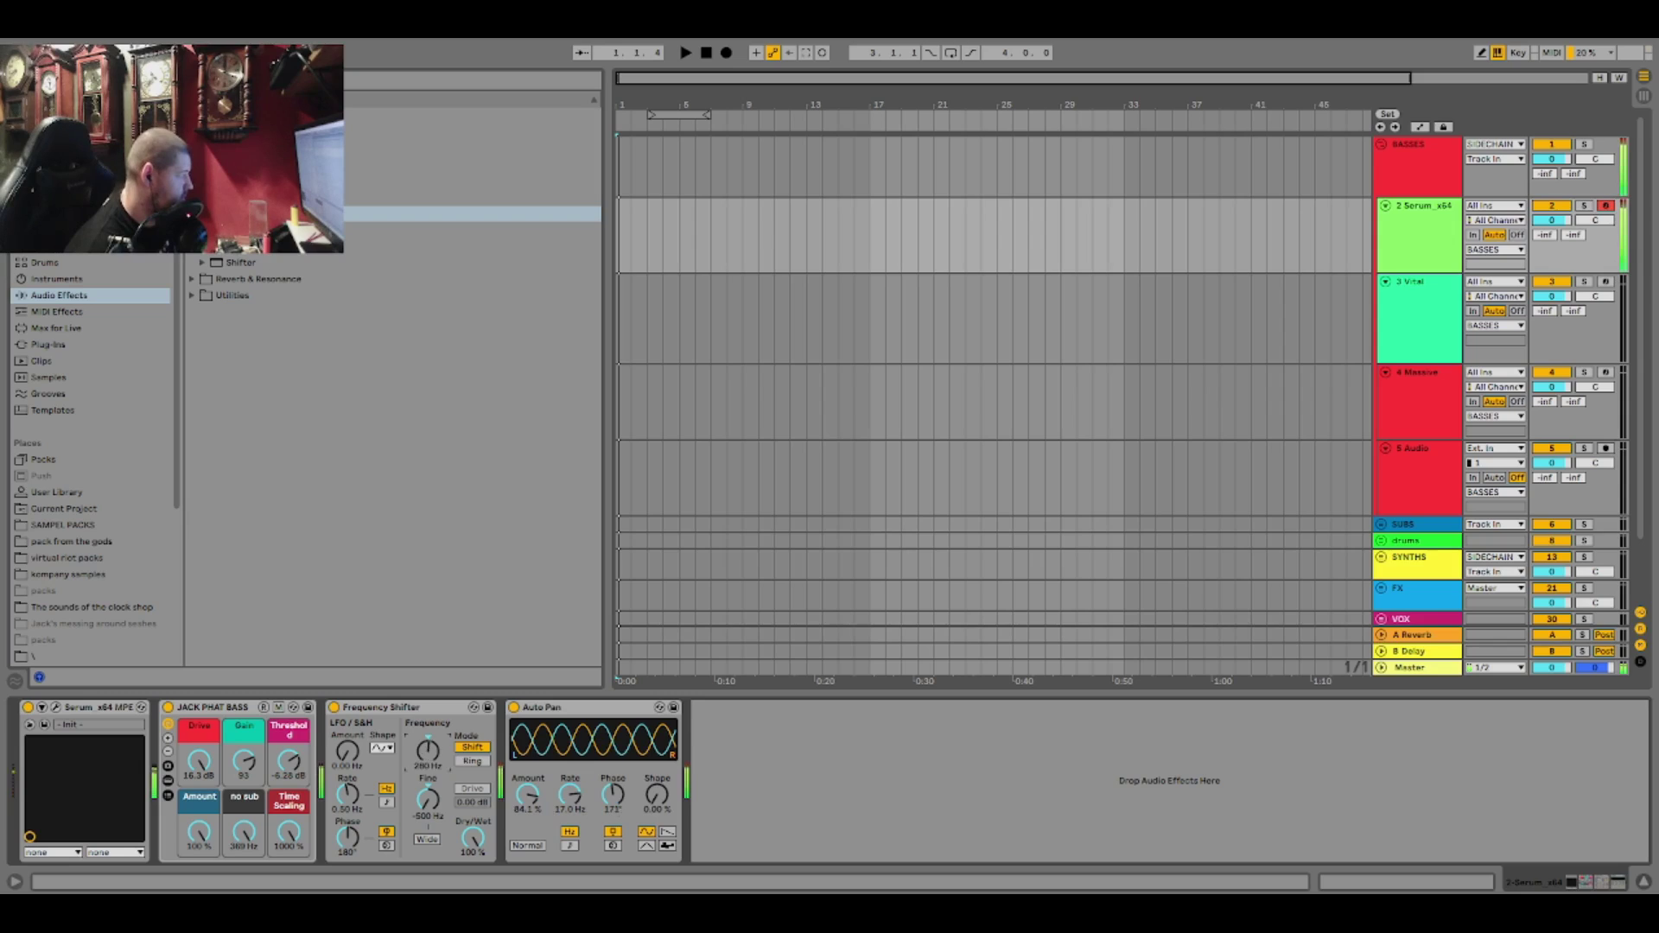
{"action": "left_click", "coordinate": [487, 762]}
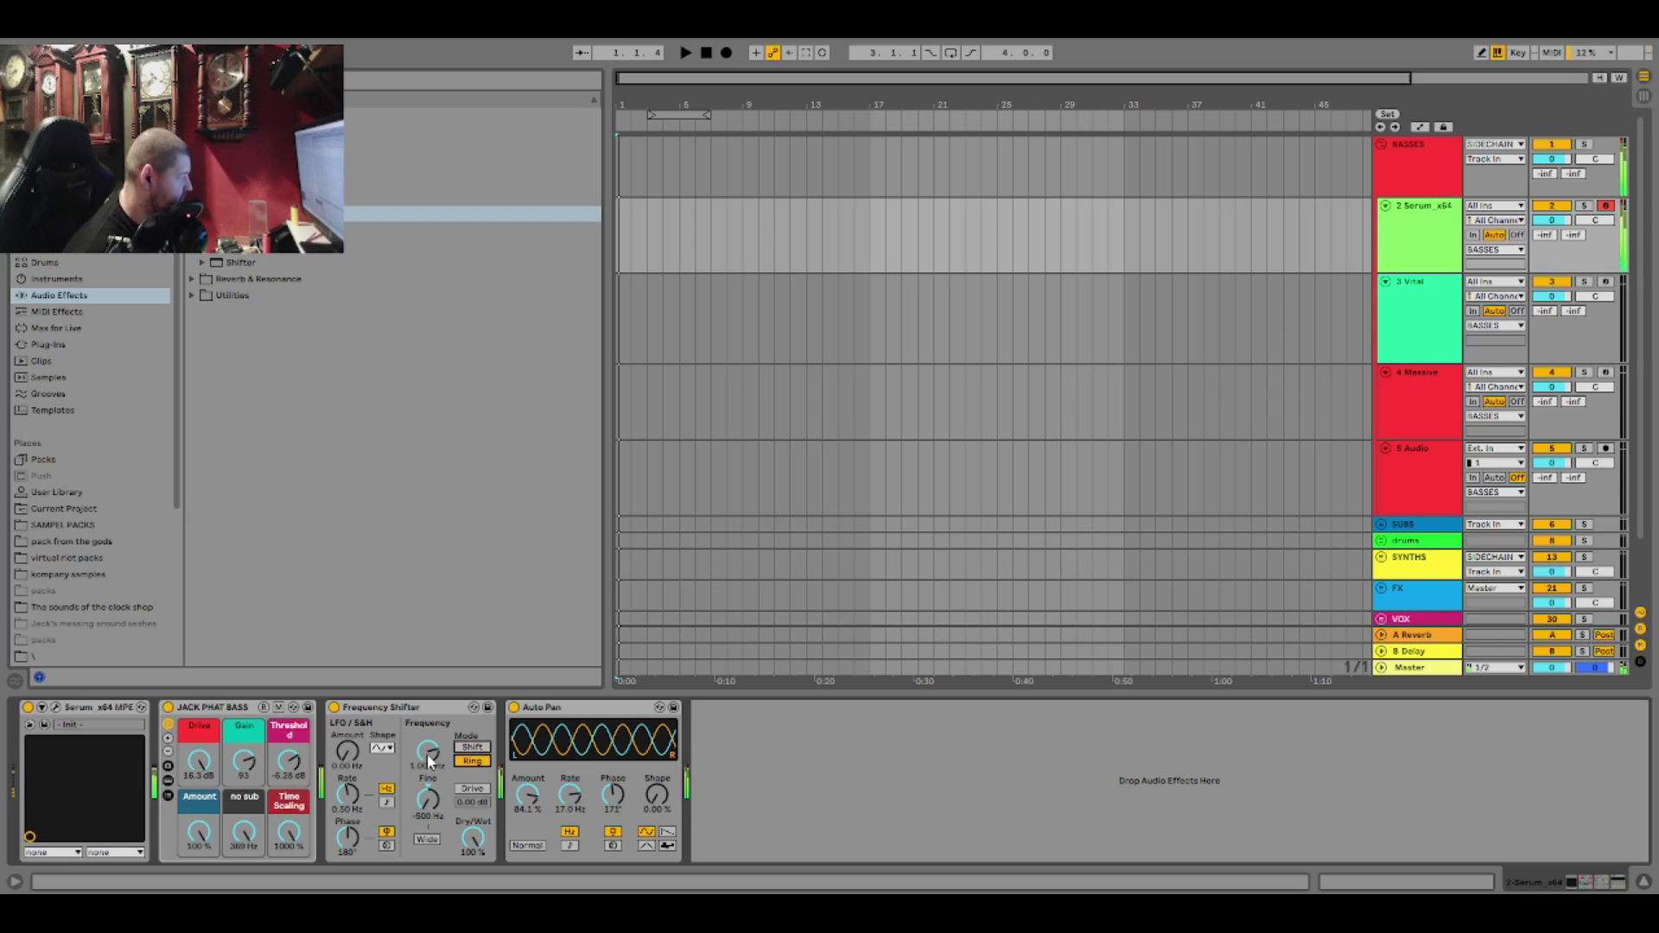
{"action": "mouse_move", "coordinate": [427, 753]}
{"action": "left_mouse_down"}
{"action": "mouse_move", "coordinate": [427, 778]}
{"action": "mouse_move", "coordinate": [428, 730]}
{"action": "left_mouse_up"}
- Turn off the Auto Pan and sweep the Frequency Shifter's ring frequency down and up, ending at 3.02 kHz
{"action": "left_click", "coordinate": [513, 707]}
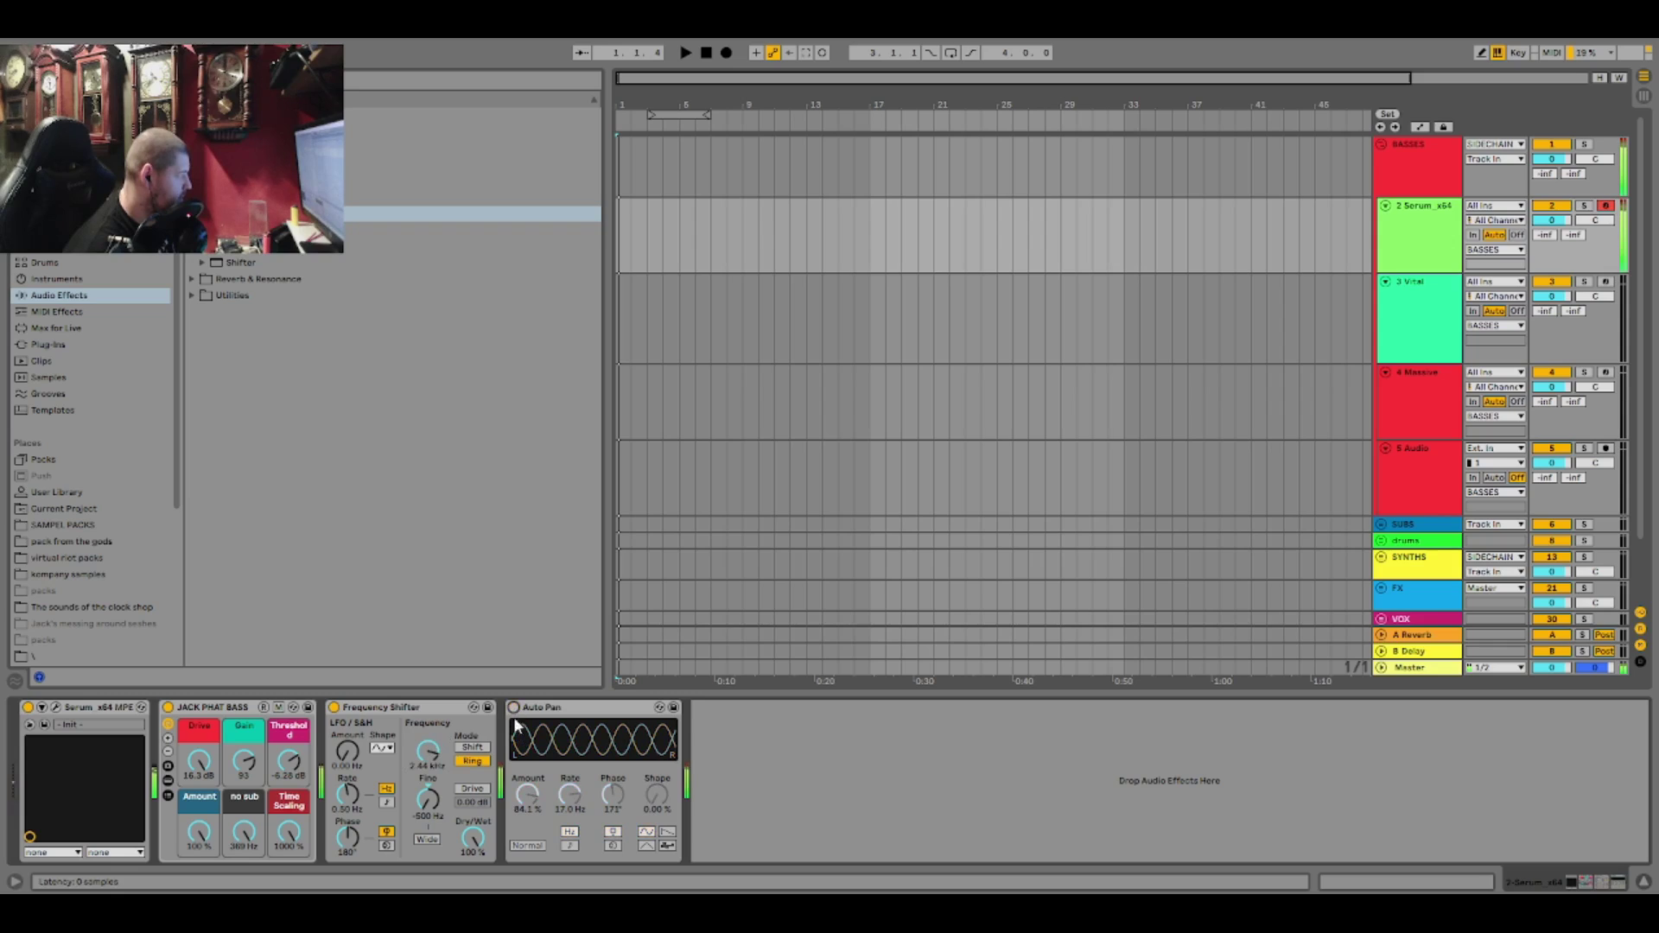
{"action": "left_click_drag", "start_coordinate": [428, 752], "coordinate": [428, 834]}
{"action": "left_click_drag", "start_coordinate": [428, 752], "coordinate": [427, 696]}
{"action": "left_click_drag", "start_coordinate": [428, 752], "coordinate": [428, 773]}
- In the initialized Serum patch, load the Basic Shapes wavetable into oscillator A and move its position to the square wave
{"action": "left_click", "coordinate": [56, 708]}
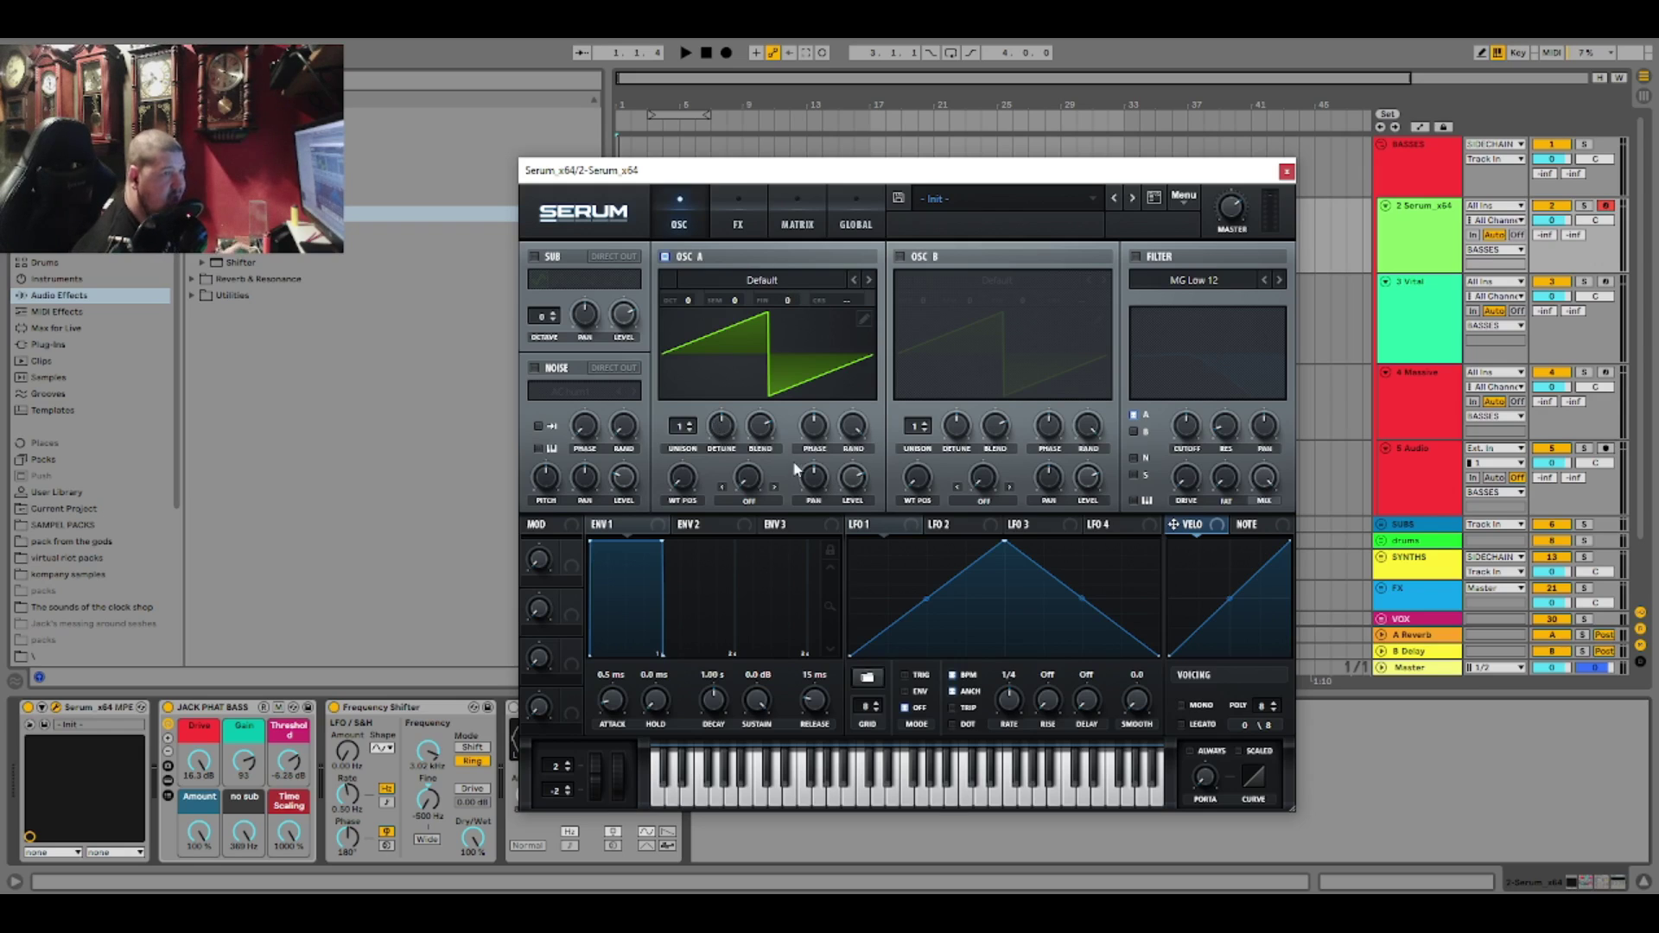
{"action": "left_click", "coordinate": [736, 280]}
{"action": "mouse_move", "coordinate": [736, 299]}
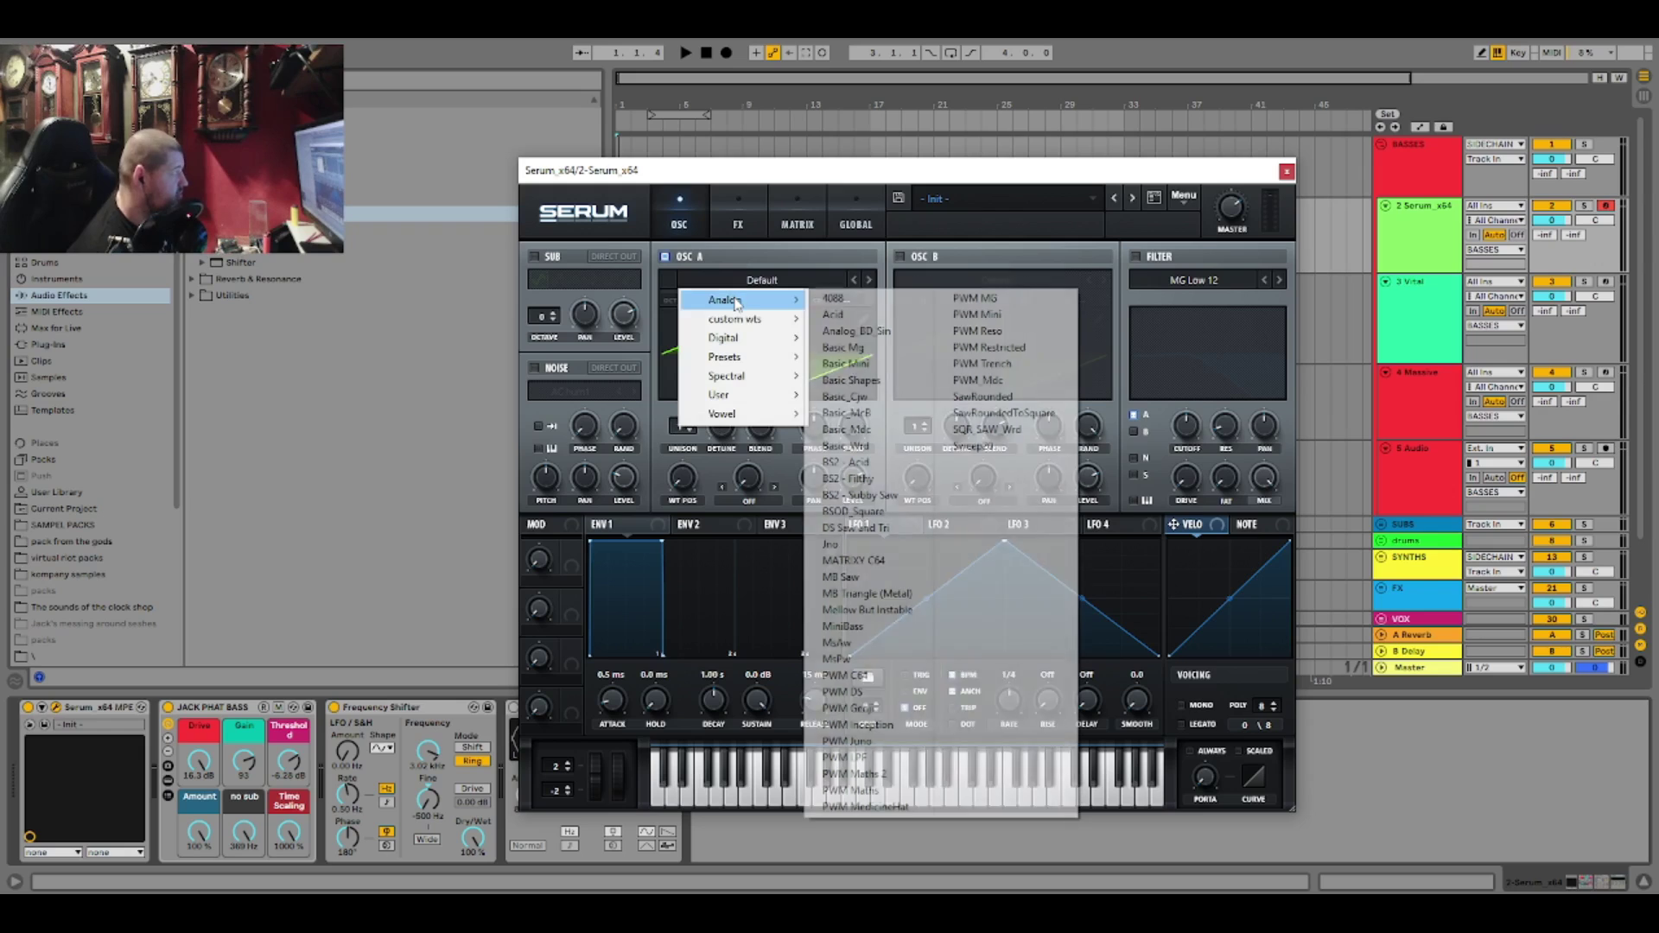
{"action": "left_click", "coordinate": [855, 361]}
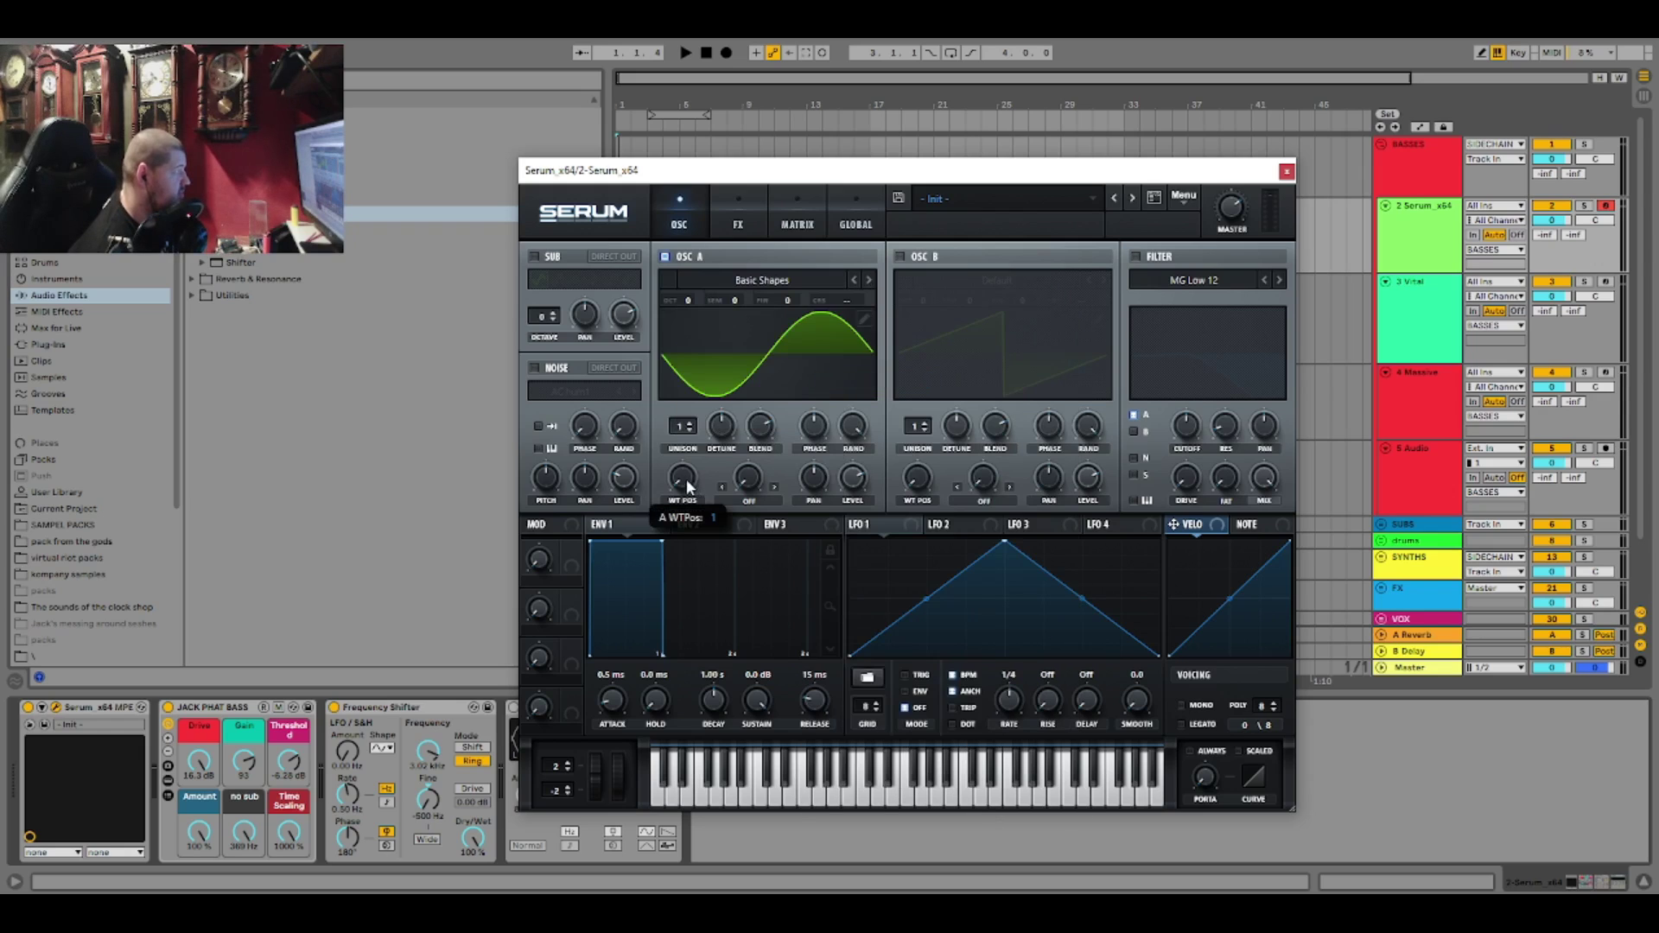
{"action": "left_click_drag", "start_coordinate": [686, 479], "coordinate": [686, 440]}
- Enable oscillator B and warp oscillator A with FM (from B) at about 39%
{"action": "left_click", "coordinate": [899, 256]}
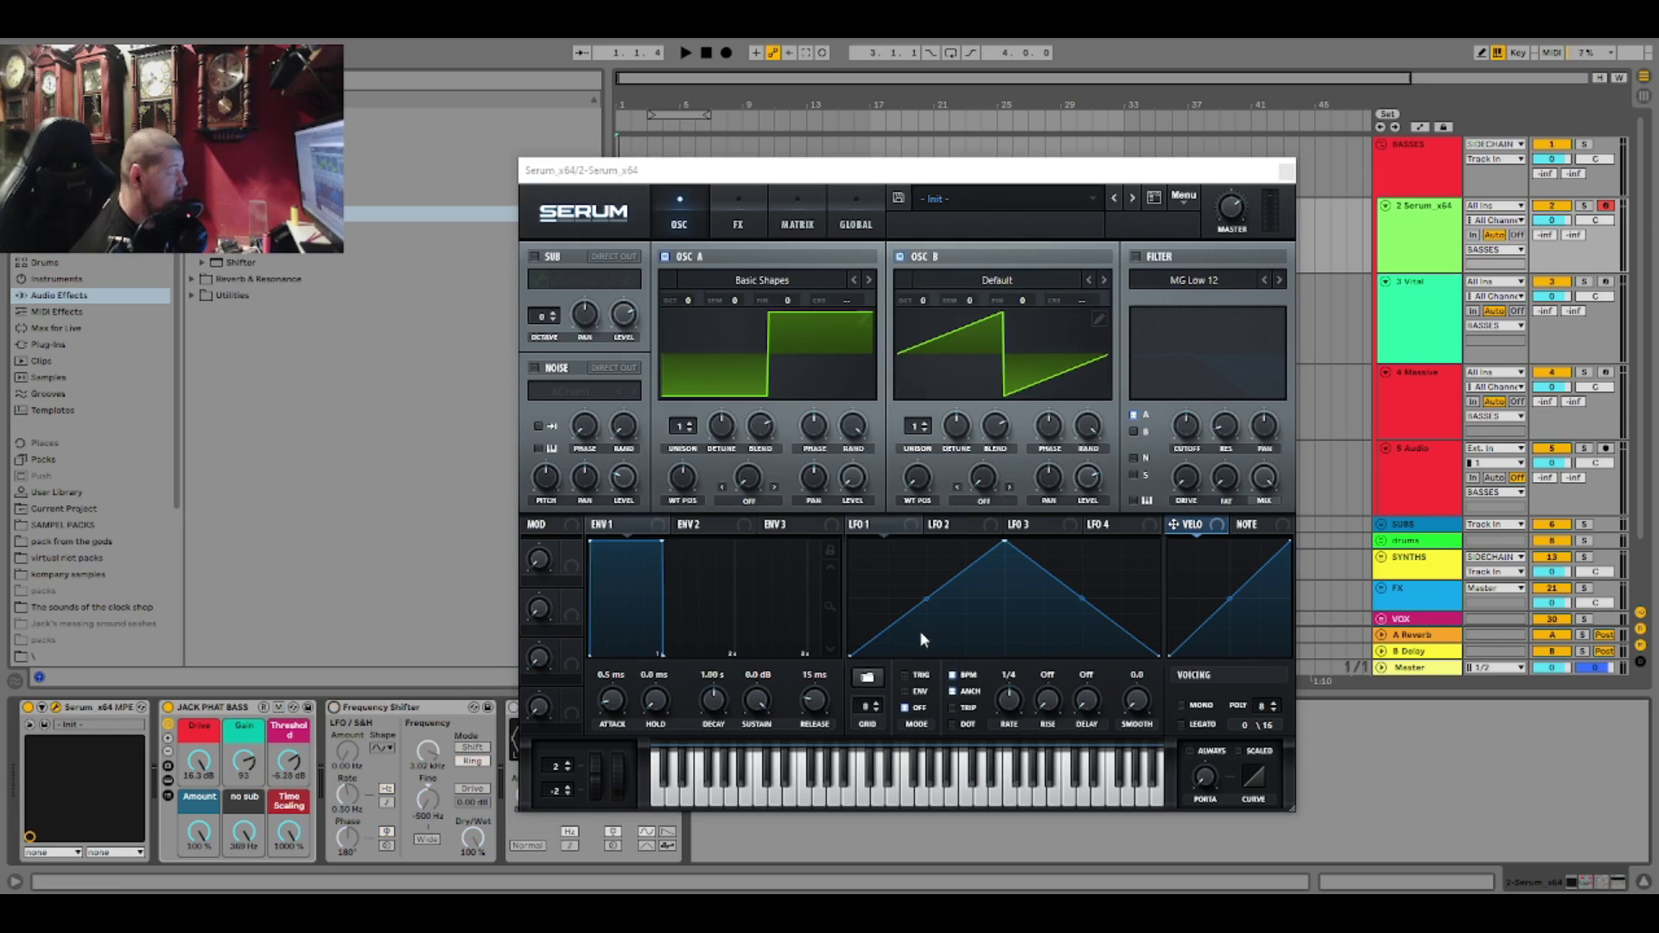
{"action": "left_click", "coordinate": [1003, 622]}
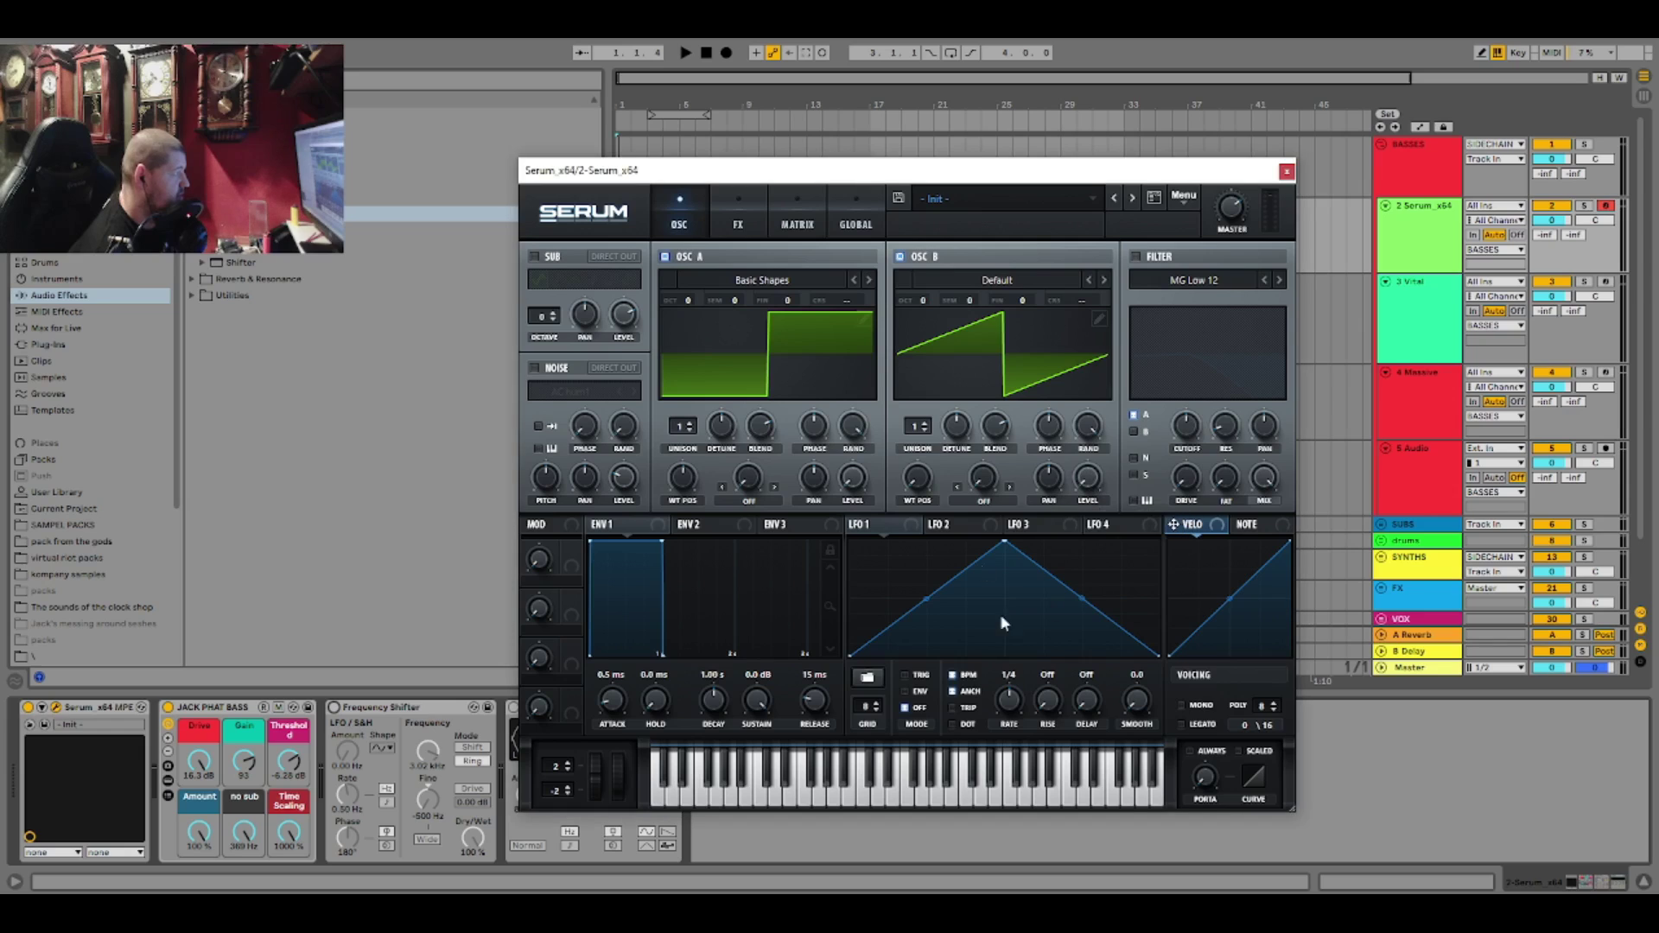
{"action": "left_click", "coordinate": [771, 501]}
{"action": "left_click", "coordinate": [777, 421]}
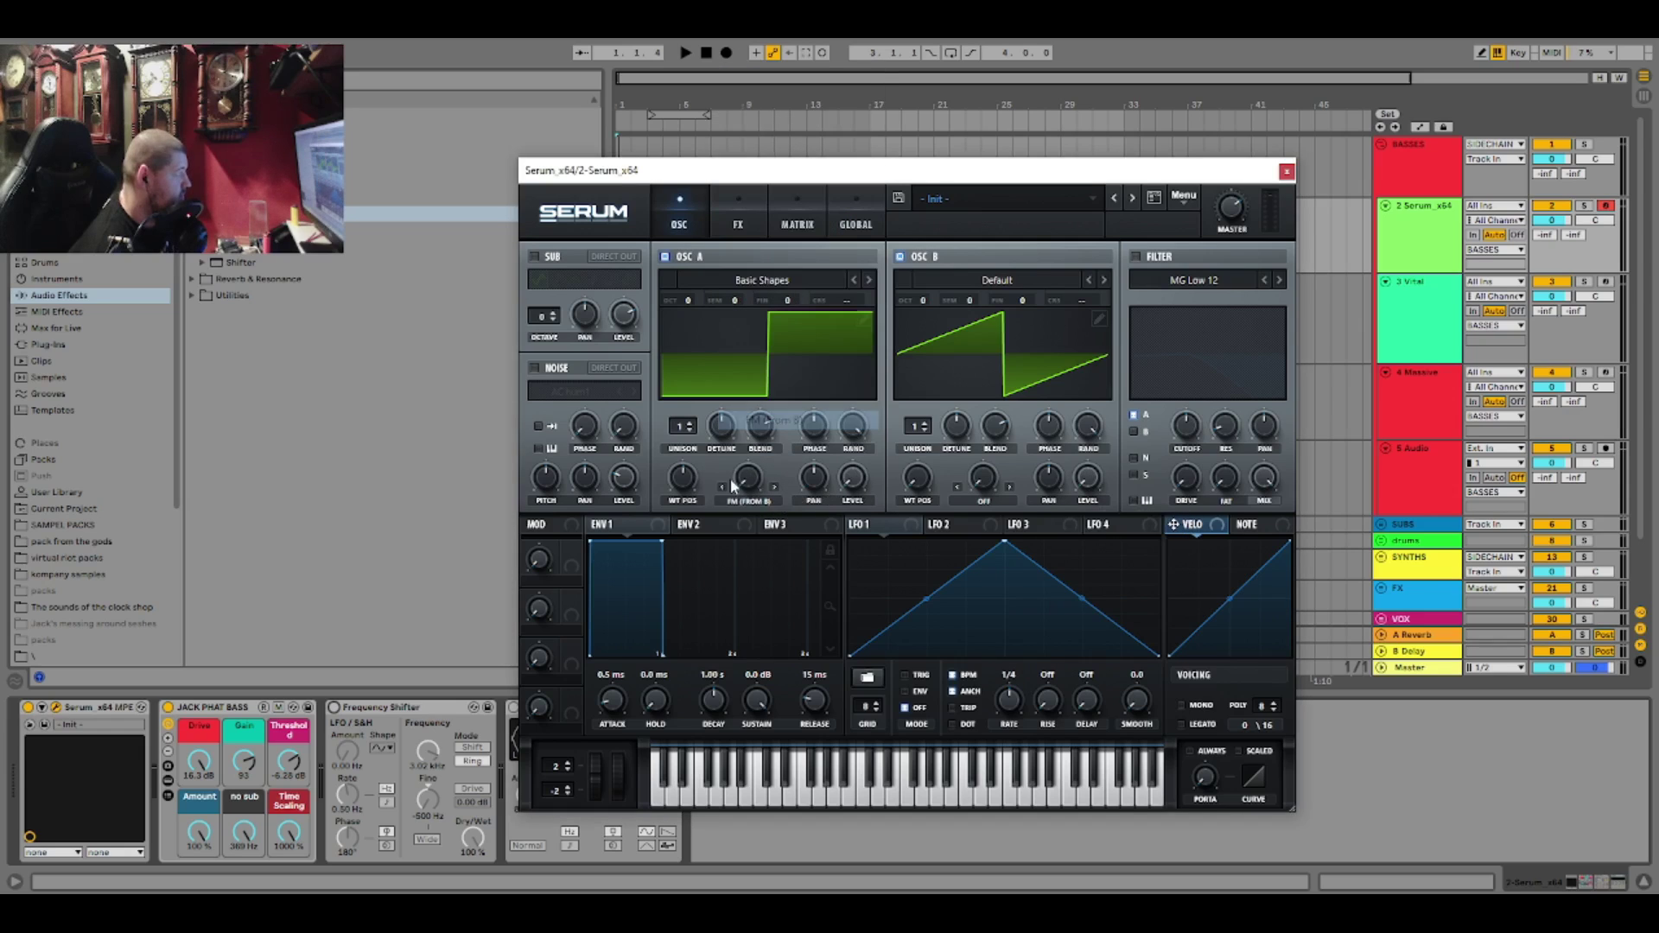
{"action": "left_click_drag", "start_coordinate": [745, 479], "coordinate": [762, 439]}
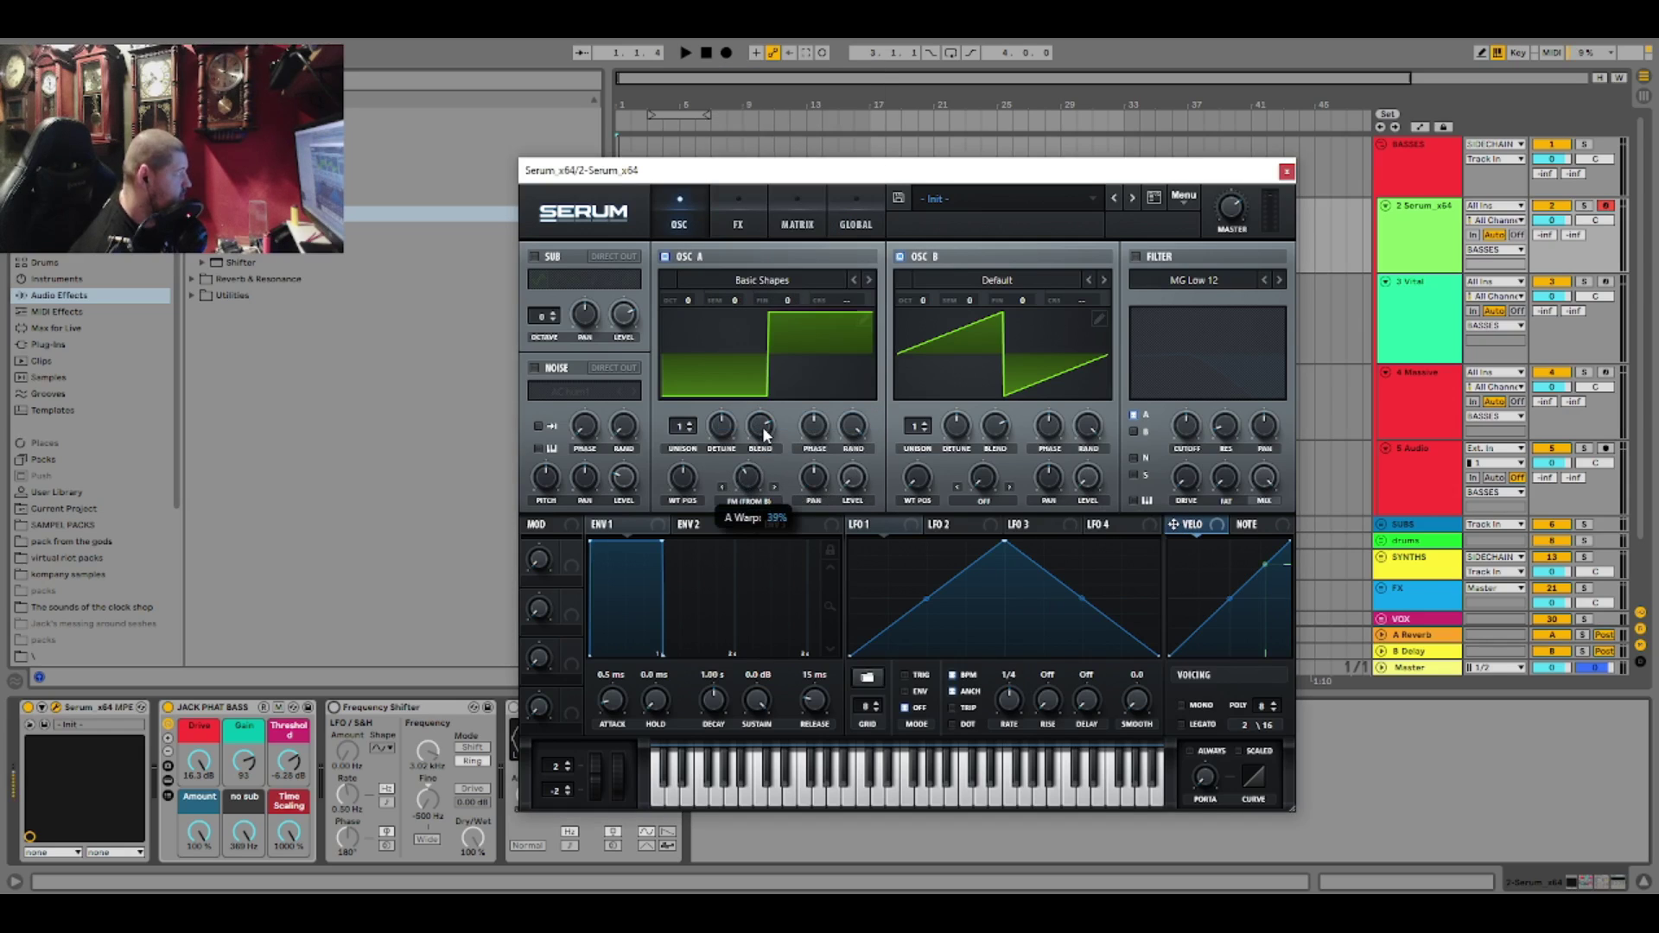
- Reshape LFO 1 into a quick rise that holds at maximum in ENV mode, and assign it to oscillator A's level
{"action": "left_click_drag", "start_coordinate": [1013, 548], "coordinate": [888, 513]}
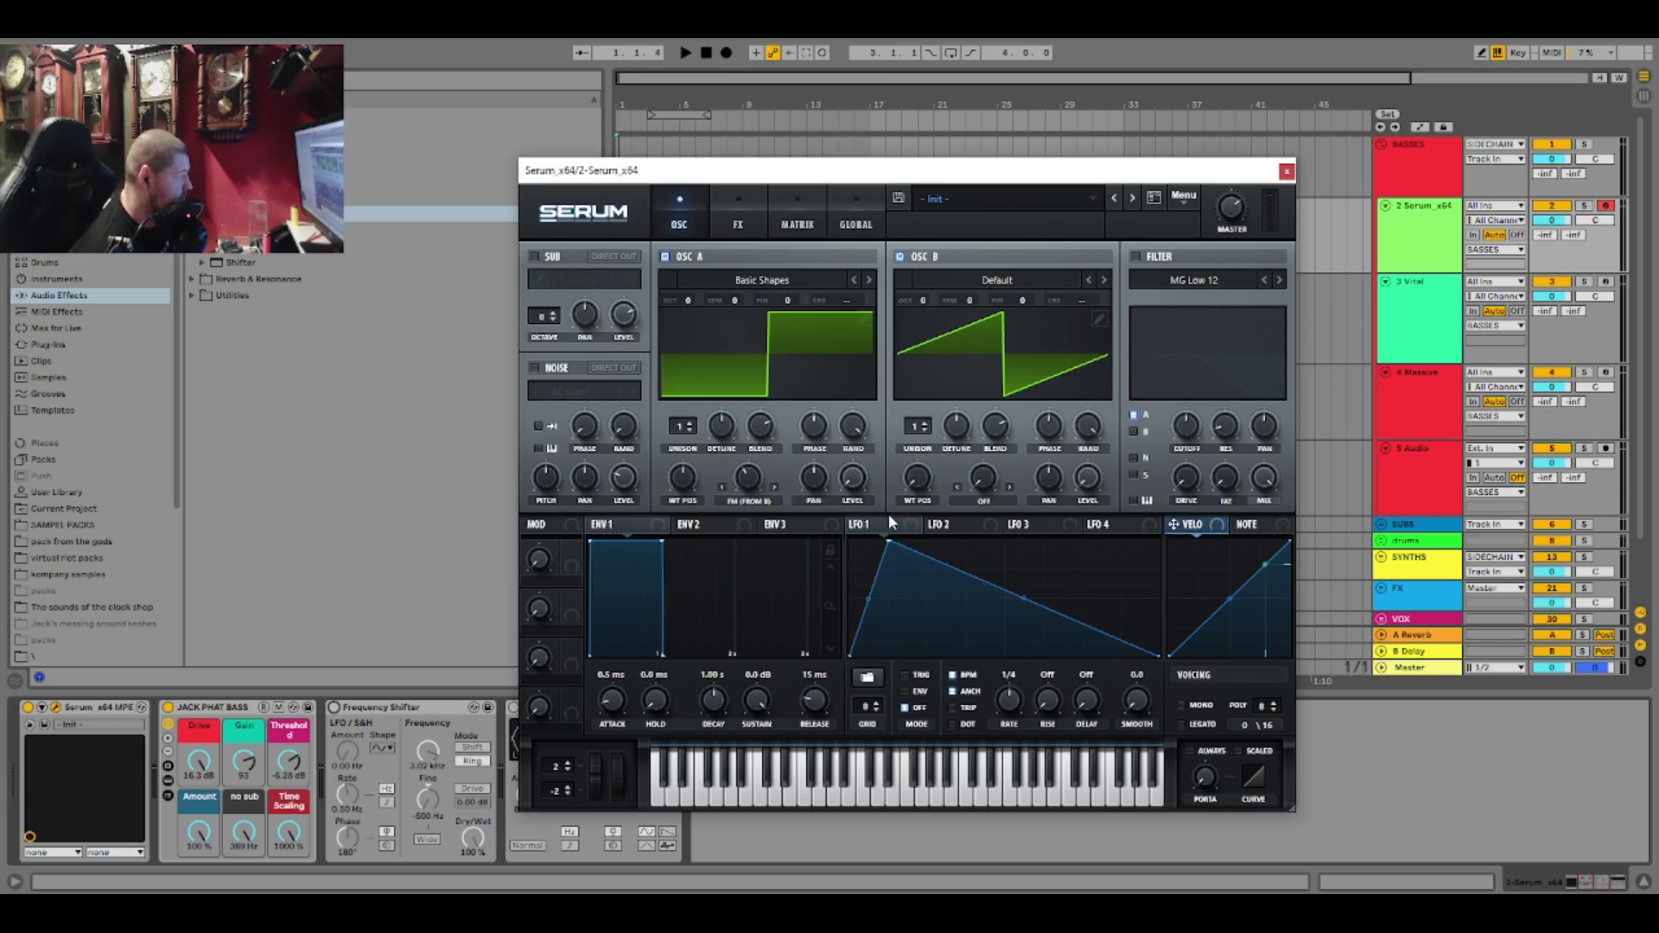
{"action": "left_click_drag", "start_coordinate": [1106, 635], "coordinate": [1108, 542]}
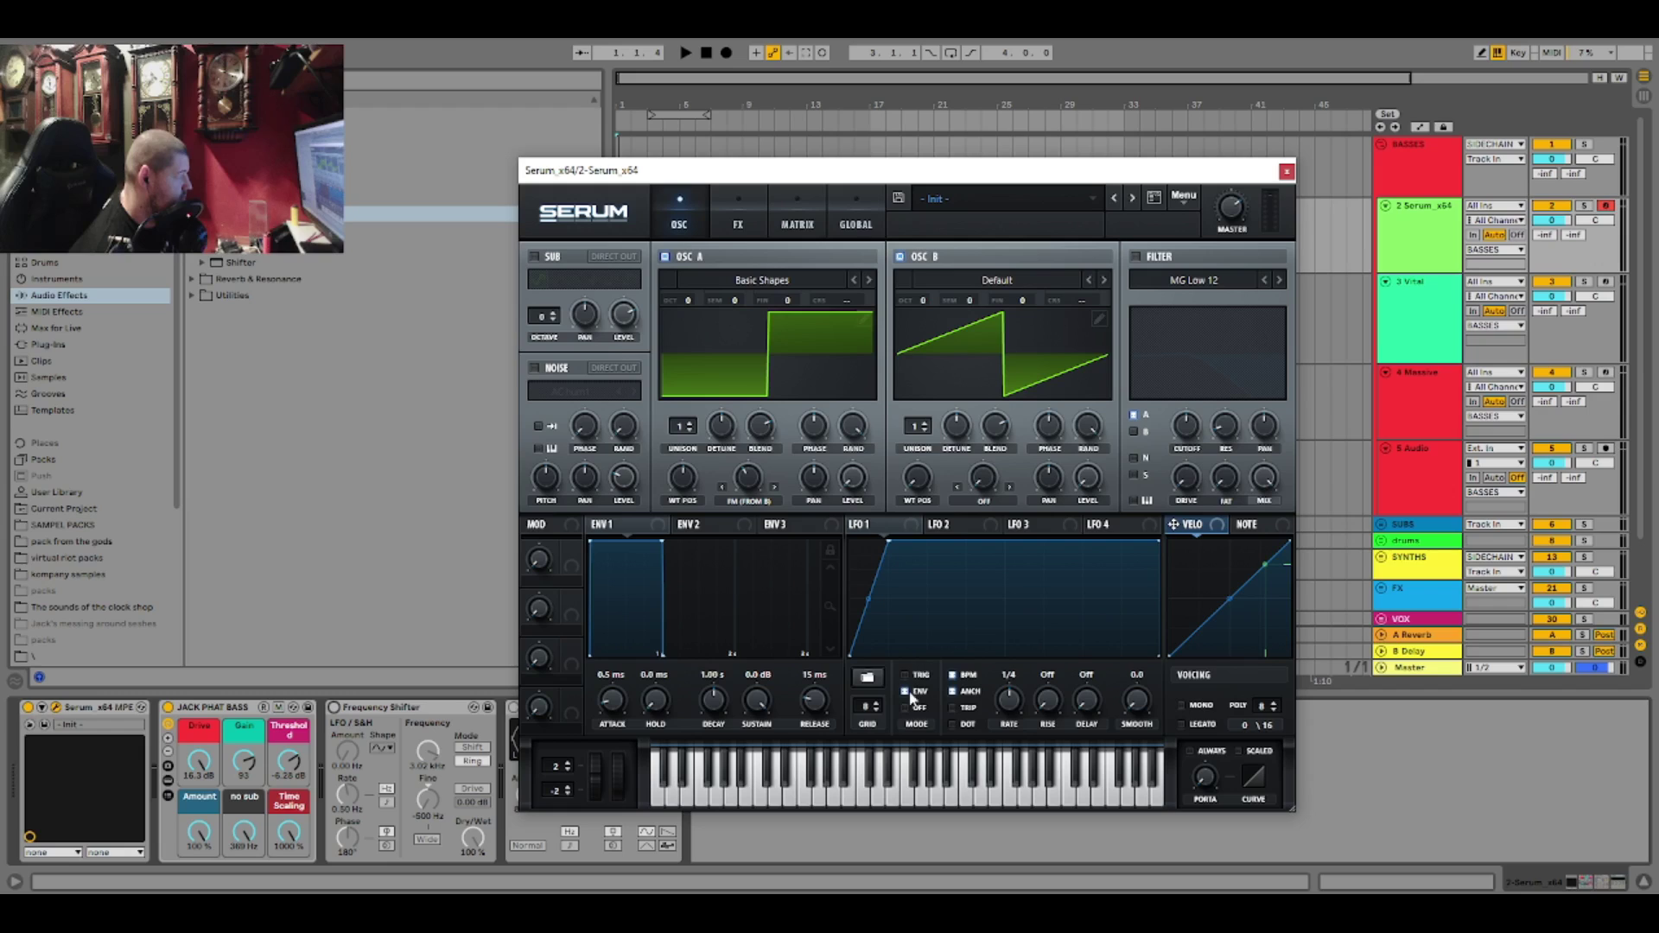
{"action": "left_click_drag", "start_coordinate": [905, 523], "coordinate": [853, 478]}
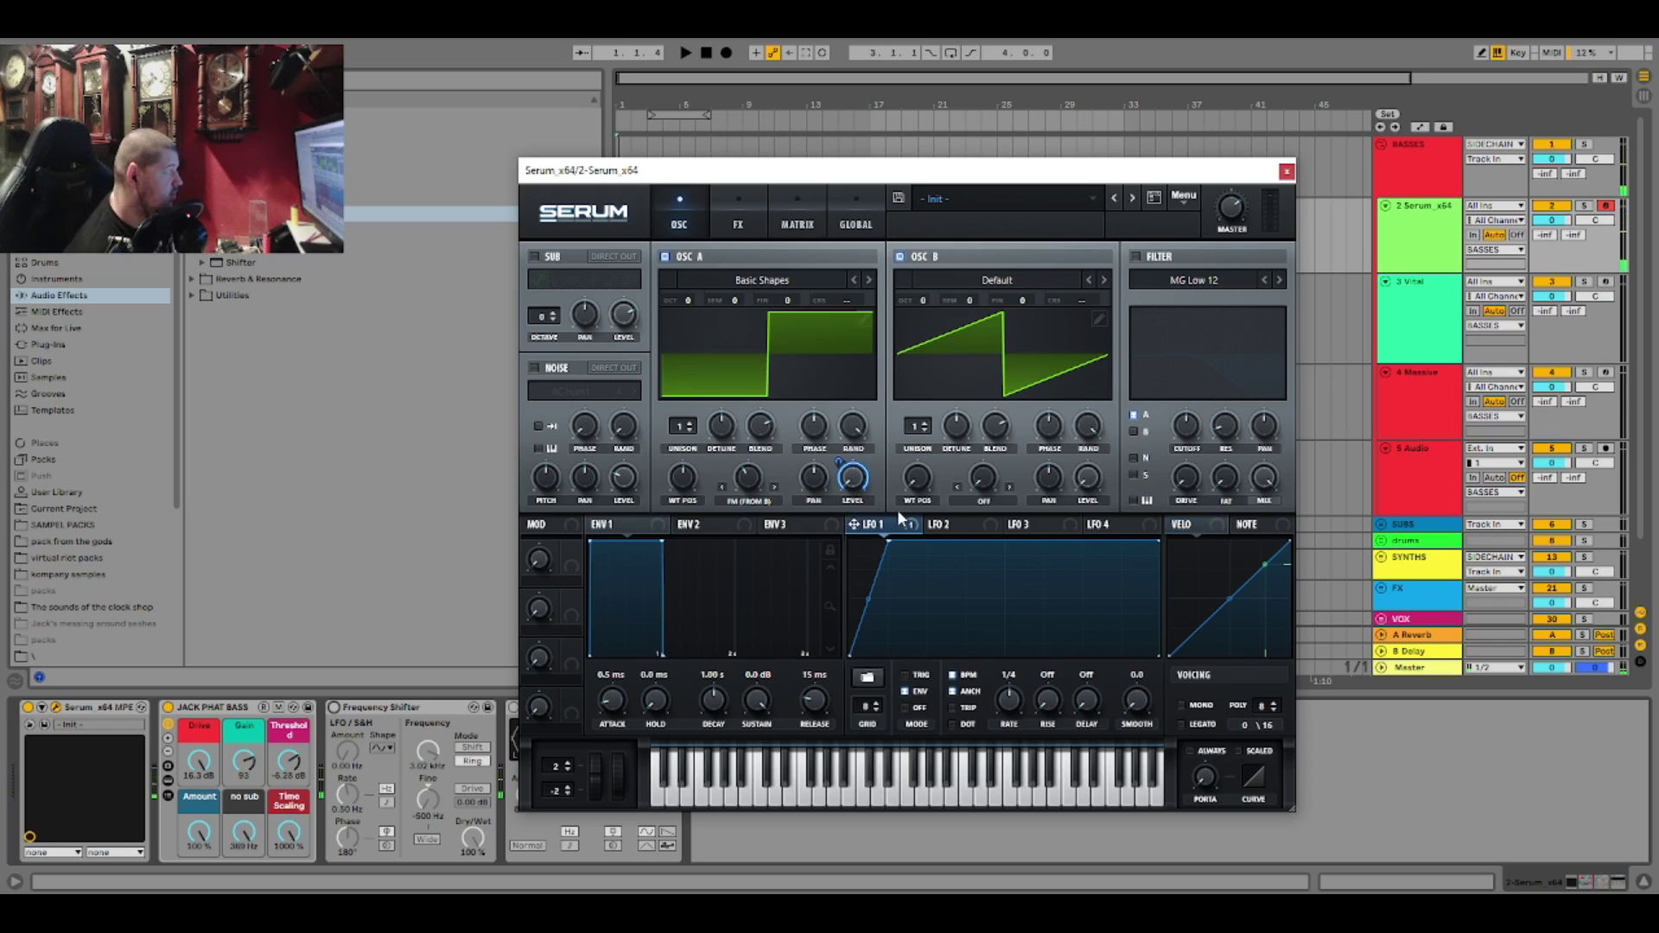
- Enable the Serum filter as HN 12 and modulate its cutoff with LFO 1
{"action": "left_click", "coordinate": [1135, 257]}
{"action": "left_click", "coordinate": [1194, 280]}
{"action": "mouse_move", "coordinate": [1176, 319]}
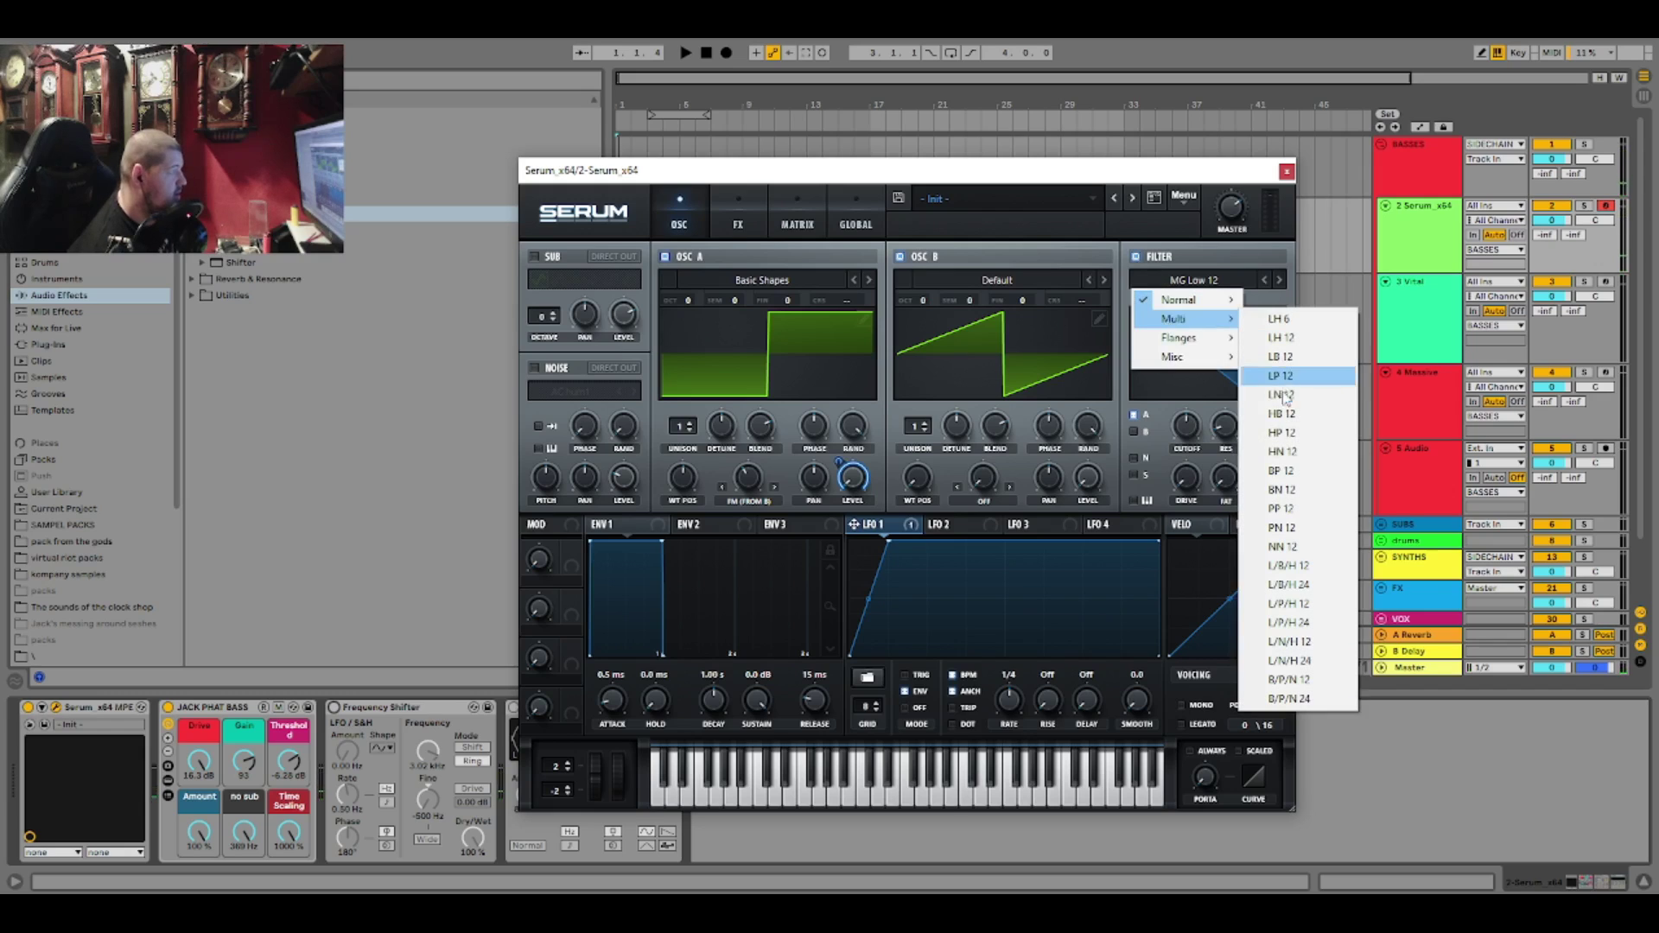
{"action": "left_click", "coordinate": [1294, 456]}
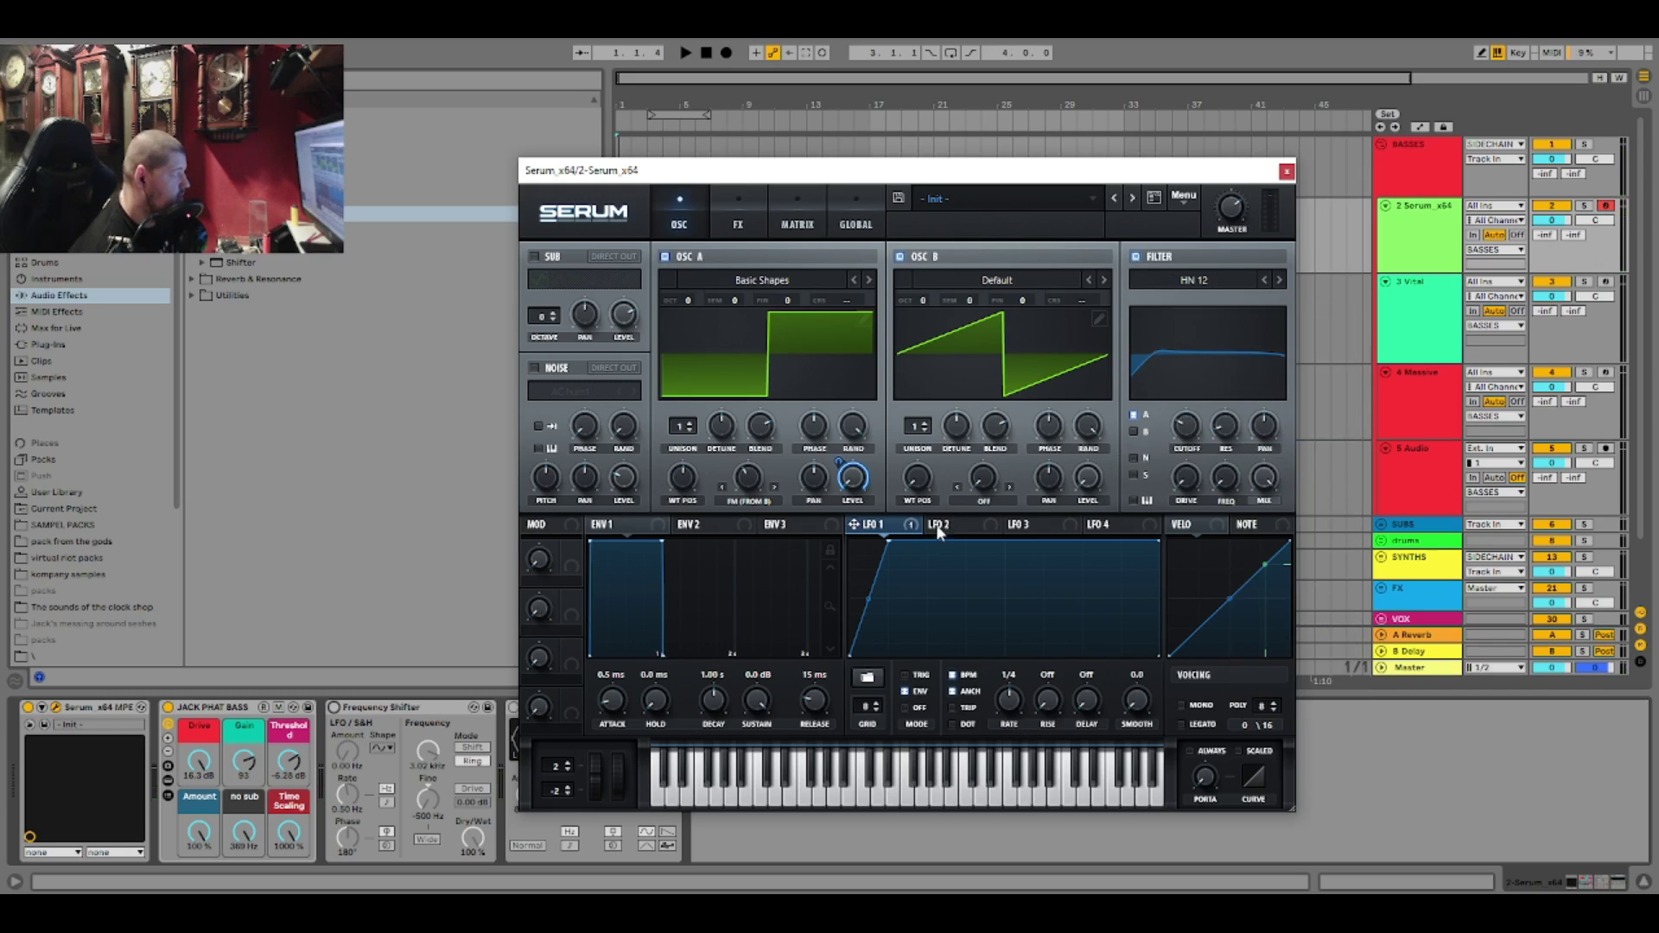
{"action": "left_click_drag", "start_coordinate": [914, 528], "coordinate": [1186, 423]}
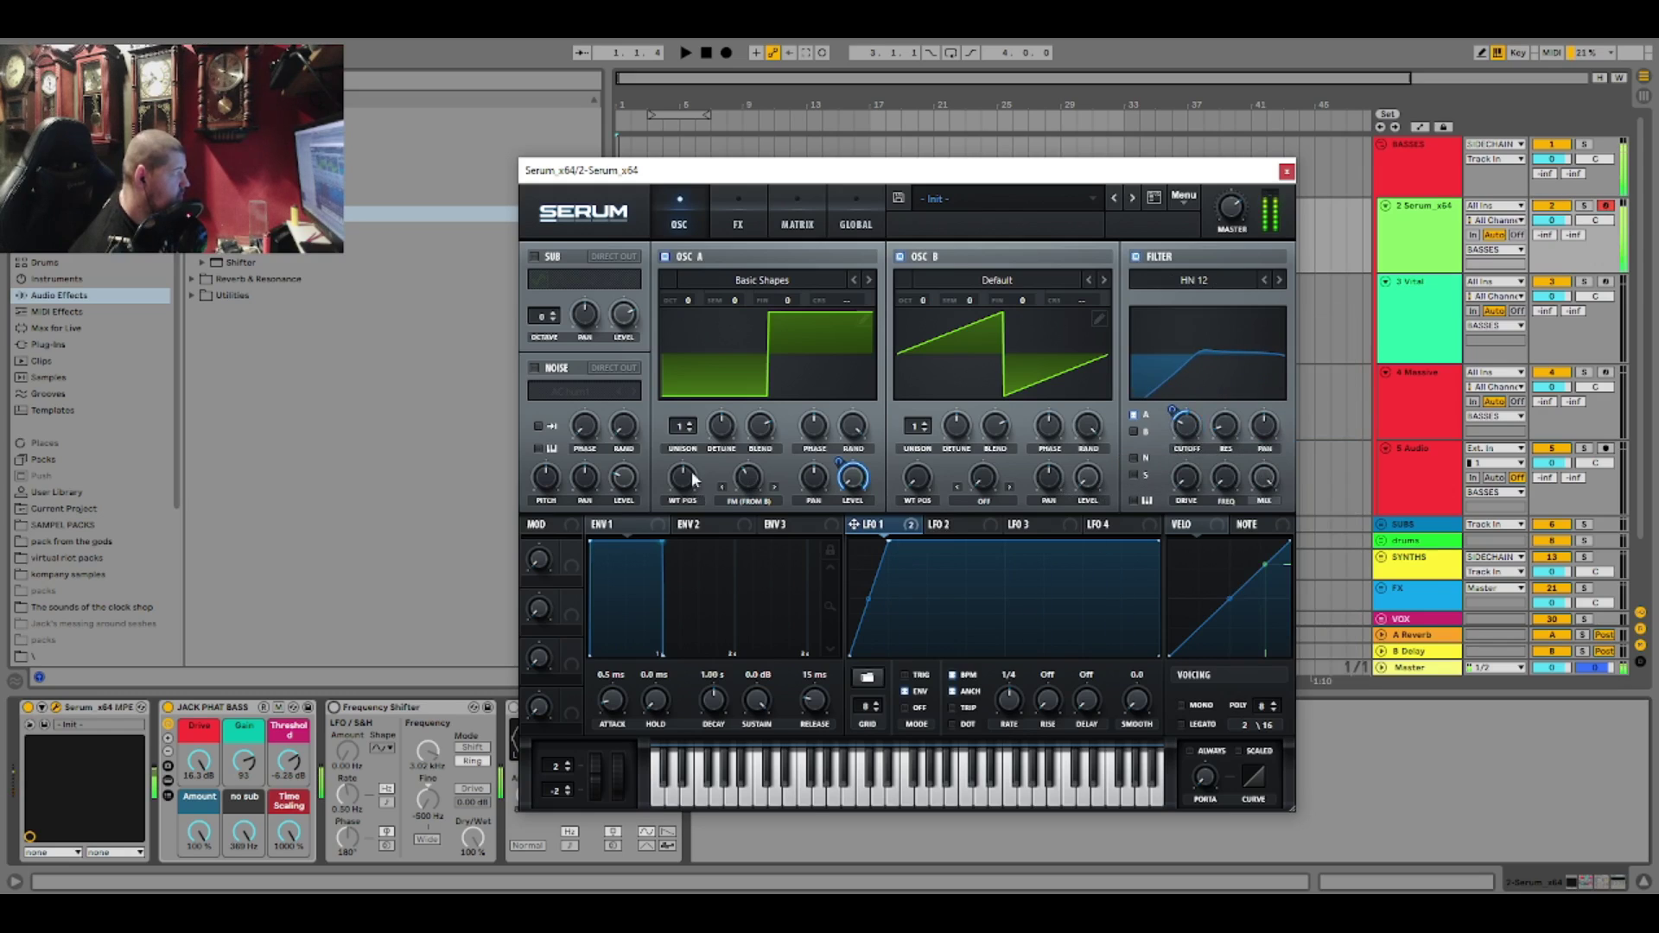
- Set oscillator B's warp to a Bend mode and modulate its amount with LFO 1
{"action": "left_click", "coordinate": [981, 503]}
{"action": "left_click", "coordinate": [994, 172]}
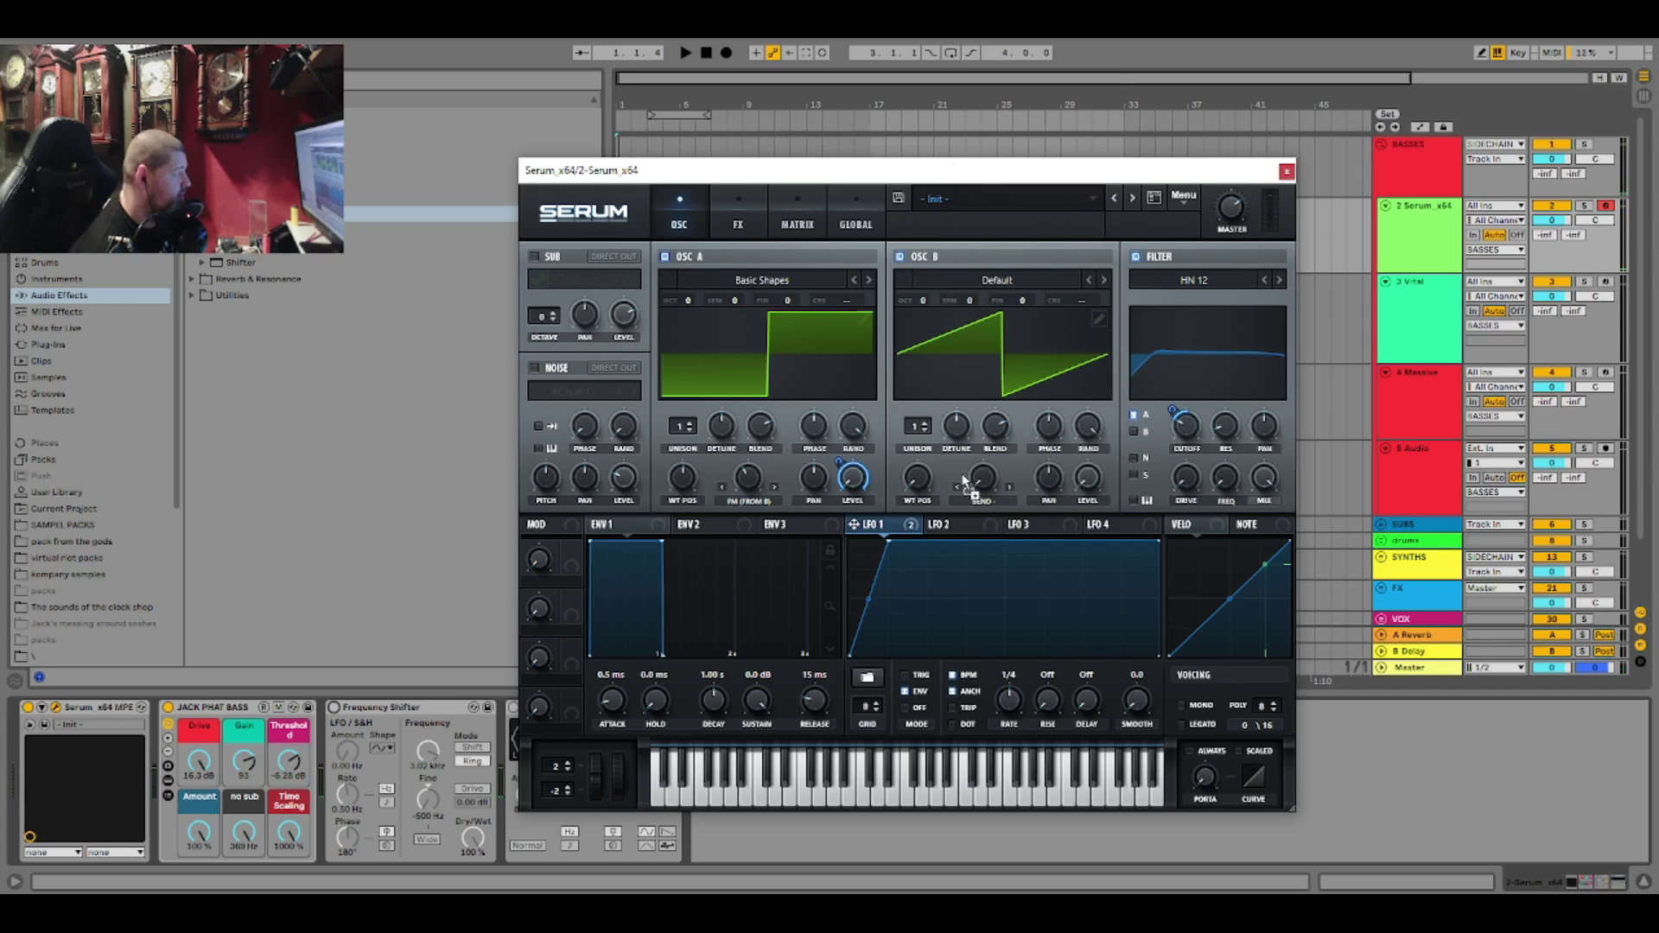
{"action": "mouse_move", "coordinate": [977, 484]}
{"action": "left_mouse_down"}
{"action": "mouse_move", "coordinate": [972, 462]}
{"action": "mouse_move", "coordinate": [961, 490]}
{"action": "left_mouse_up"}
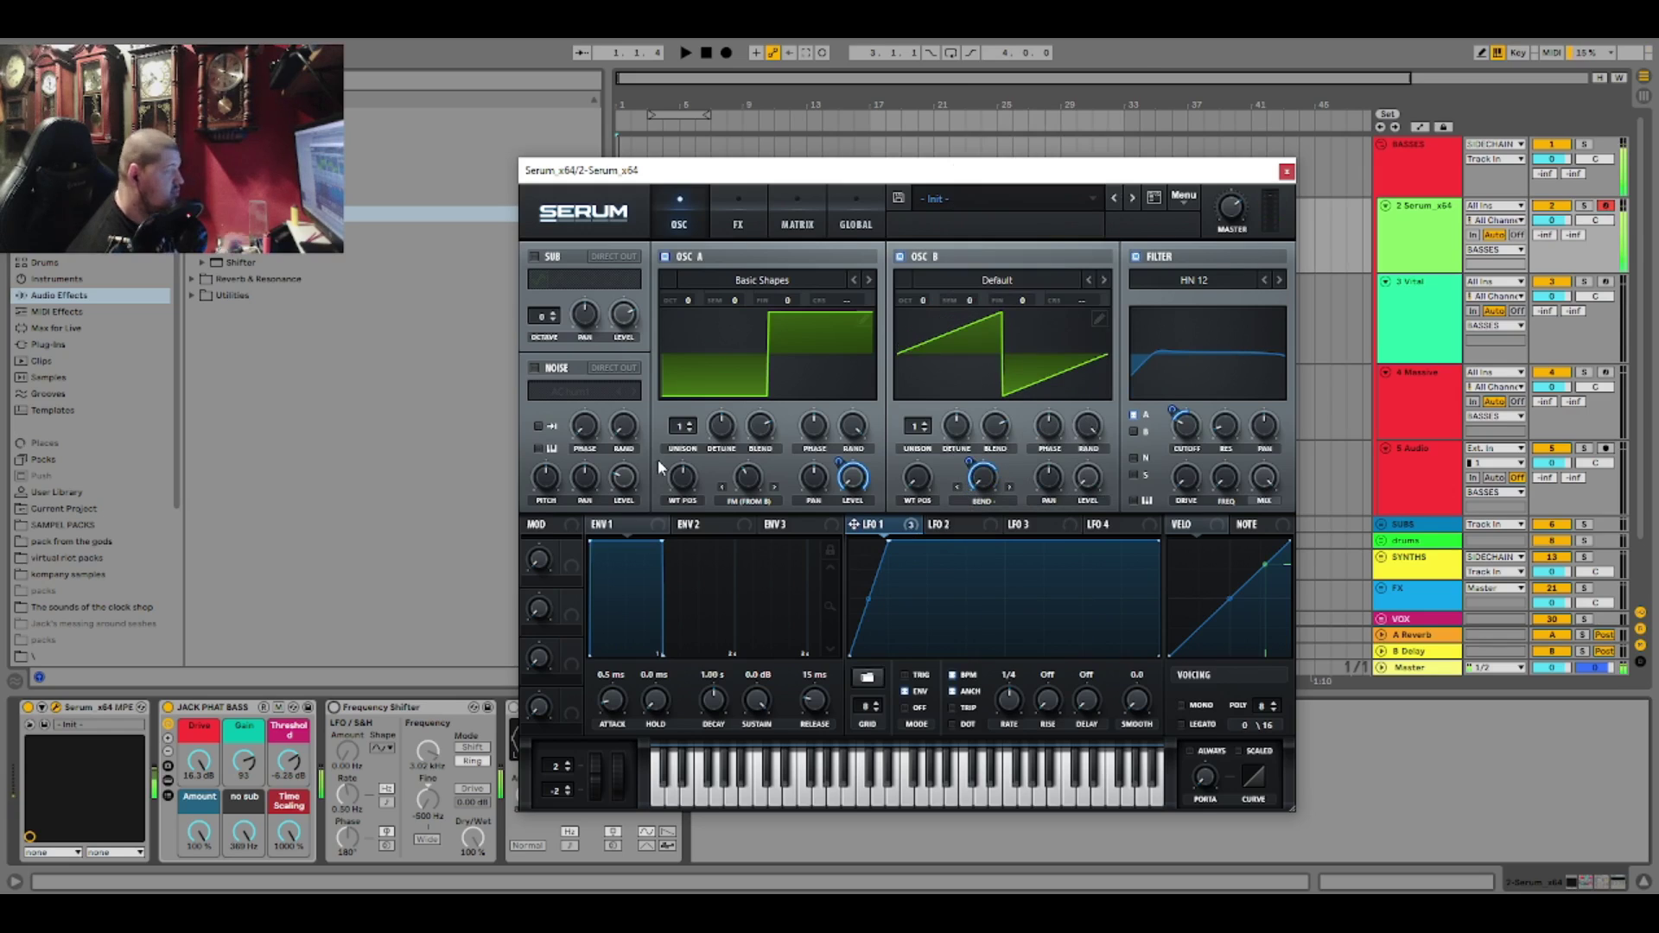
- Enable the noise oscillator with the BrightWhite sound at about 26% level and route it to Direct Out
{"action": "left_click", "coordinate": [534, 369]}
{"action": "left_click", "coordinate": [572, 392]}
{"action": "mouse_move", "coordinate": [588, 406]}
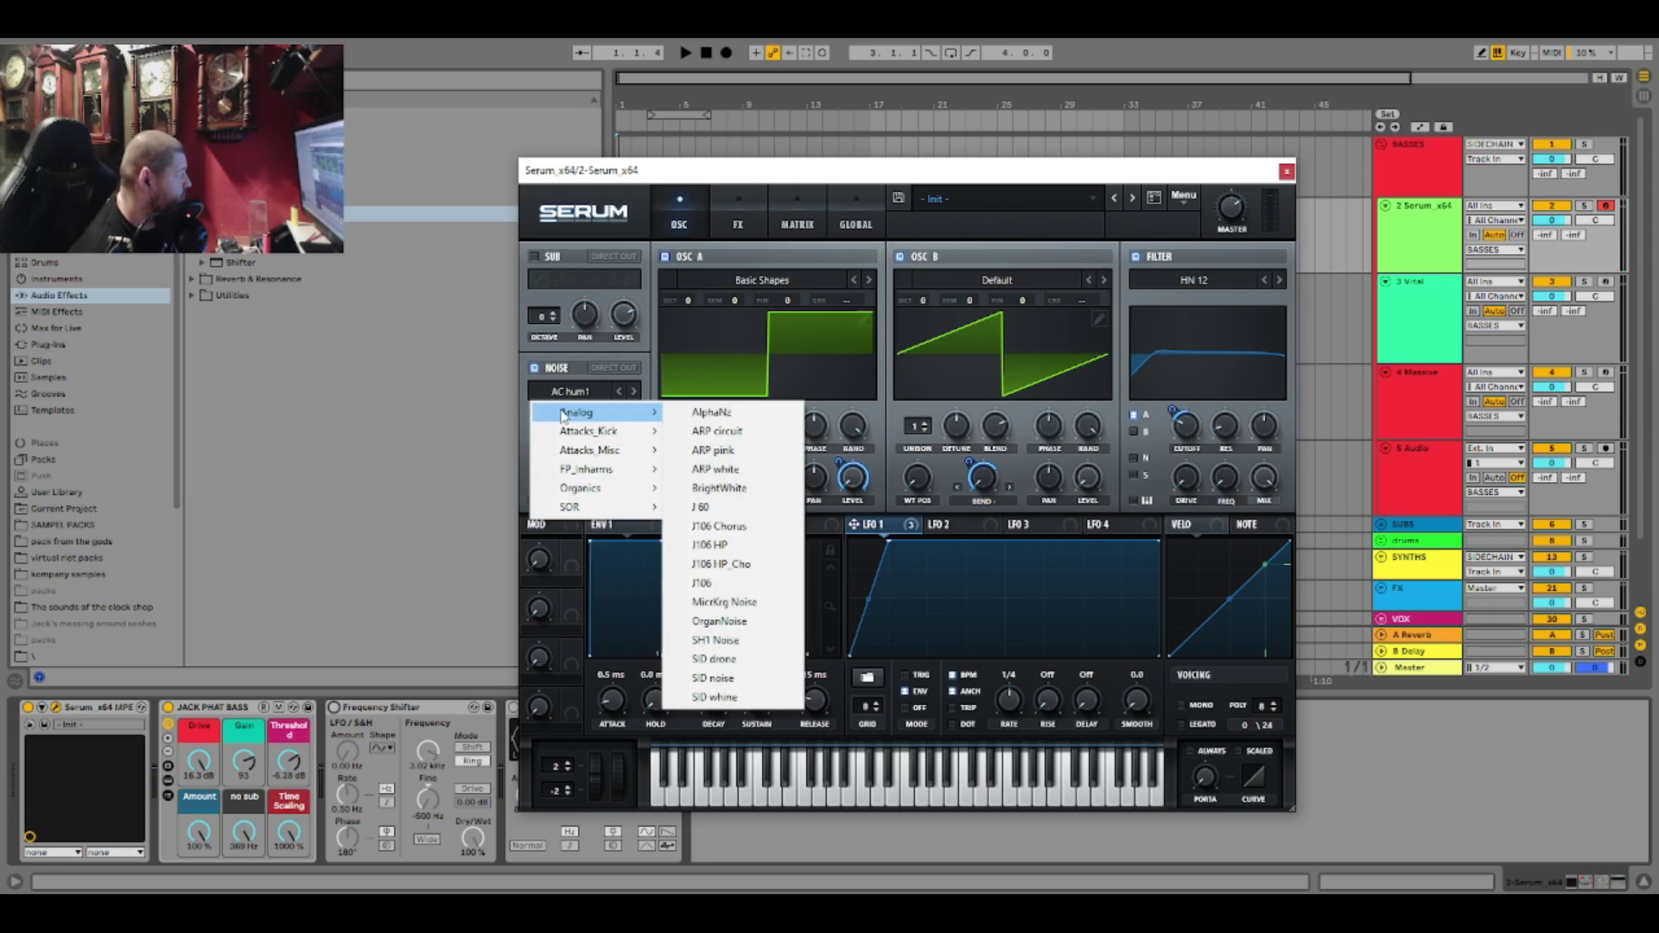
{"action": "left_click", "coordinate": [720, 488]}
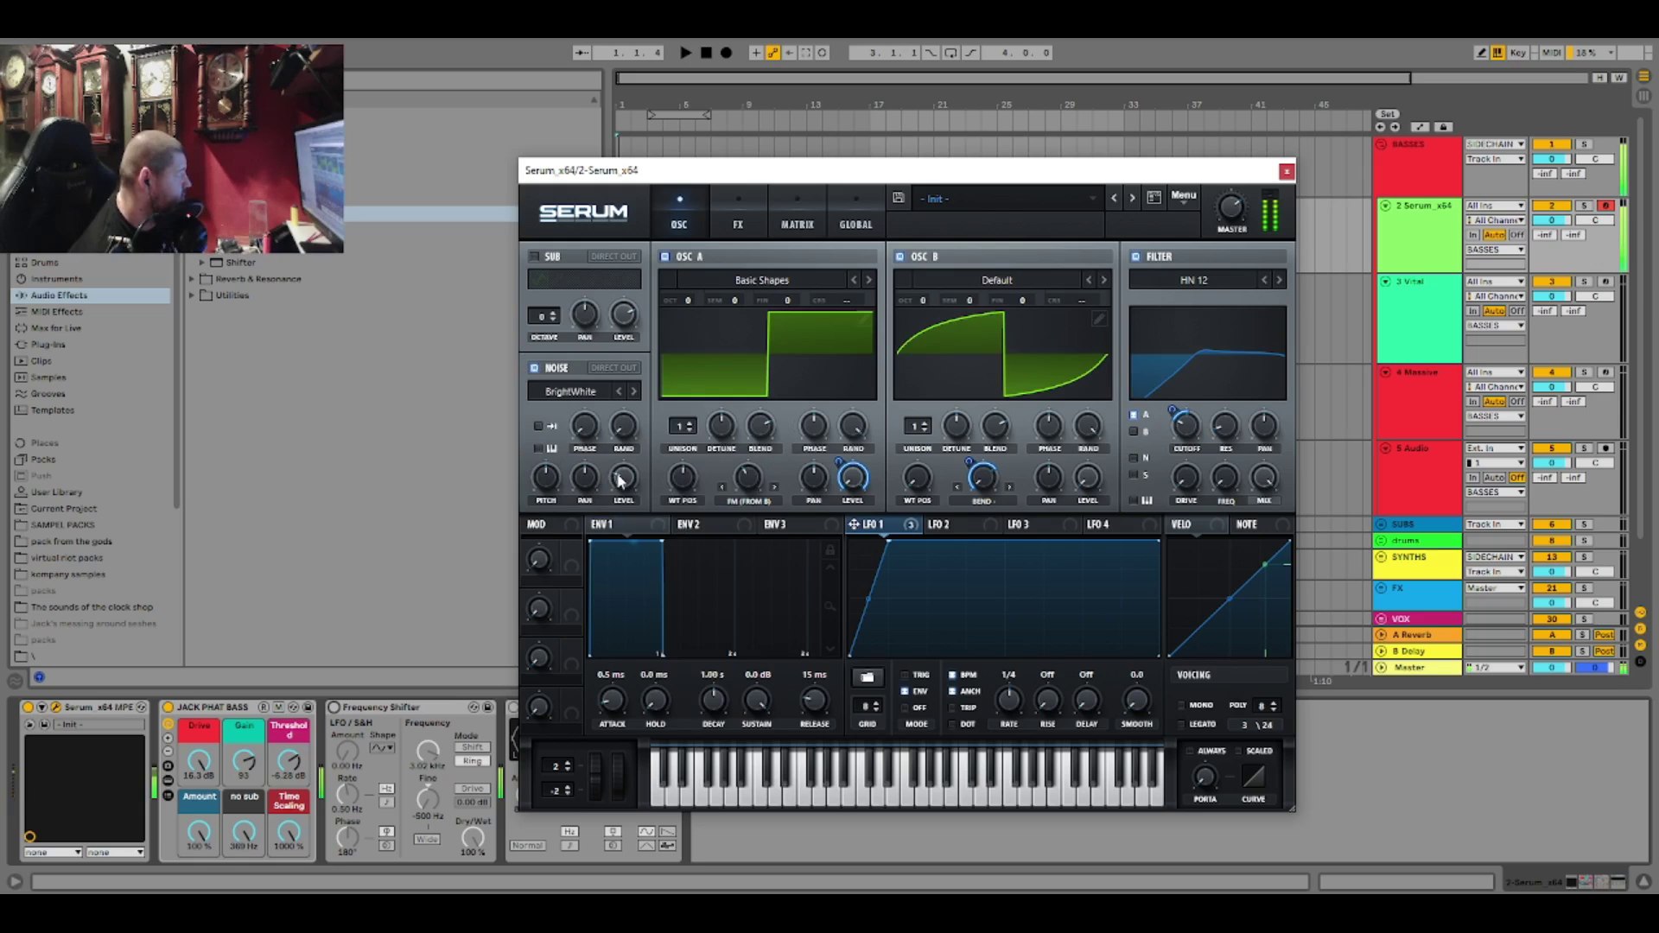
{"action": "mouse_move", "coordinate": [624, 477]}
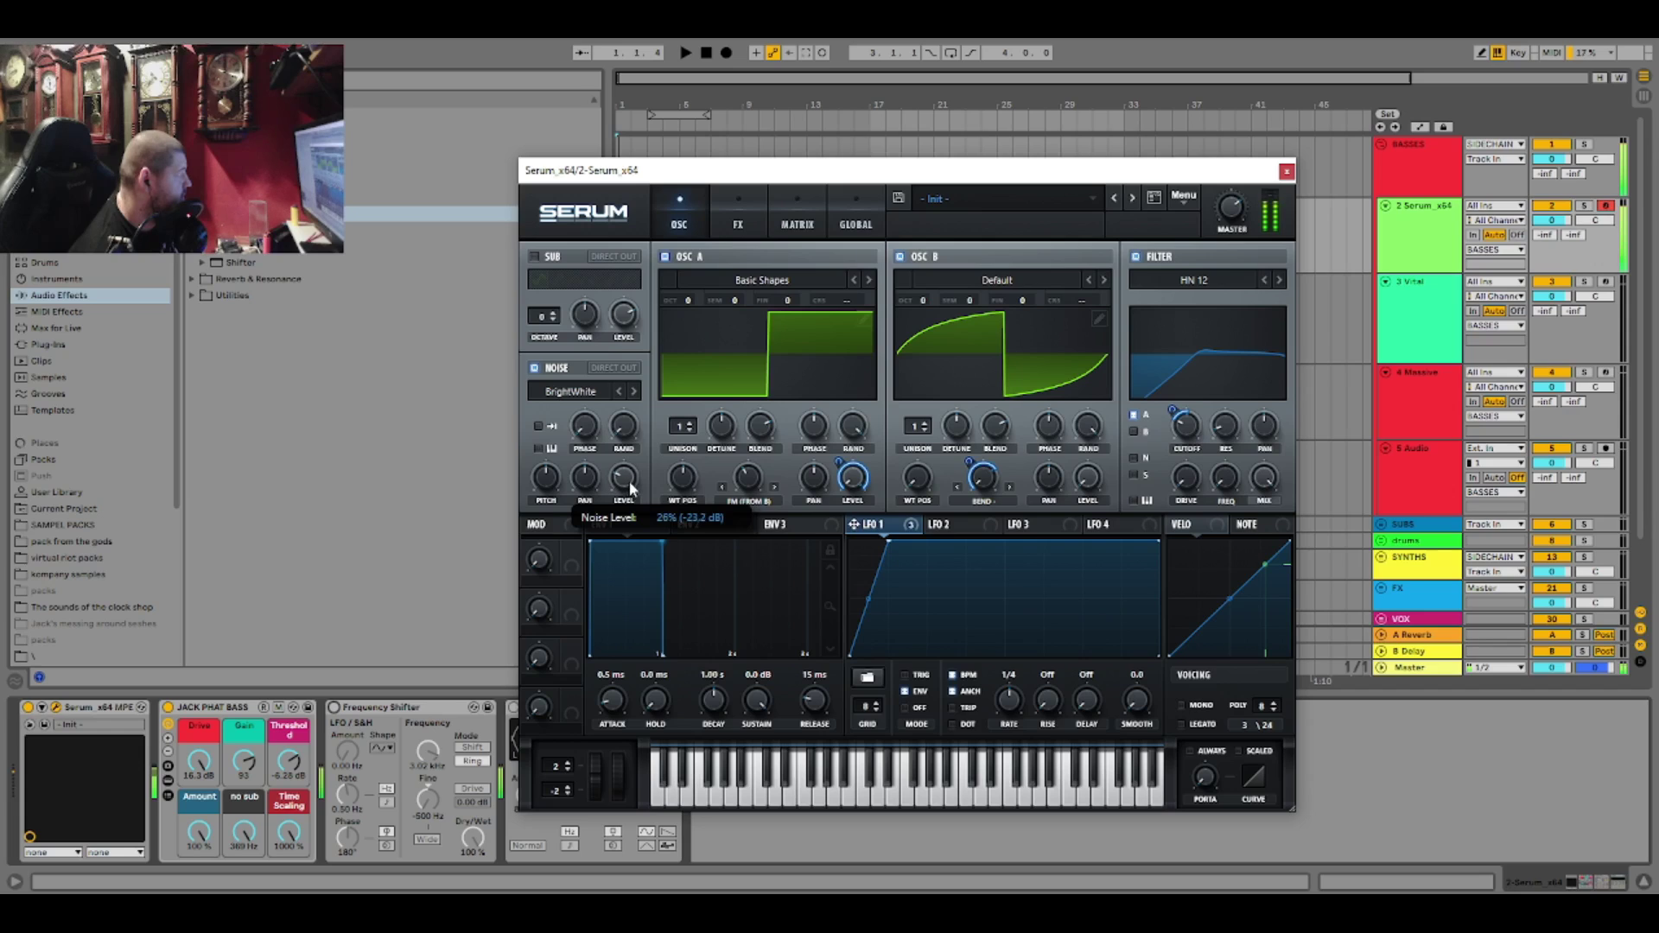
{"action": "left_click", "coordinate": [613, 368]}
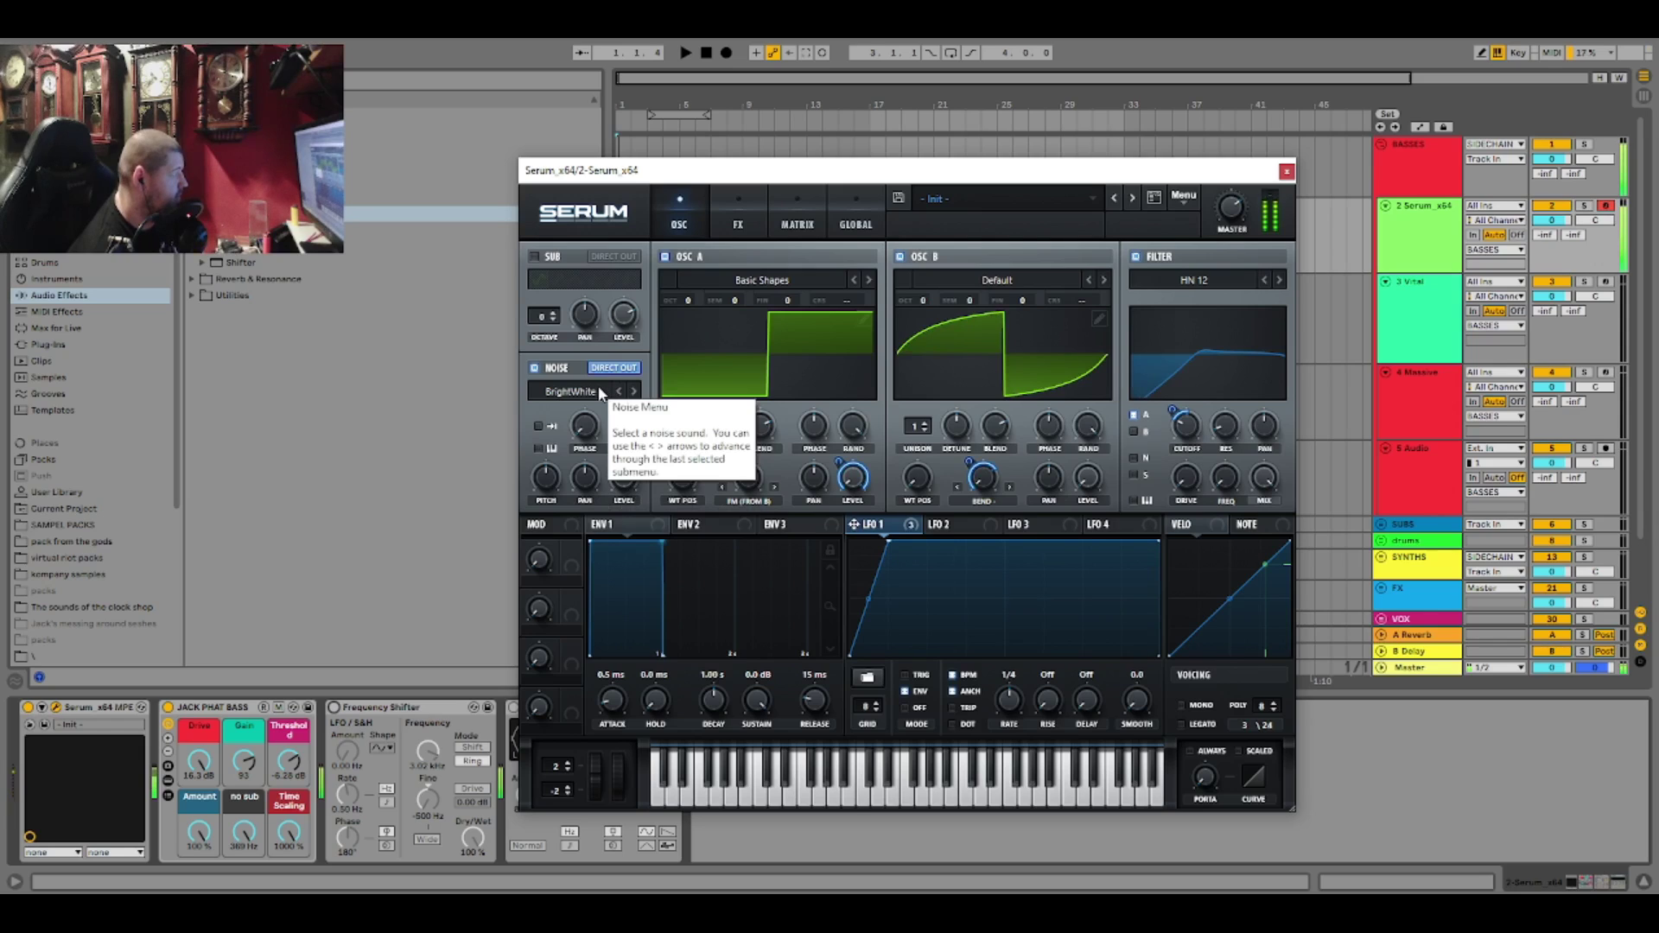
- Set the no sub macro of the JACK PHAT BASS rack to 100 Hz
{"action": "left_click_drag", "start_coordinate": [246, 833], "coordinate": [246, 890]}
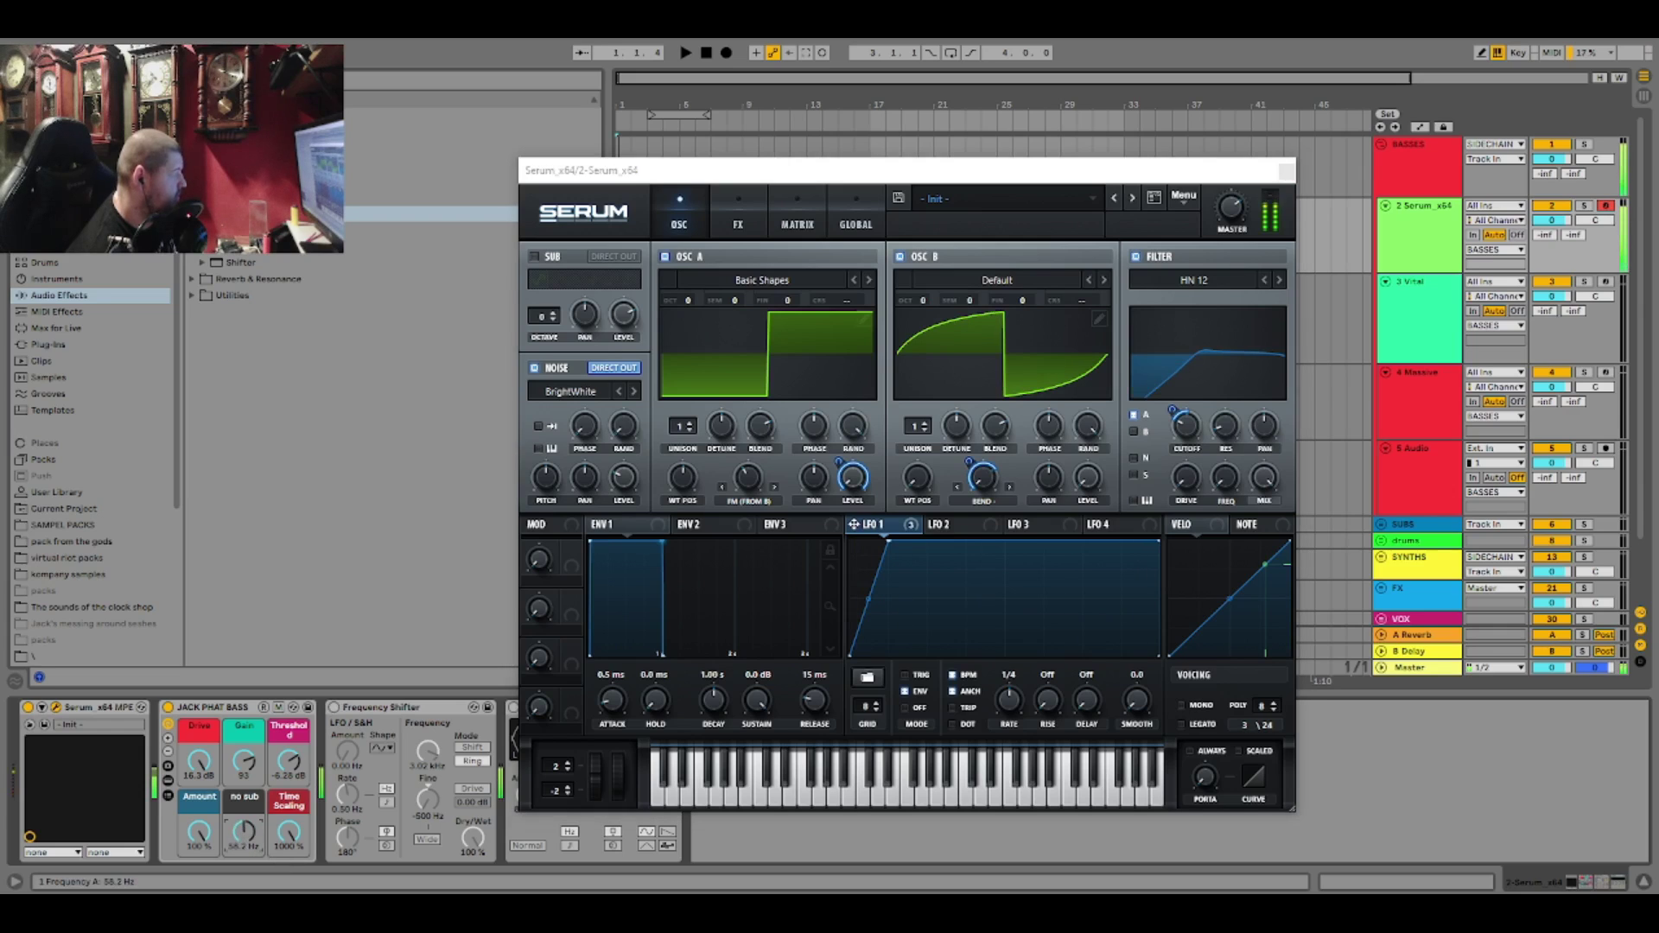
{"action": "left_click_drag", "start_coordinate": [245, 831], "coordinate": [244, 821]}
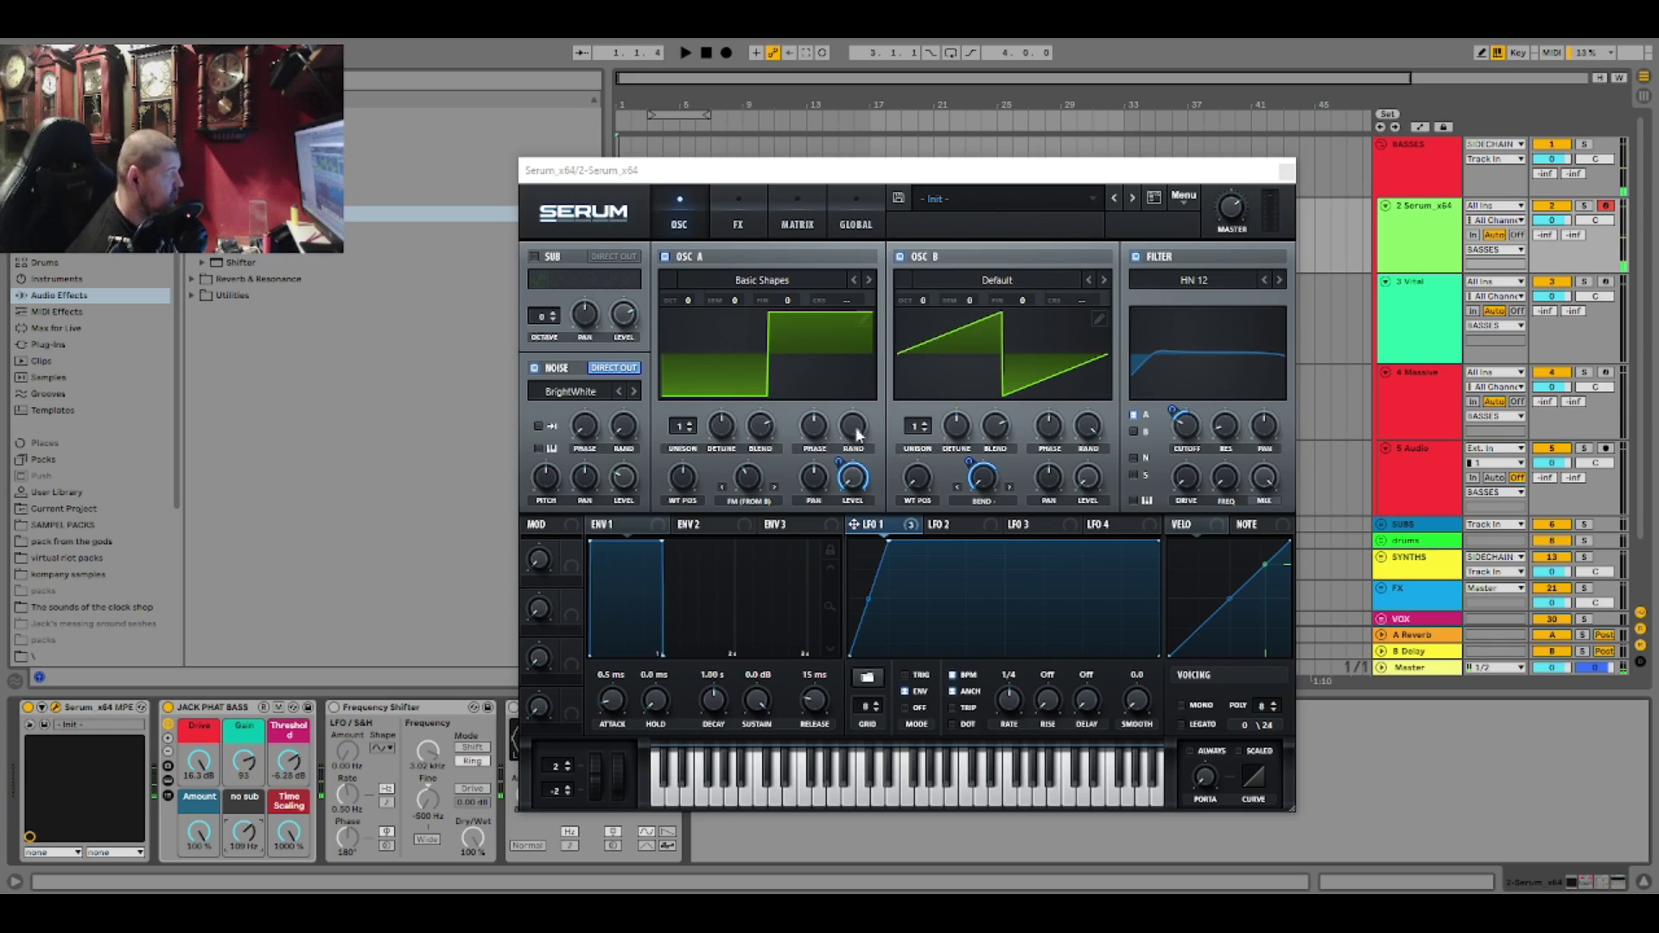
{"action": "left_click", "coordinate": [895, 406]}
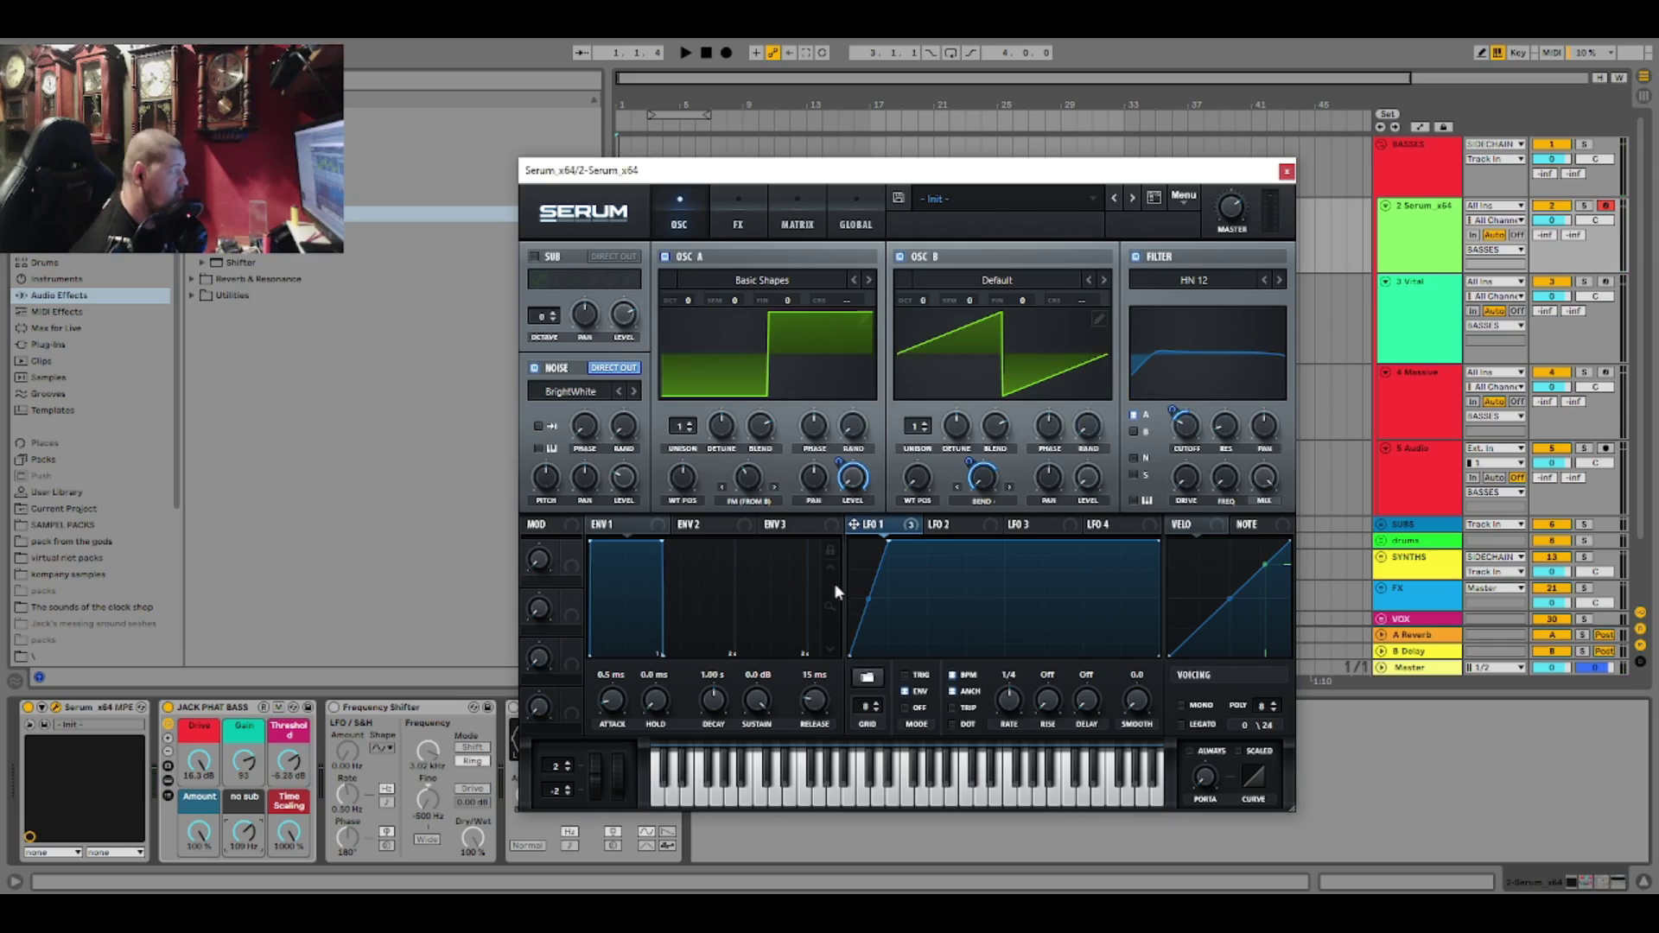
- Try FM NoiseOsc as oscillator A's warp with oscillator B turned off, and return the warp to FM (From B)
{"action": "left_click", "coordinate": [735, 495]}
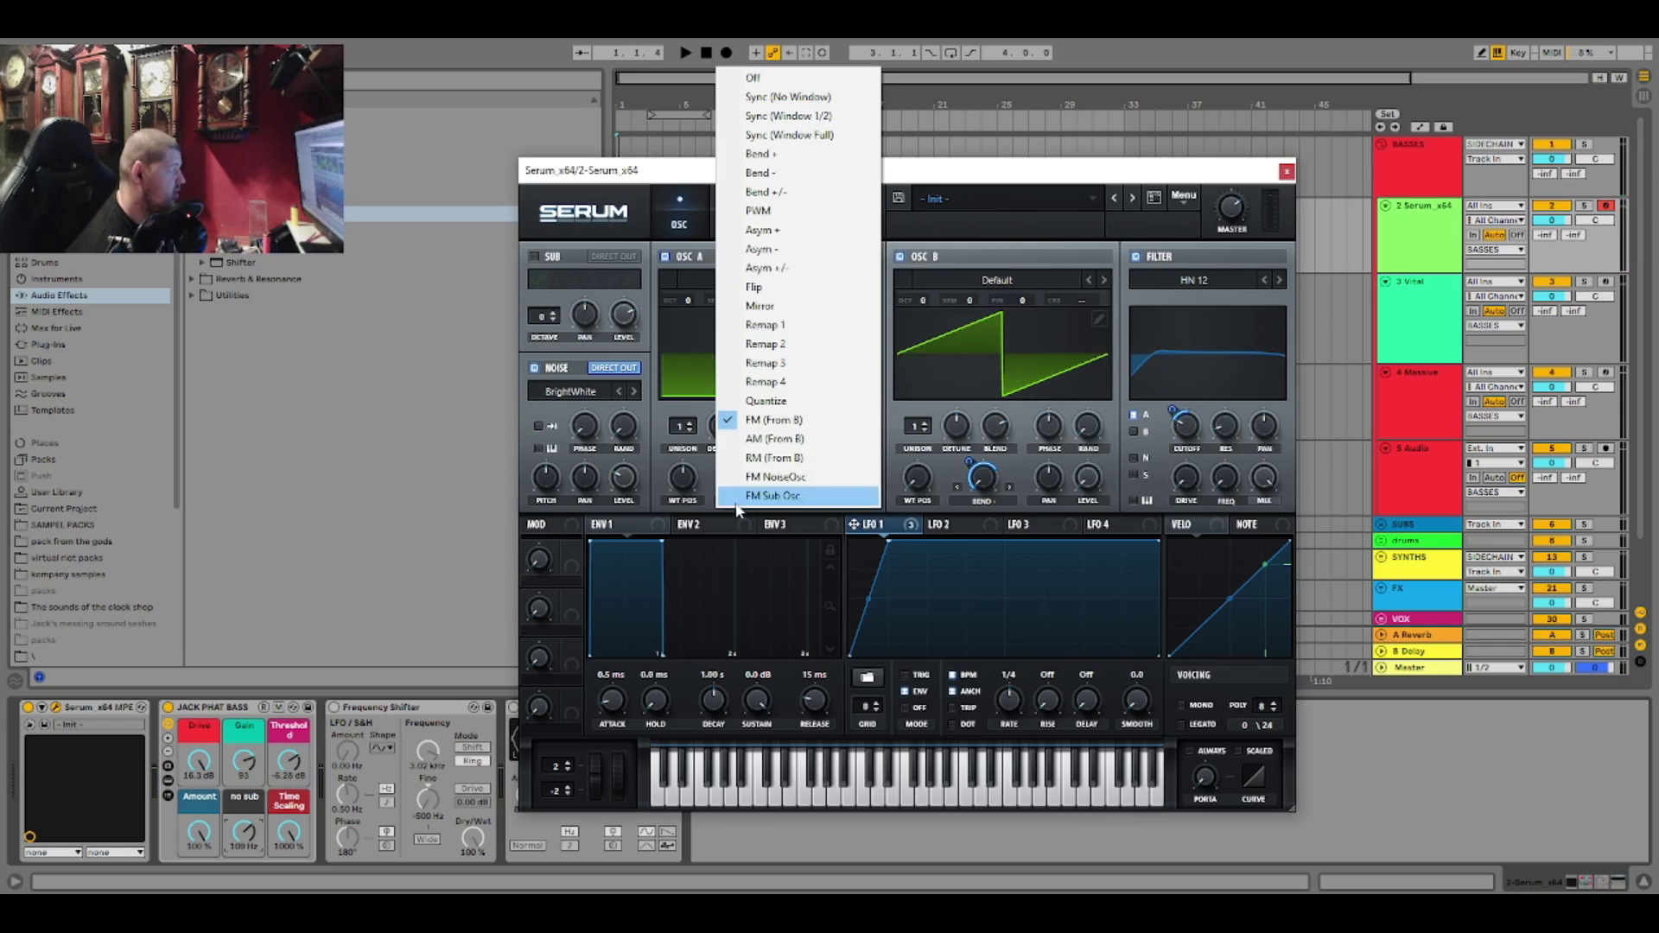
{"action": "left_click", "coordinate": [800, 483]}
{"action": "left_click", "coordinate": [900, 257]}
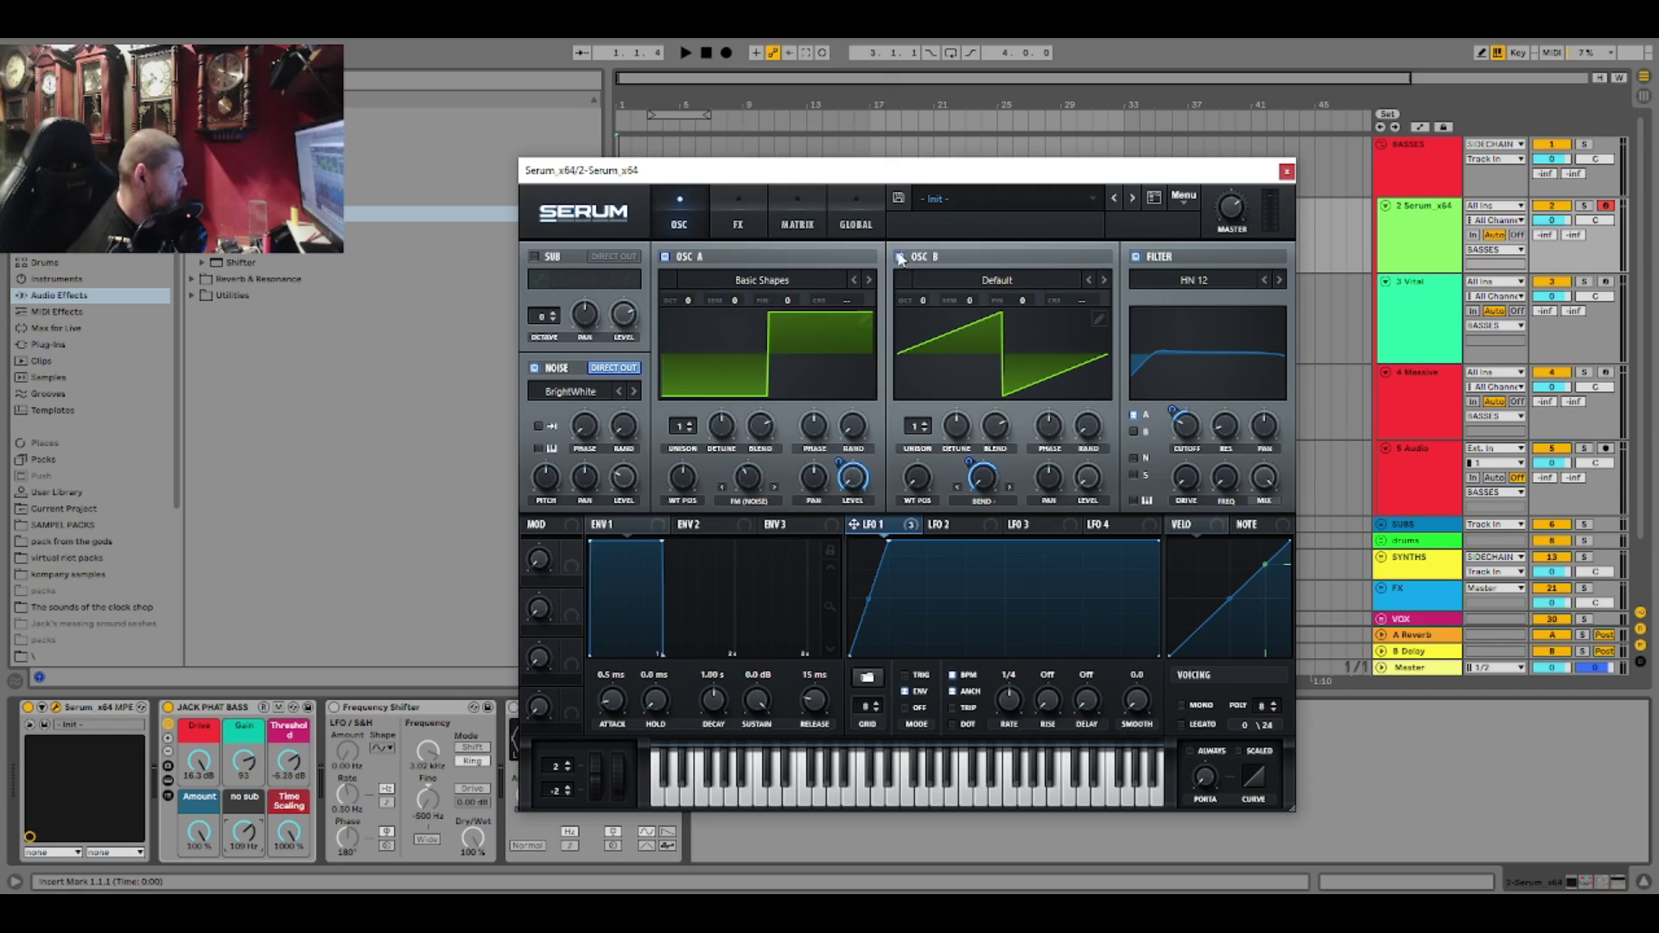
{"action": "mouse_move", "coordinate": [757, 484]}
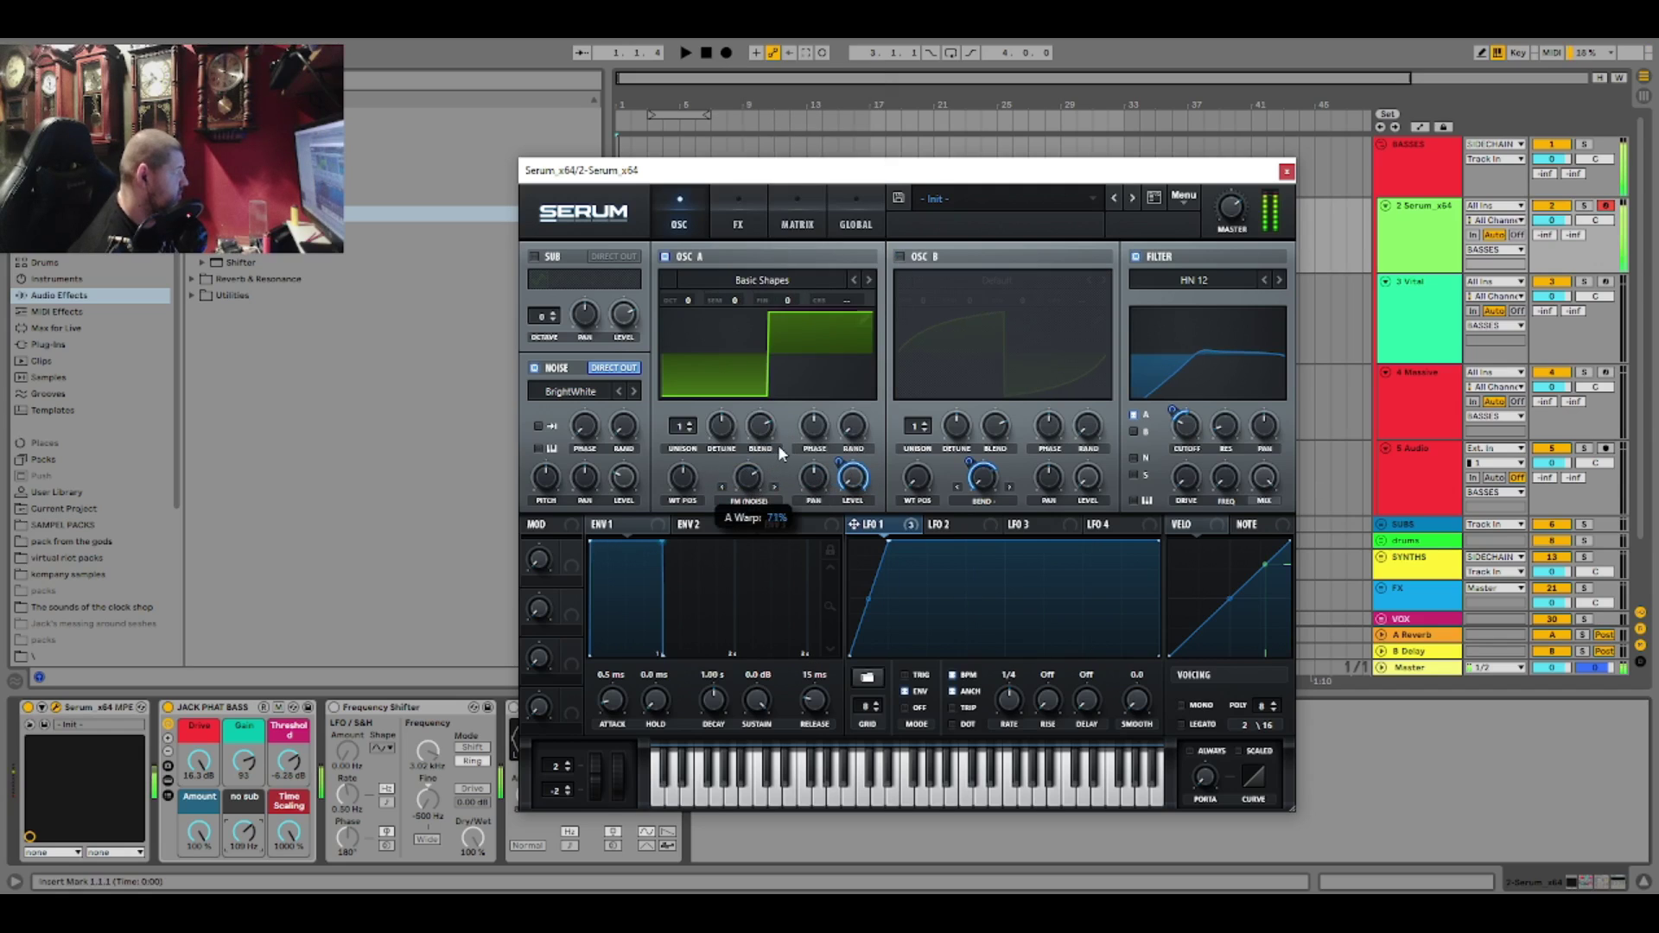
{"action": "left_click_drag", "start_coordinate": [780, 452], "coordinate": [773, 482]}
{"action": "left_click", "coordinate": [748, 501]}
{"action": "left_click", "coordinate": [803, 423]}
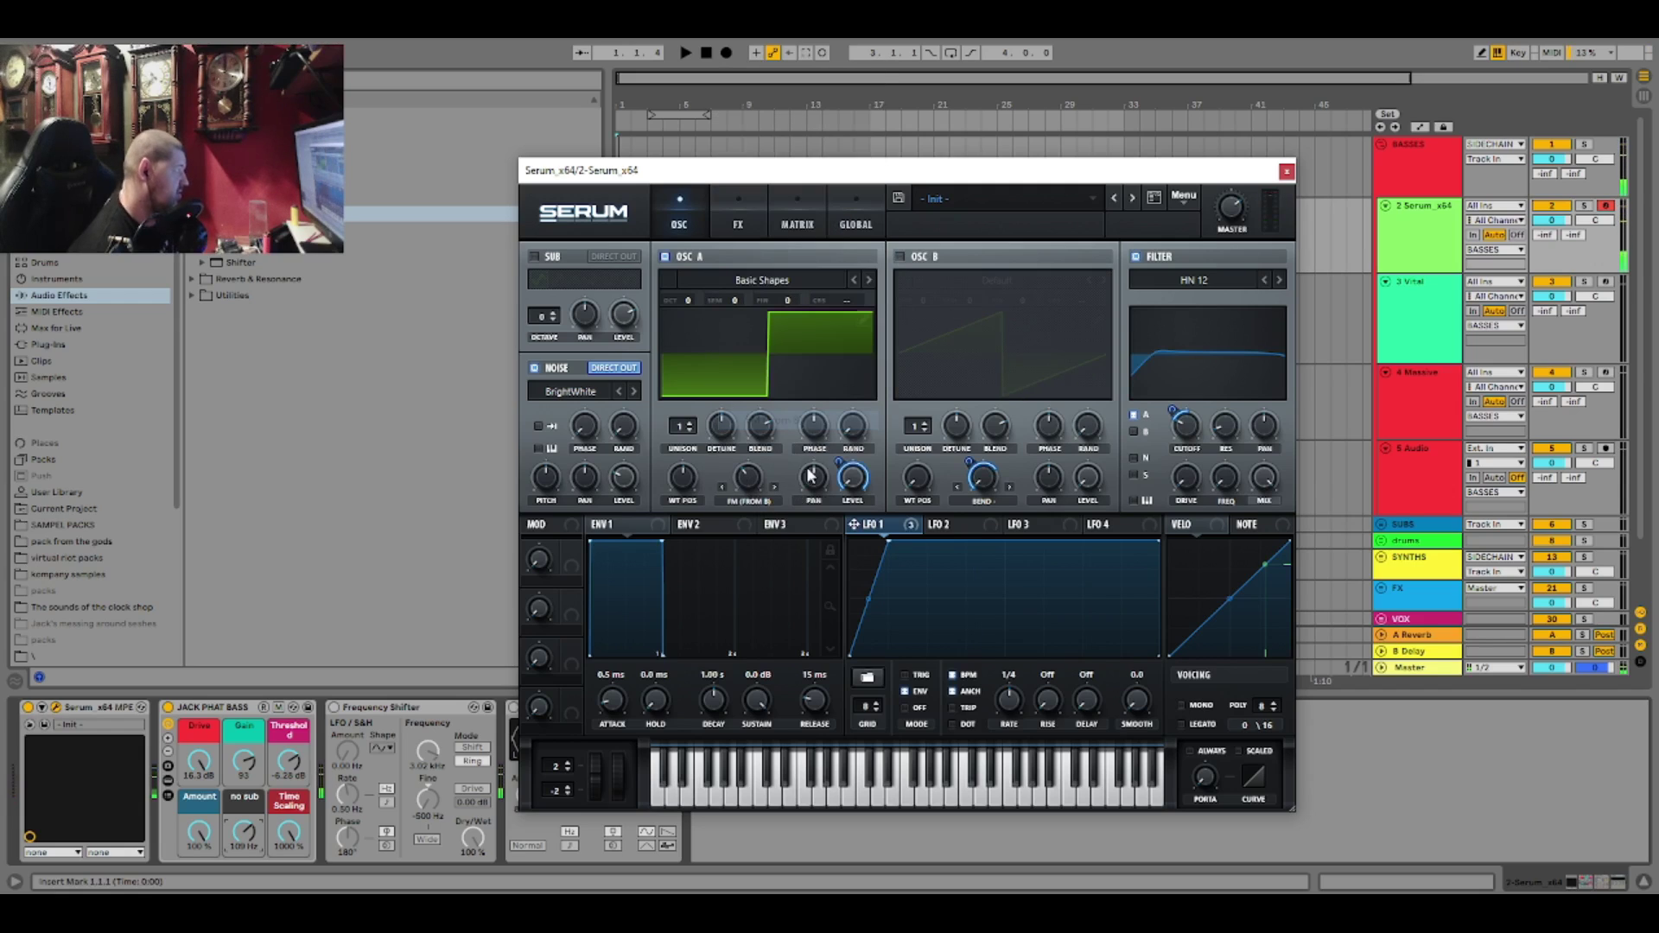
- Enable the Tube distortion effect, test its drive up to about 89%, and bring the drive back down
{"action": "left_click", "coordinate": [738, 220]}
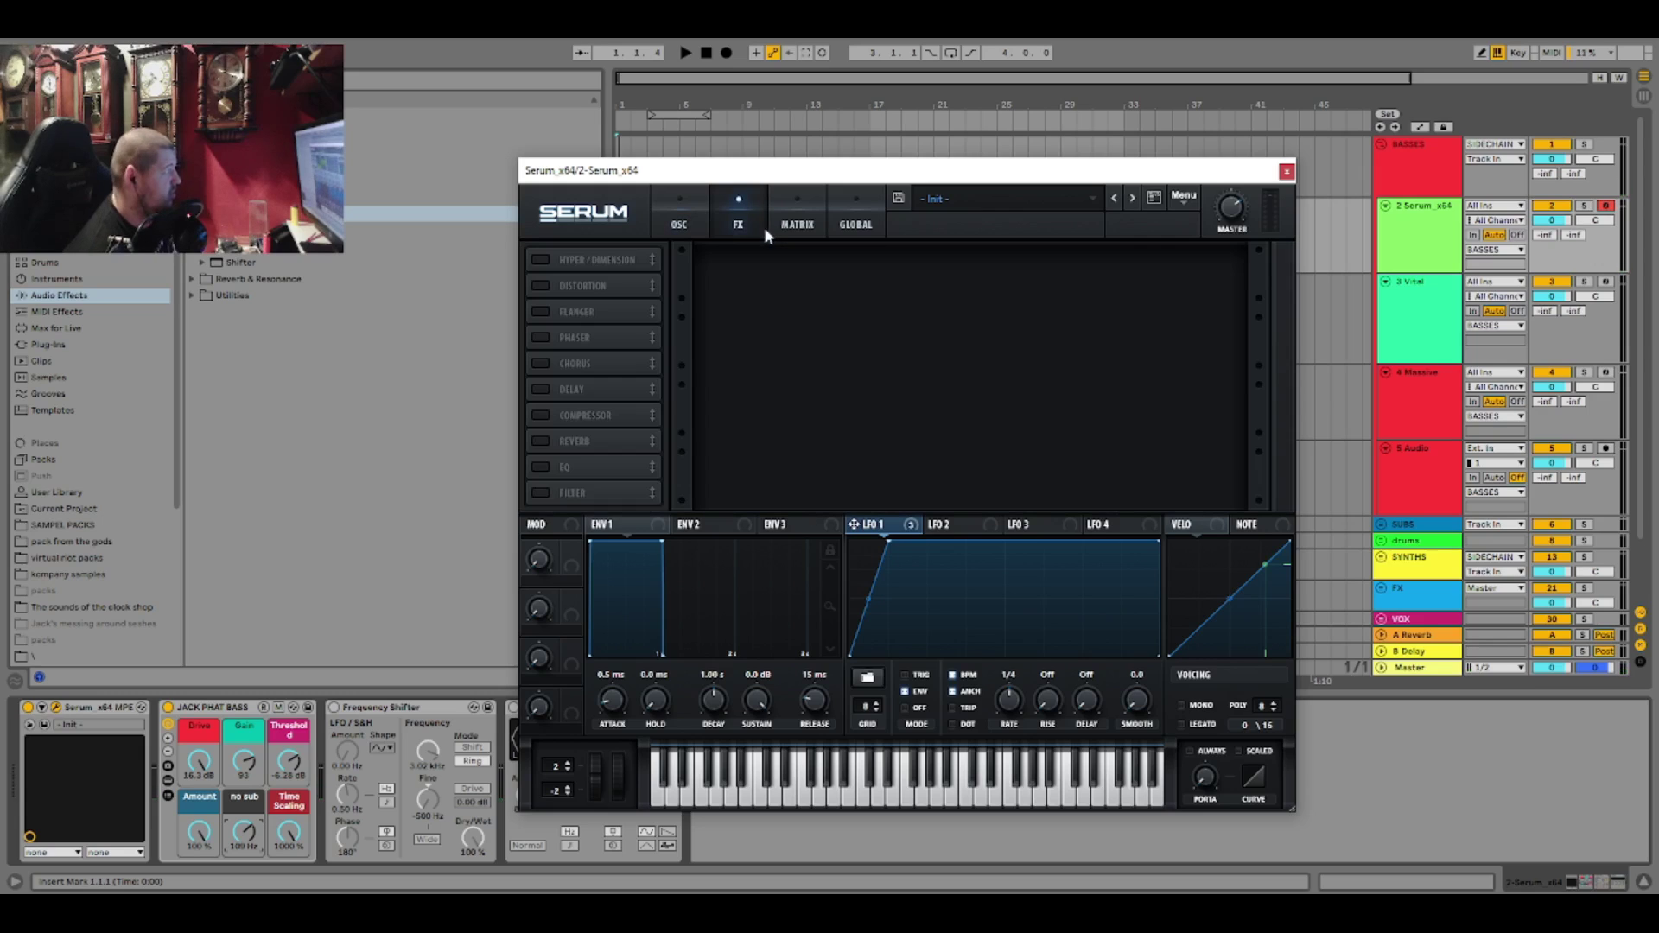
{"action": "left_click", "coordinate": [558, 287]}
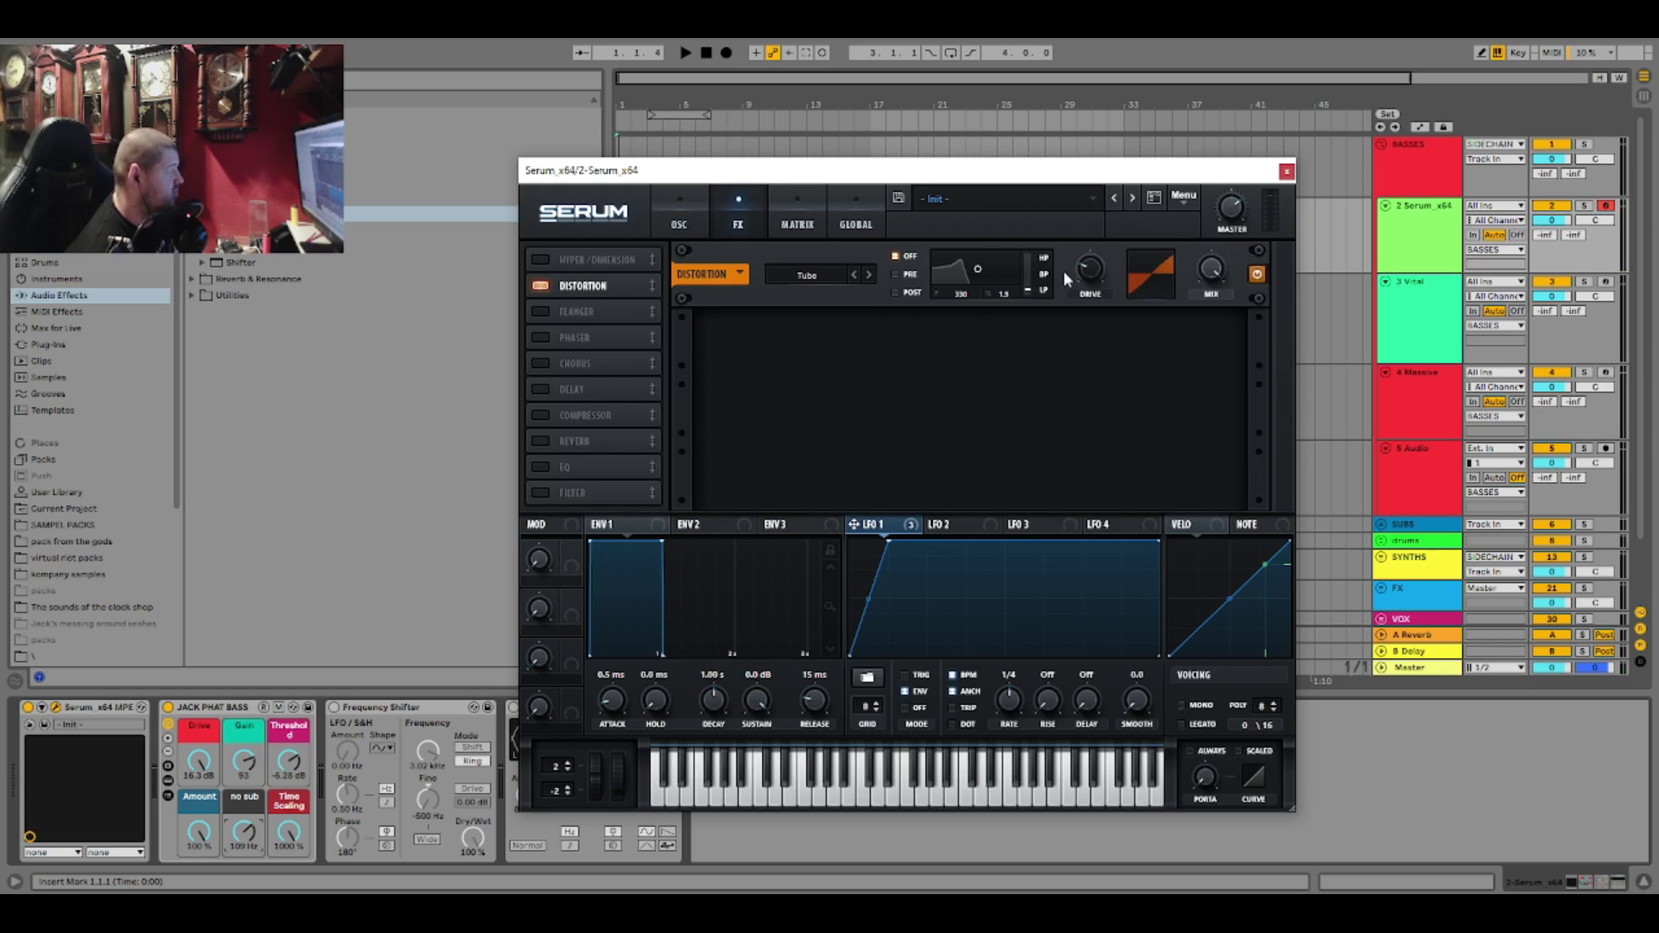
{"action": "left_click_drag", "start_coordinate": [1087, 270], "coordinate": [1127, 197]}
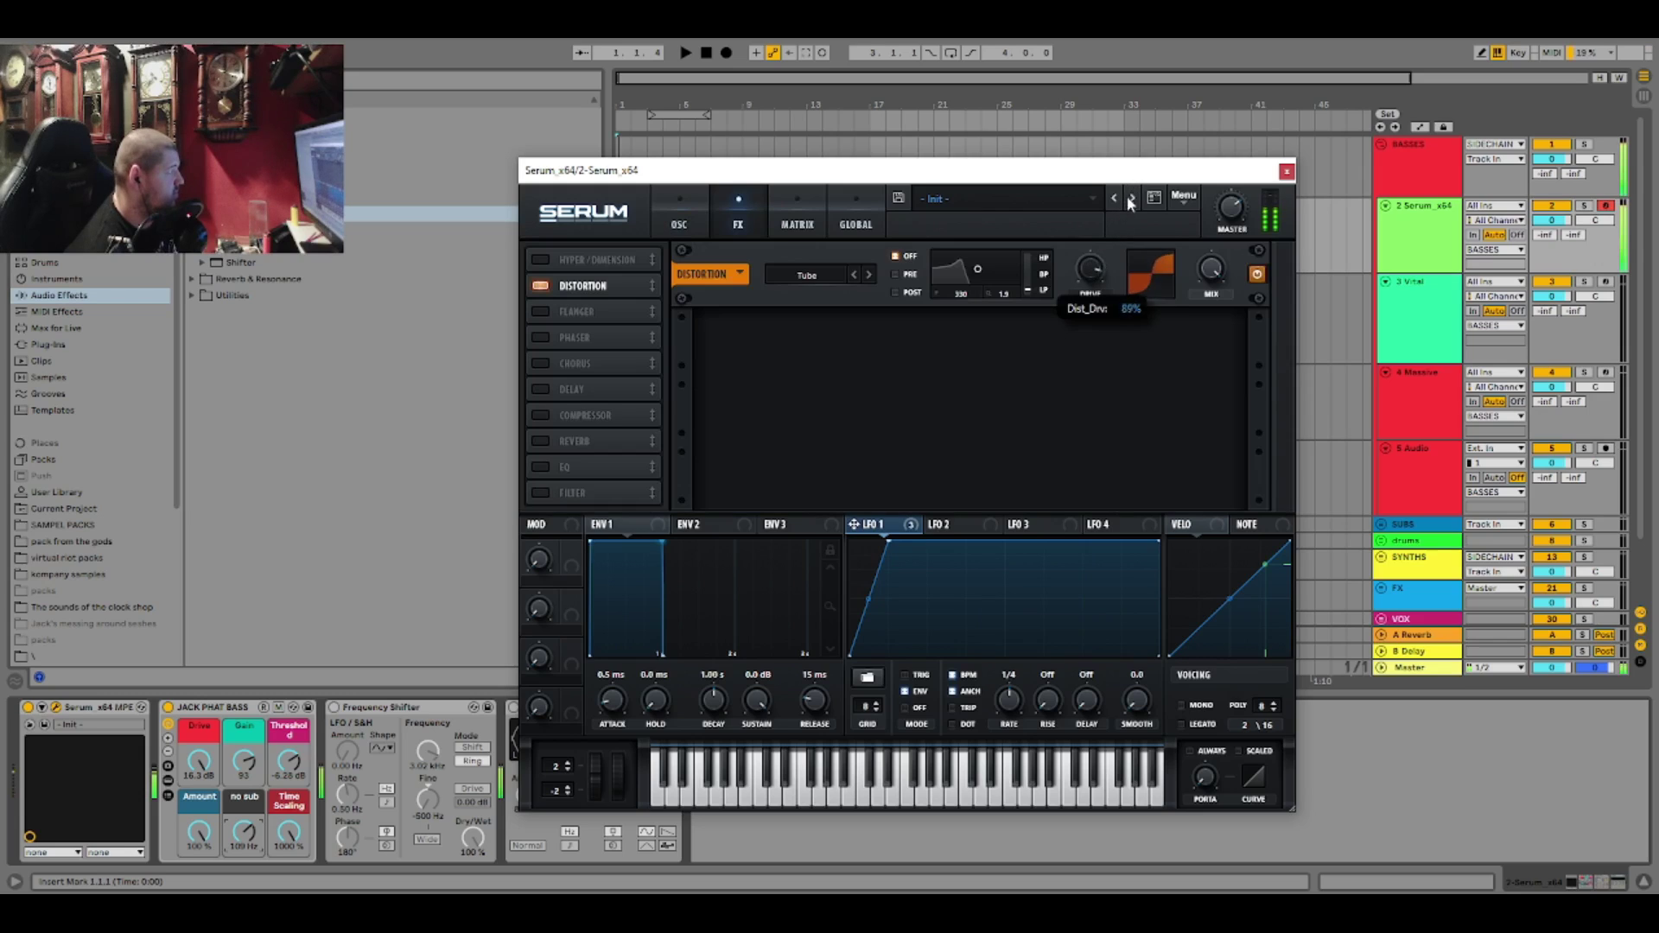
{"action": "left_click_drag", "start_coordinate": [1106, 270], "coordinate": [1101, 285]}
- Change the noise oscillator's sound to AC hum1 and set its level to about 36%
{"action": "left_click", "coordinate": [697, 217]}
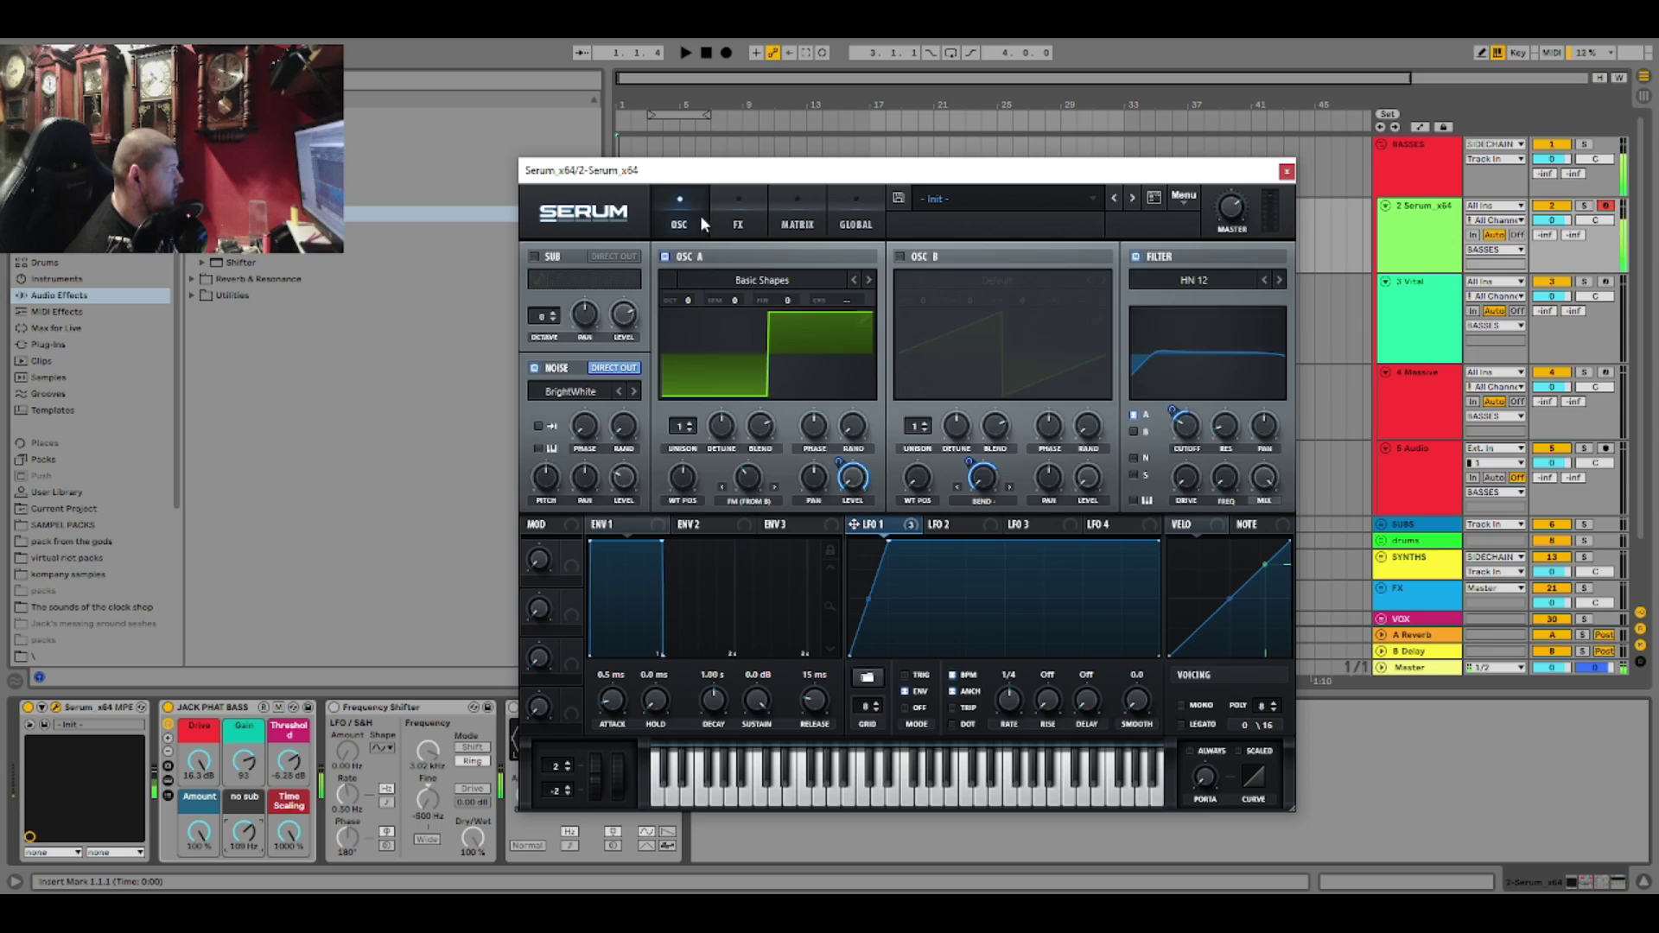
{"action": "mouse_move", "coordinate": [621, 494]}
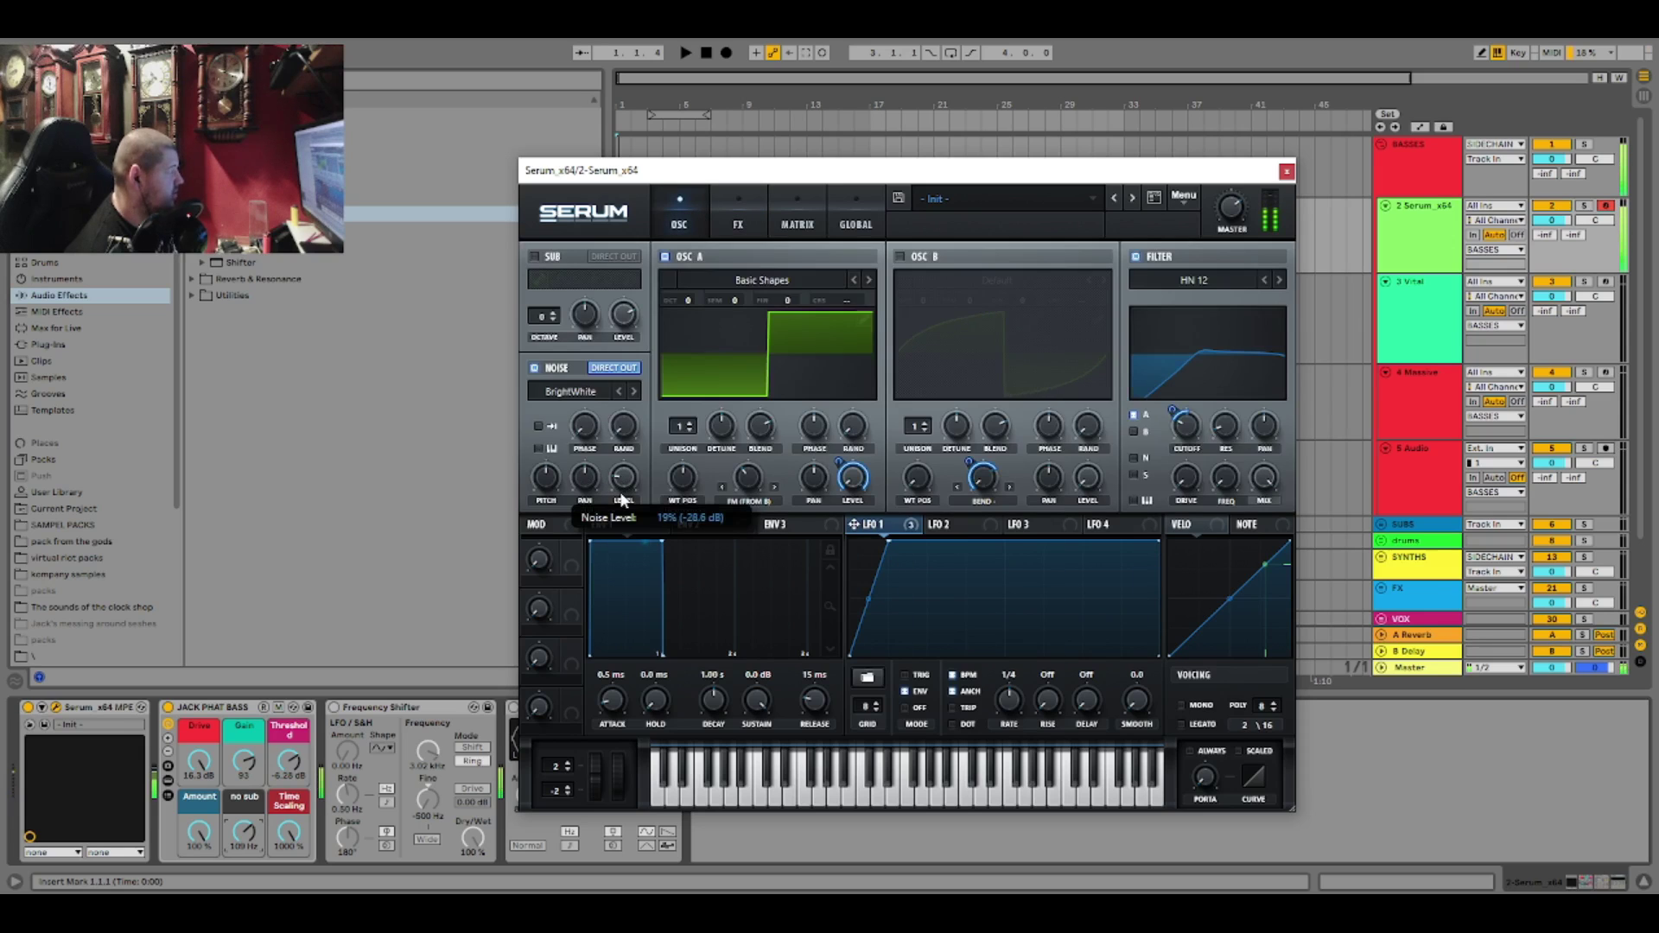
{"action": "left_click", "coordinate": [574, 394]}
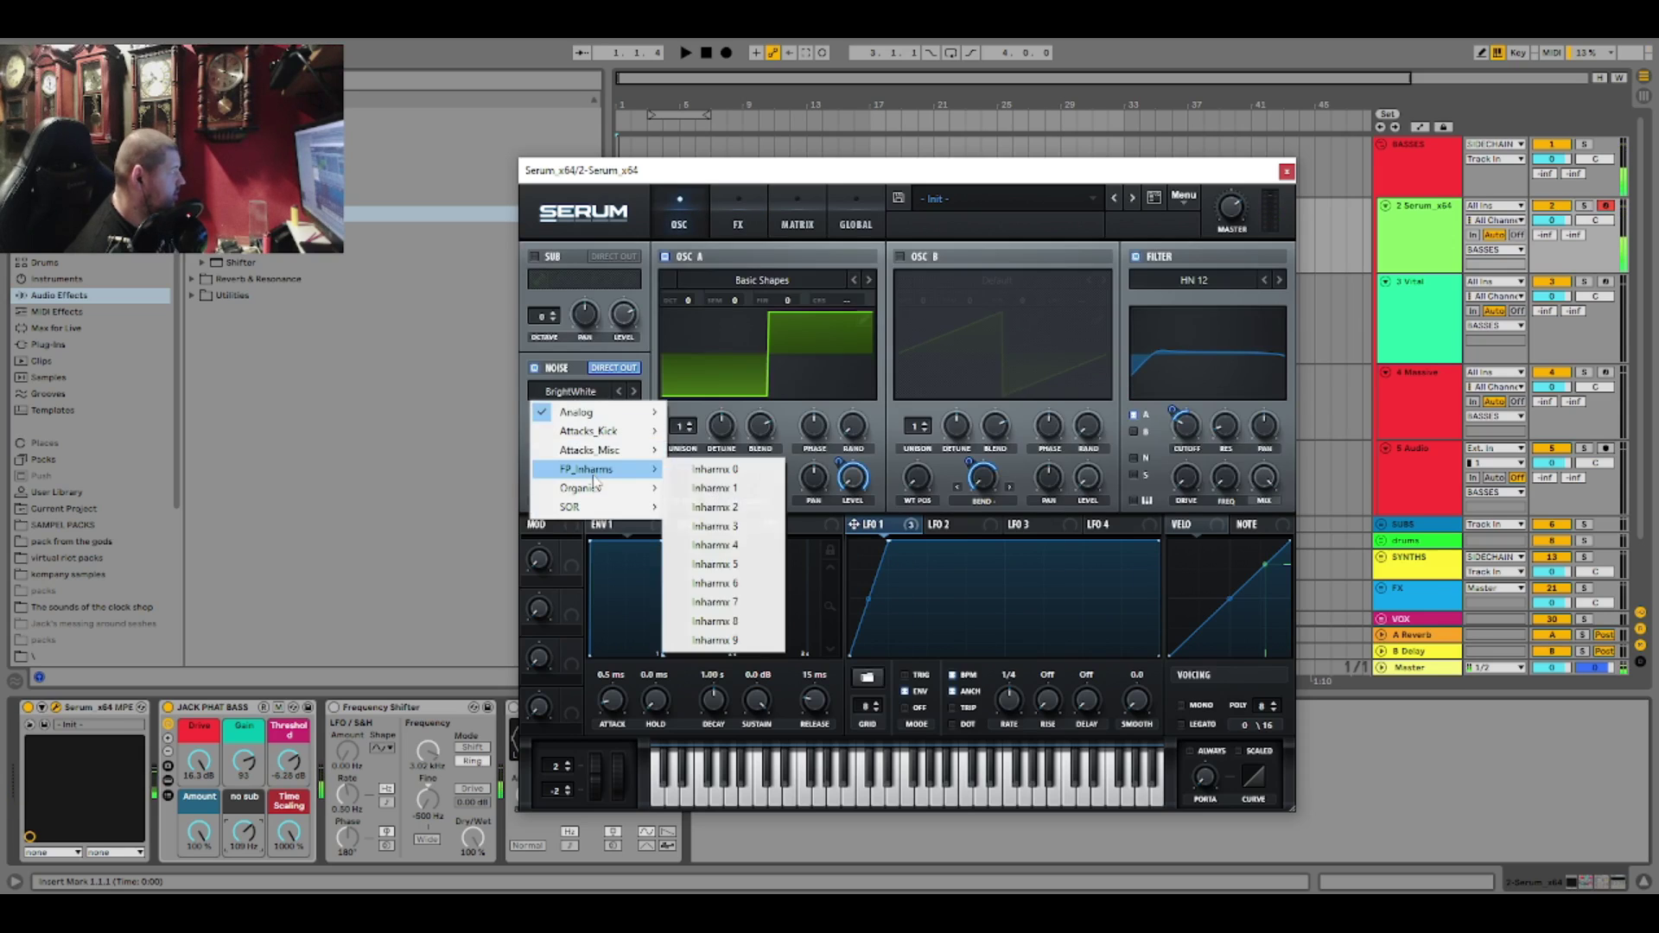
{"action": "left_click", "coordinate": [664, 478]}
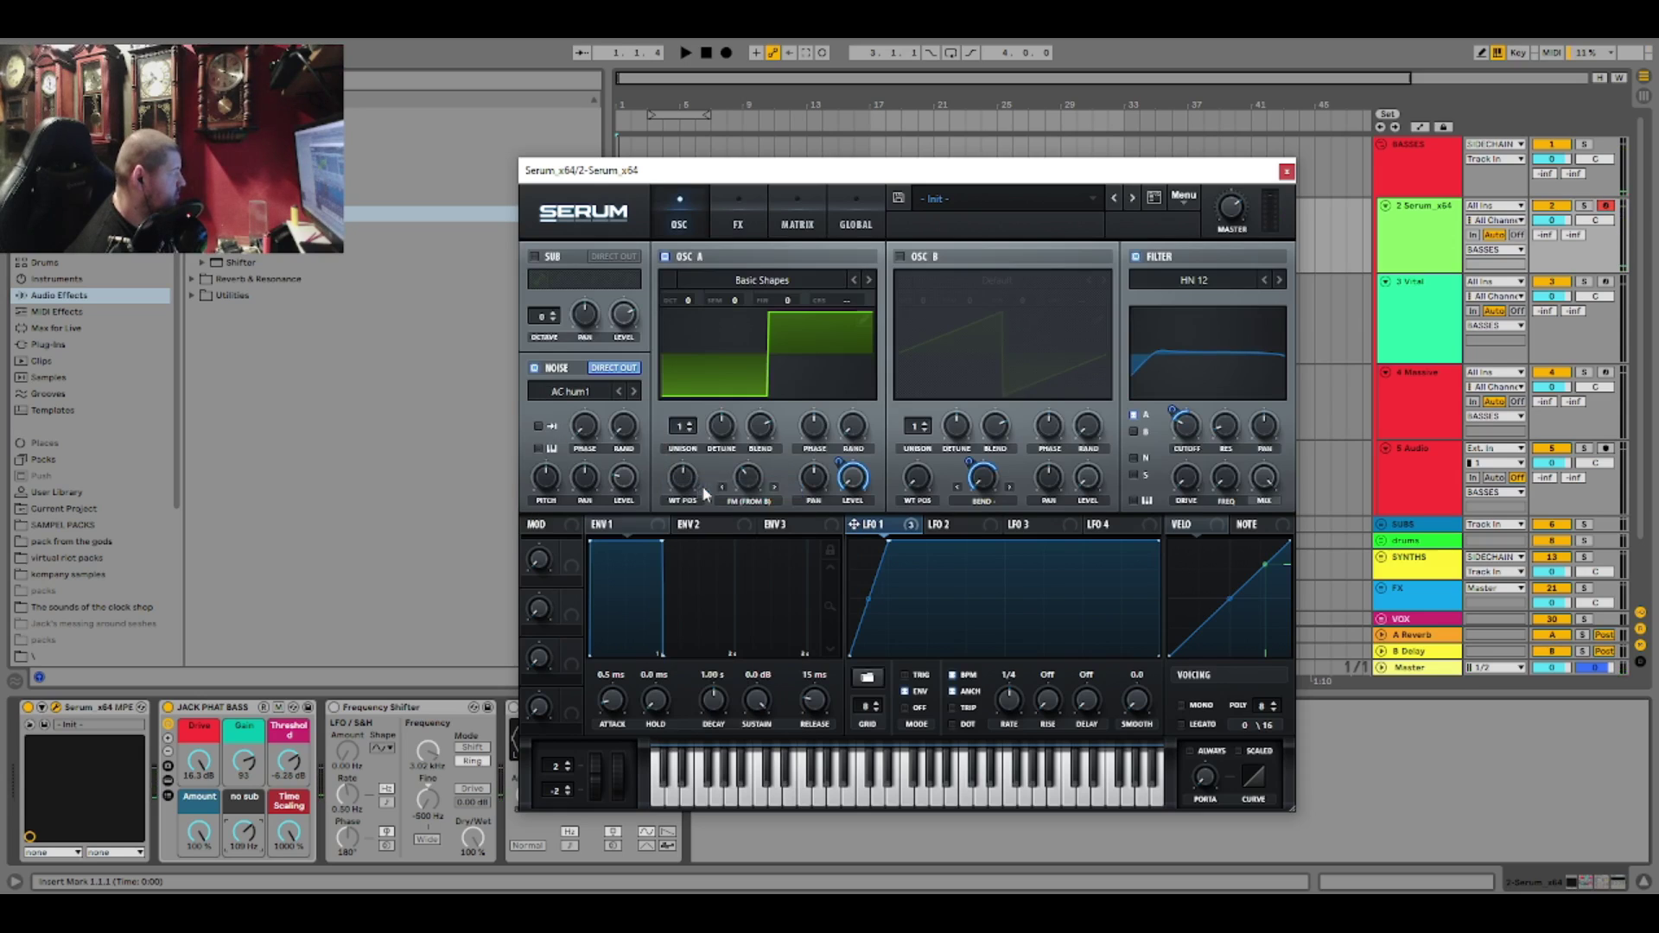
{"action": "mouse_move", "coordinate": [630, 470]}
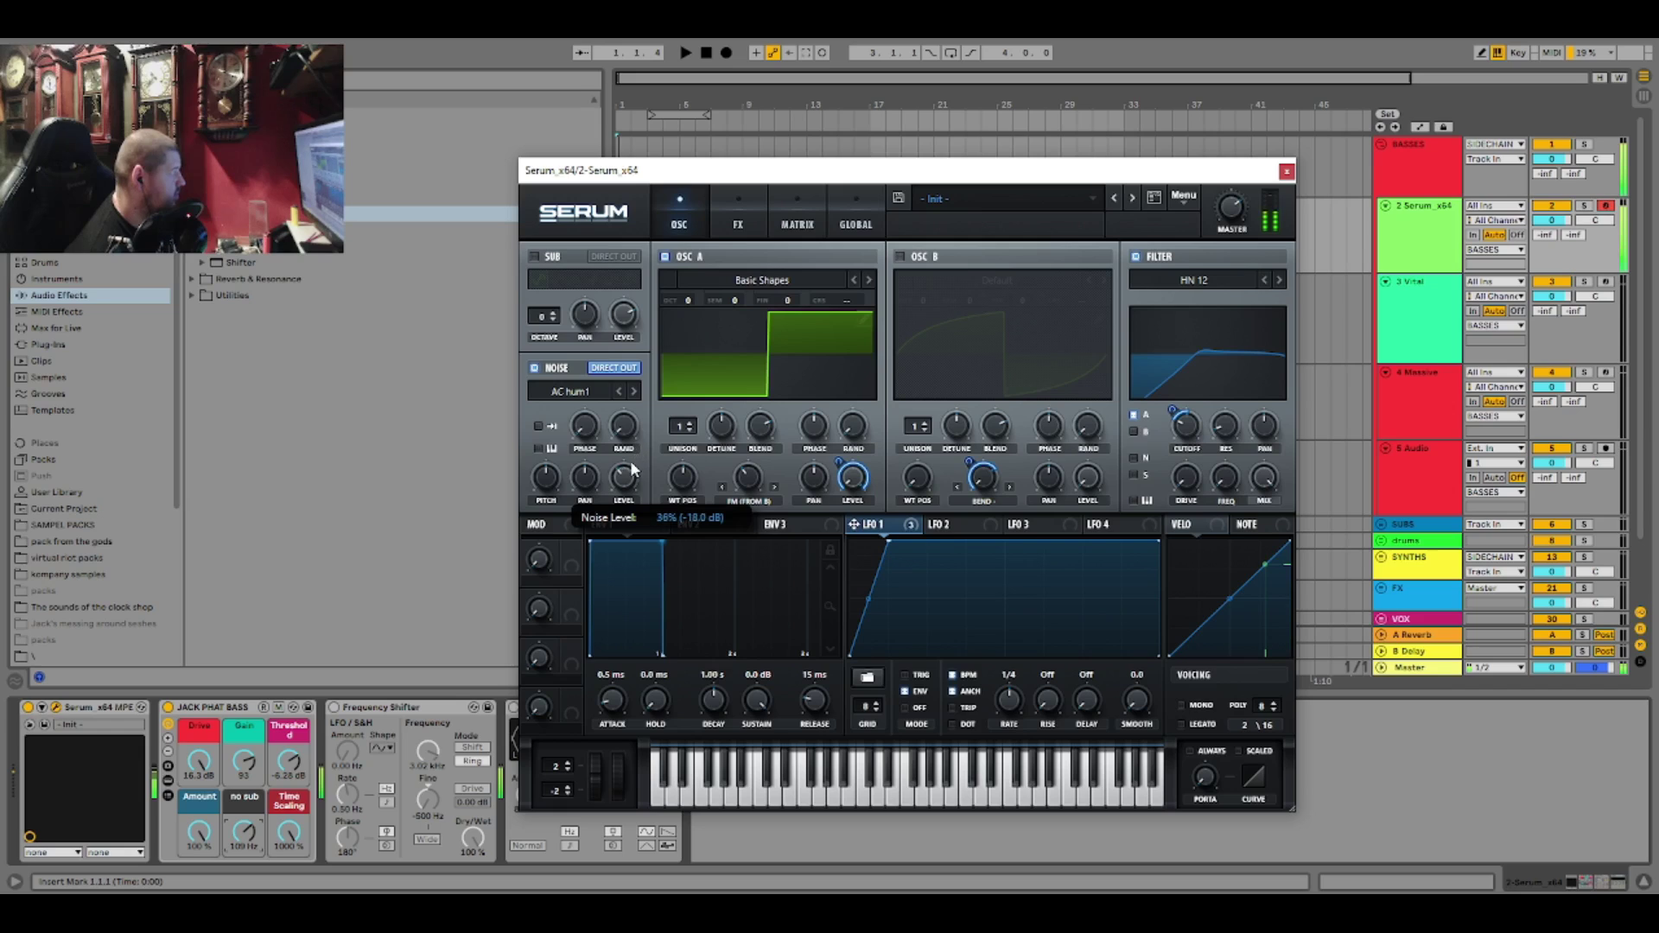
- Turn oscillator B back on and lower the noise level to about 26%
{"action": "left_click", "coordinate": [901, 257]}
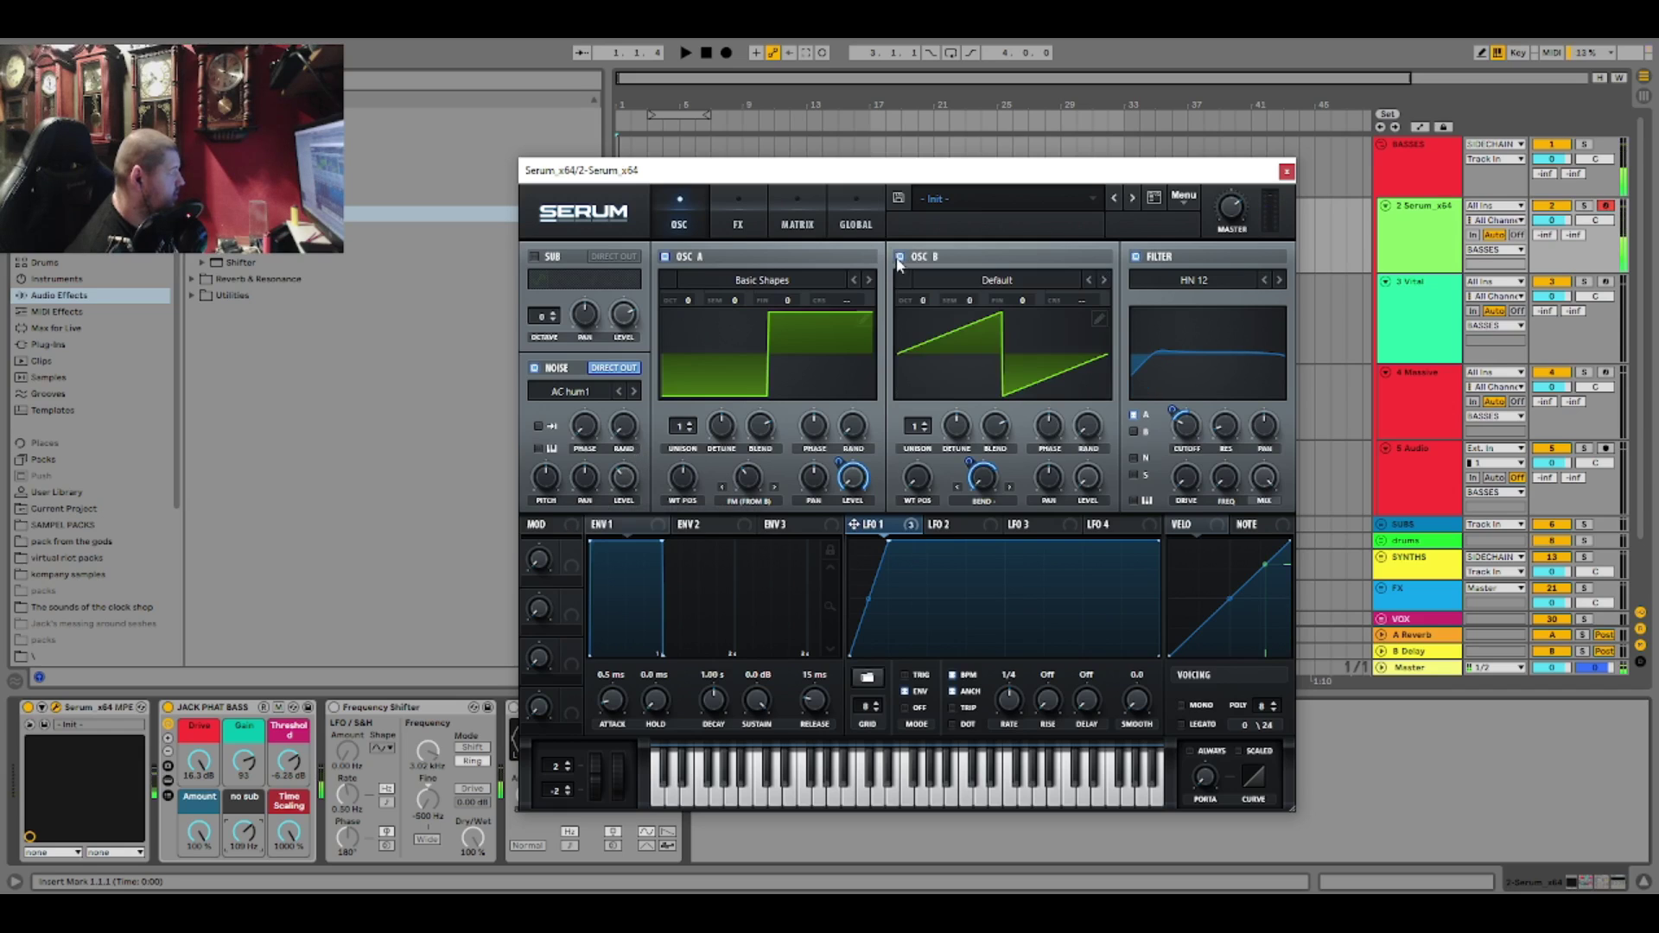
{"action": "mouse_move", "coordinate": [624, 499]}
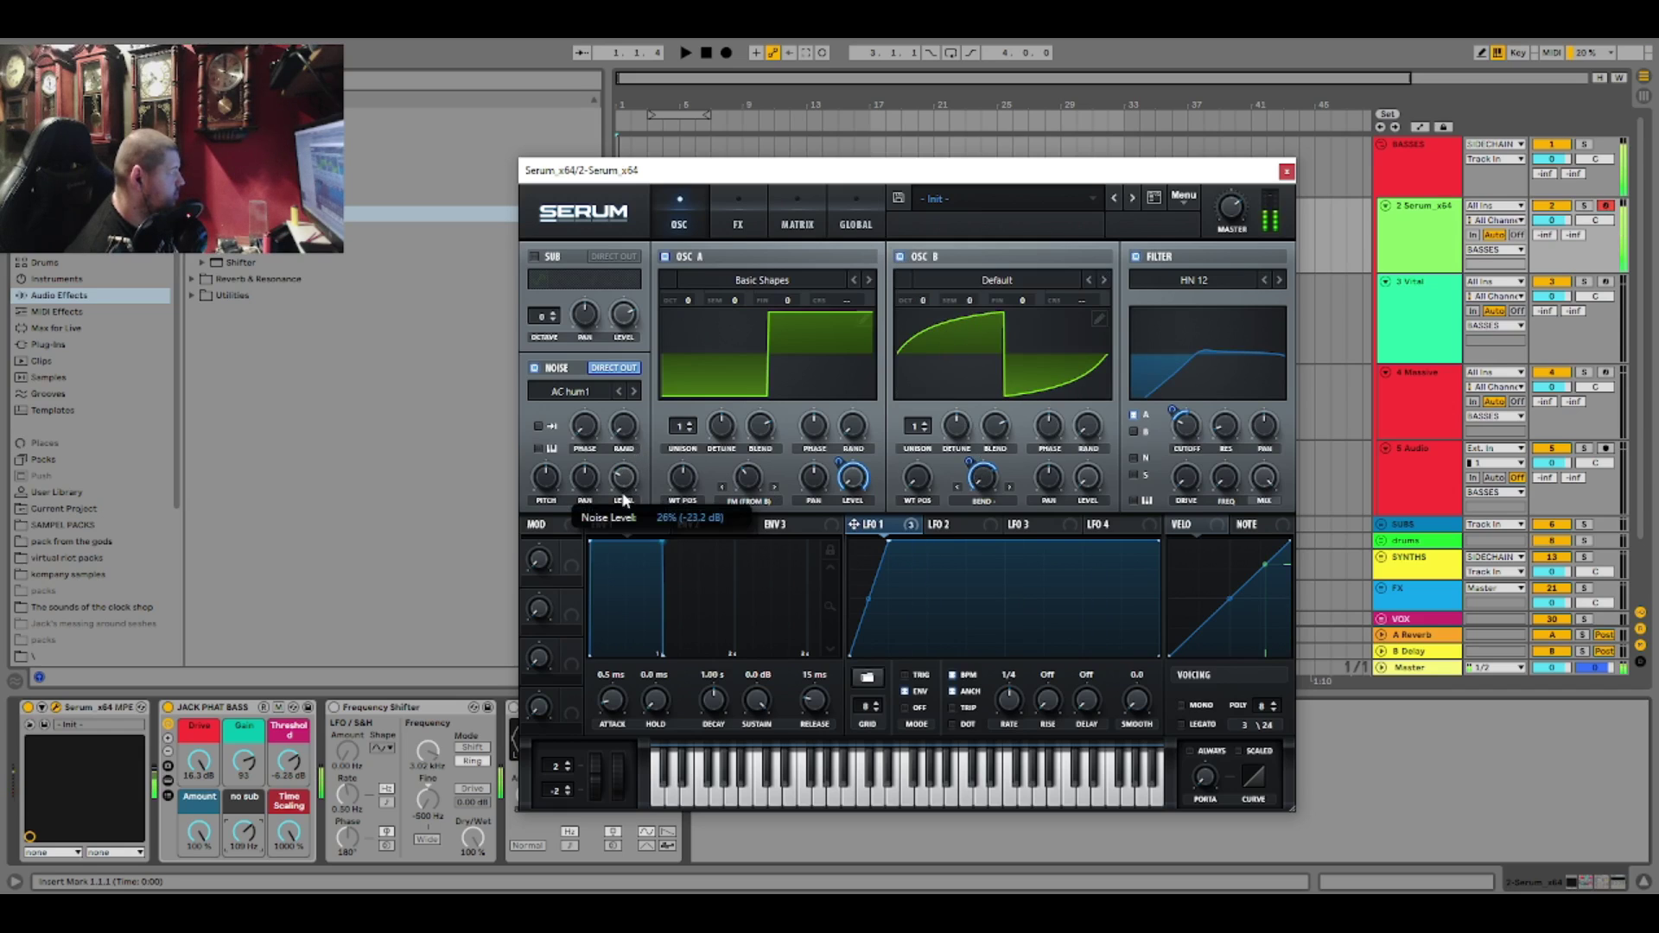
{"action": "left_click", "coordinate": [738, 223]}
{"action": "left_click", "coordinate": [679, 224]}
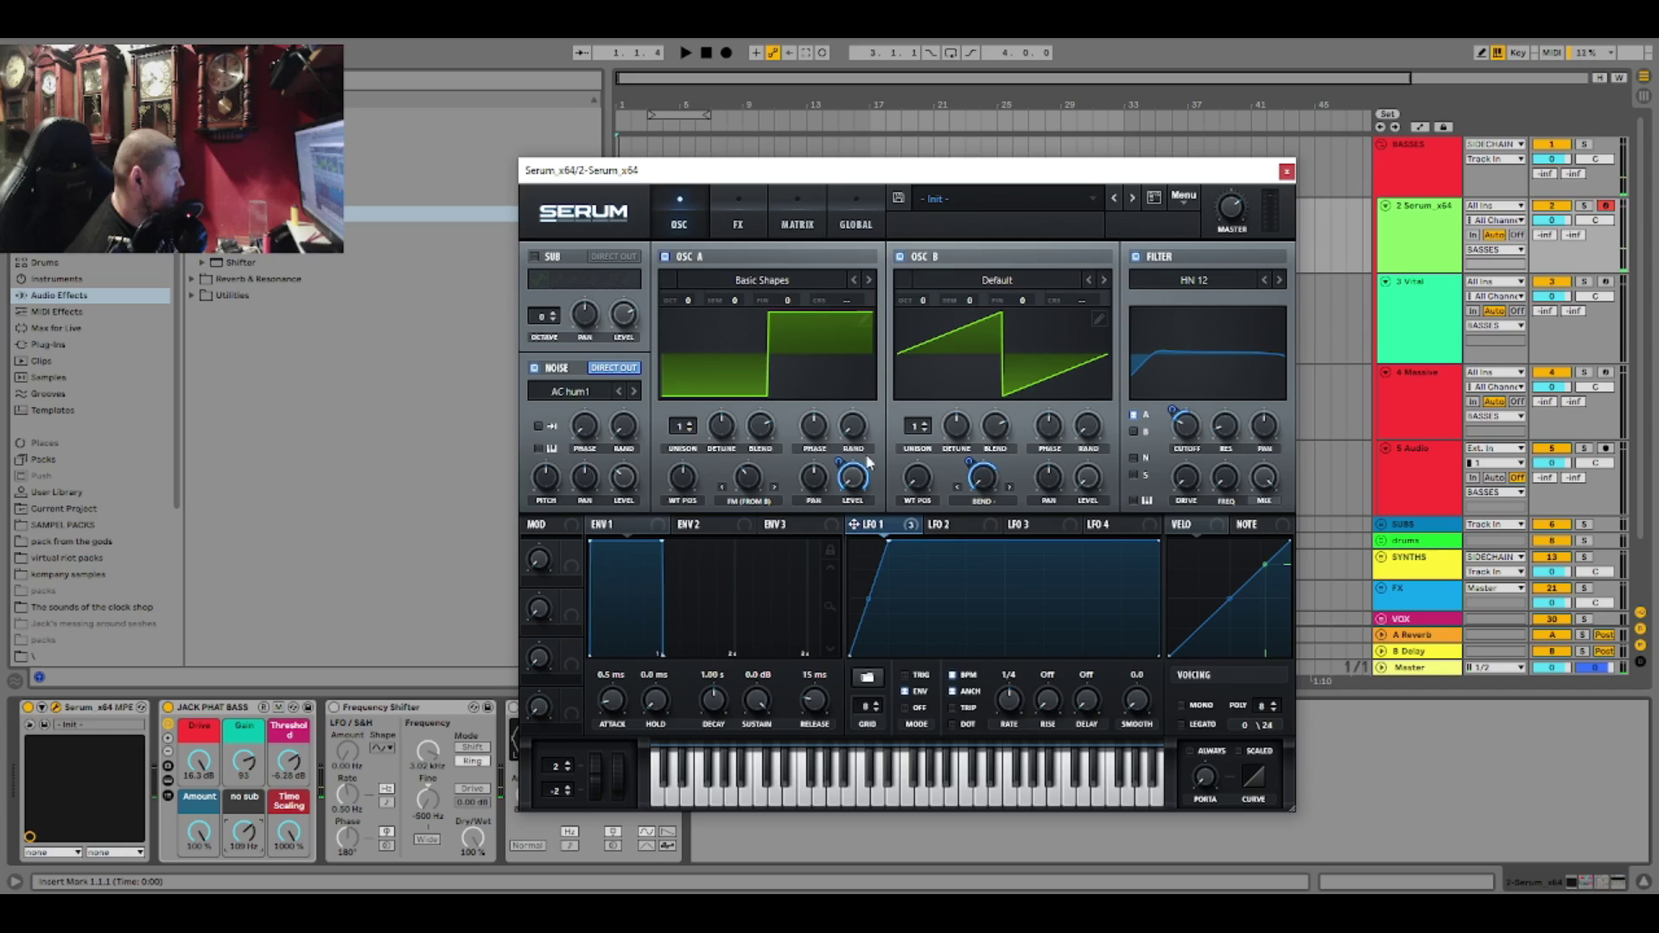
{"action": "mouse_move", "coordinate": [698, 429]}
{"action": "left_mouse_down"}
{"action": "mouse_move", "coordinate": [698, 415]}
{"action": "mouse_move", "coordinate": [724, 449]}
{"action": "mouse_move", "coordinate": [685, 458]}
{"action": "left_mouse_up"}
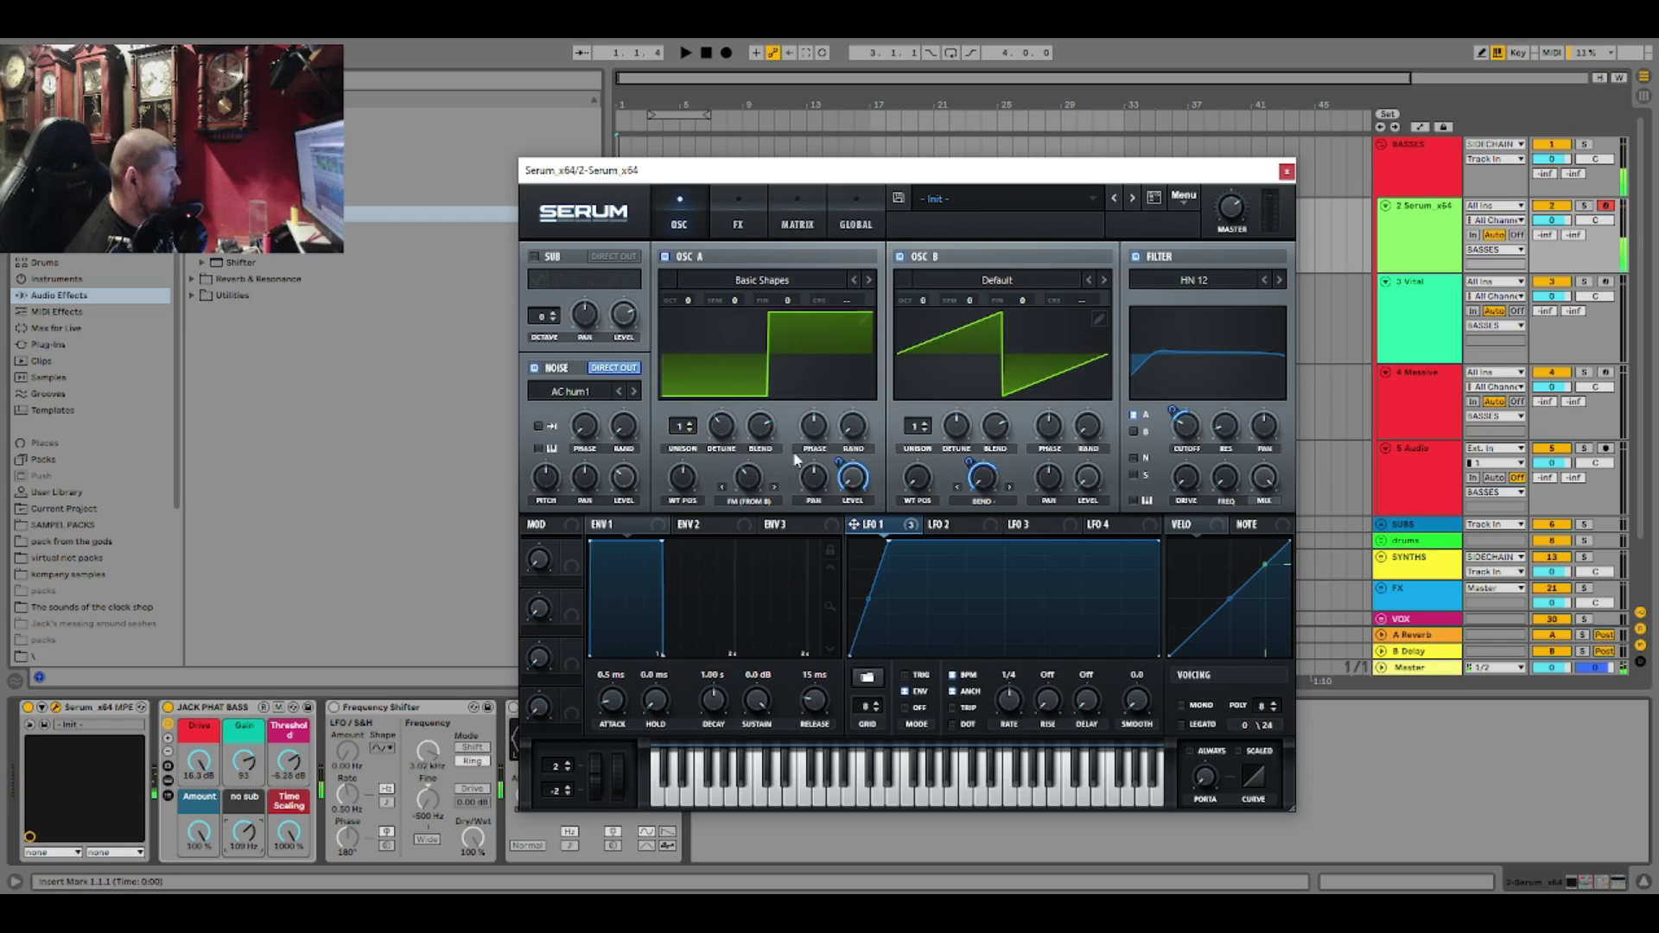
- Enable the compressor effect in multiband mode and raise the noise level to about 40%
{"action": "left_click", "coordinate": [741, 216]}
{"action": "left_click", "coordinate": [573, 418]}
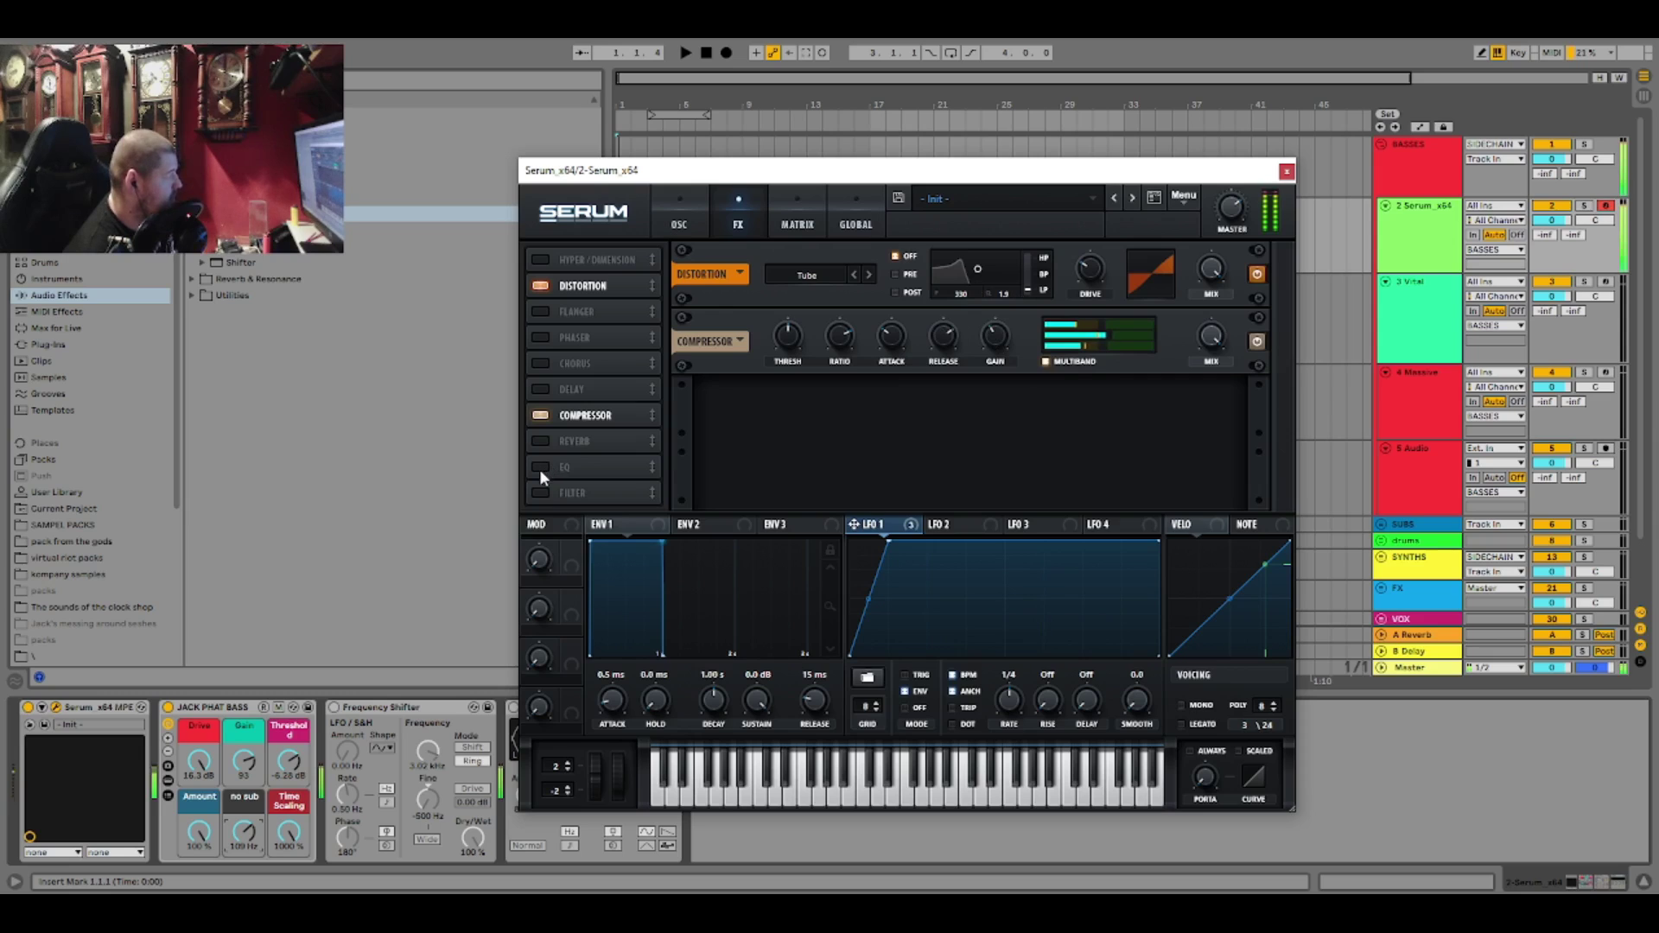
{"action": "left_click", "coordinate": [679, 216]}
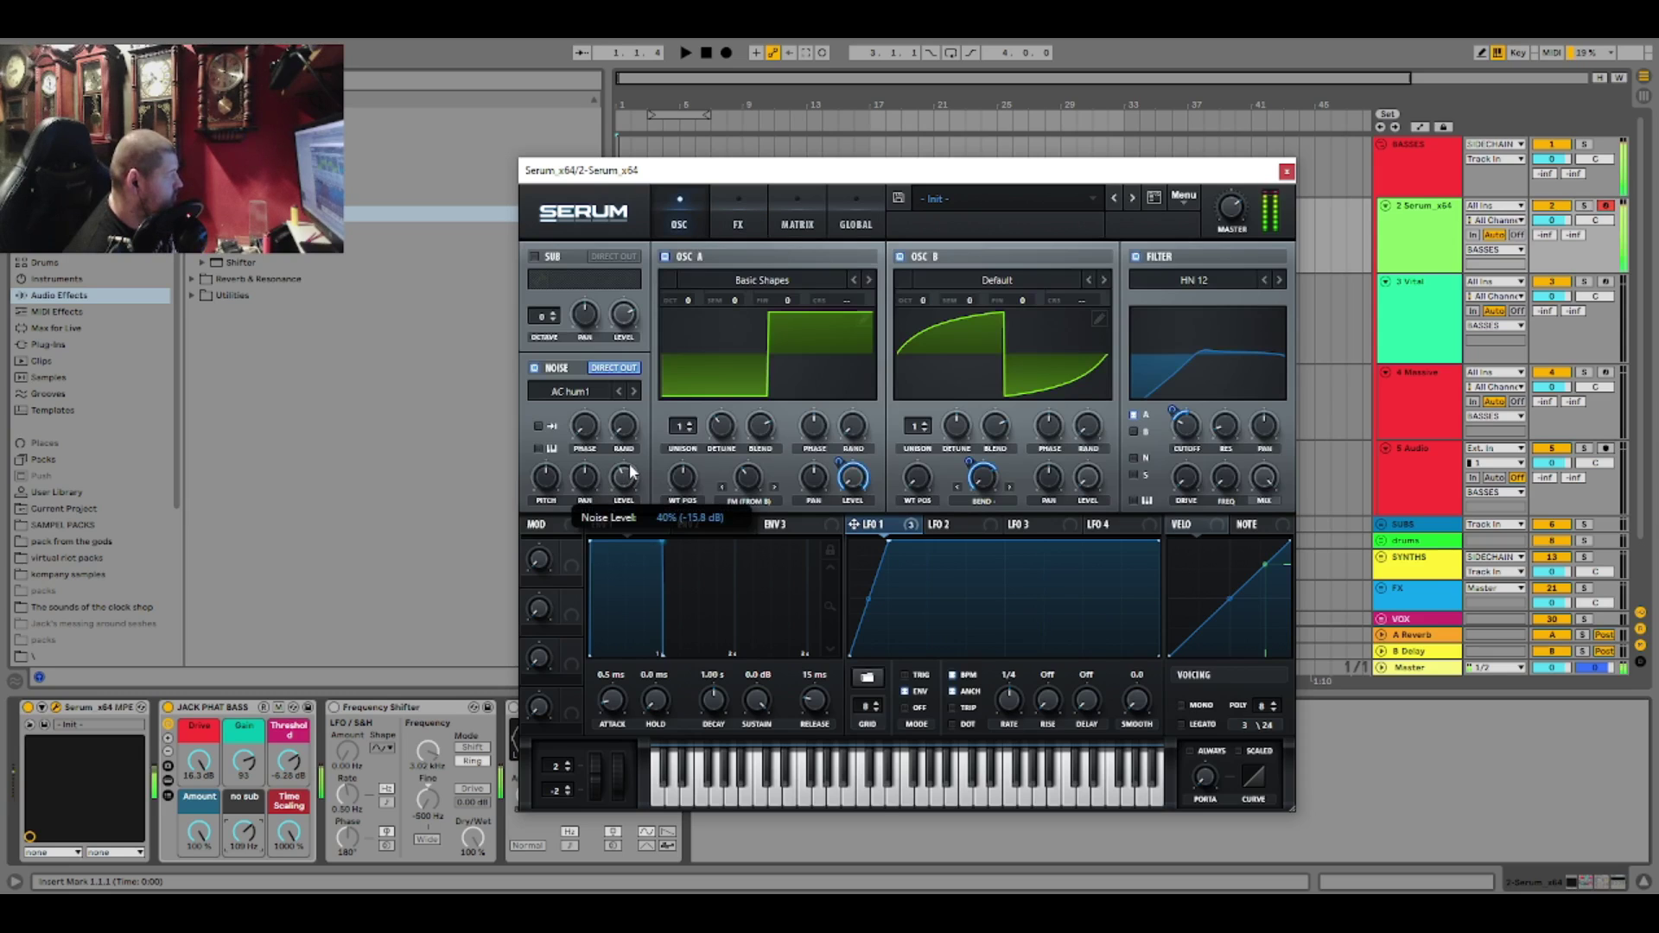
- Try a Cmb- filter in the effects chain and adjust its resonance and cutoff
{"action": "left_click", "coordinate": [736, 223]}
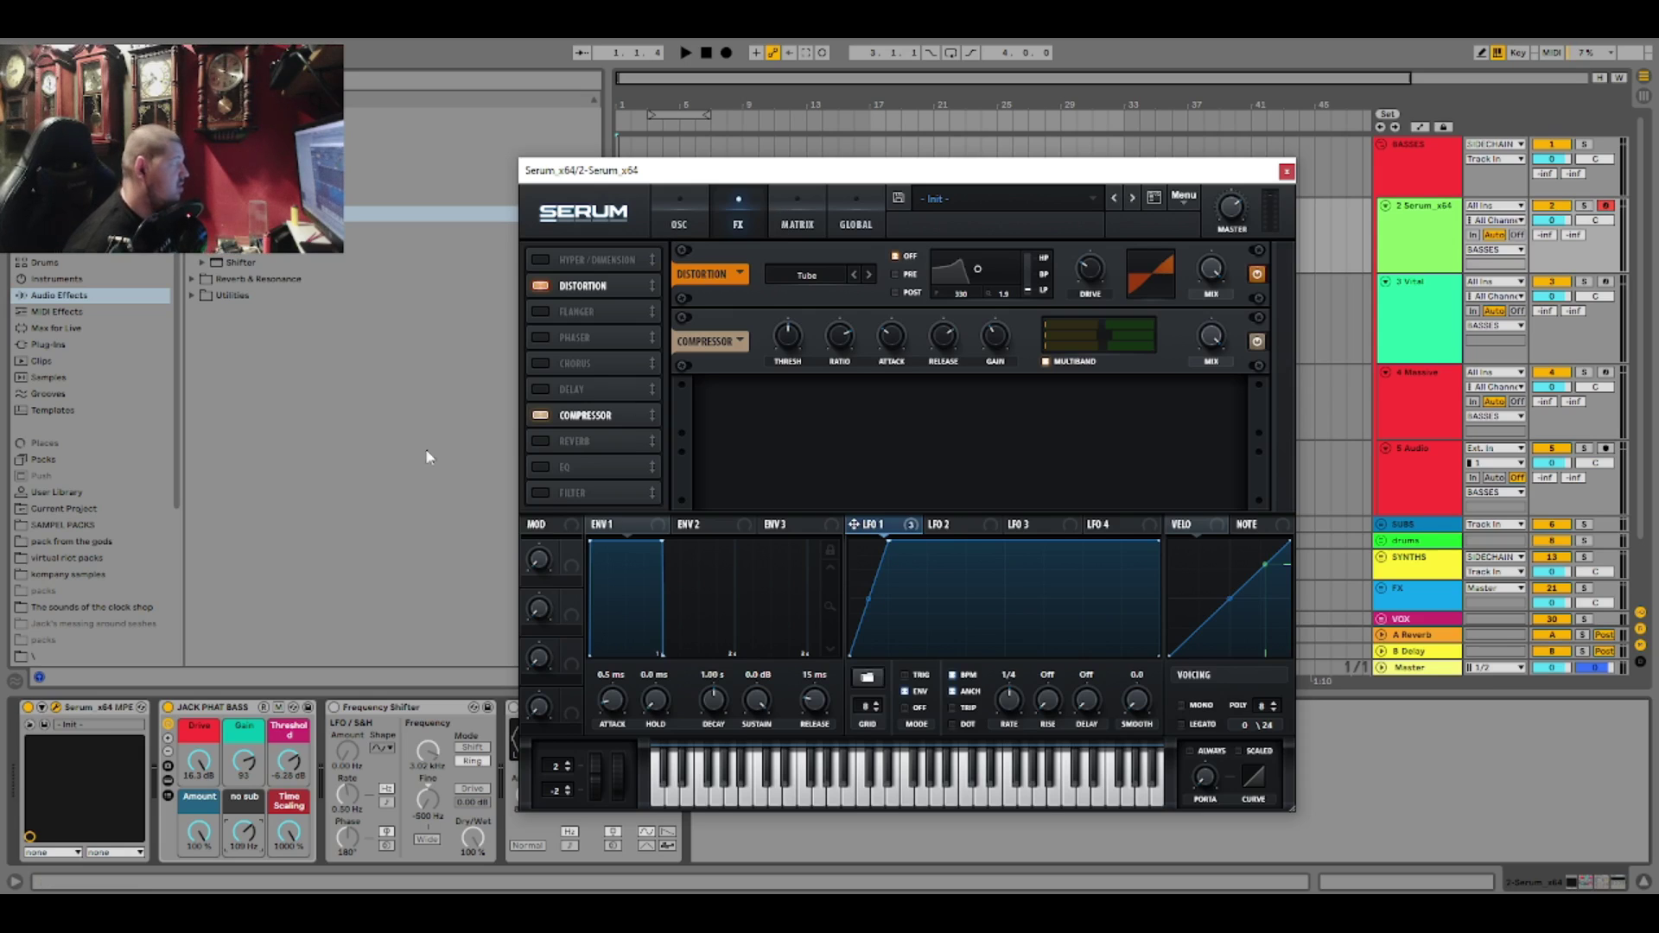
{"action": "left_click", "coordinate": [541, 492]}
{"action": "left_click", "coordinate": [822, 415]}
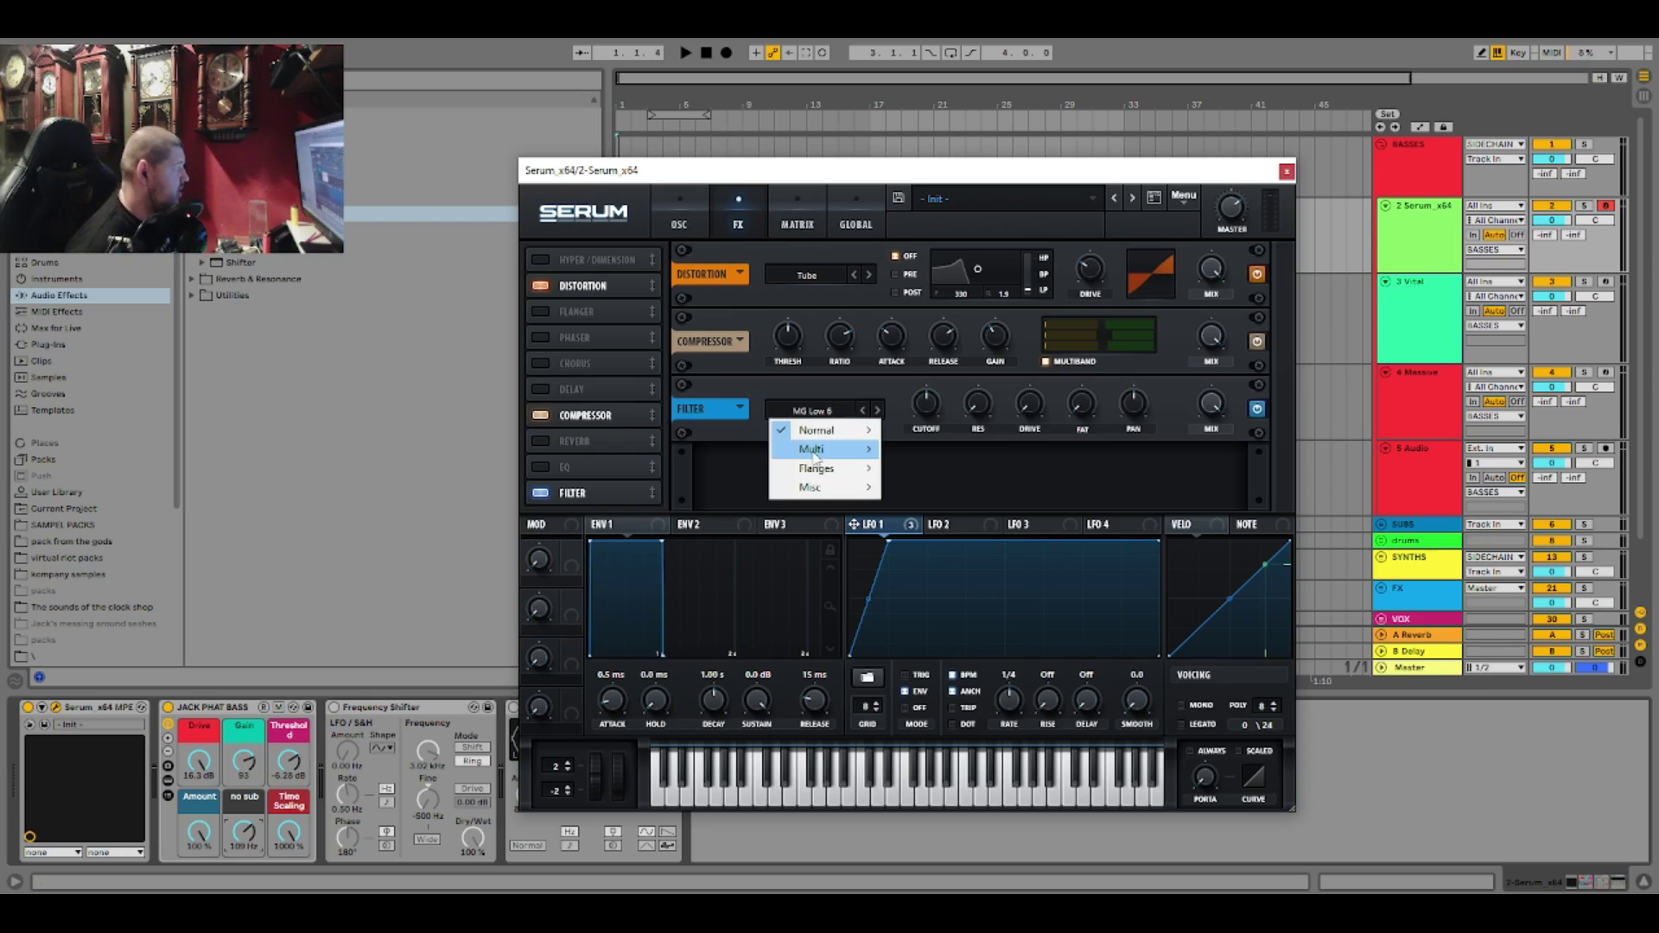
{"action": "mouse_move", "coordinate": [816, 467]}
{"action": "left_click", "coordinate": [957, 351]}
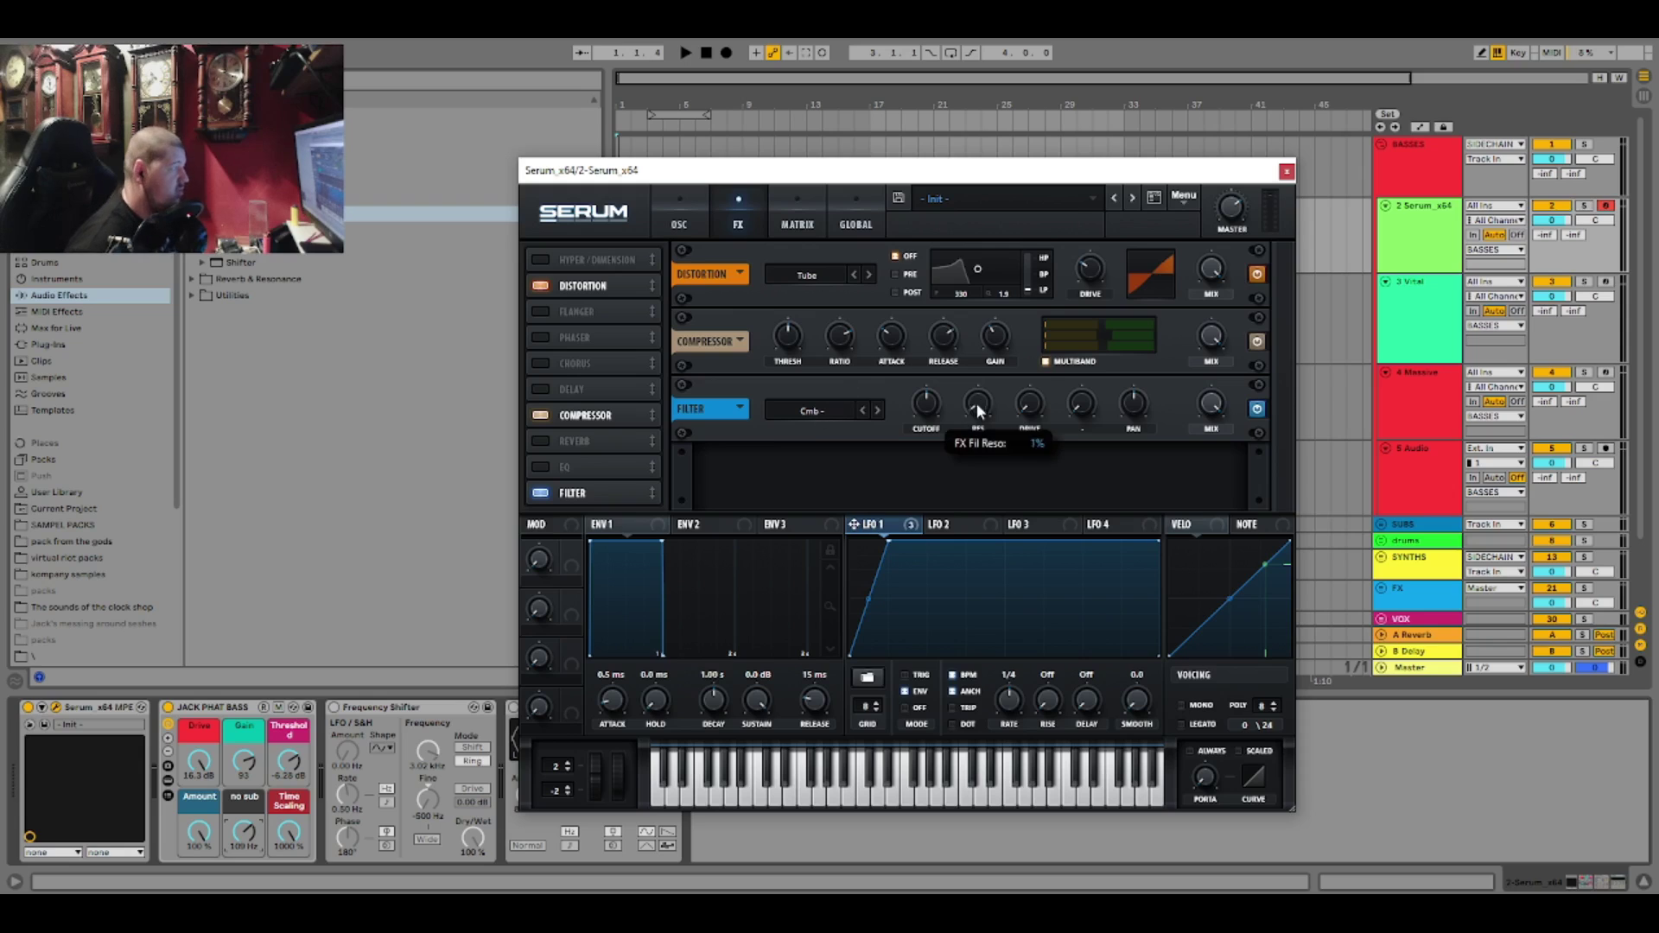
{"action": "mouse_move", "coordinate": [929, 444]}
{"action": "left_click_drag", "start_coordinate": [929, 442], "coordinate": [925, 473]}
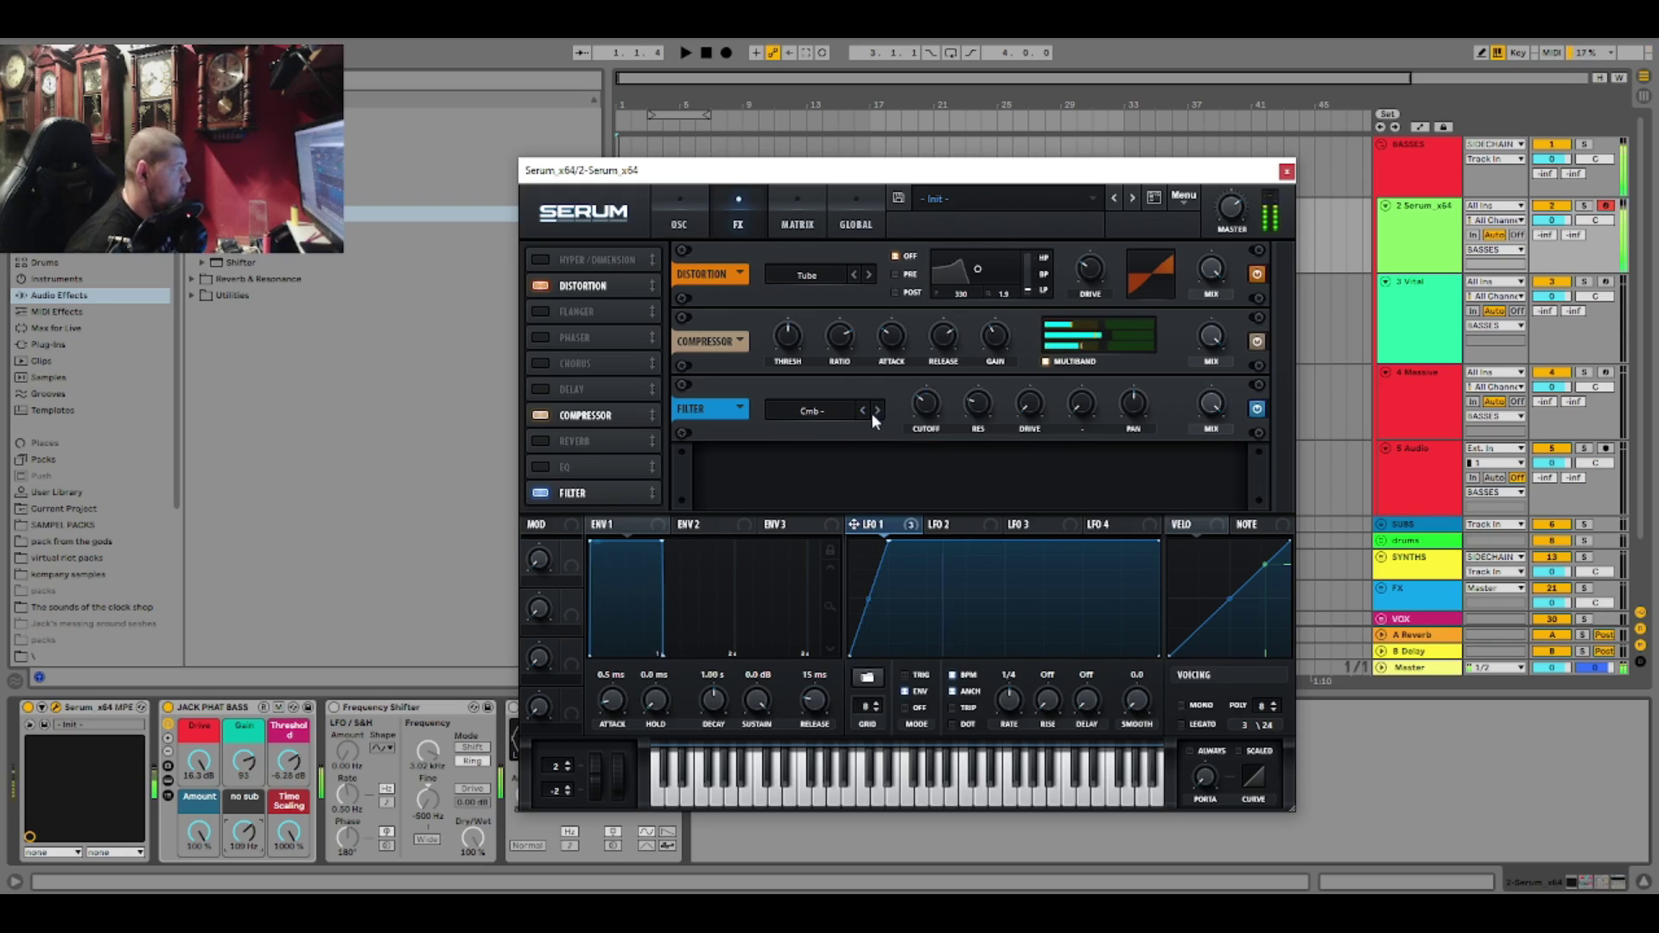
- Try the Combs type in the effects filter, and turn the filter effect off
{"action": "left_click", "coordinate": [805, 411]}
{"action": "mouse_move", "coordinate": [829, 486]}
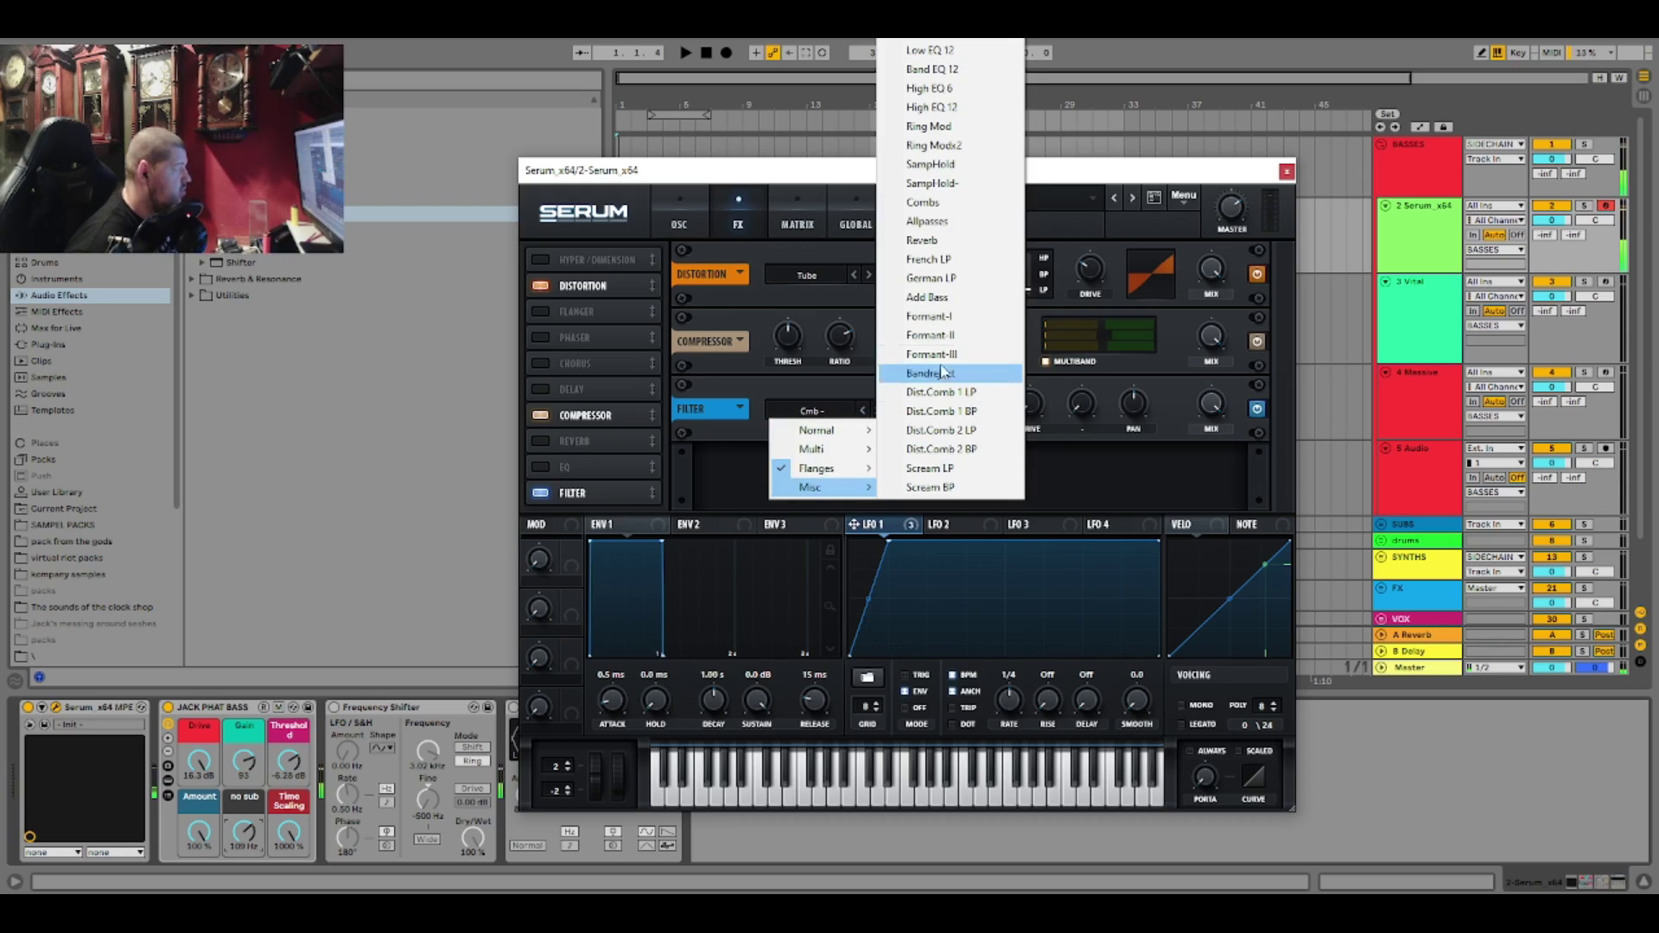
{"action": "left_click", "coordinate": [923, 202]}
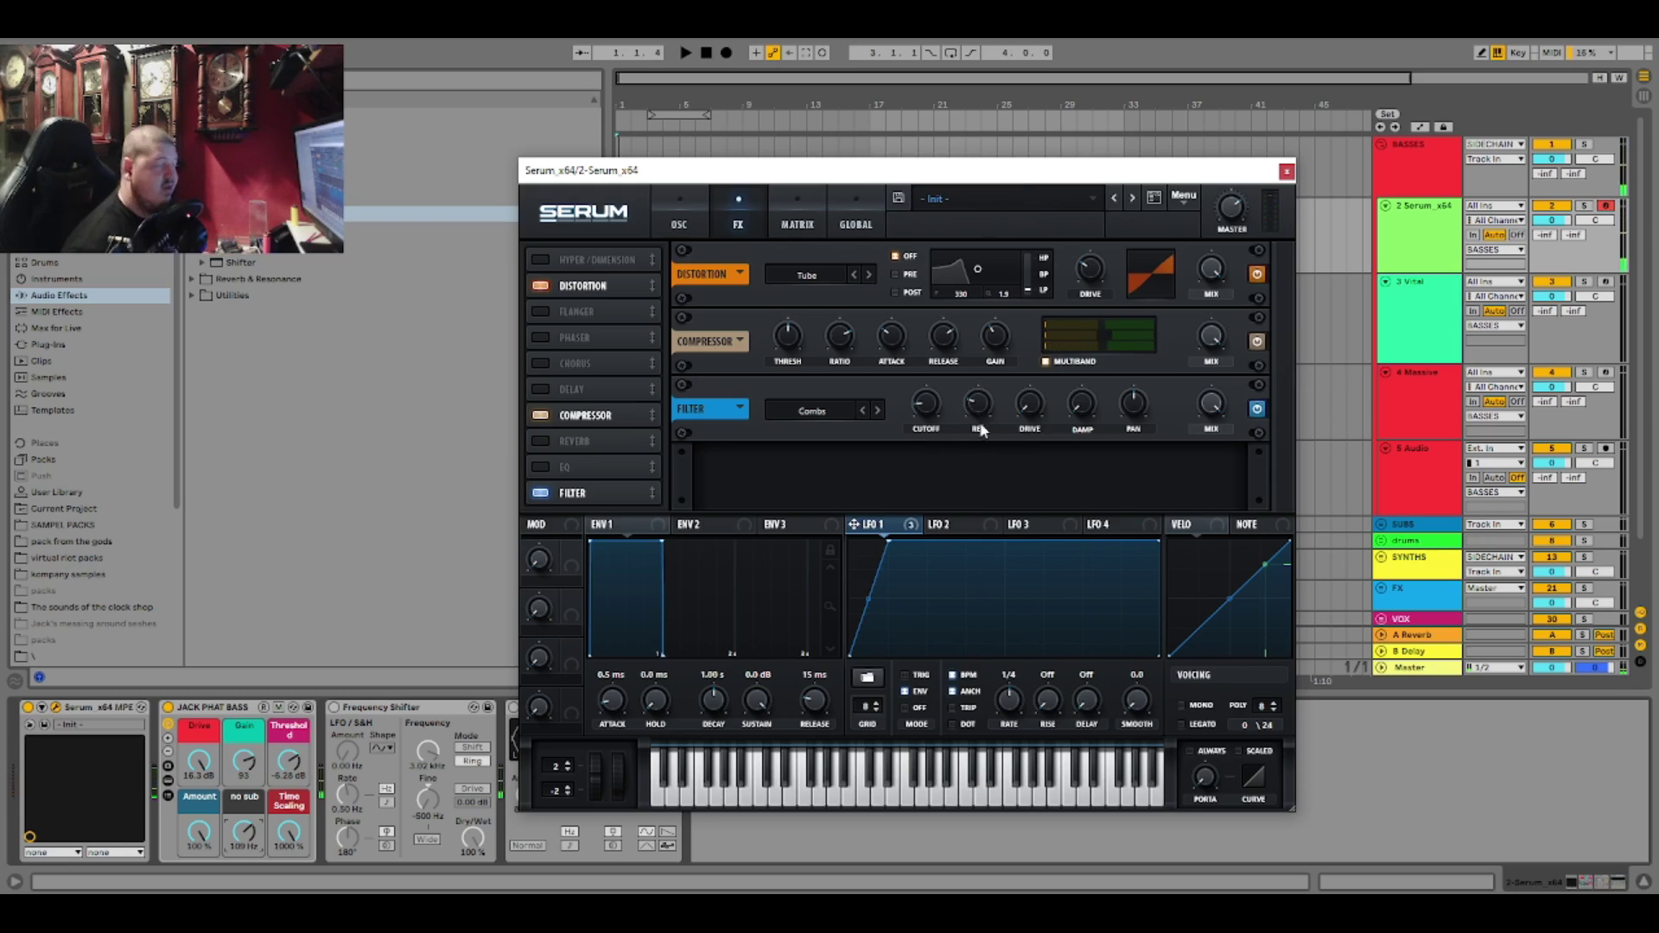
{"action": "left_click", "coordinate": [540, 493]}
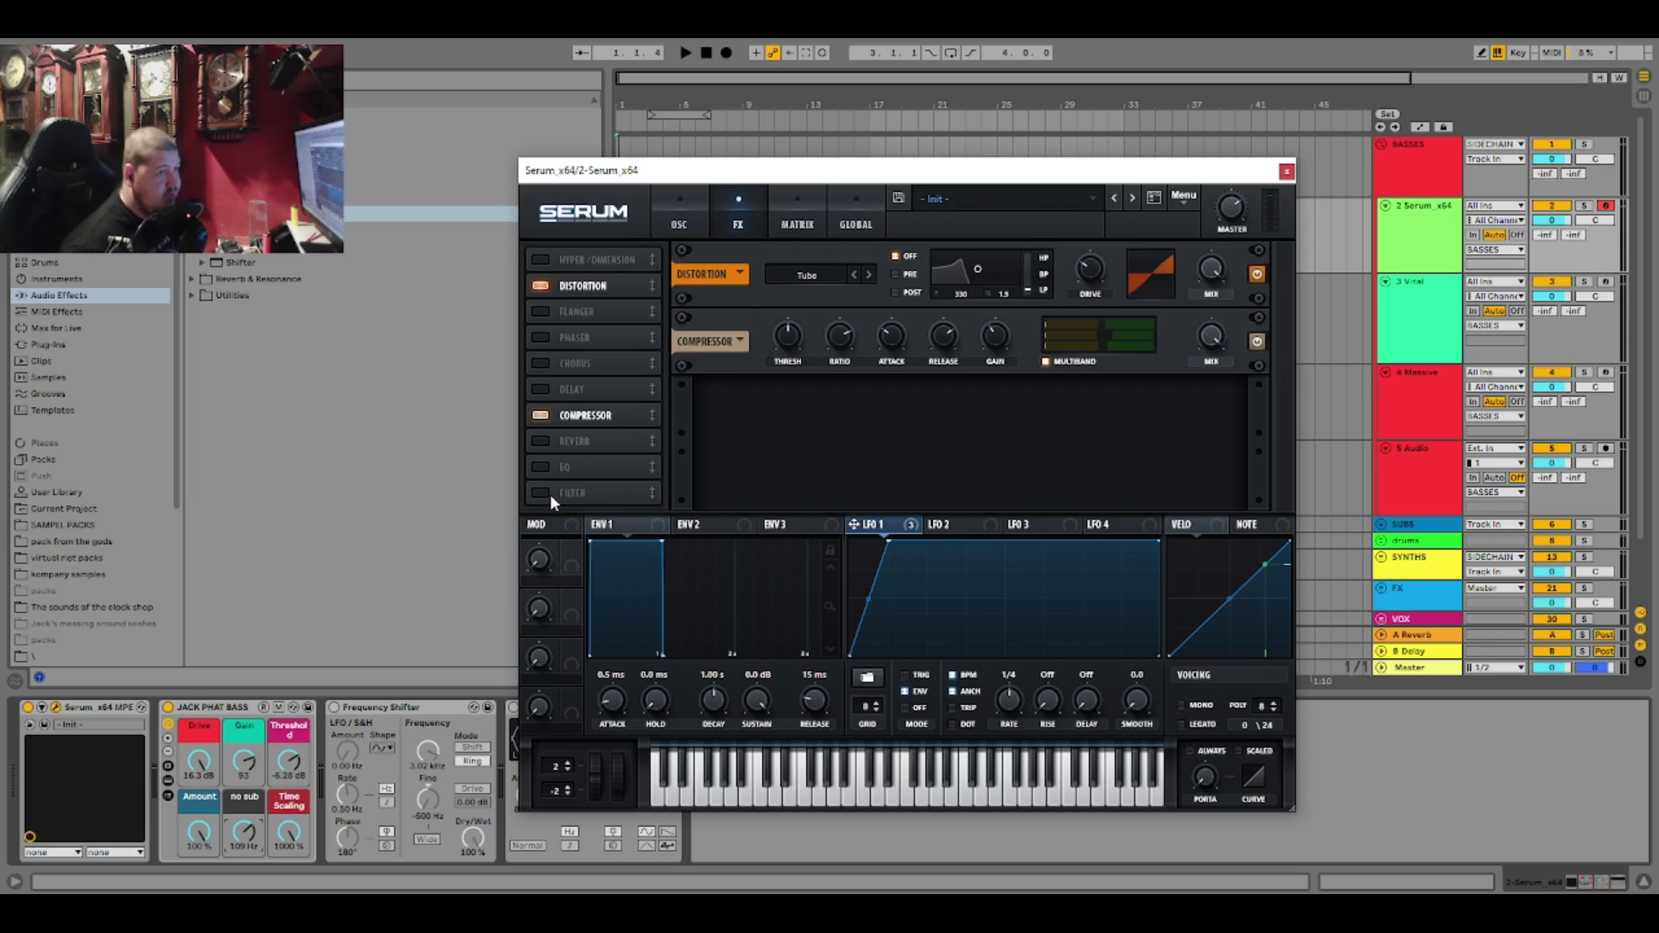
- Enable the EQ effect, lower its high-band gain, and adjust the bass rack's no sub macro
{"action": "left_click", "coordinate": [540, 467]}
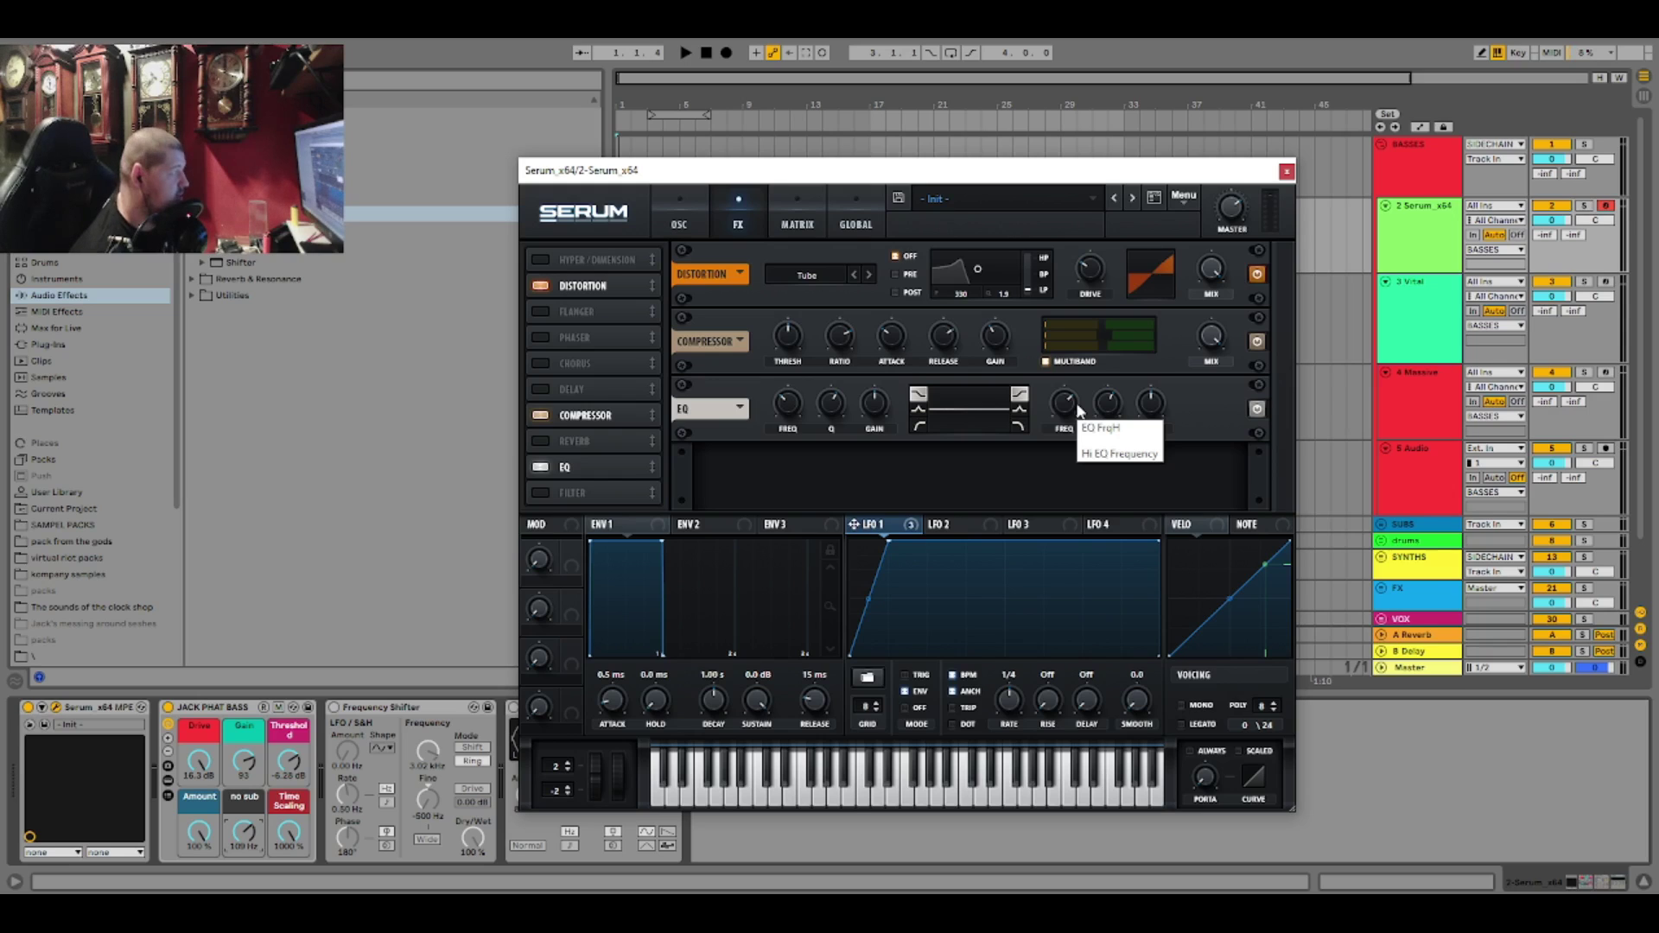
{"action": "left_click_drag", "start_coordinate": [1150, 414], "coordinate": [1130, 462]}
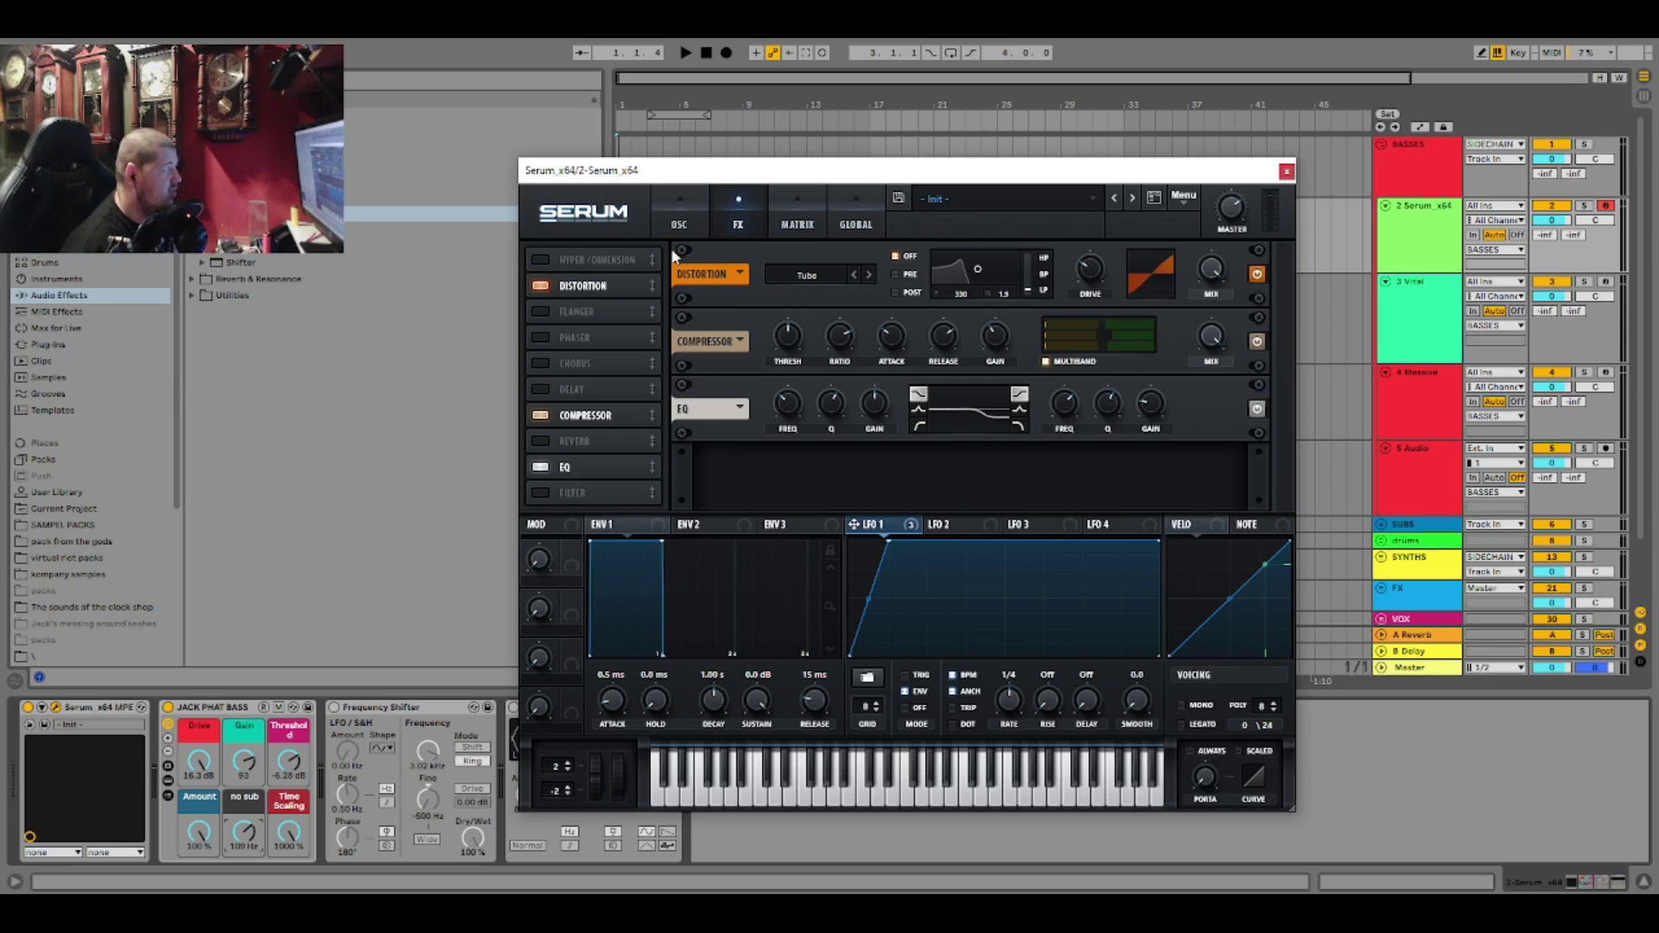
{"action": "left_click", "coordinate": [679, 220]}
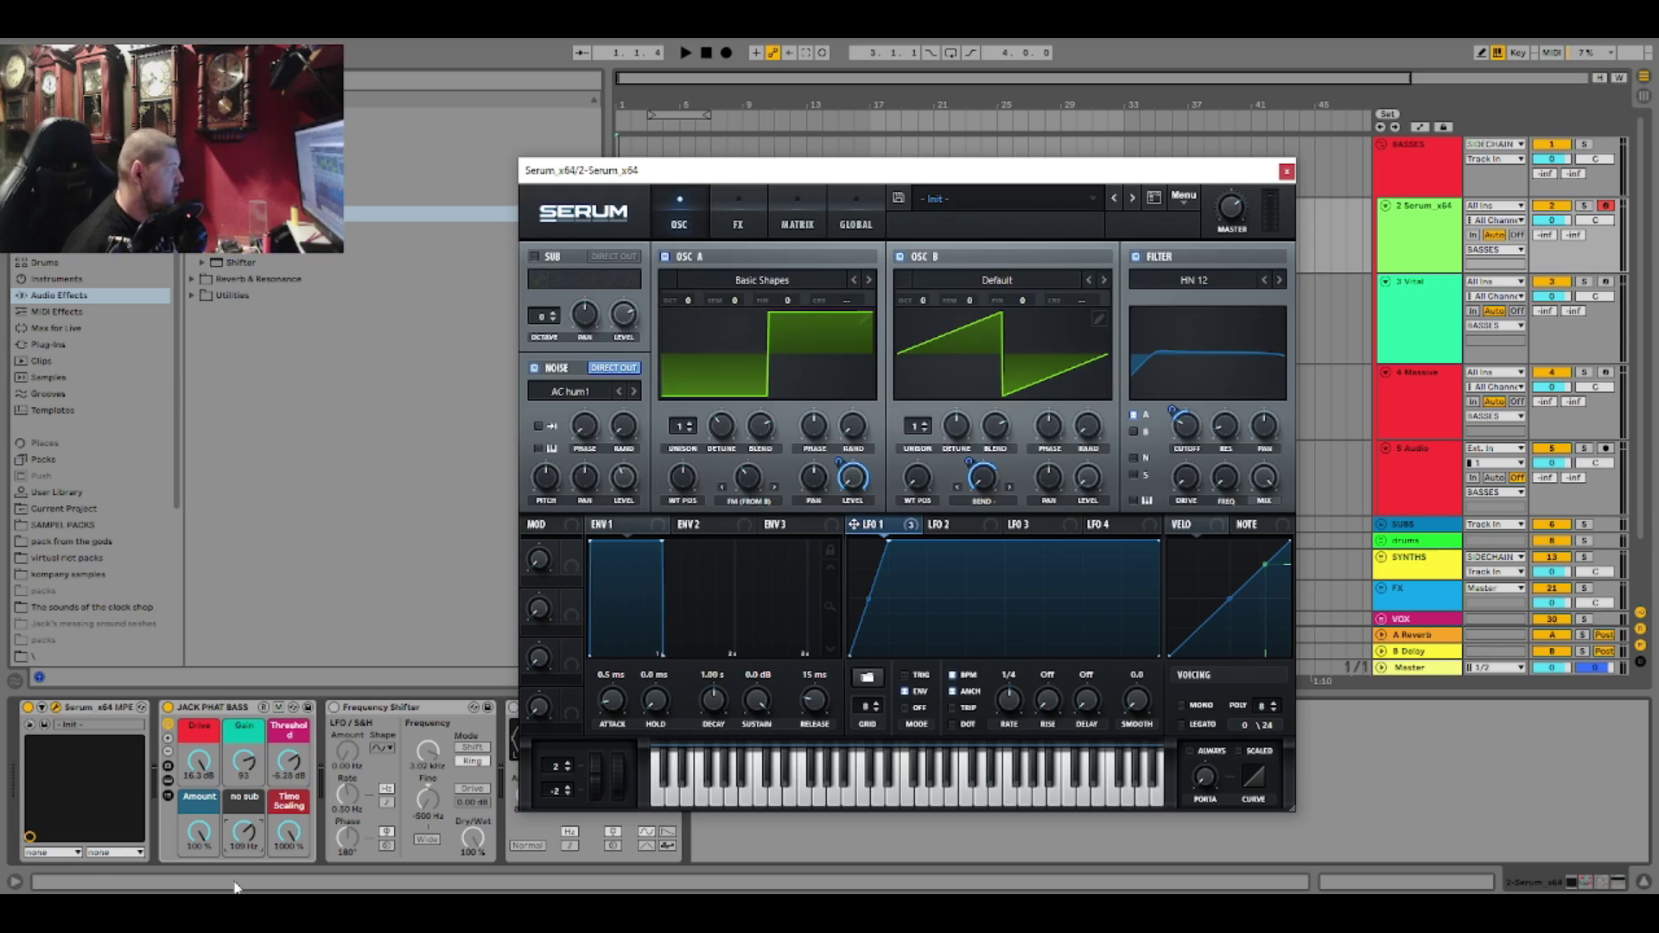
{"action": "left_click_drag", "start_coordinate": [243, 833], "coordinate": [243, 806]}
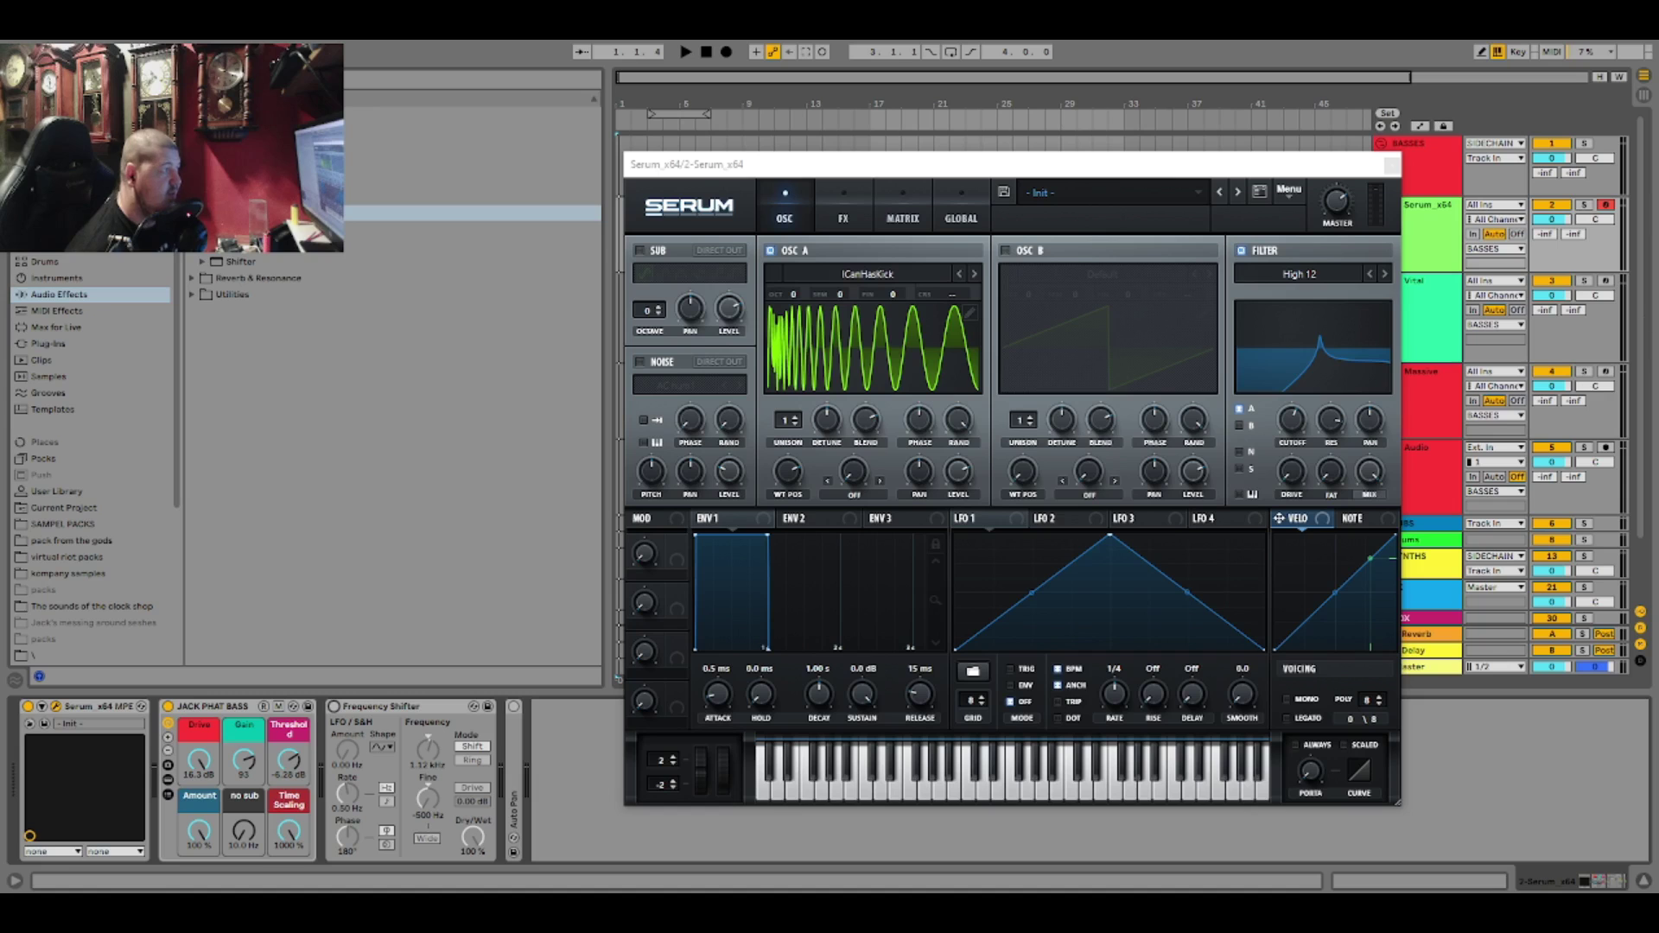
- Lower the High 12 filter's cutoff below 322 Hz and raise the bass rack's no sub macro to about 360 Hz
{"action": "left_click_drag", "start_coordinate": [1155, 166], "coordinate": [1160, 146]}
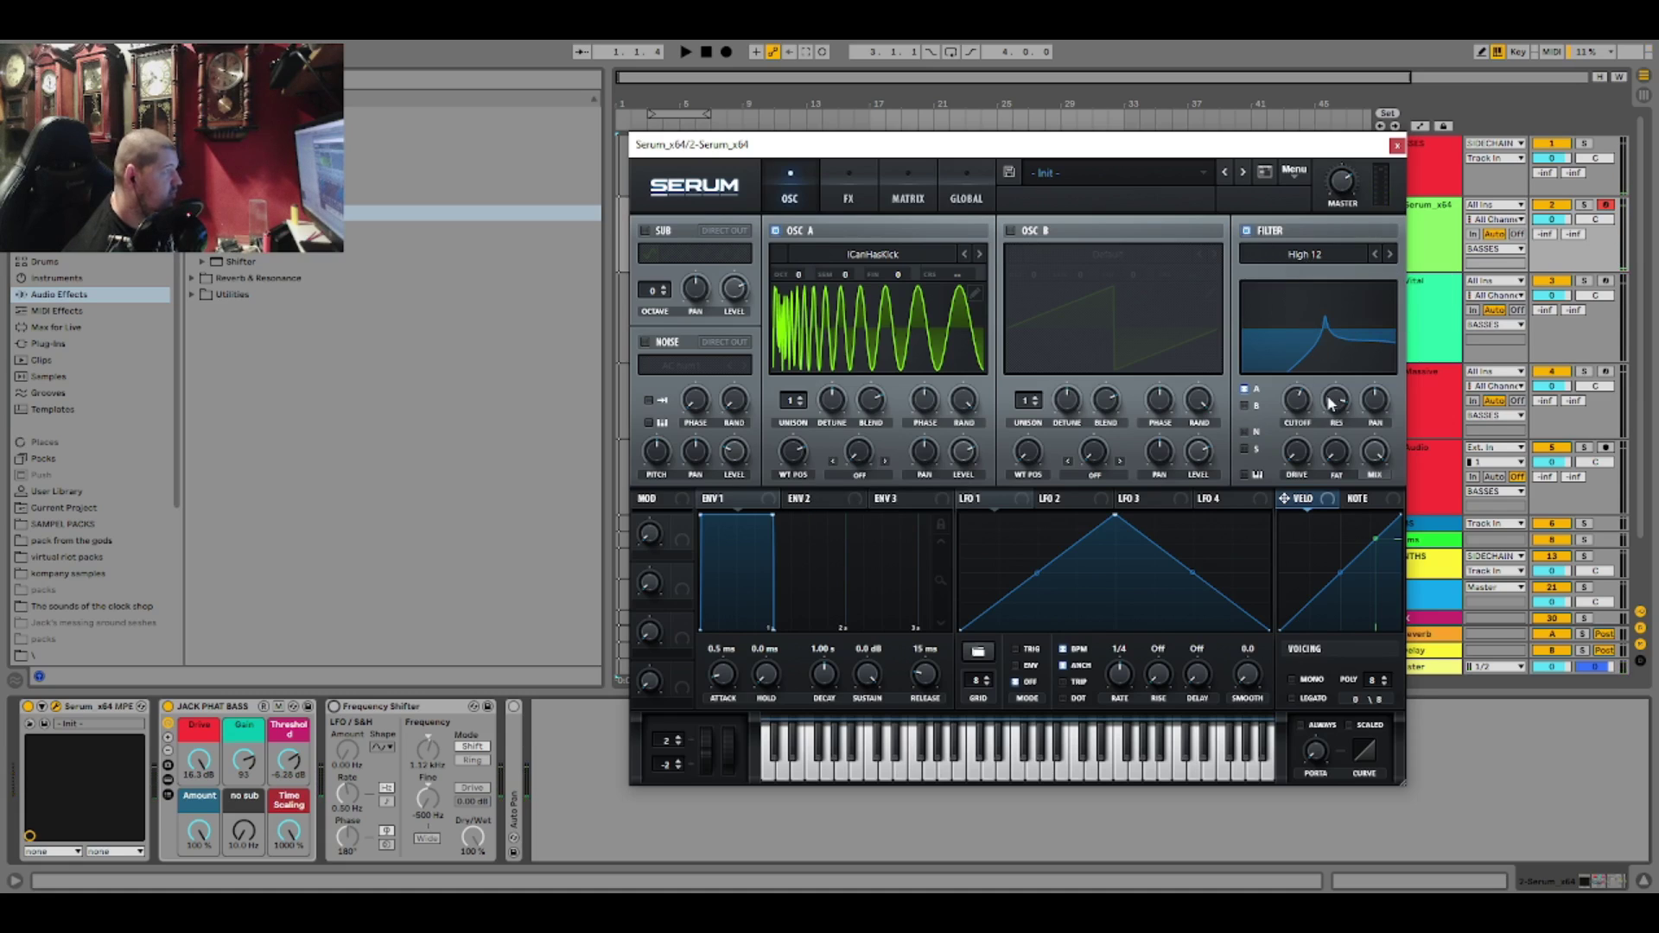
{"action": "mouse_move", "coordinate": [1307, 414]}
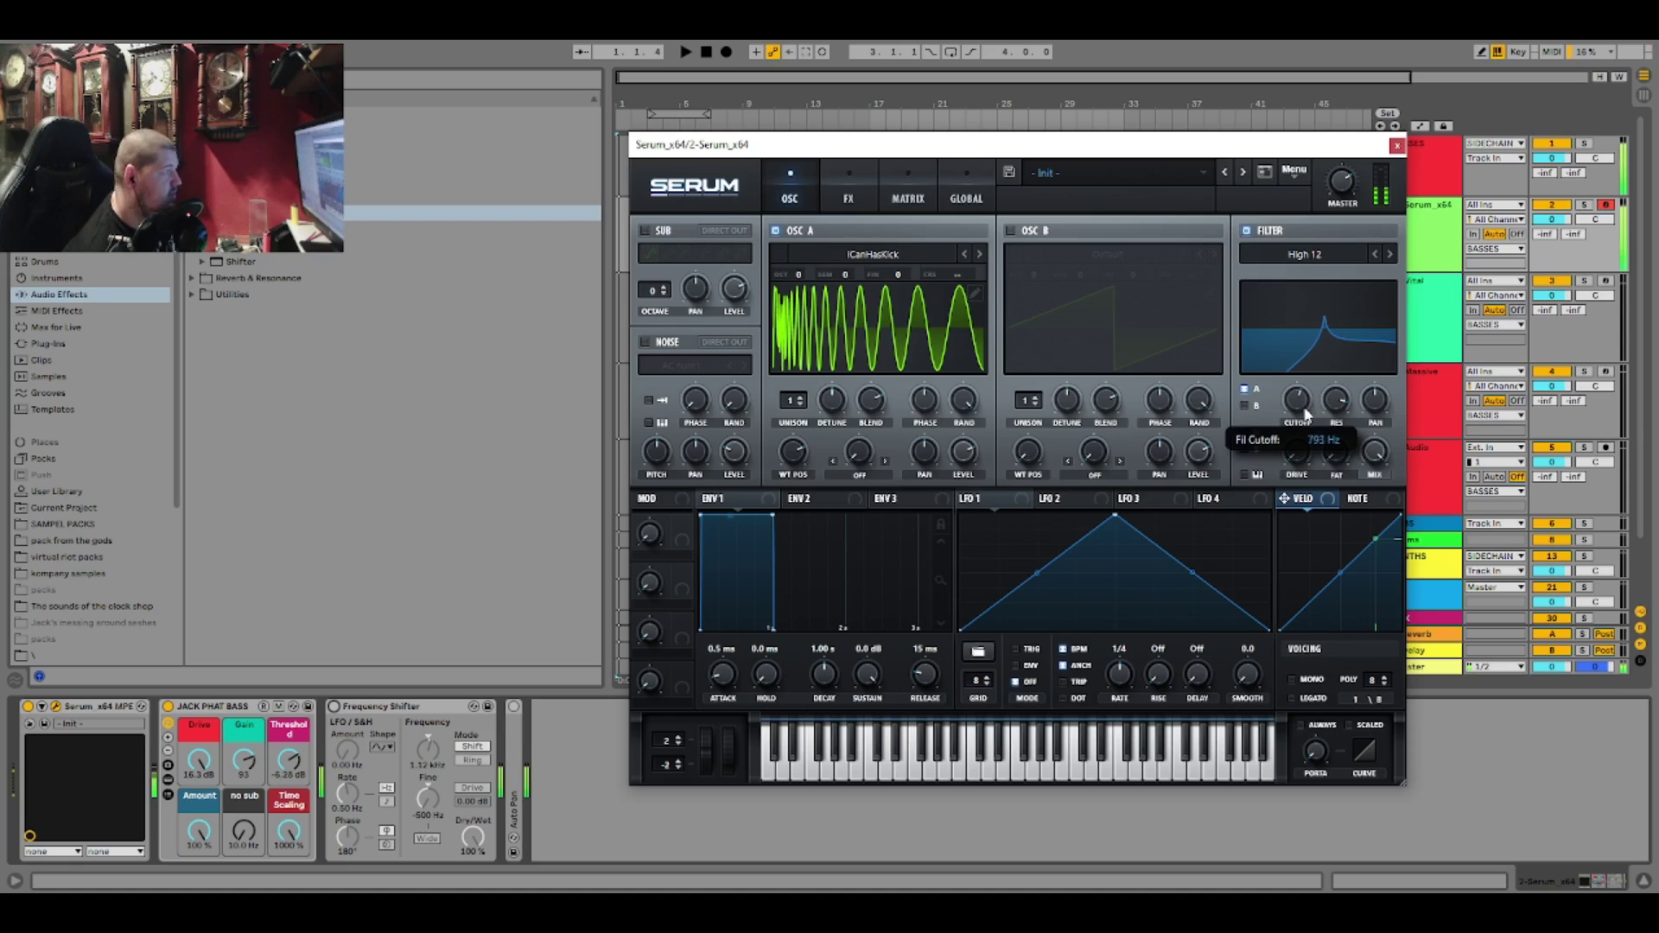
{"action": "scroll", "coordinate": [1307, 414], "scroll_direction": "down", "scroll_amount": 3}
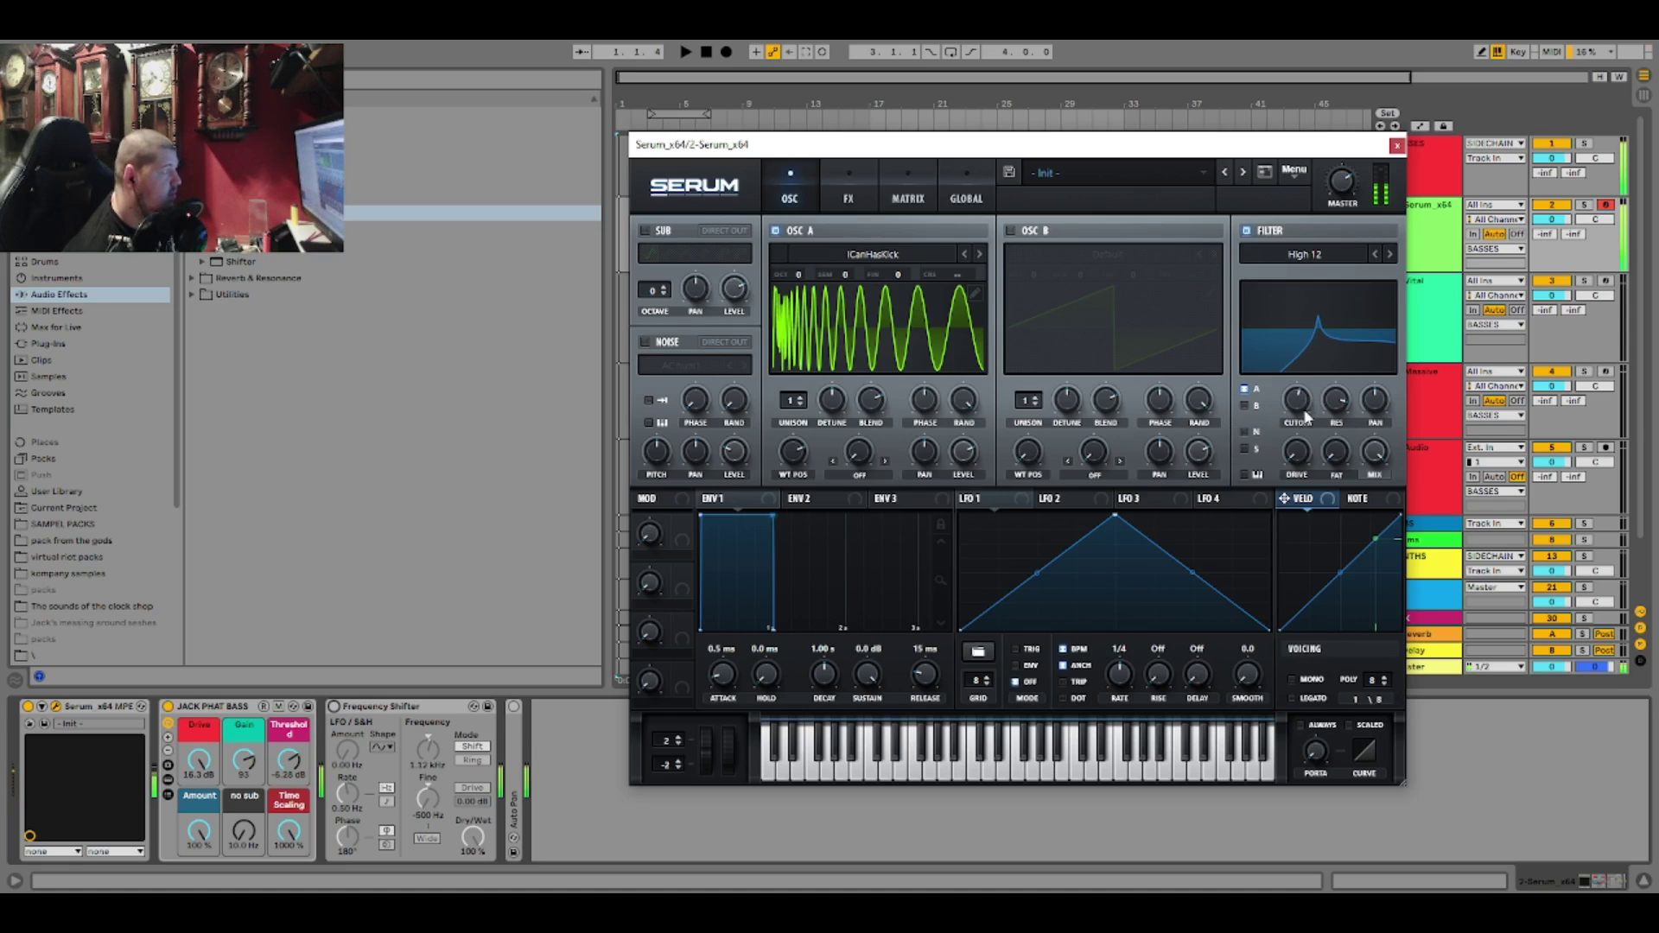
{"action": "left_click_drag", "start_coordinate": [1301, 417], "coordinate": [1295, 425]}
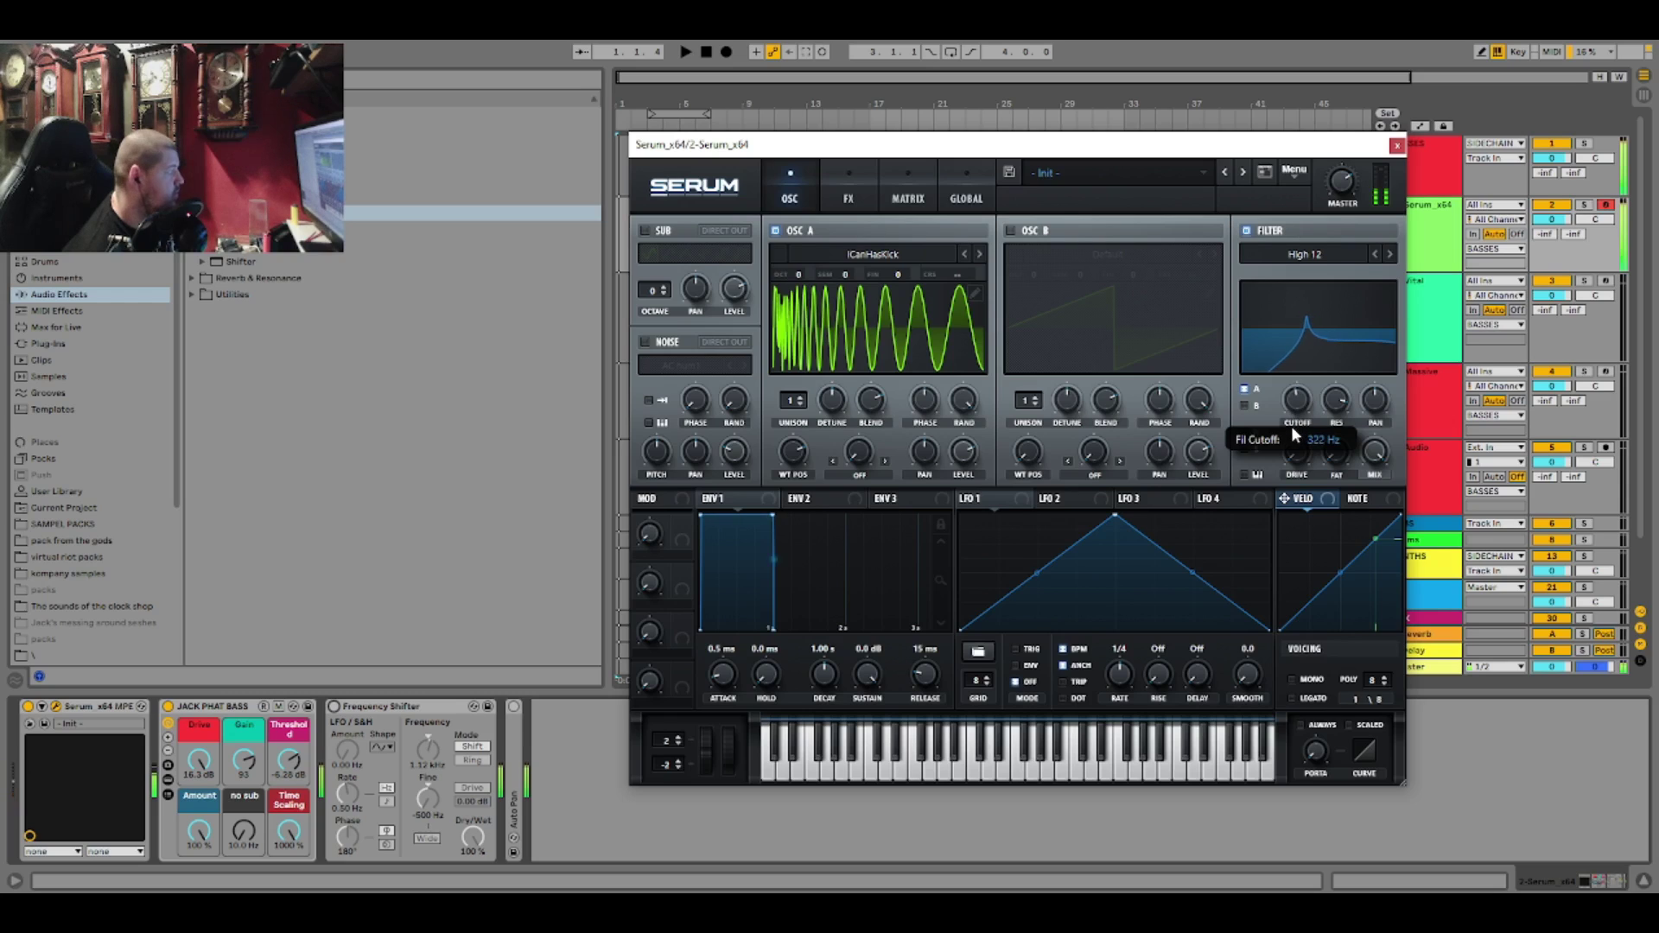
{"action": "left_click_drag", "start_coordinate": [1291, 427], "coordinate": [1289, 434]}
{"action": "left_click_drag", "start_coordinate": [245, 831], "coordinate": [244, 803]}
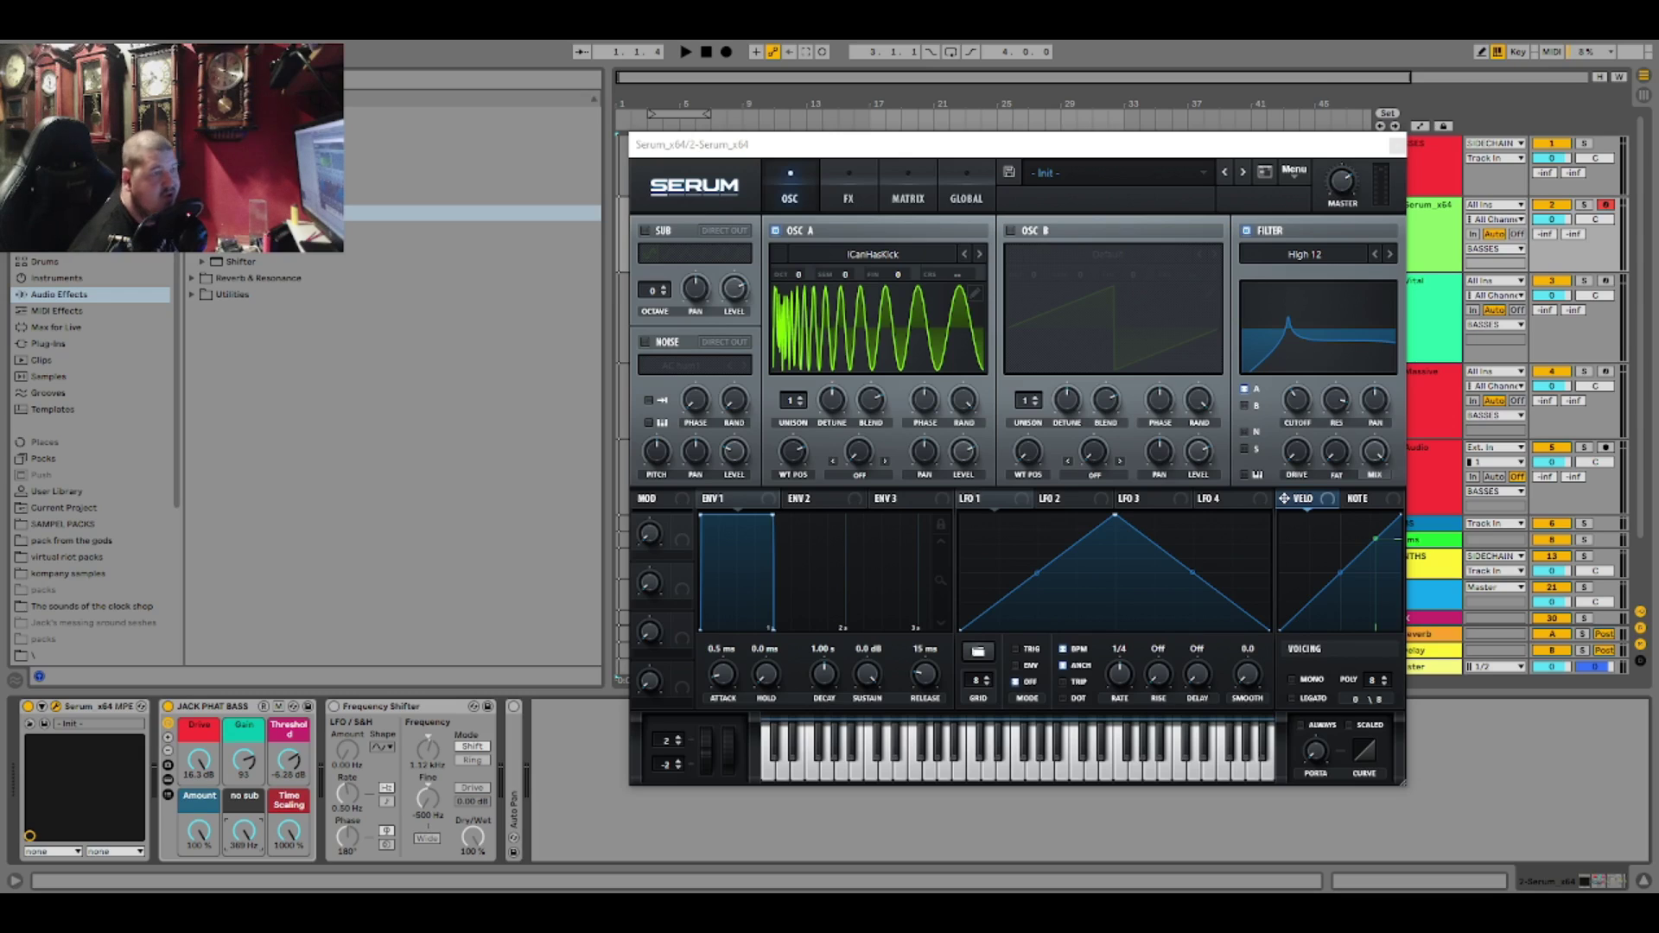
- Enable the Tube distortion with its drive raised to about 66%, and add a compressor in multiband mode
{"action": "left_click", "coordinate": [847, 195]}
{"action": "left_click", "coordinate": [651, 259]}
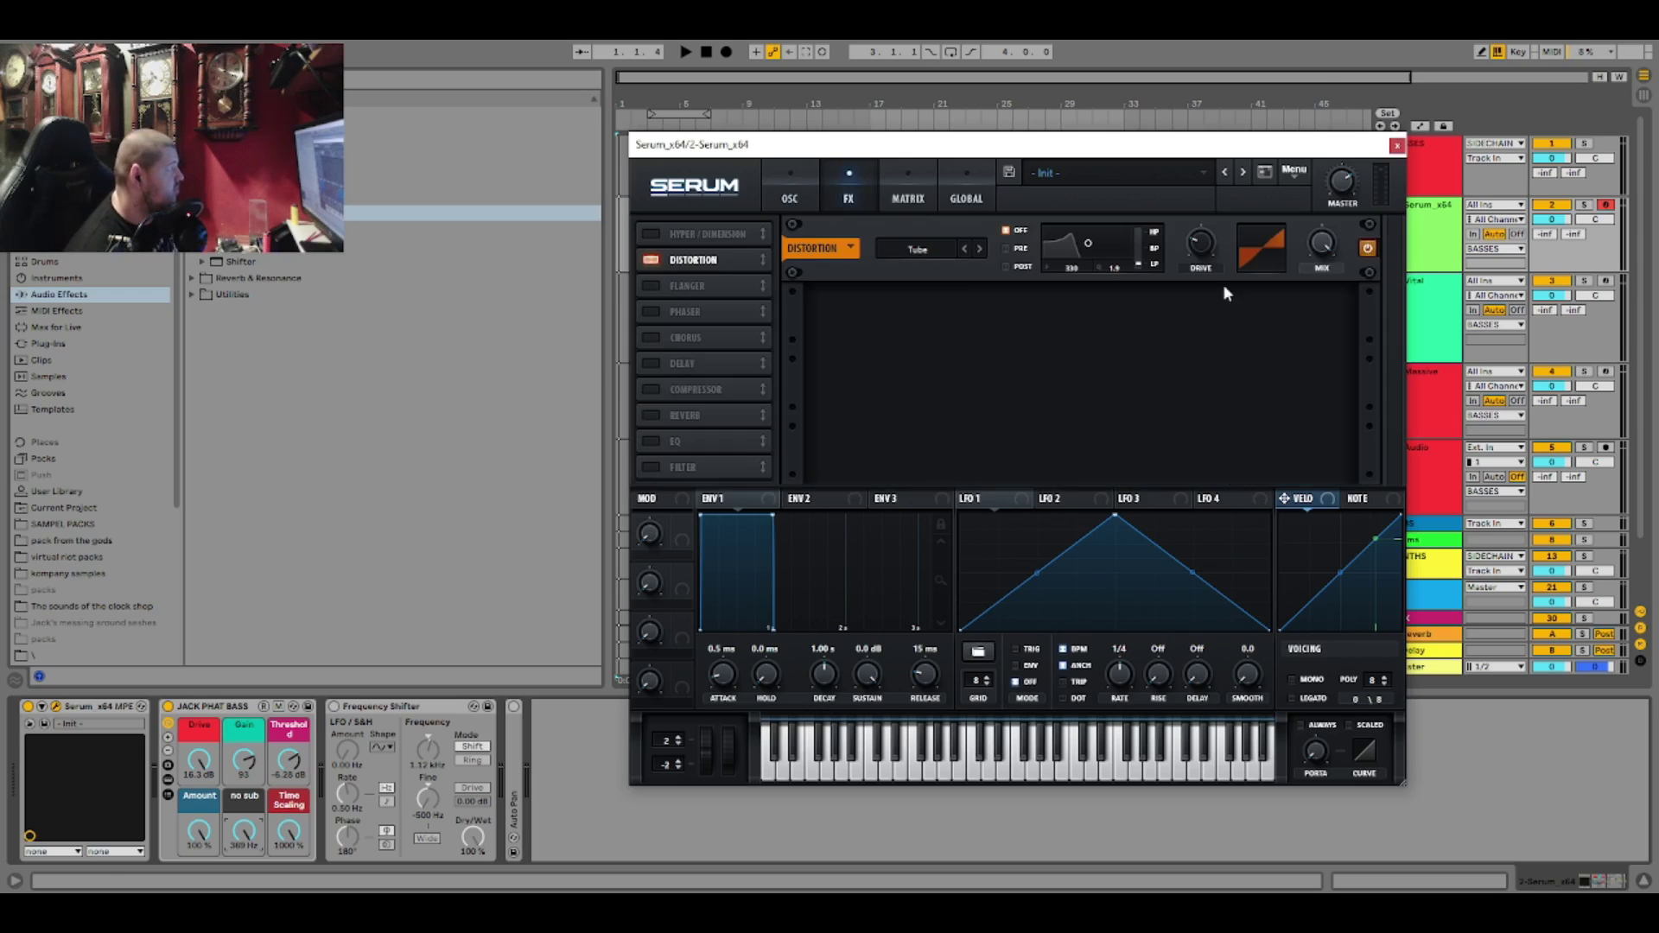
{"action": "left_click_drag", "start_coordinate": [1208, 241], "coordinate": [1236, 192]}
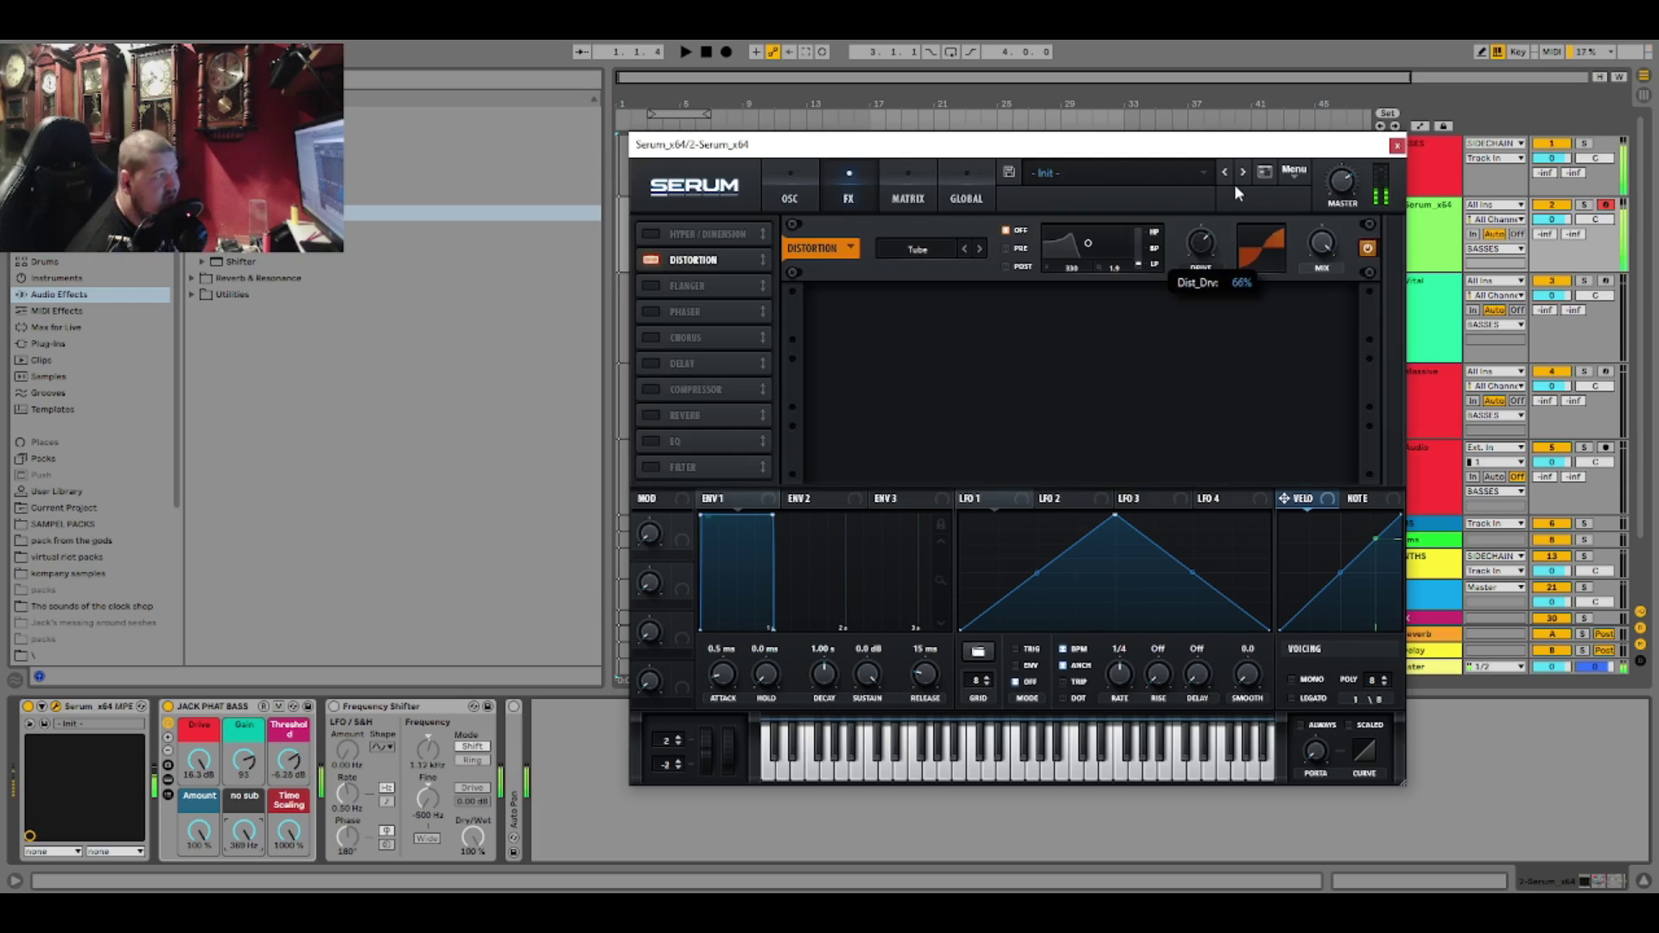
{"action": "left_click", "coordinate": [651, 389]}
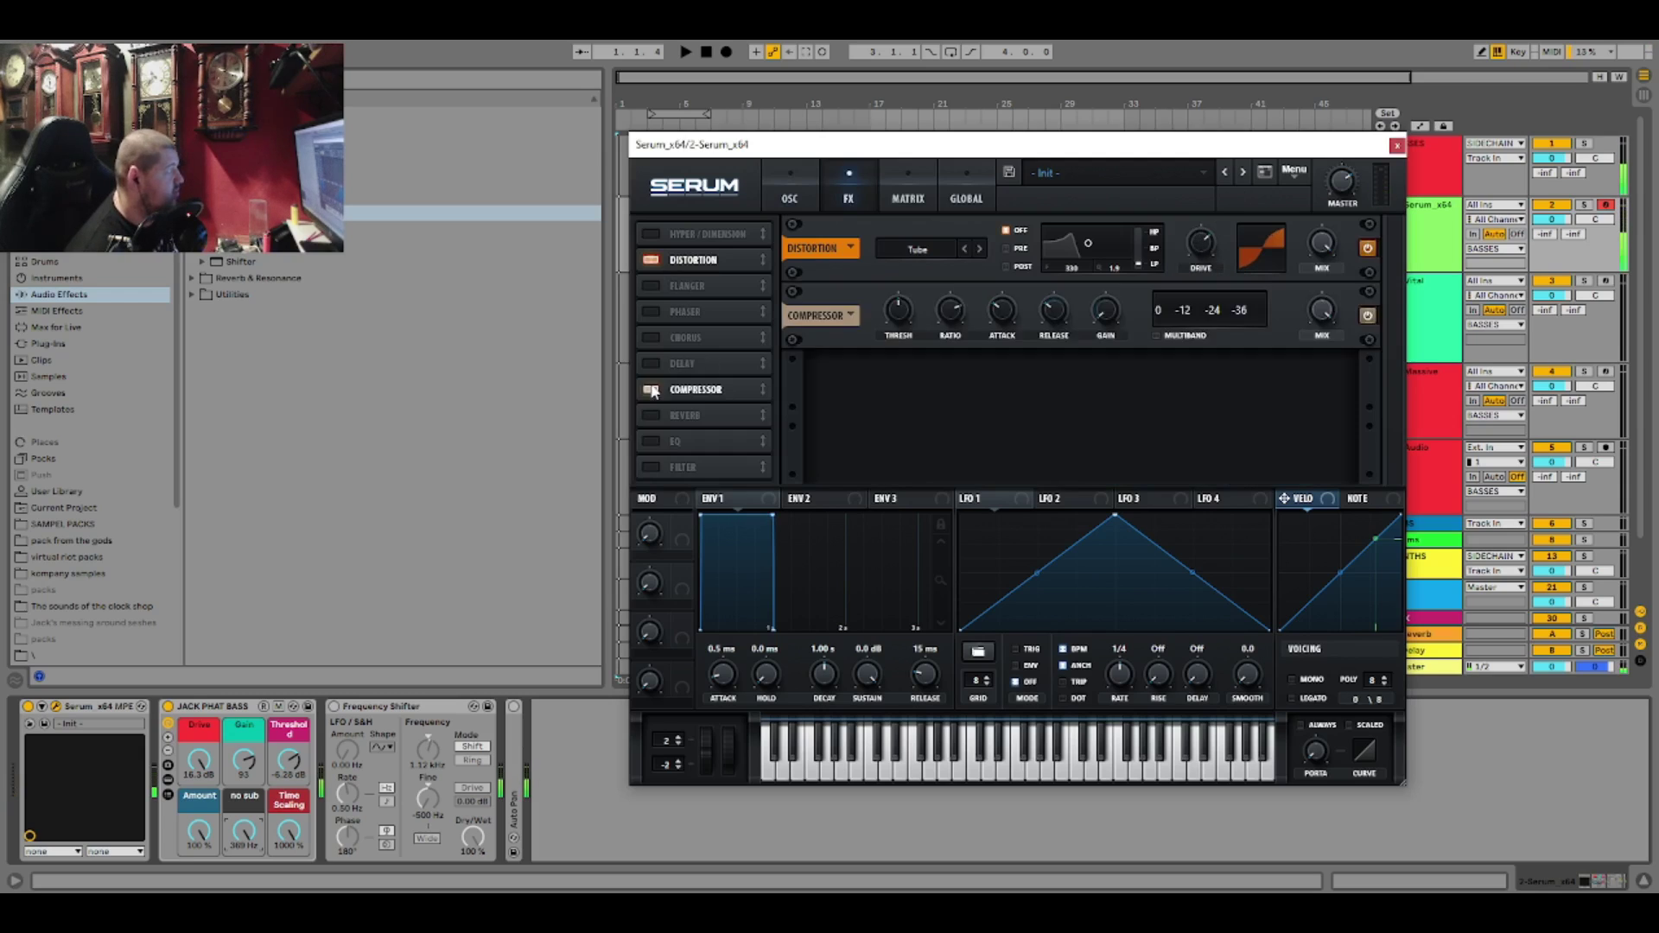
{"action": "left_click", "coordinate": [1156, 337]}
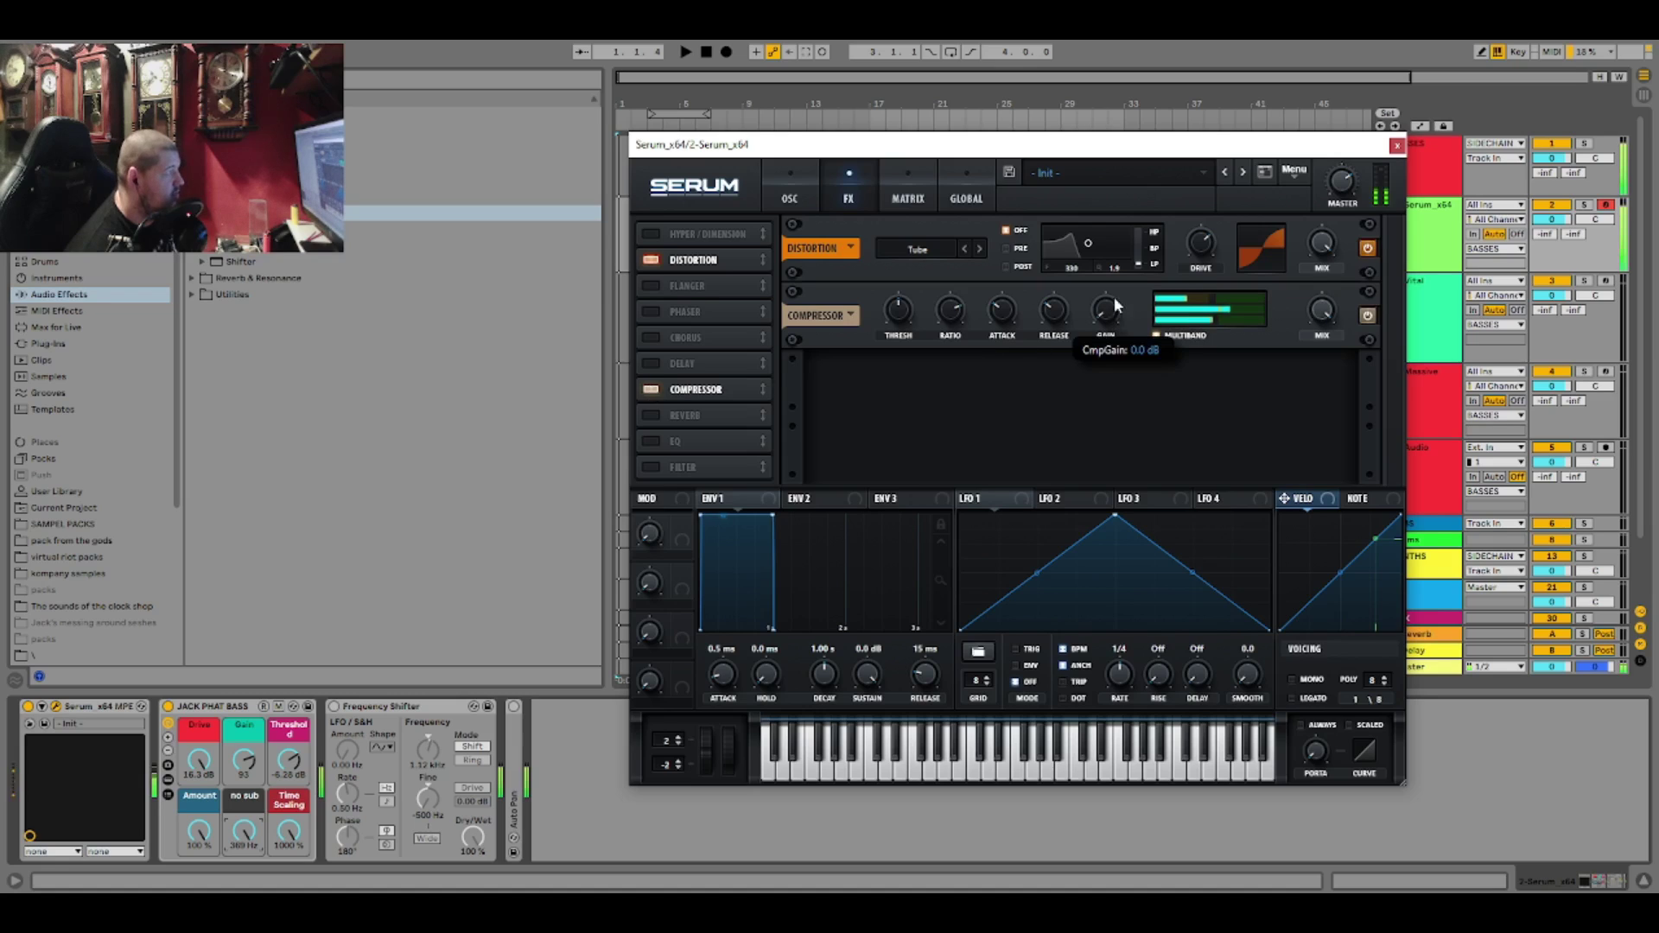
- Raise oscillator A's wavetable position on the ICanHasKick table and close the synth window
{"action": "left_click", "coordinate": [790, 198]}
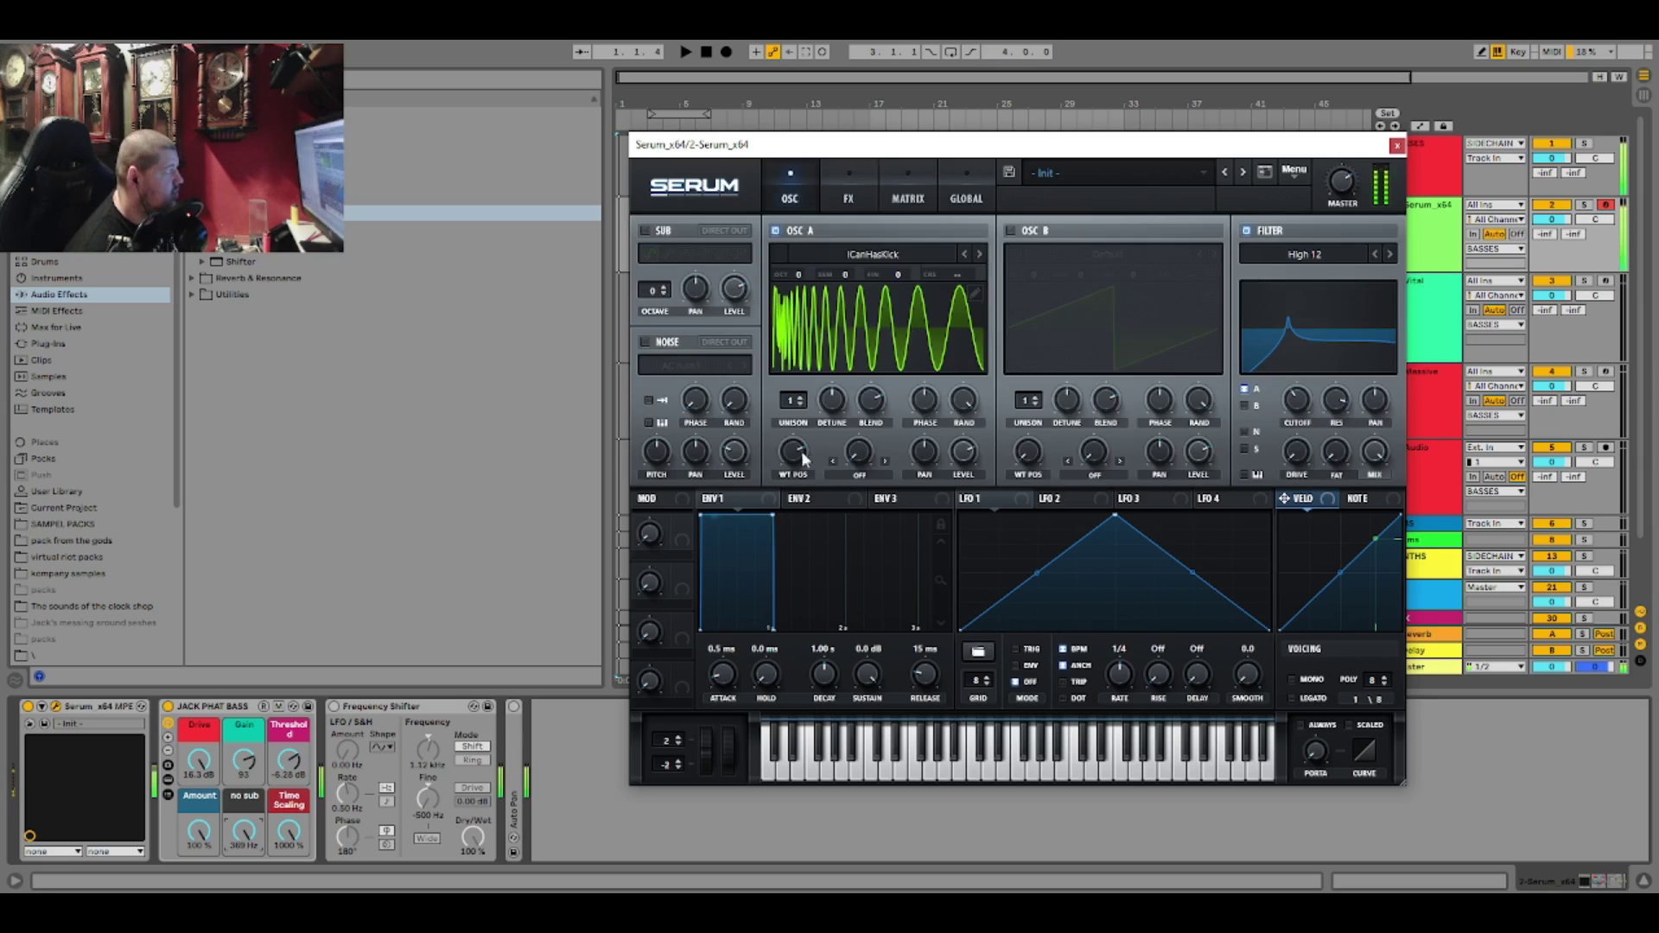
{"action": "left_click_drag", "start_coordinate": [801, 449], "coordinate": [816, 415]}
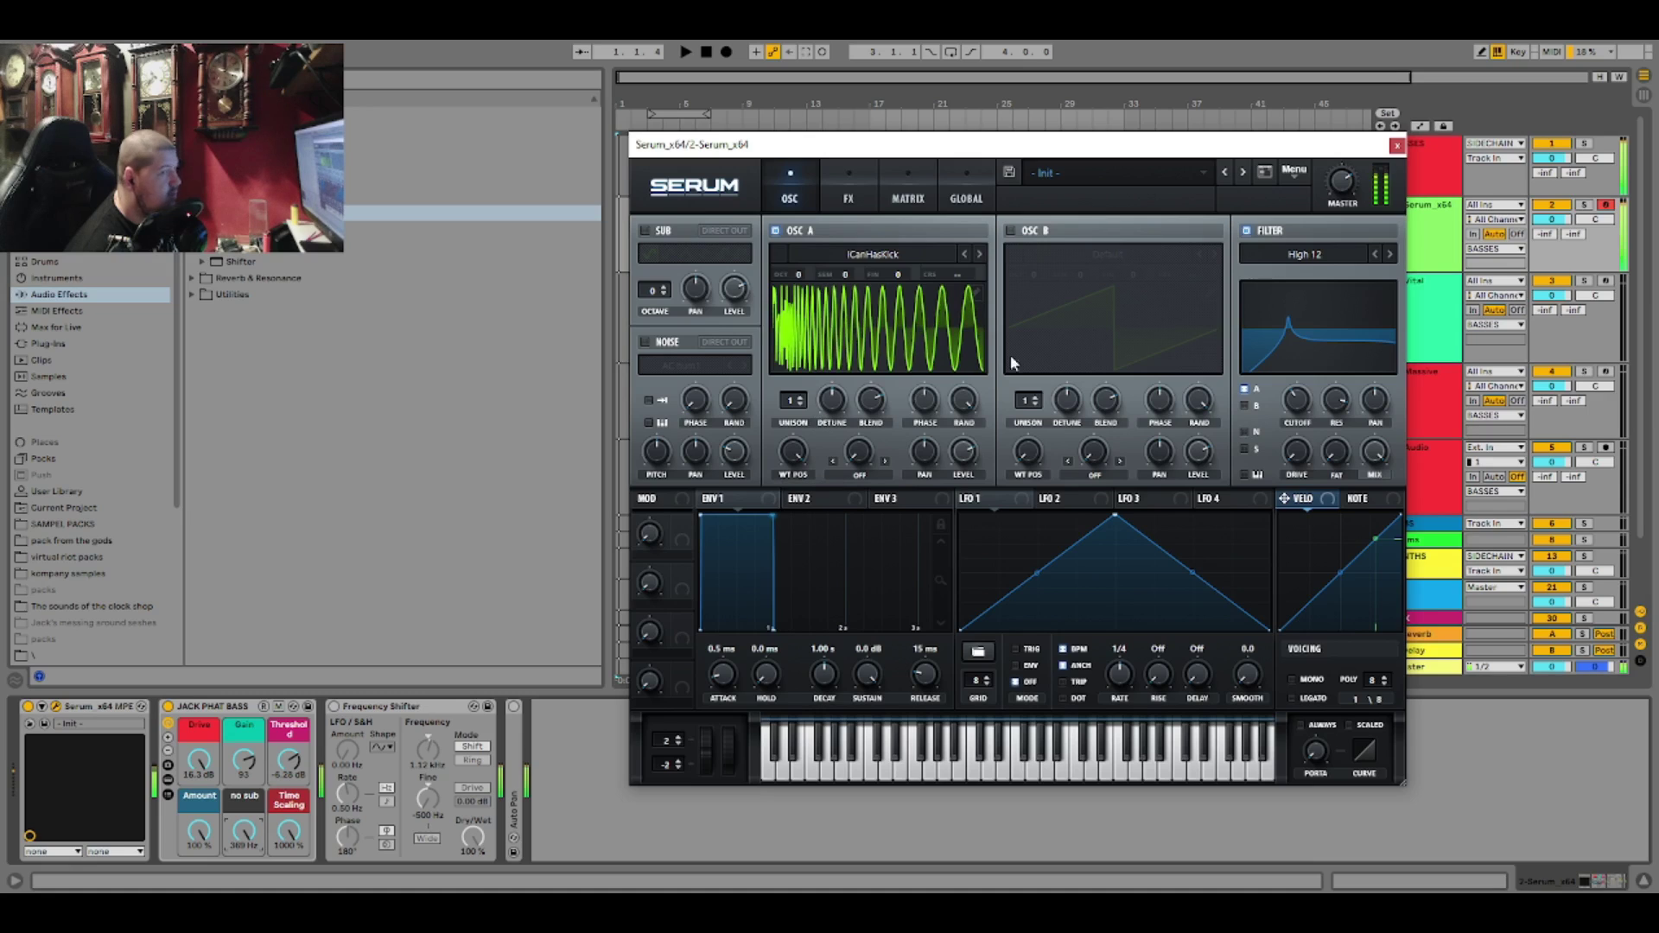
{"action": "left_click", "coordinate": [1396, 145]}
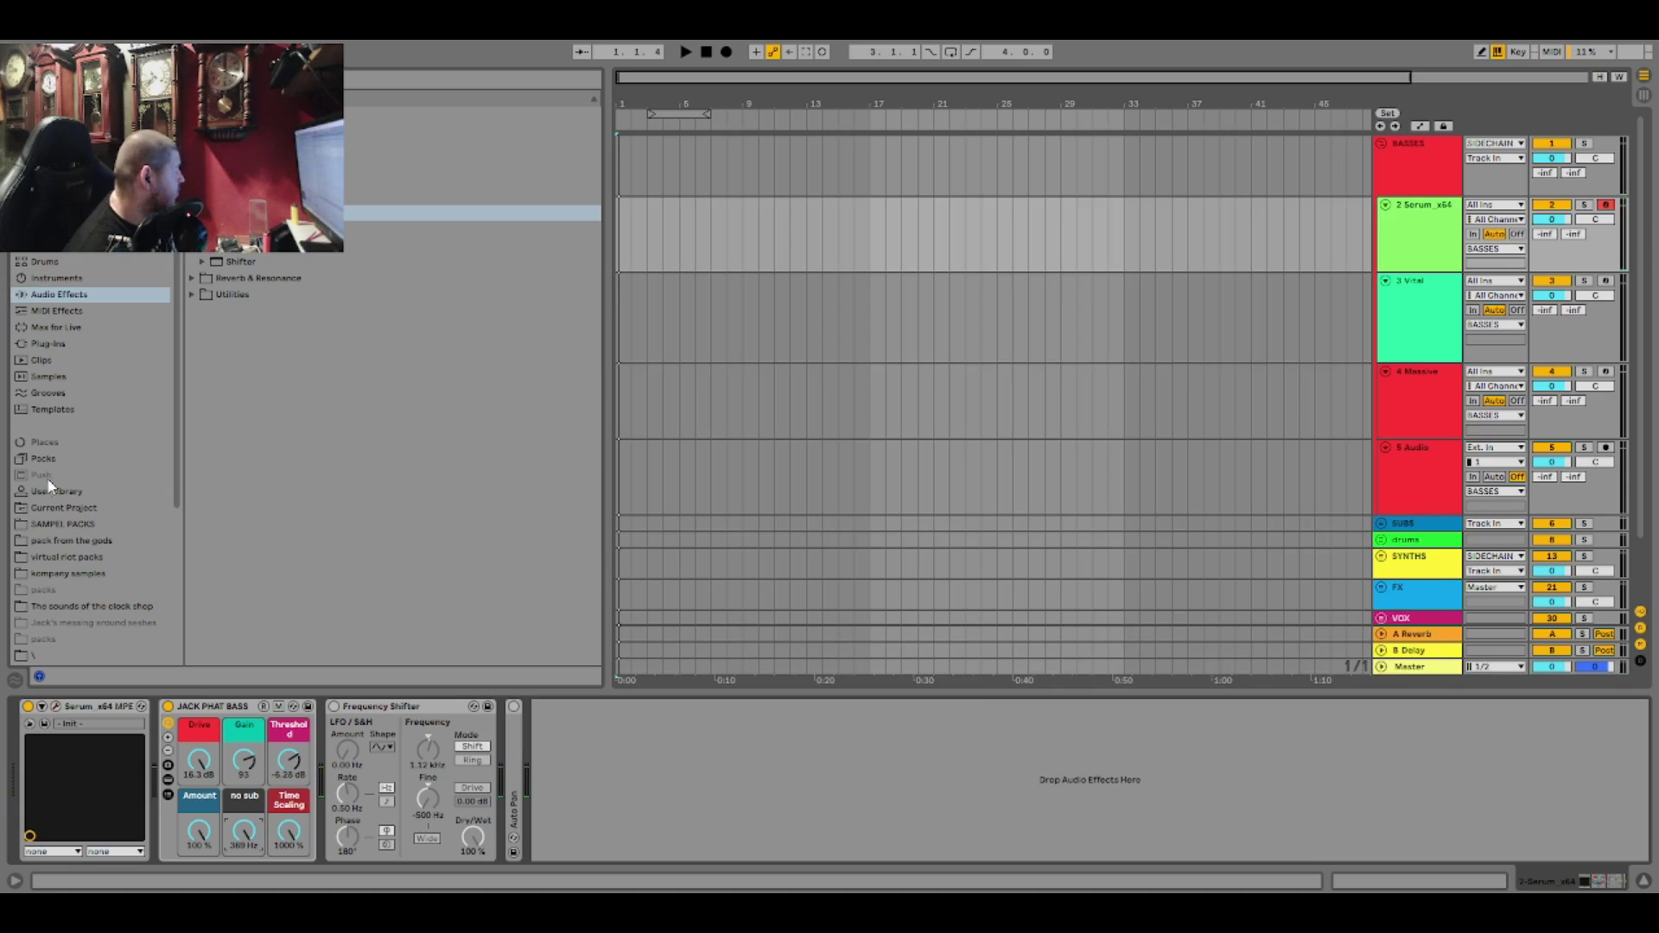
- Insert the Disperser plug-in between Serum and the bass rack and set its frequency to about 664 Hz
{"action": "left_click", "coordinate": [53, 344]}
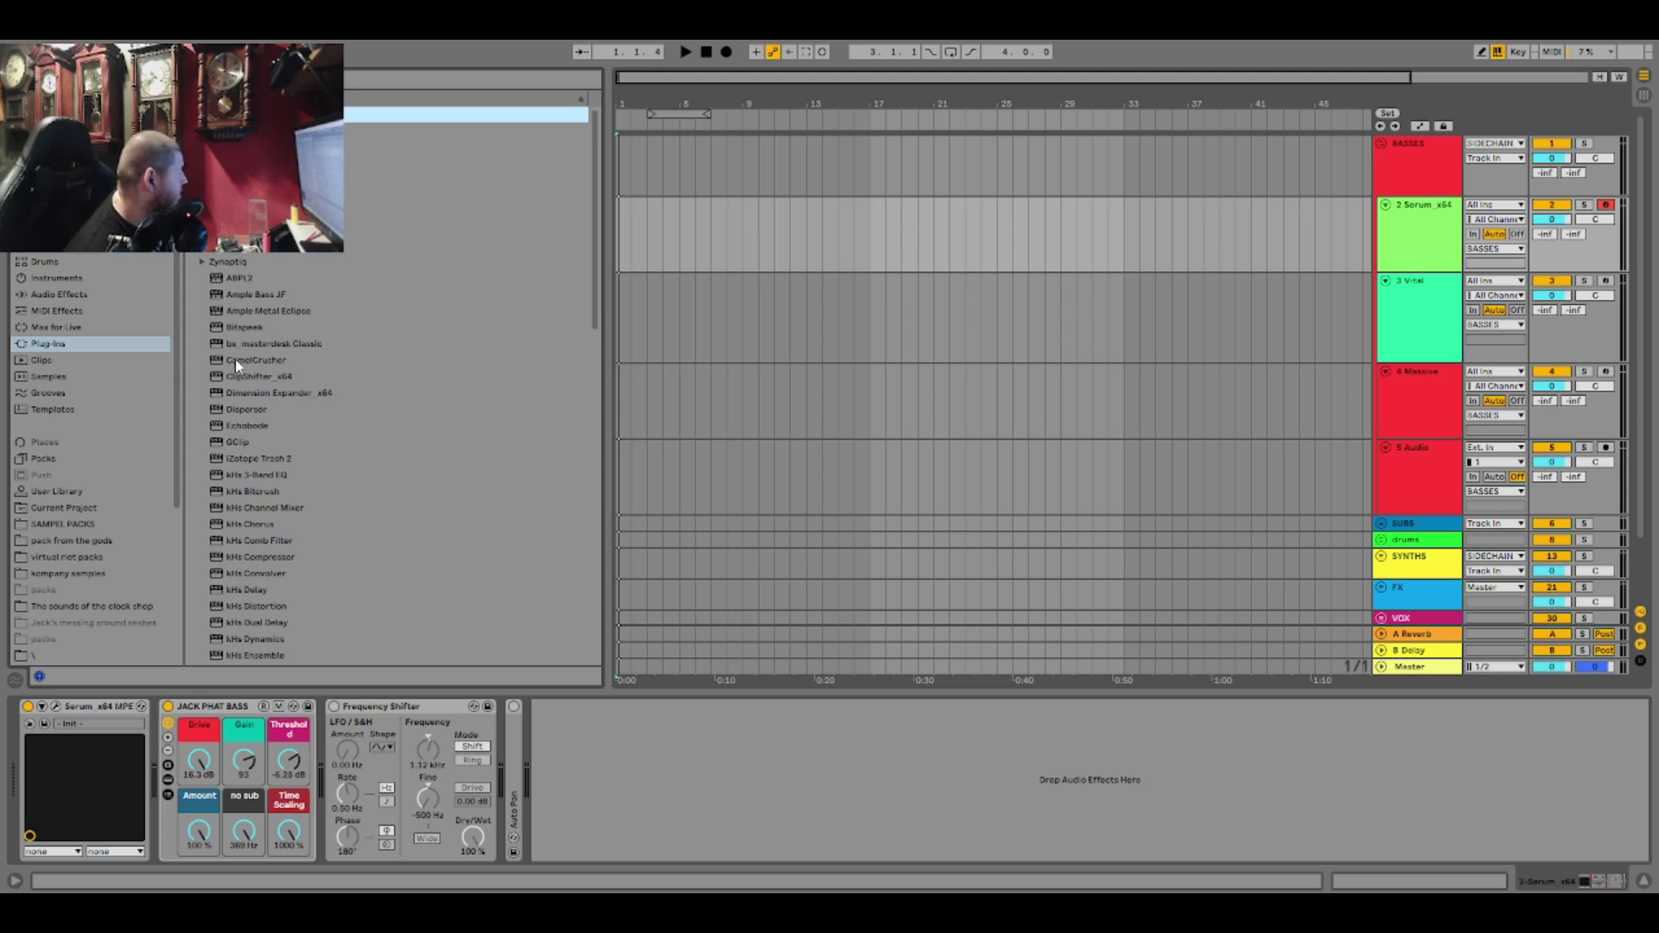
{"action": "left_click_drag", "start_coordinate": [246, 409], "coordinate": [171, 796]}
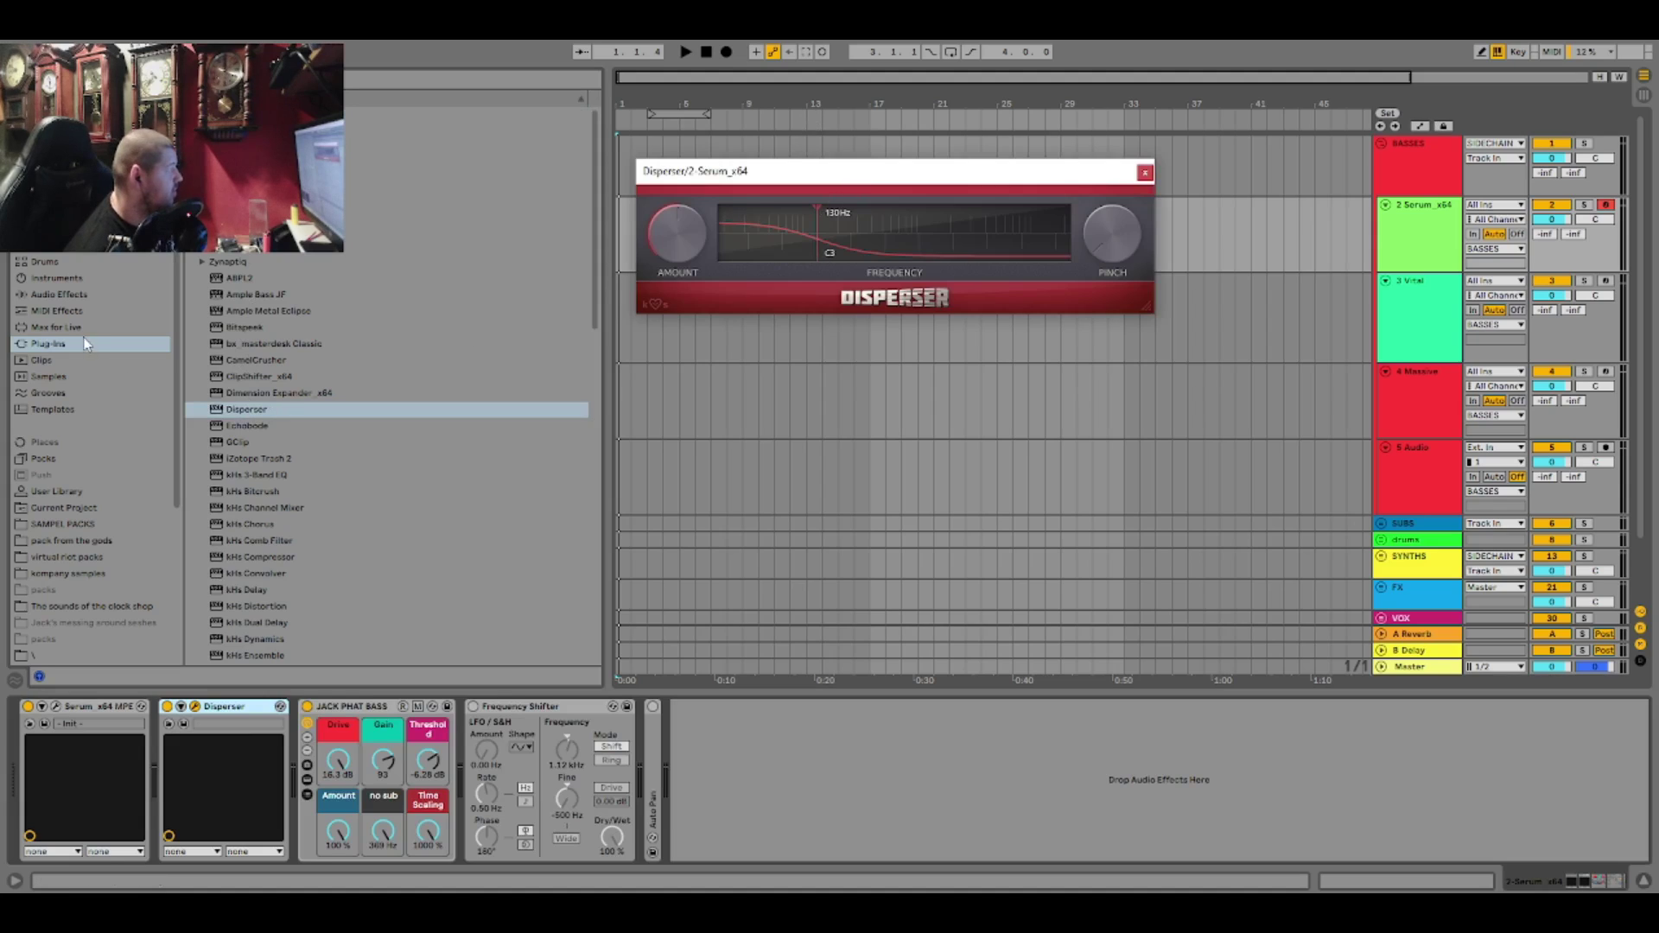
{"action": "left_click", "coordinate": [61, 295]}
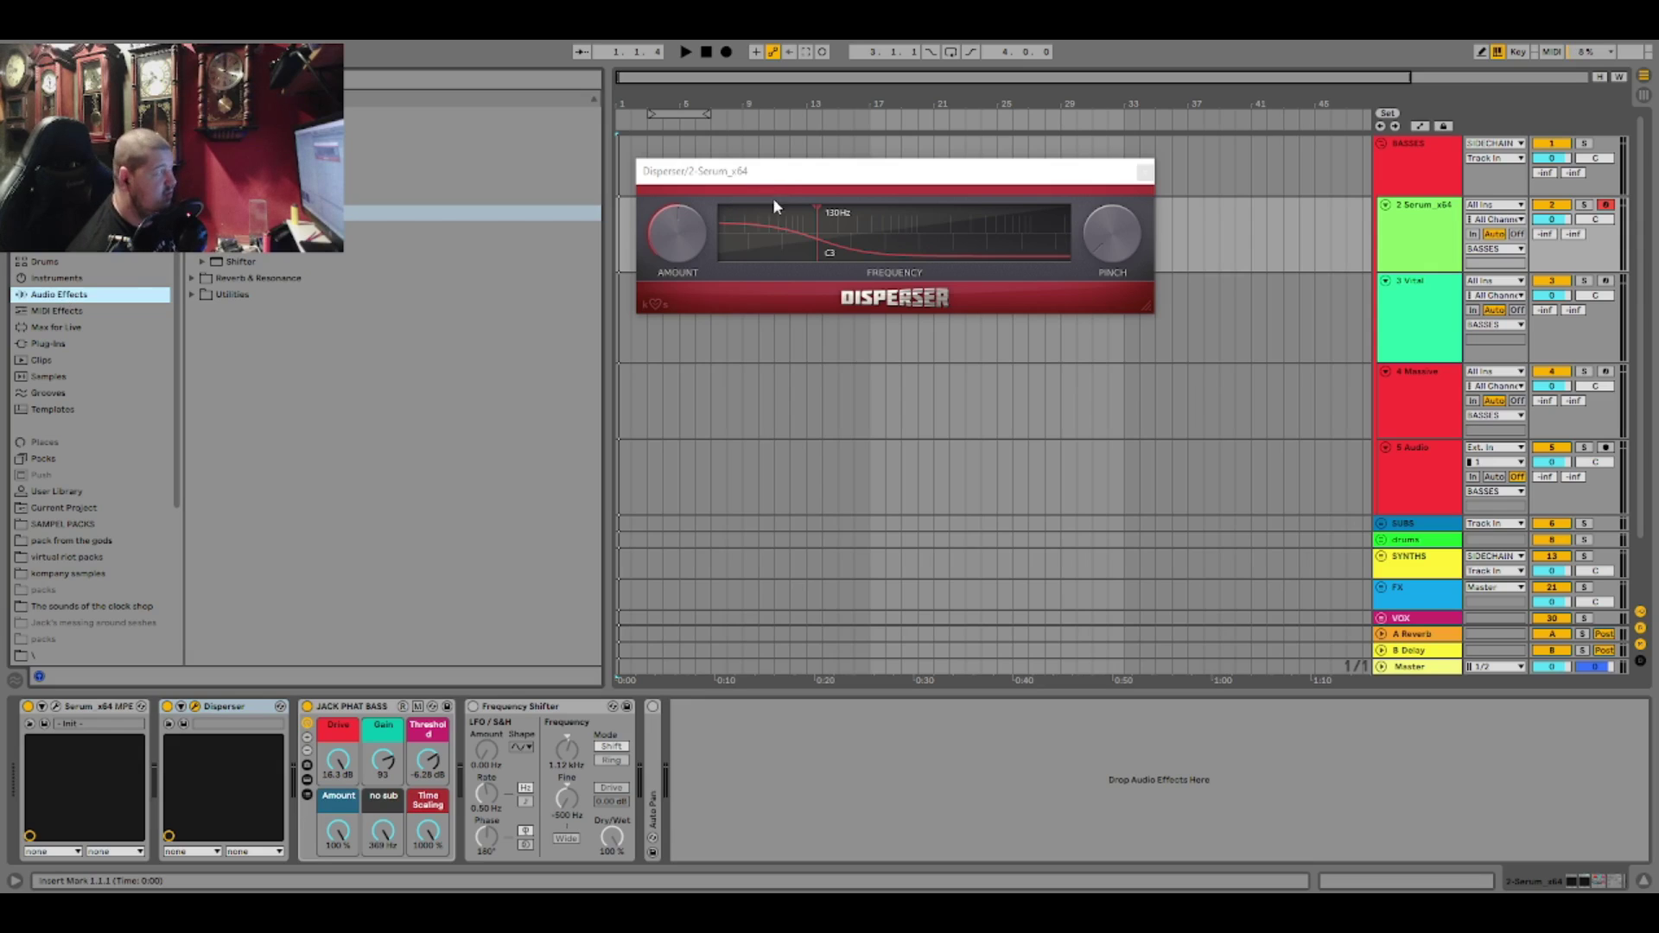
{"action": "mouse_move", "coordinate": [775, 205]}
{"action": "left_mouse_down"}
{"action": "mouse_move", "coordinate": [942, 221]}
{"action": "mouse_move", "coordinate": [821, 223]}
{"action": "mouse_move", "coordinate": [921, 219]}
{"action": "left_mouse_up"}
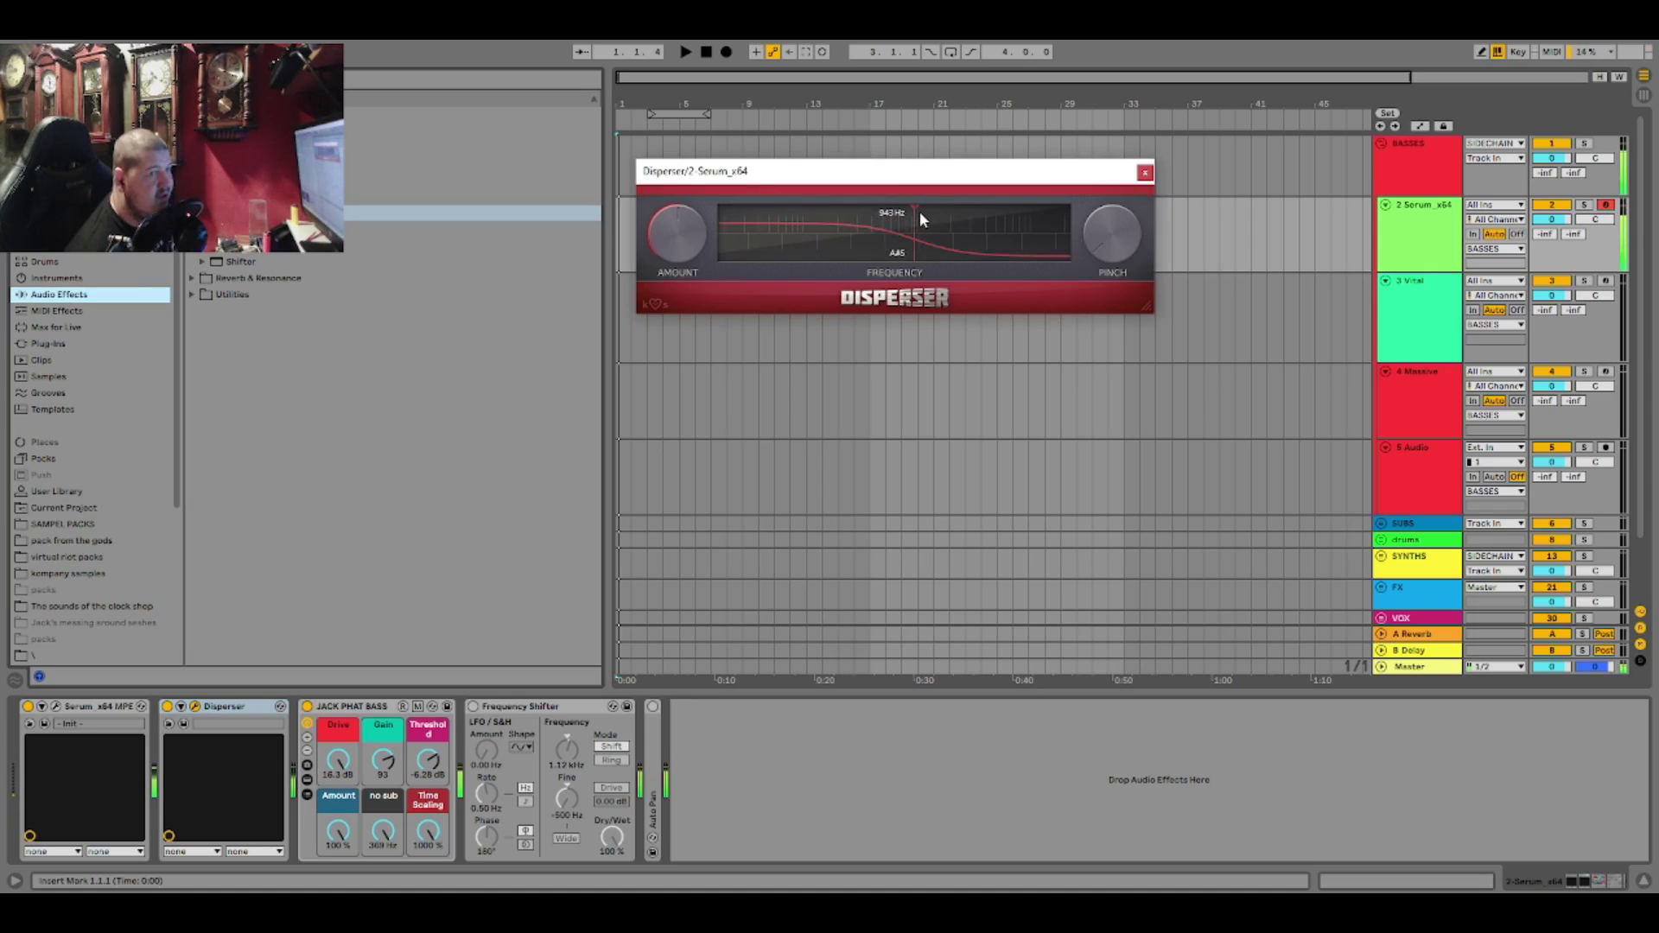
{"action": "mouse_move", "coordinate": [921, 220]}
{"action": "left_mouse_down"}
{"action": "mouse_move", "coordinate": [873, 204]}
{"action": "mouse_move", "coordinate": [903, 218]}
{"action": "mouse_move", "coordinate": [863, 245]}
{"action": "mouse_move", "coordinate": [919, 235]}
{"action": "mouse_move", "coordinate": [890, 236]}
{"action": "mouse_move", "coordinate": [893, 275]}
{"action": "left_mouse_up"}
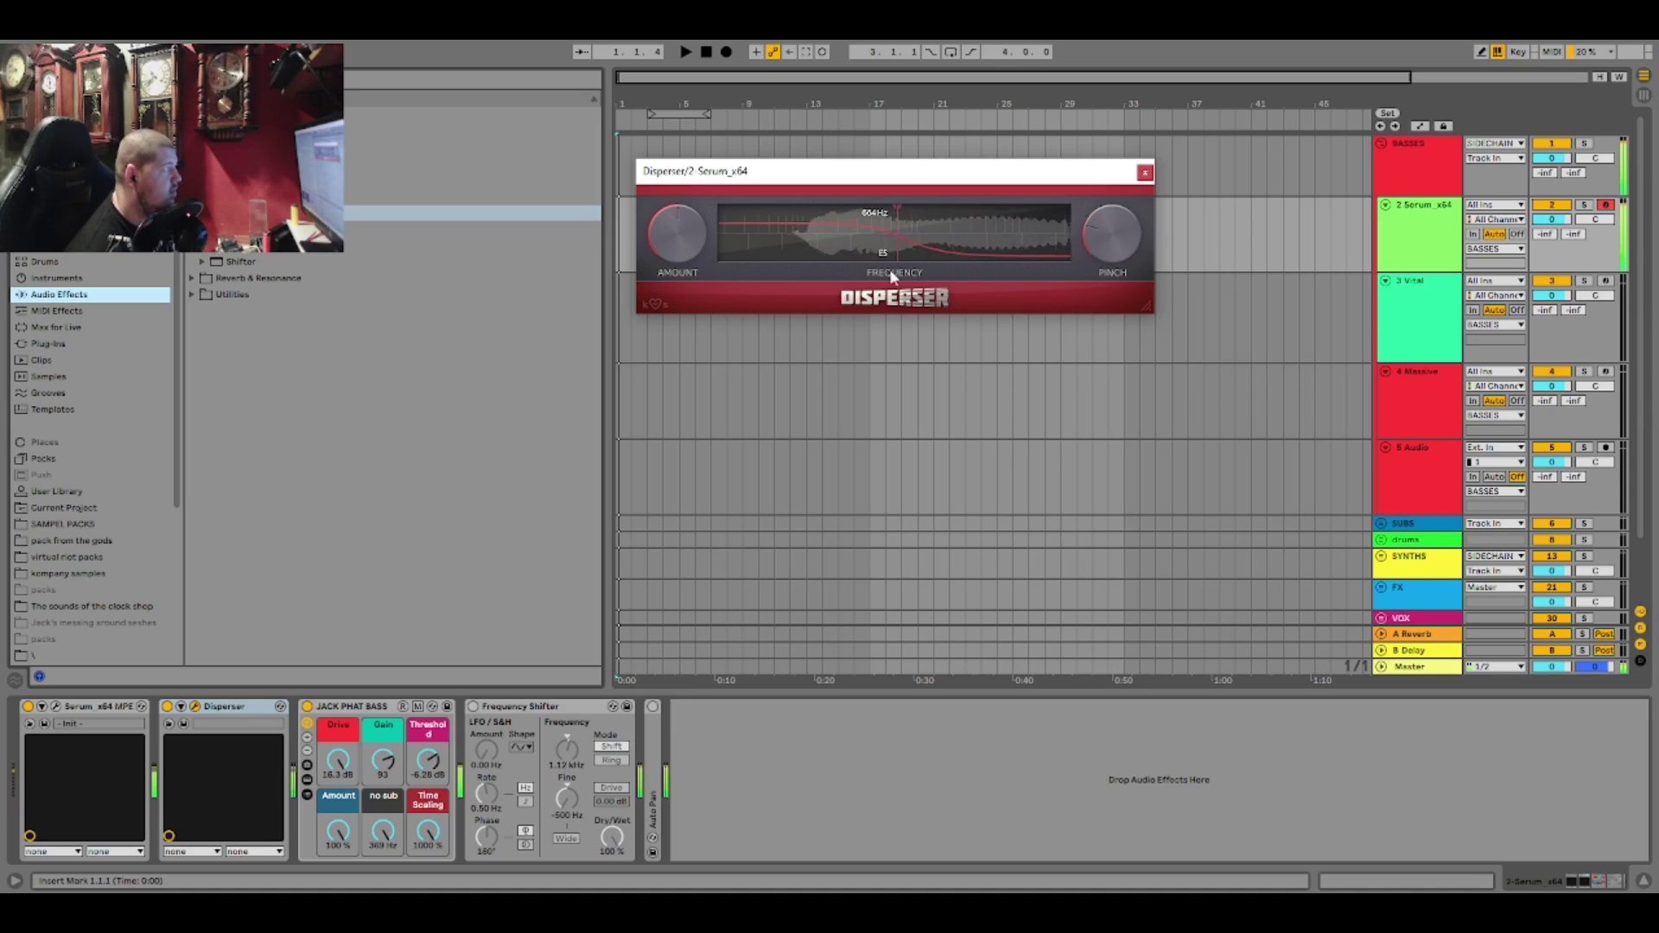
- Set oscillator A's warp mode to Sync (No Window) and adjust the sync amount
{"action": "left_click", "coordinate": [212, 714]}
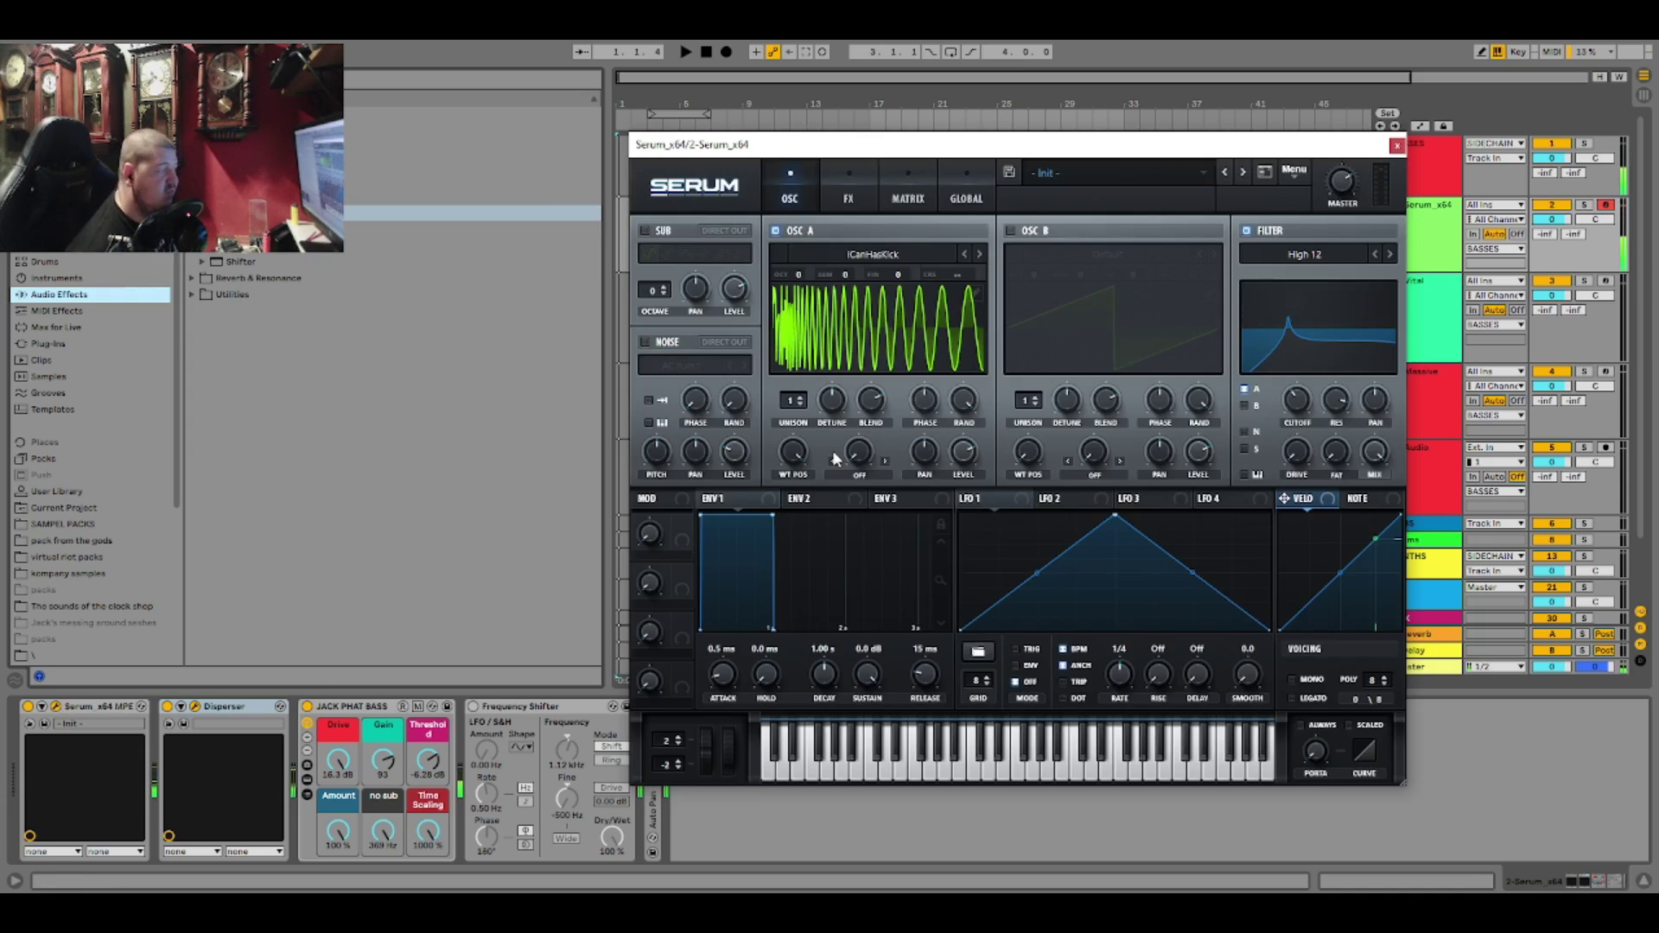
{"action": "left_click", "coordinate": [852, 477]}
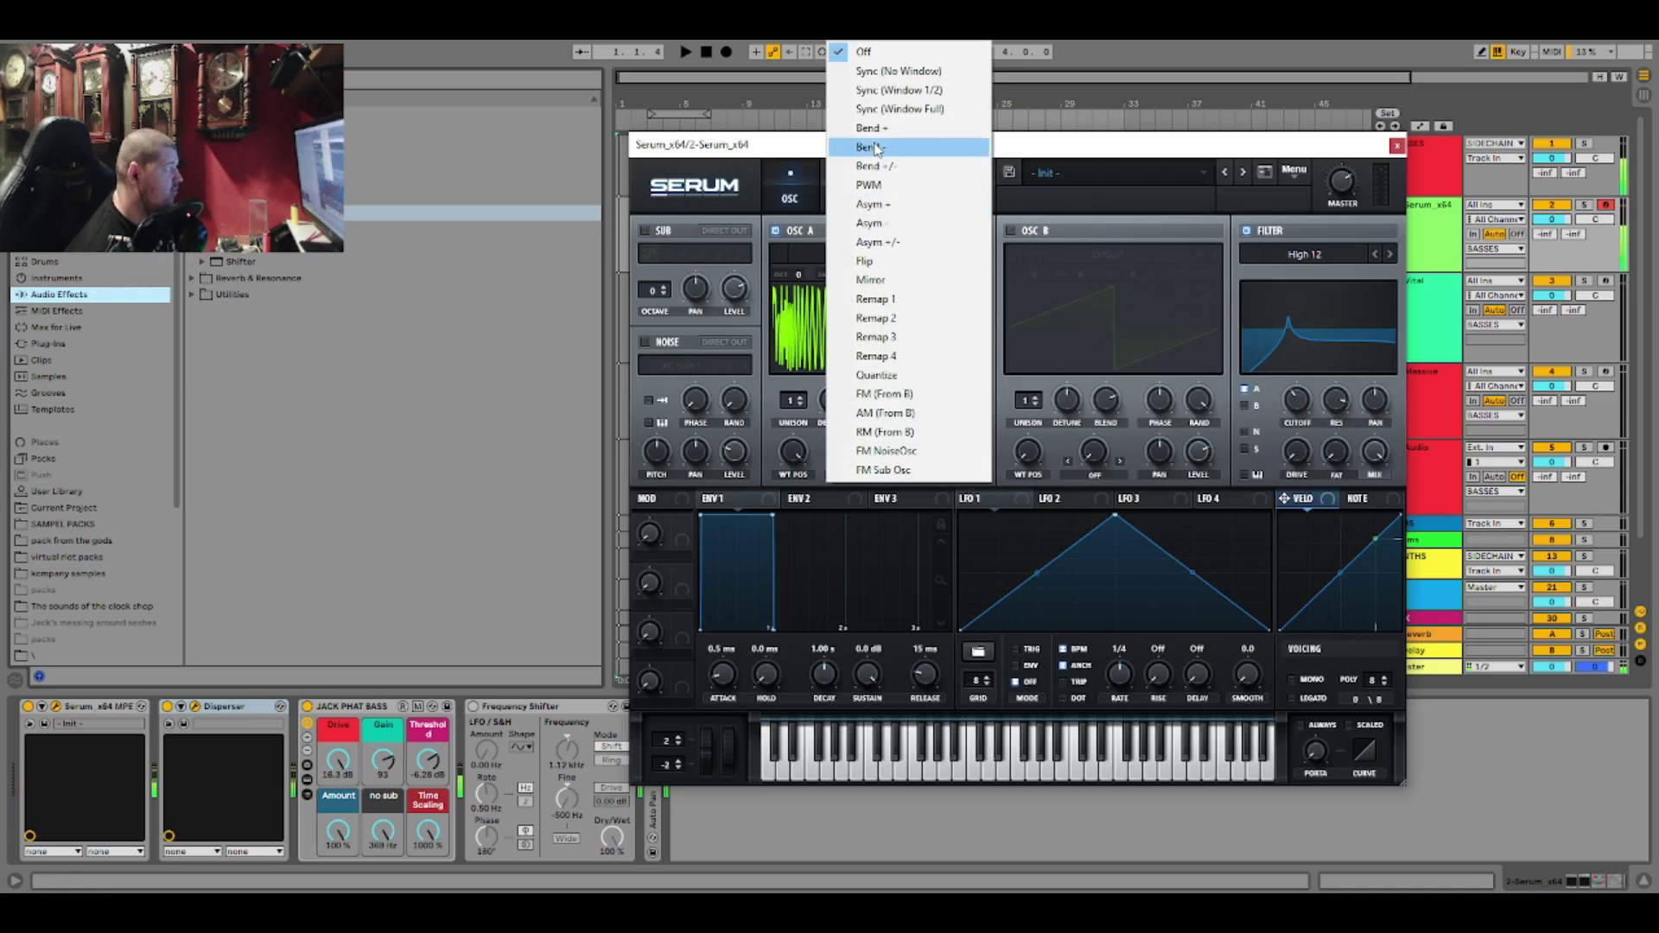
{"action": "left_click", "coordinate": [898, 71]}
{"action": "mouse_move", "coordinate": [872, 388]}
{"action": "left_mouse_down"}
{"action": "mouse_move", "coordinate": [861, 418]}
{"action": "mouse_move", "coordinate": [871, 402]}
{"action": "left_mouse_up"}
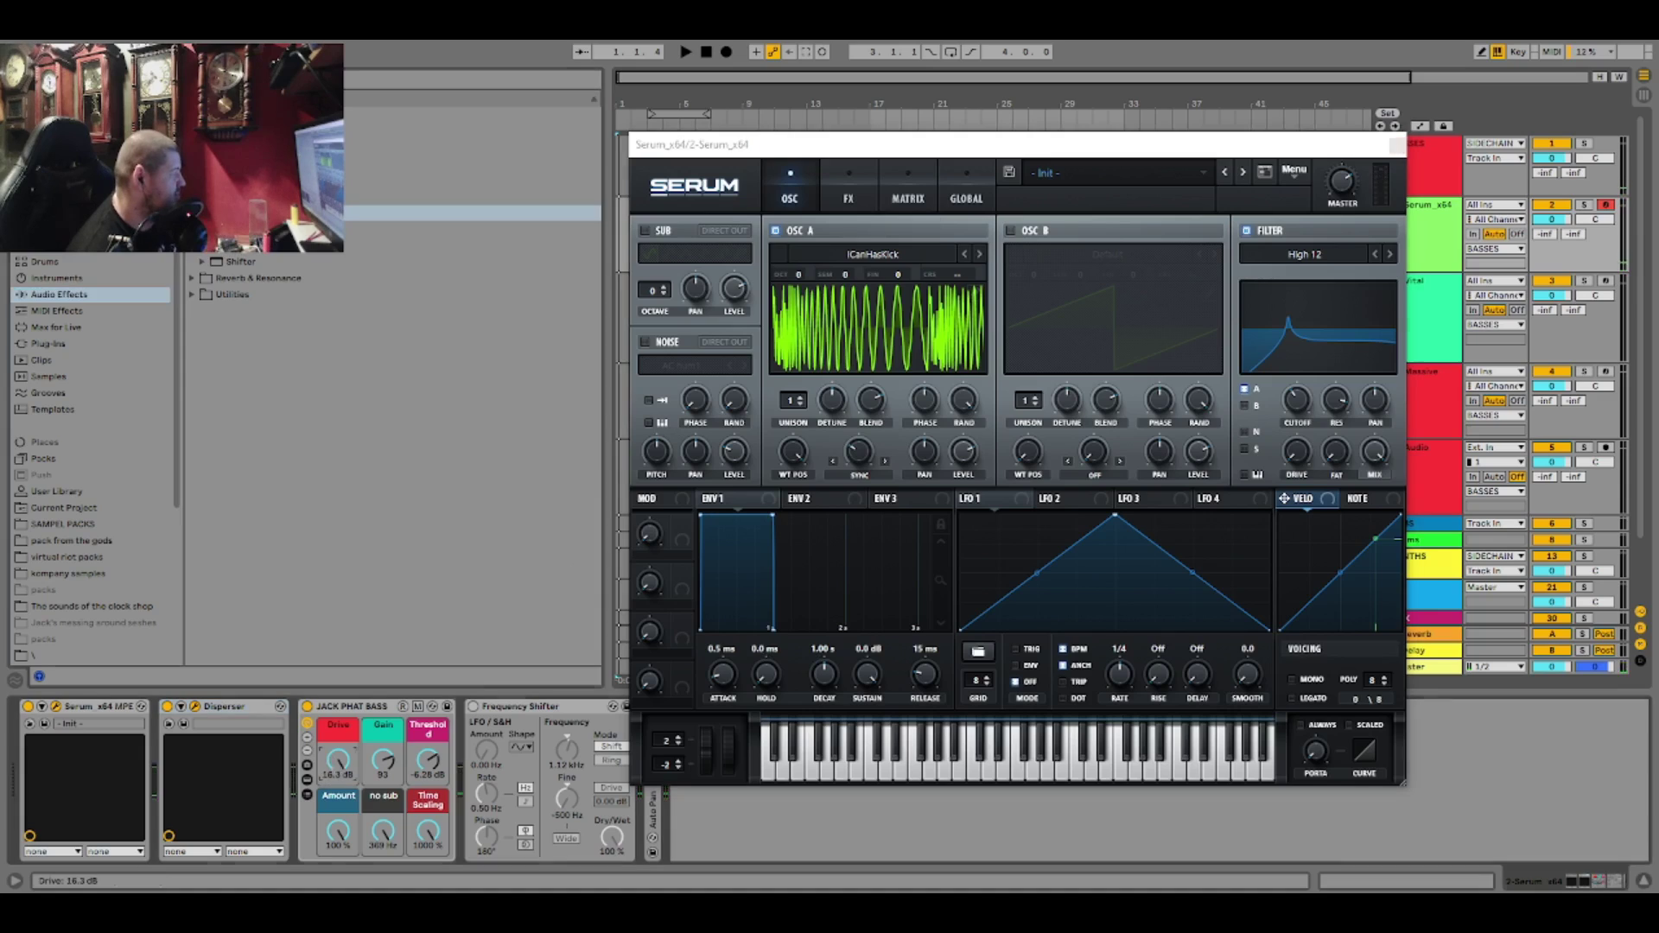
- Lower the JACK PHAT BASS rack's drive to 10.1 dB and set its gain to 52
{"action": "left_click_drag", "start_coordinate": [338, 759], "coordinate": [382, 782]}
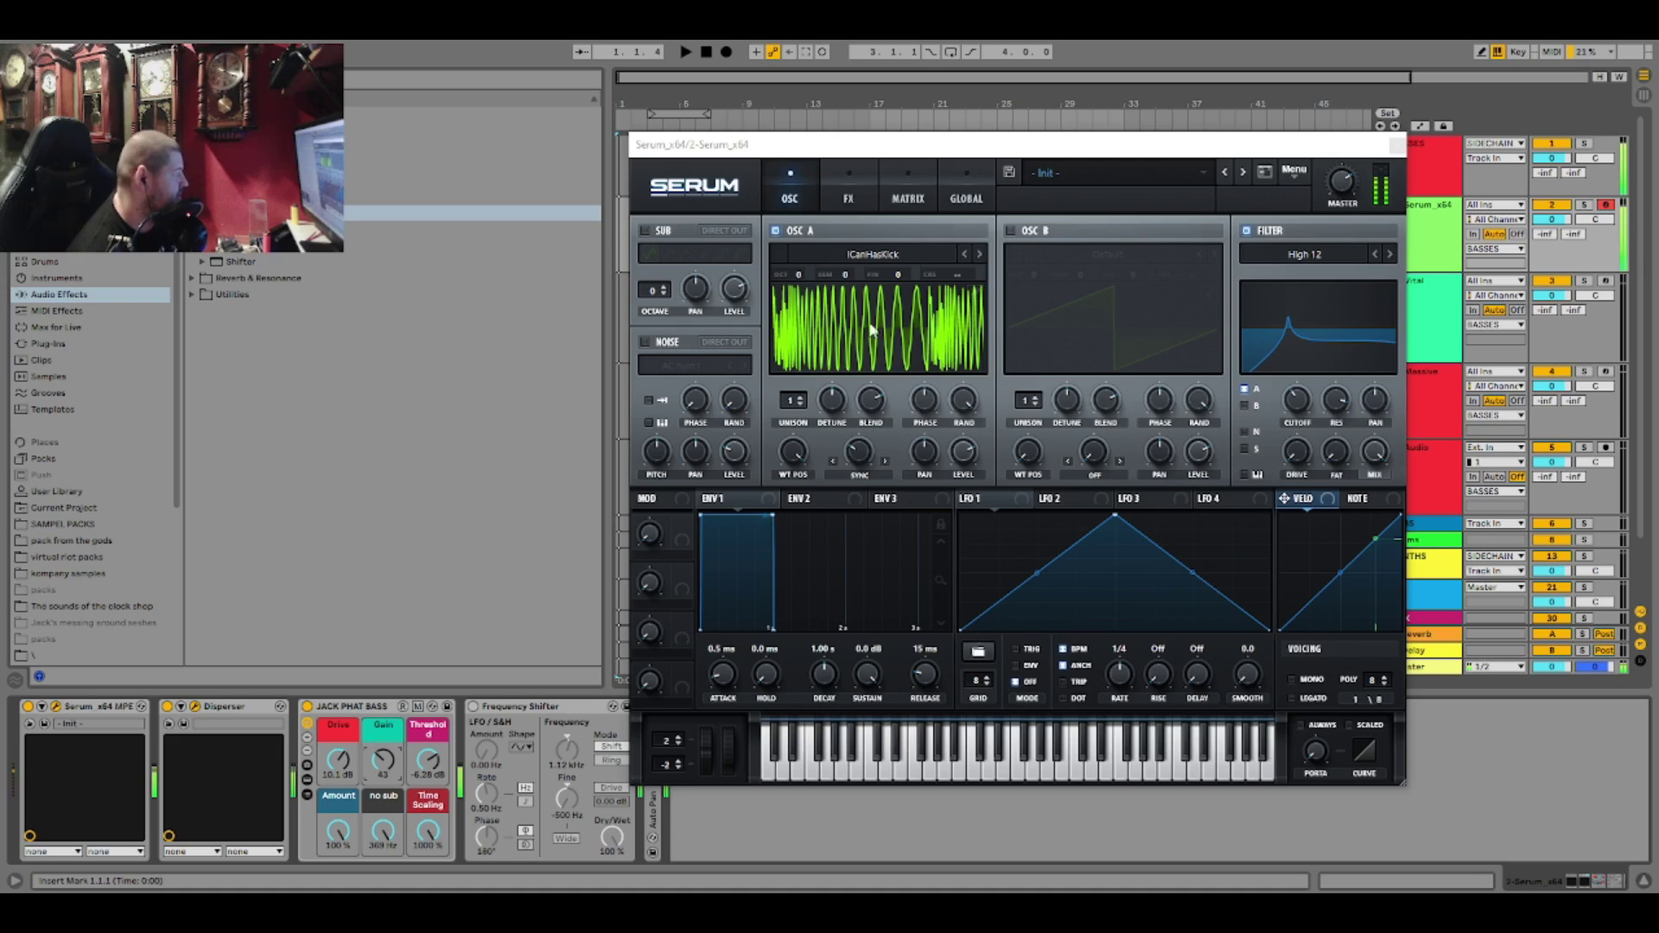
{"action": "mouse_move", "coordinate": [383, 760]}
{"action": "left_mouse_down"}
{"action": "mouse_move", "coordinate": [383, 731]}
{"action": "mouse_move", "coordinate": [383, 746]}
{"action": "left_mouse_up"}
- Set the High 12 filter's resonance to 100% and adjust its fat and drive amounts
{"action": "left_click_drag", "start_coordinate": [1301, 415], "coordinate": [1348, 382]}
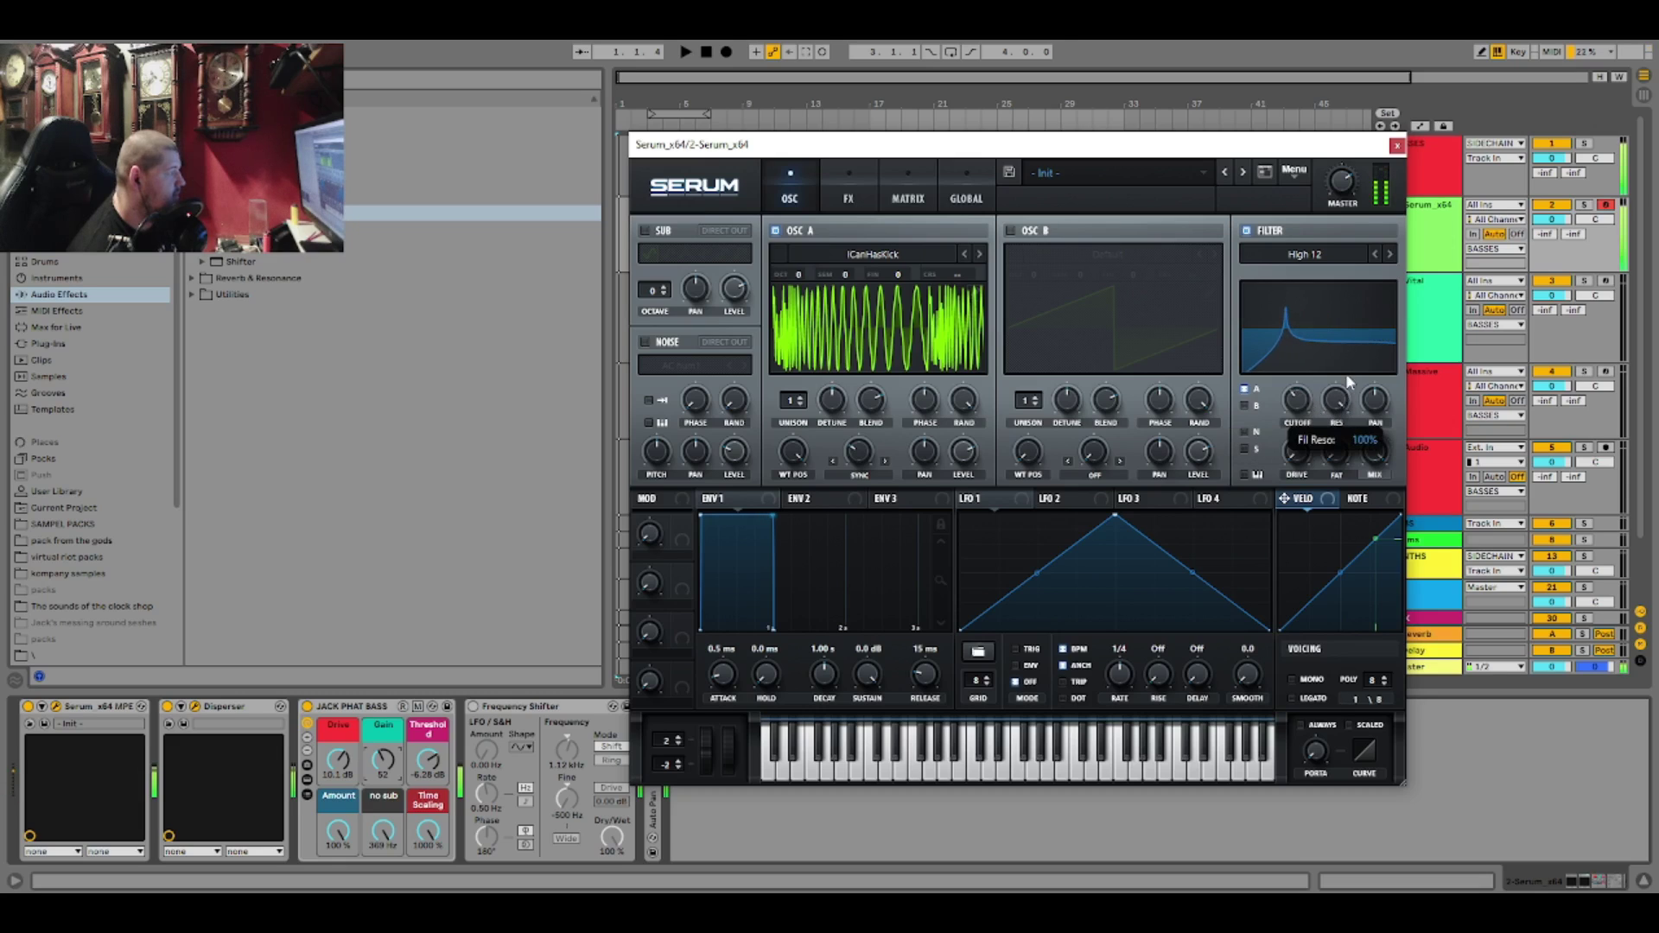
{"action": "left_click_drag", "start_coordinate": [1336, 451], "coordinate": [1377, 289]}
{"action": "left_click_drag", "start_coordinate": [1309, 463], "coordinate": [1309, 358]}
- Adjust oscillator A's sync amount and review the distortion and compressor in the effects chain
{"action": "mouse_move", "coordinate": [859, 453]}
{"action": "left_mouse_down"}
{"action": "mouse_move", "coordinate": [866, 435]}
{"action": "mouse_move", "coordinate": [862, 464]}
{"action": "left_mouse_up"}
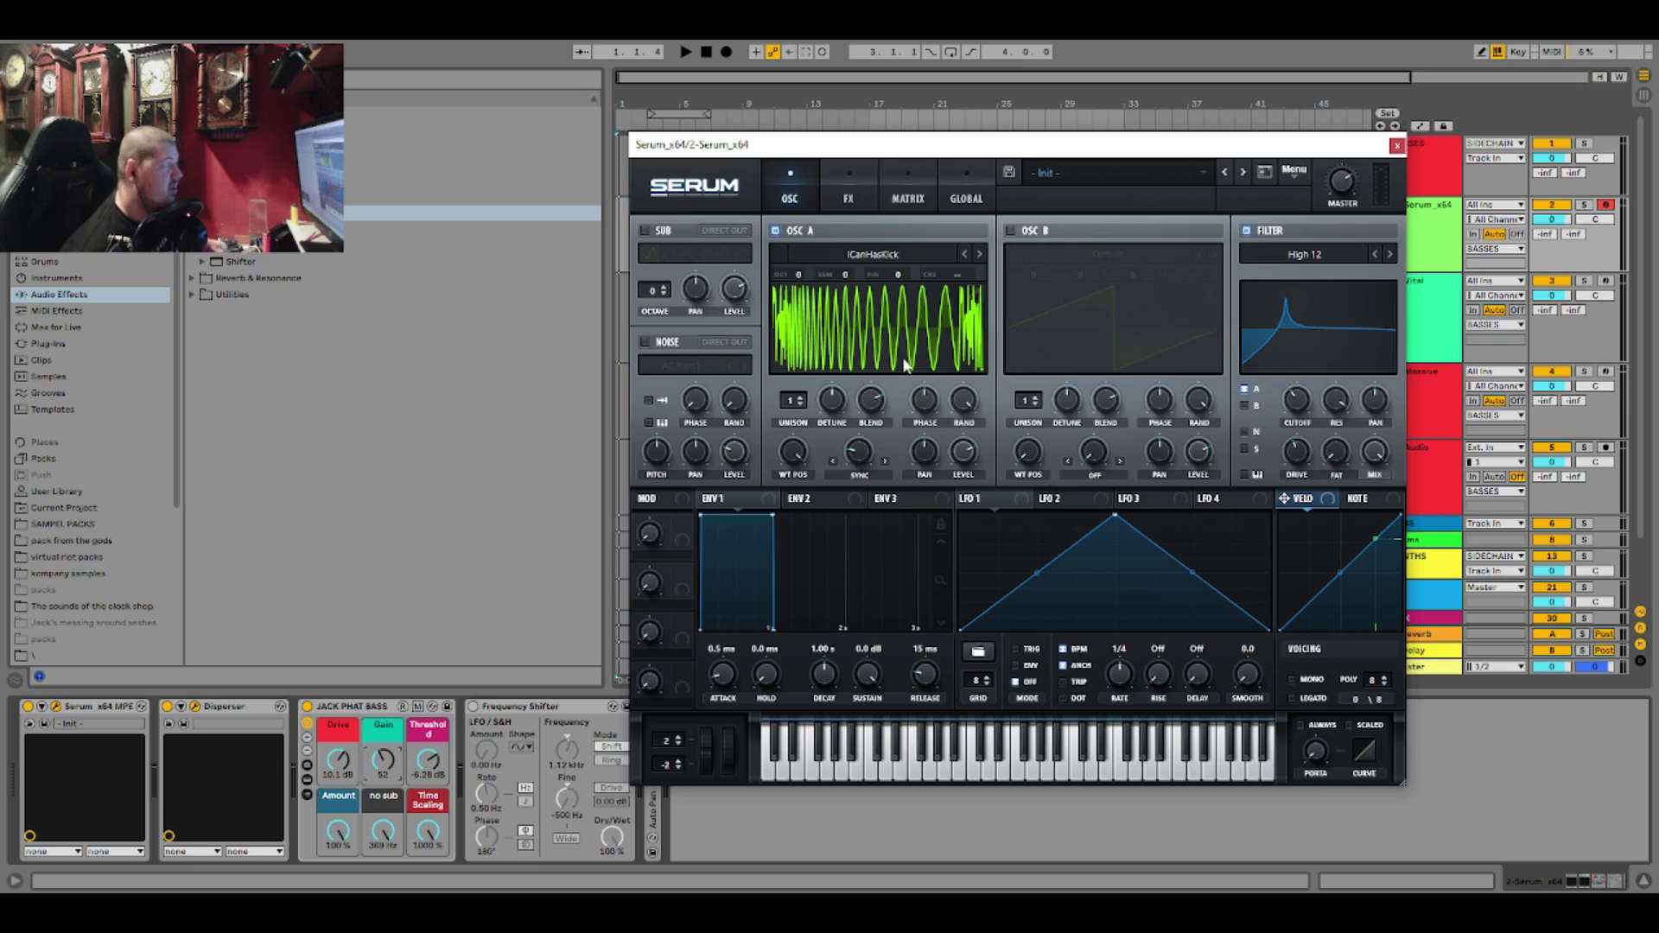
{"action": "left_click", "coordinate": [851, 192]}
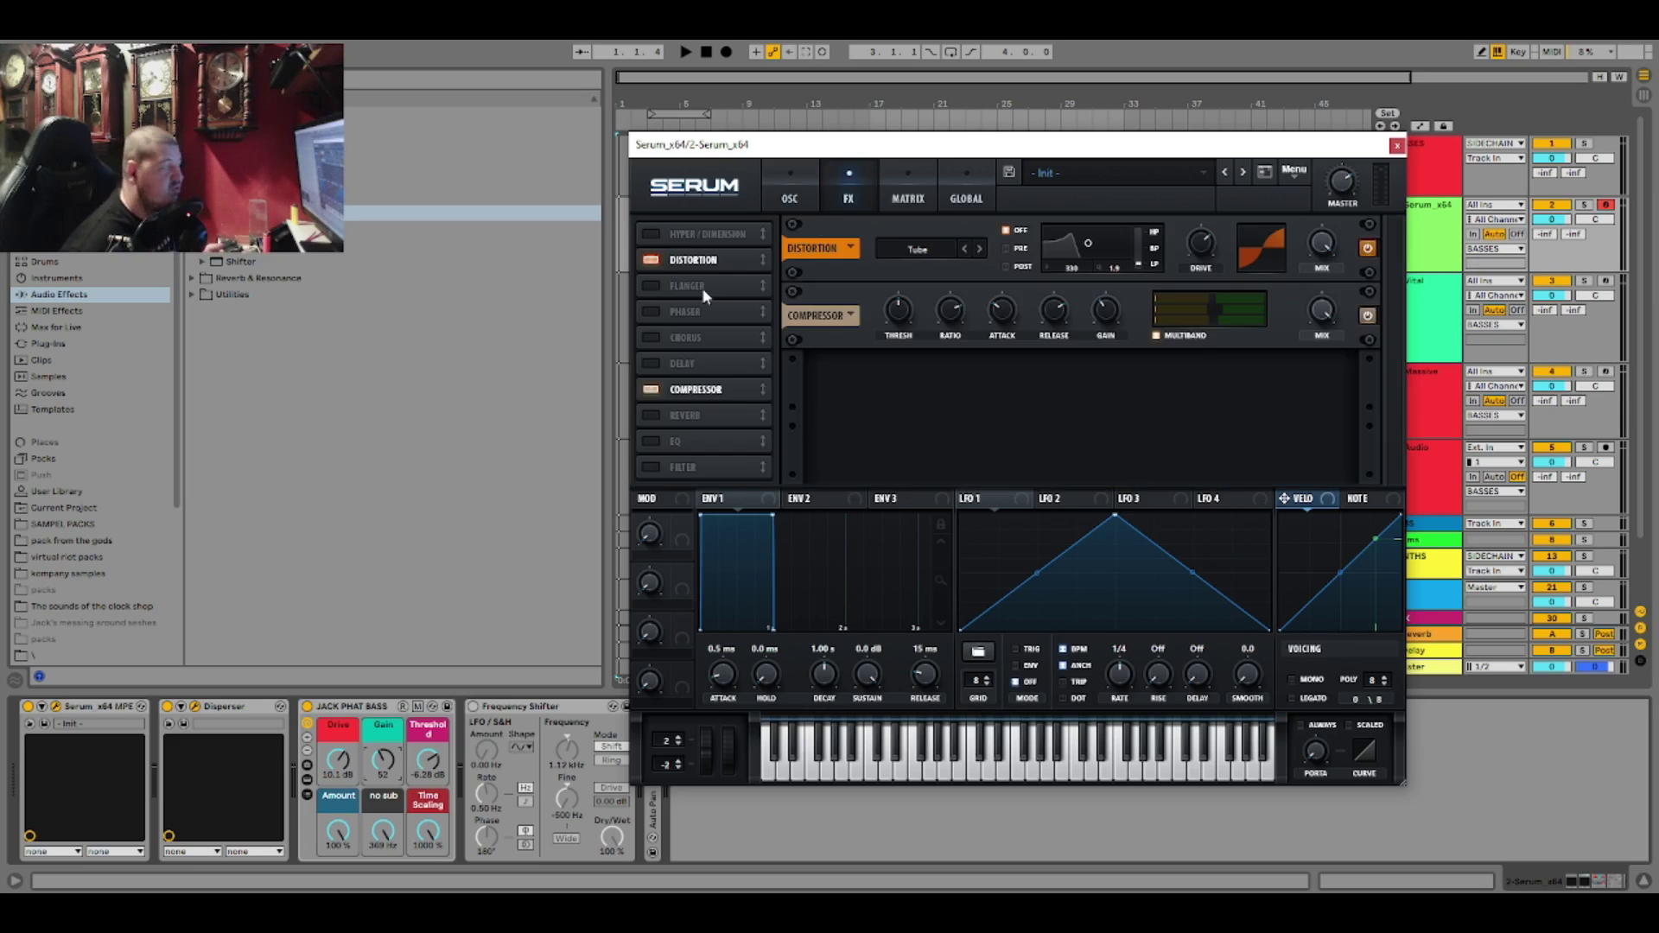
{"action": "left_click", "coordinate": [790, 192]}
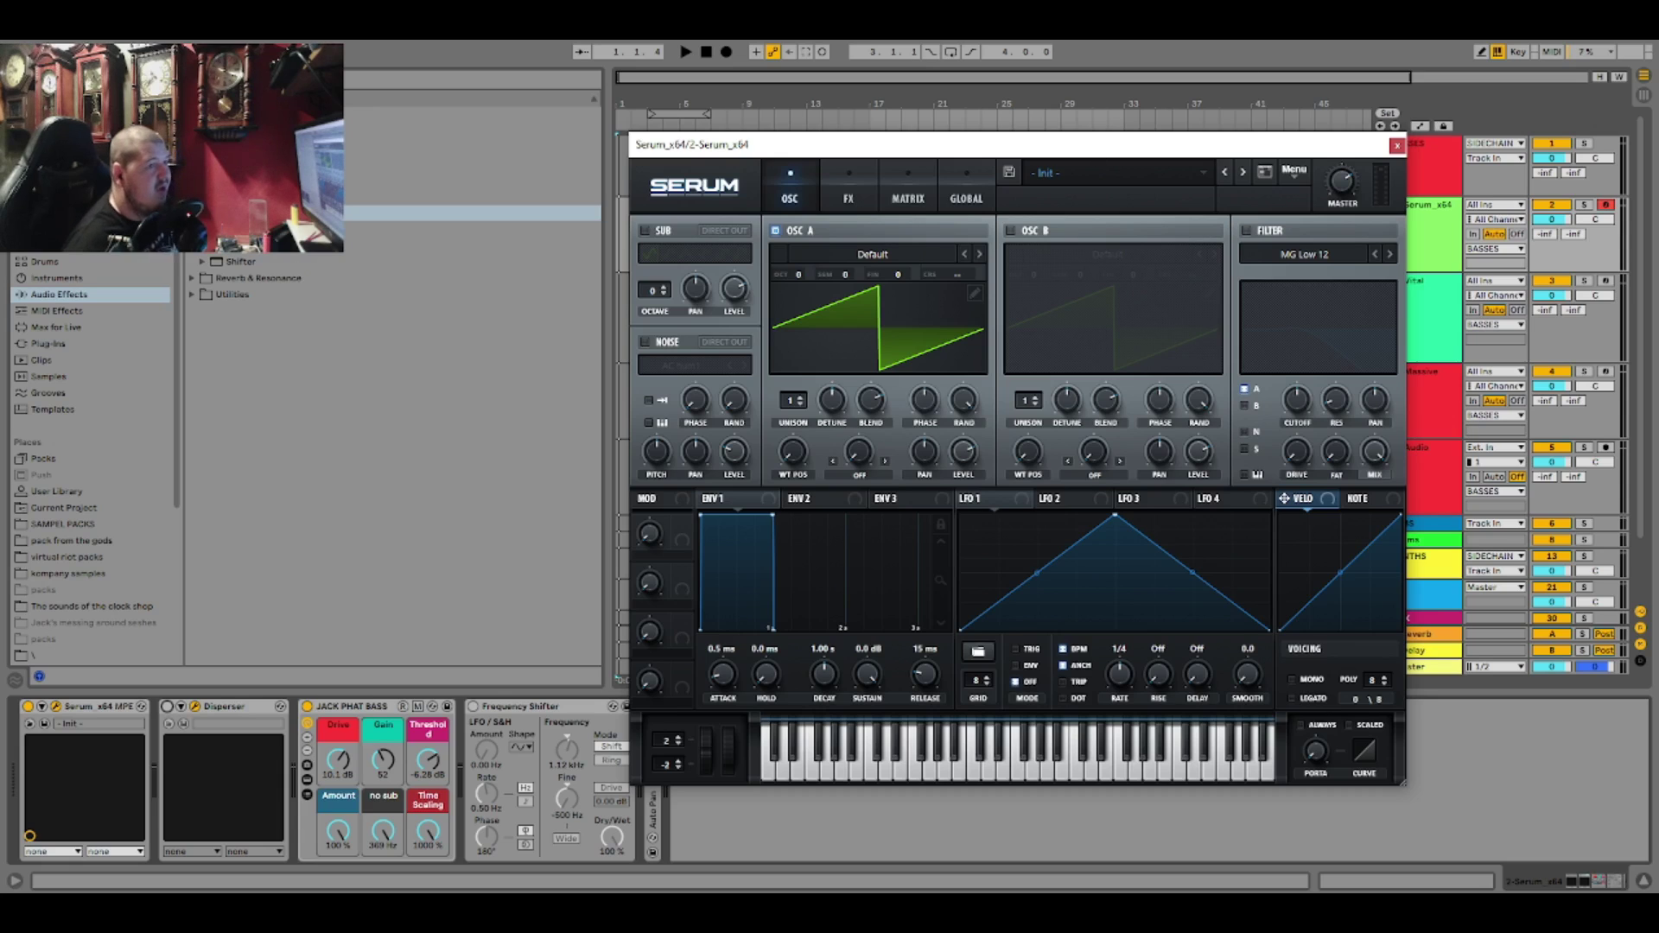
- Load the analog Basic Shapes wavetable in oscillator A and move its wavetable position to the square wave
{"action": "left_click", "coordinate": [886, 254]}
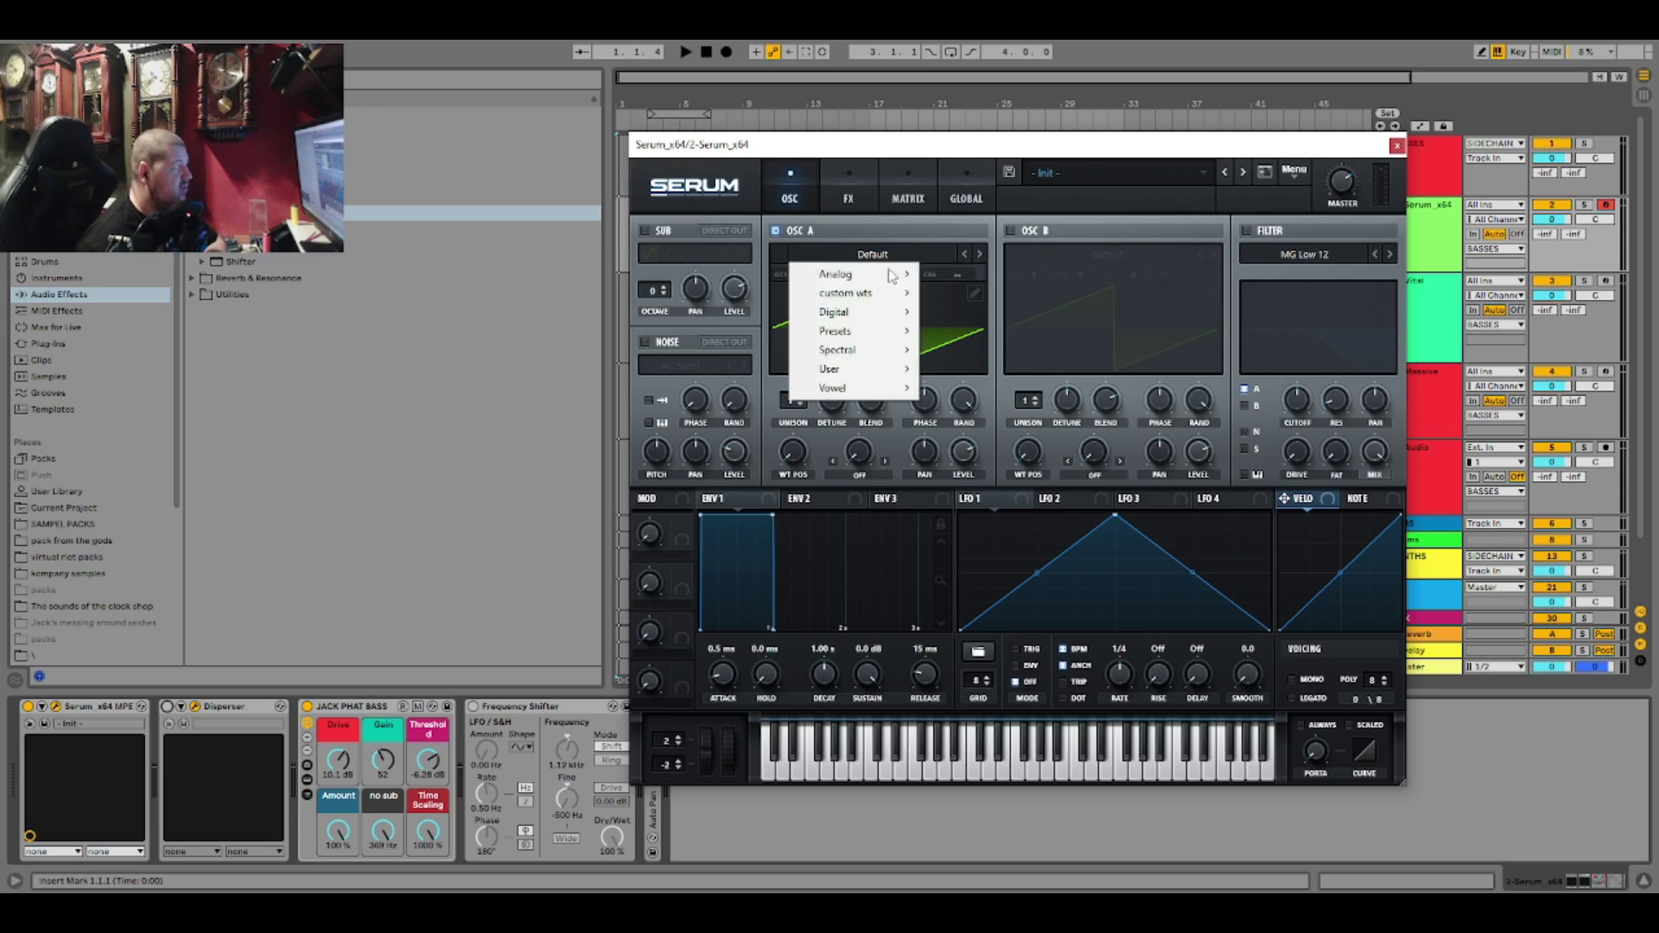
{"action": "mouse_move", "coordinate": [888, 278]}
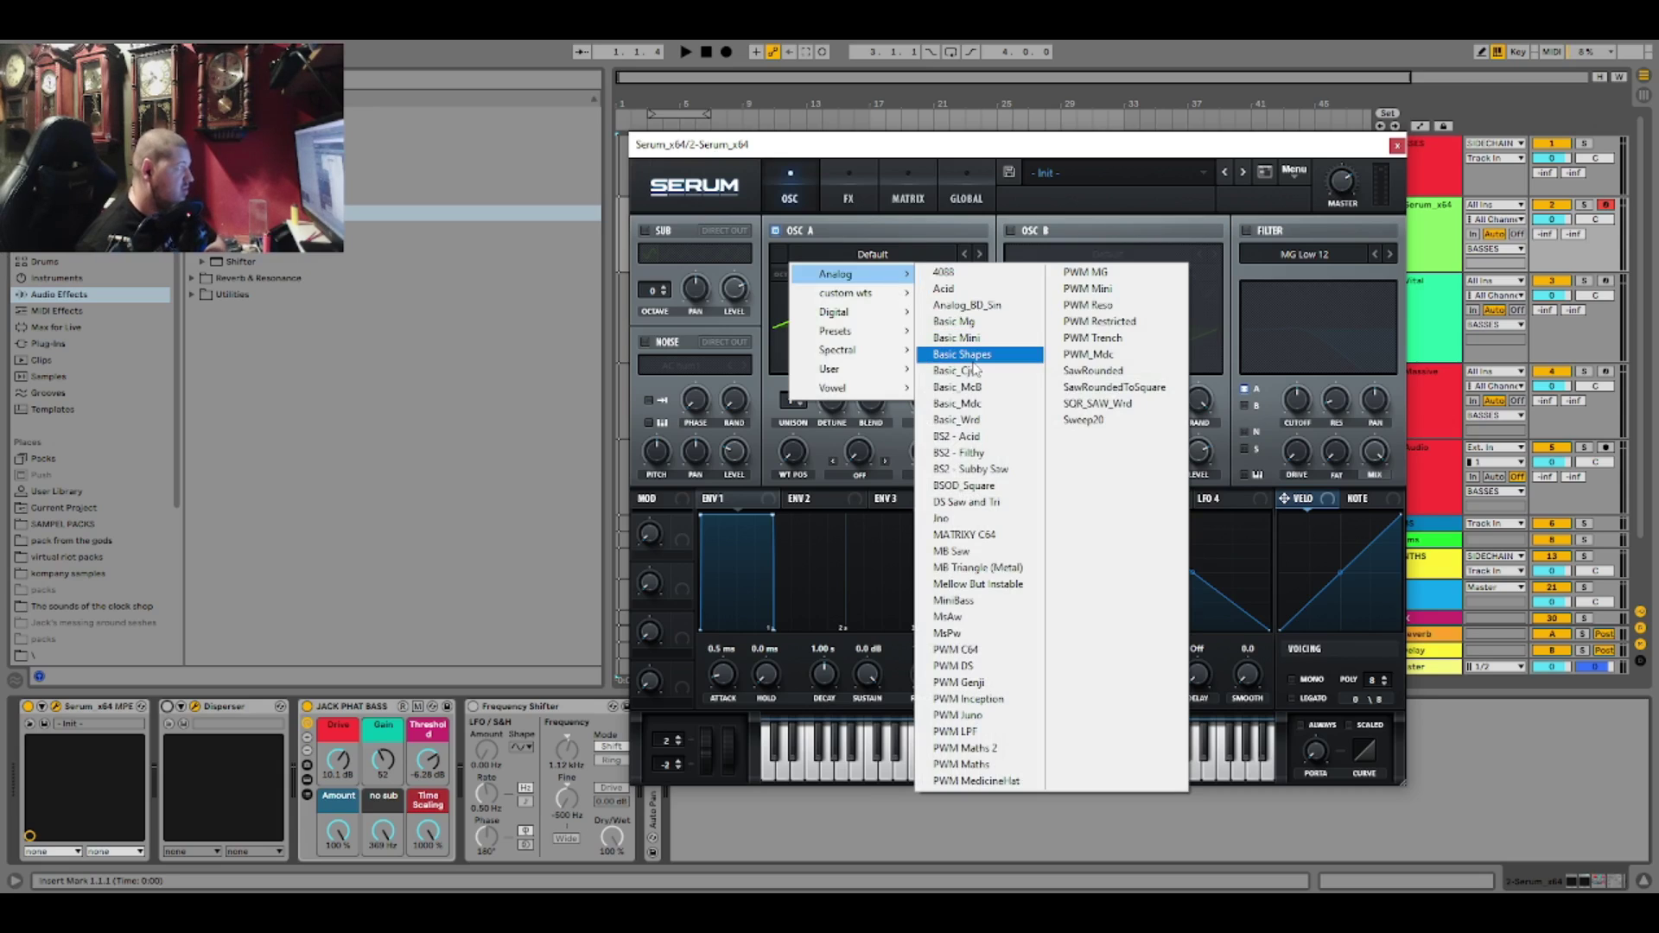
{"action": "left_click", "coordinate": [959, 354]}
{"action": "left_click_drag", "start_coordinate": [792, 451], "coordinate": [850, 391]}
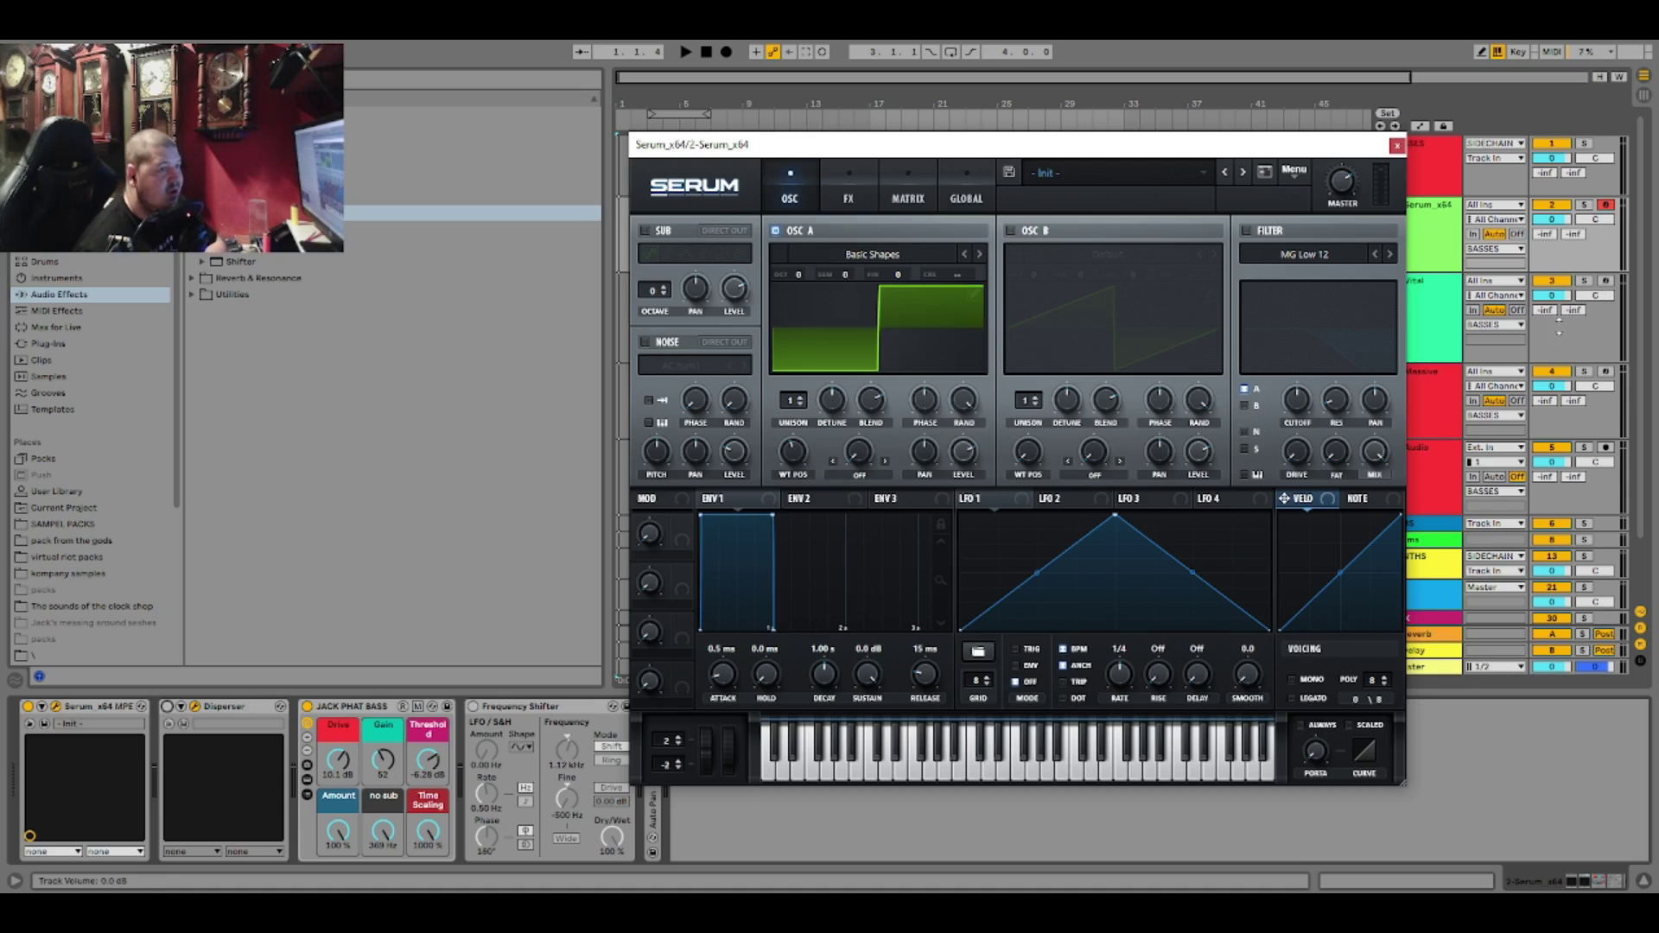
- Turn on oscillator B, load the analog Basic Shapes wavetable, and move its wavetable position to the saw wave
{"action": "left_click", "coordinate": [1011, 231]}
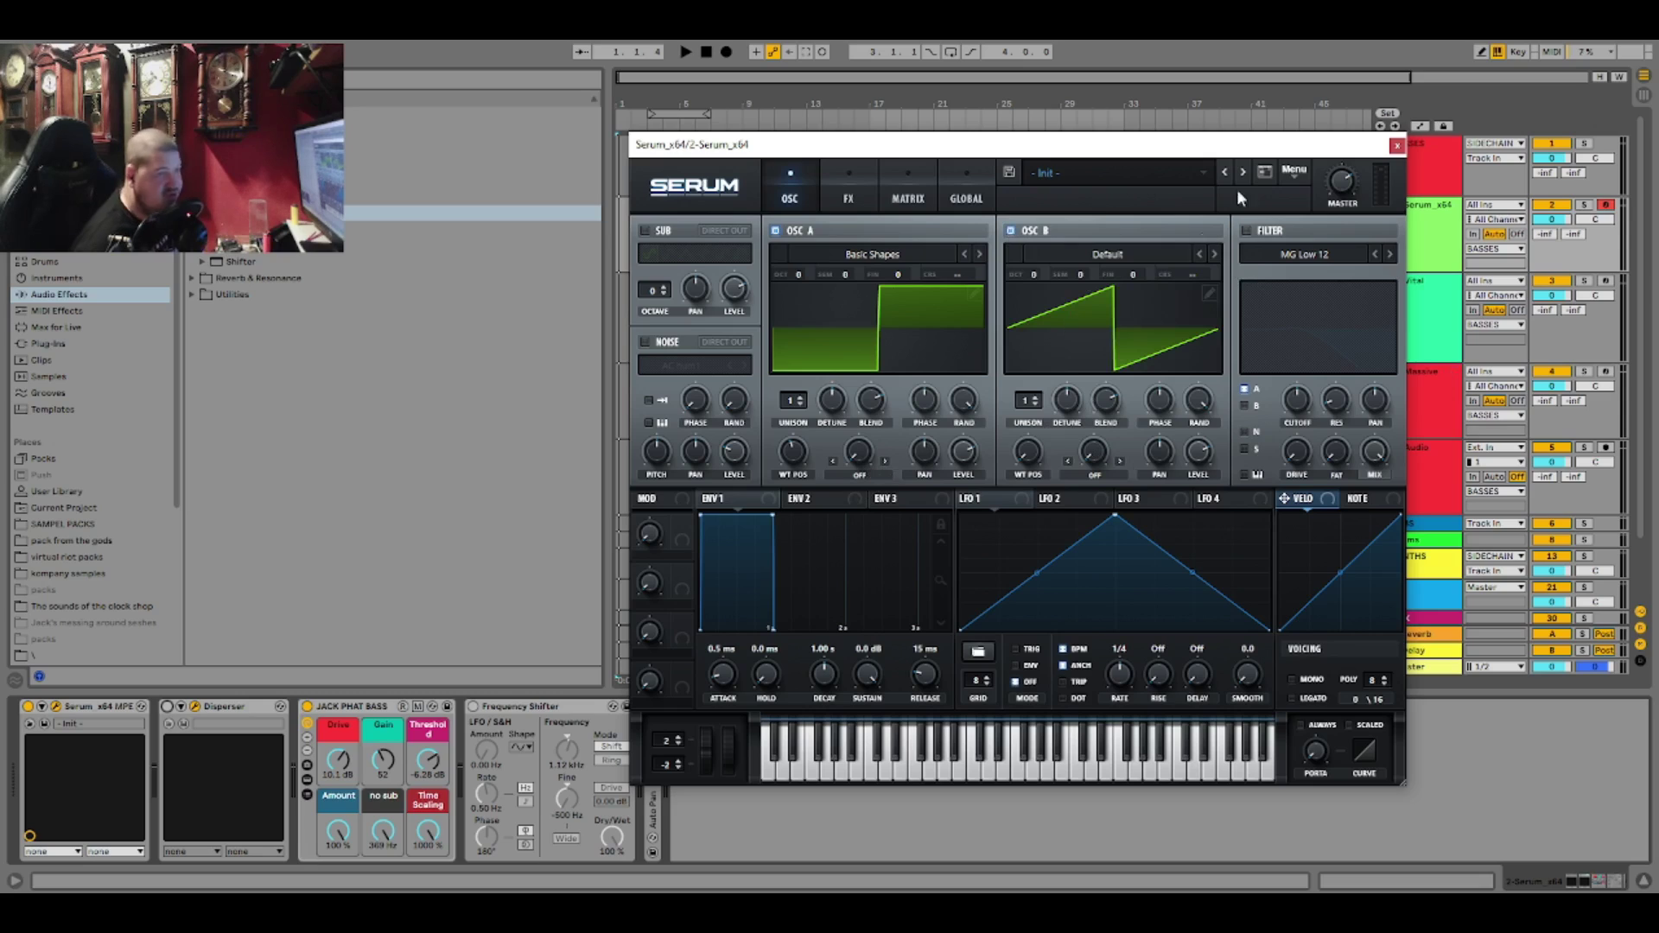
{"action": "left_click", "coordinate": [1158, 251]}
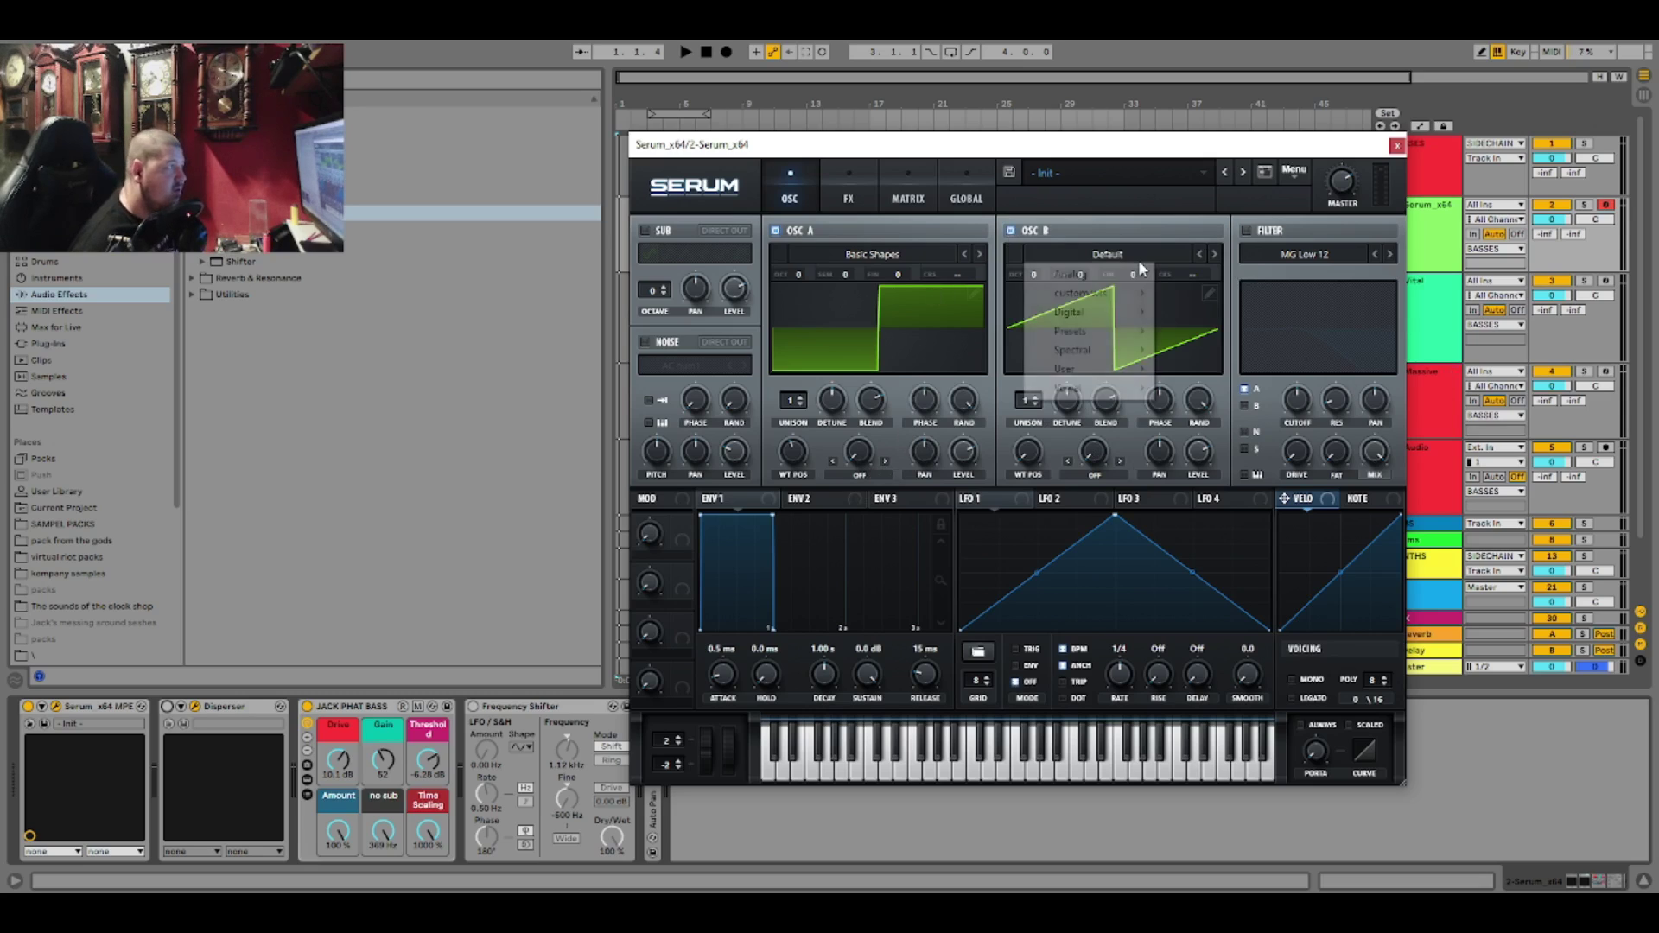
{"action": "mouse_move", "coordinate": [1067, 291]}
{"action": "left_click", "coordinate": [1197, 354]}
{"action": "left_click_drag", "start_coordinate": [1027, 451], "coordinate": [1027, 427]}
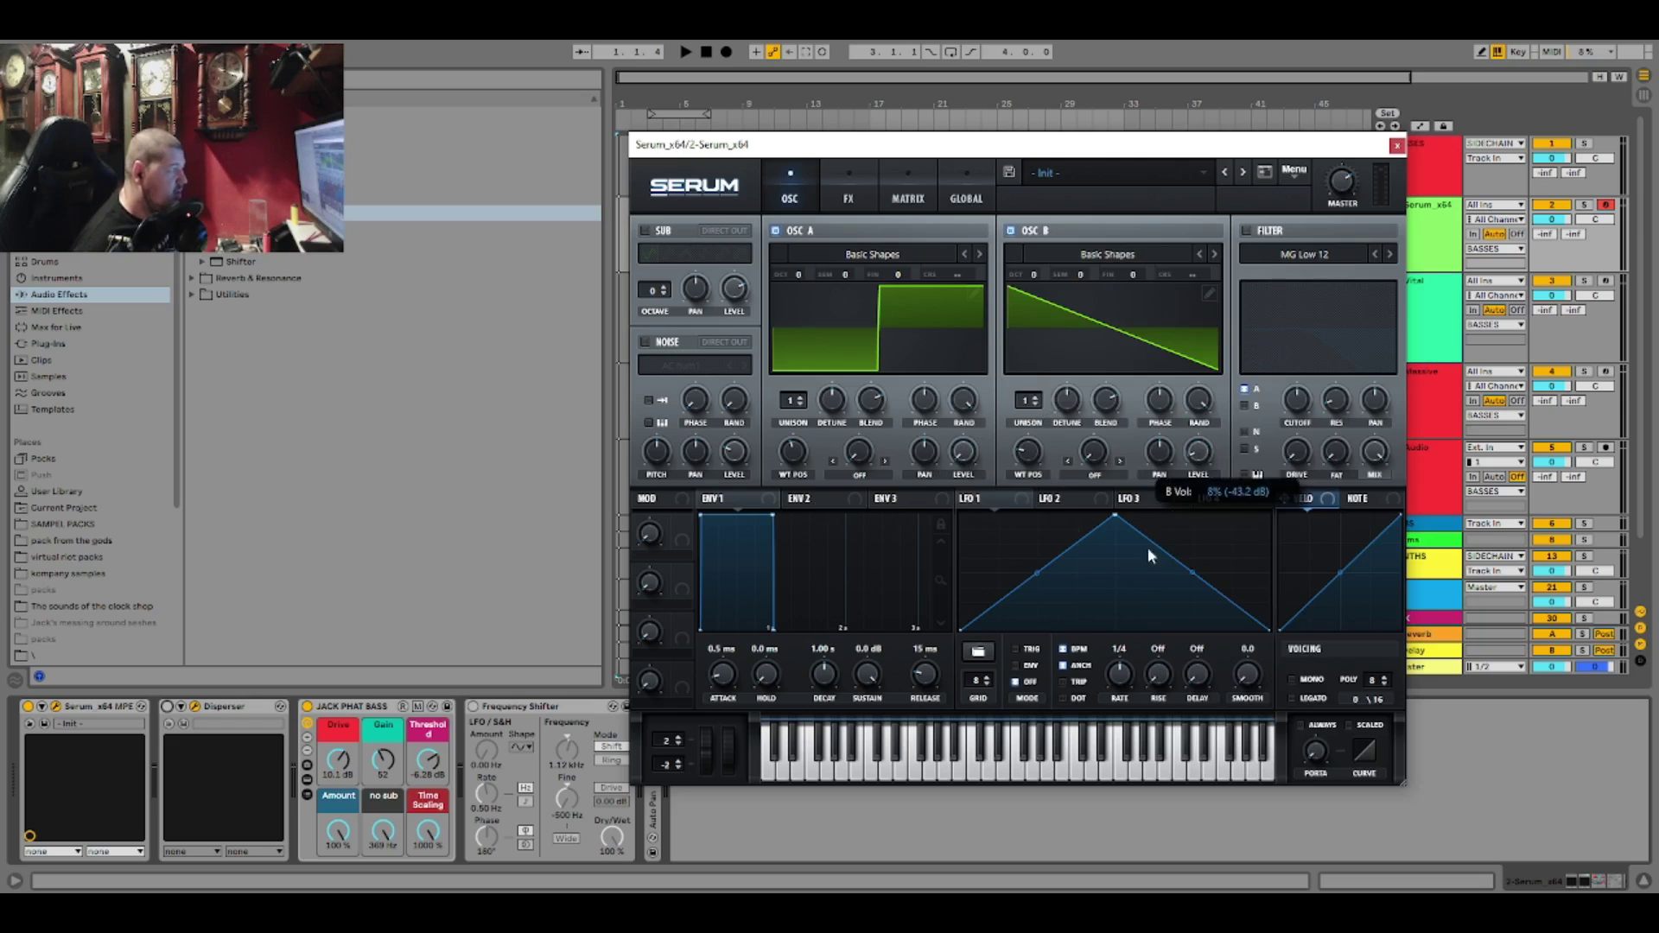
- Shape LFO 1 as a fast rise that holds at maximum, set it to ENV mode, and assign it to oscillator A's level
{"action": "left_click_drag", "start_coordinate": [1120, 515], "coordinate": [998, 516]}
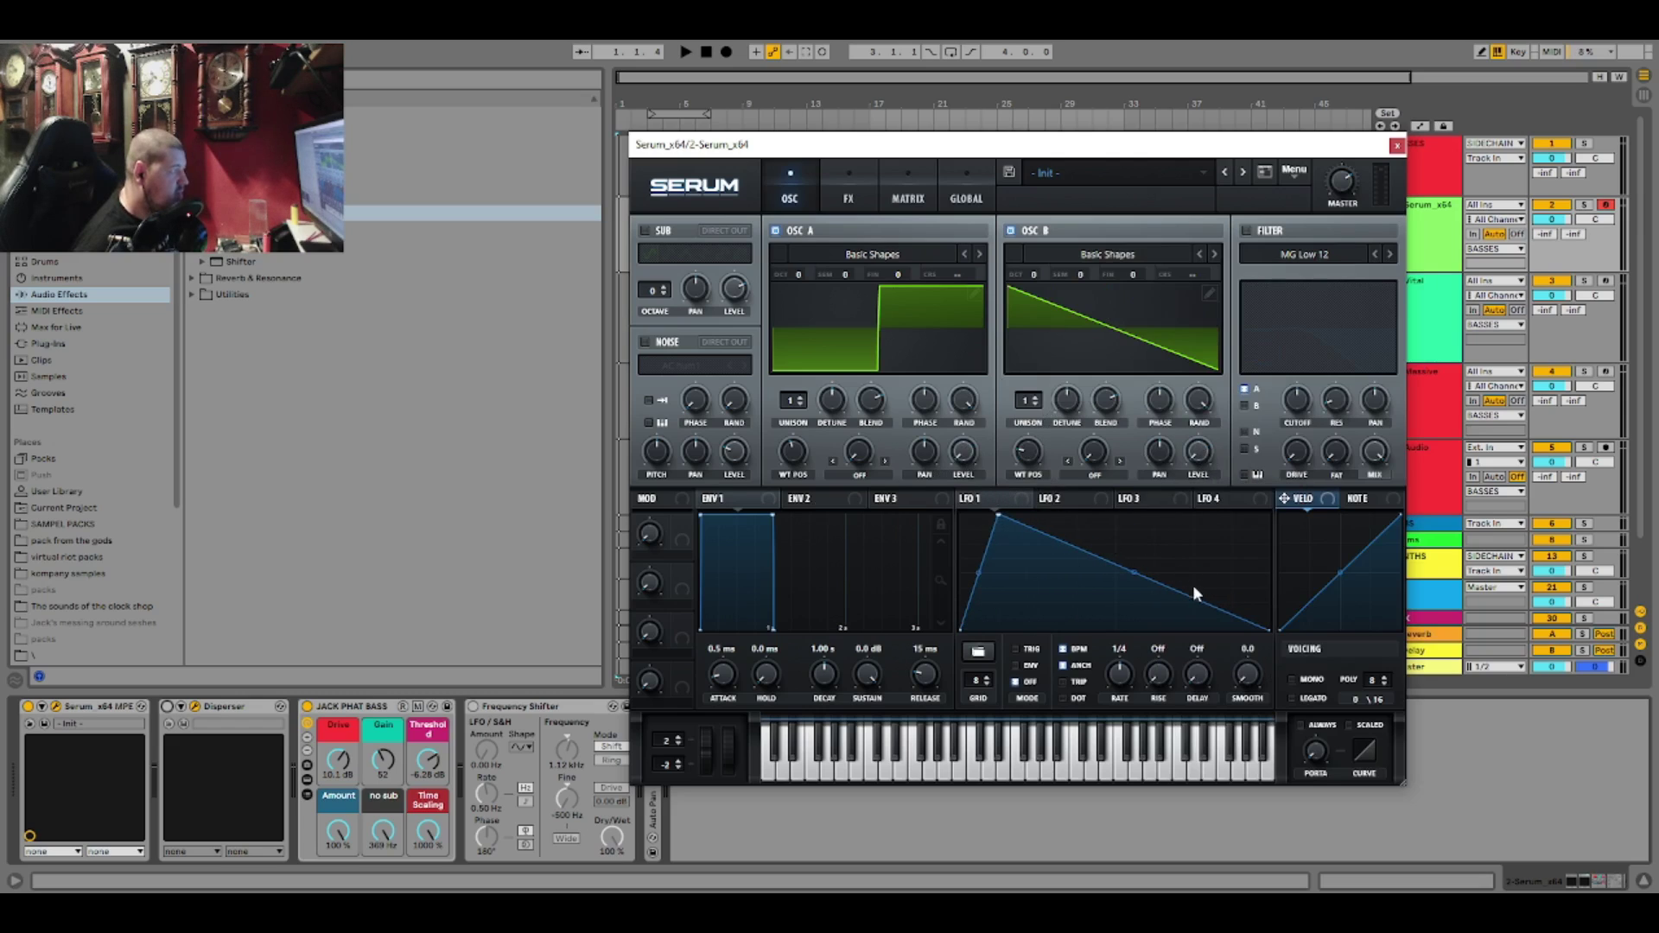
{"action": "left_click_drag", "start_coordinate": [1193, 584], "coordinate": [1192, 519]}
{"action": "left_click", "coordinate": [1016, 665]}
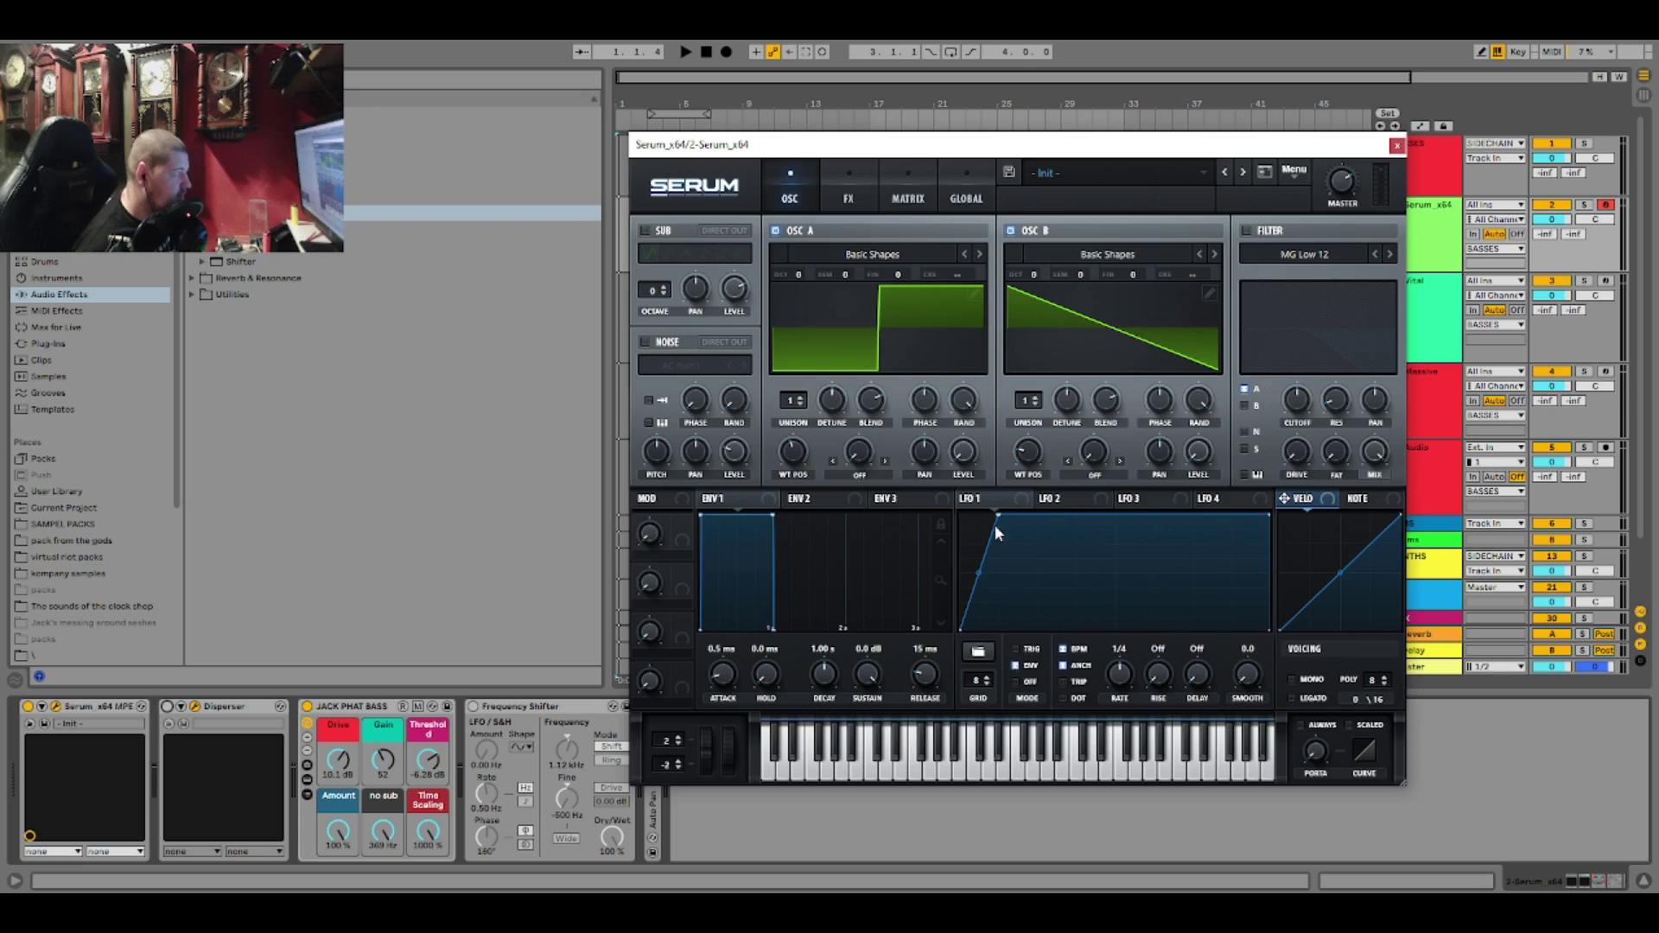
{"action": "left_click_drag", "start_coordinate": [964, 499], "coordinate": [964, 451]}
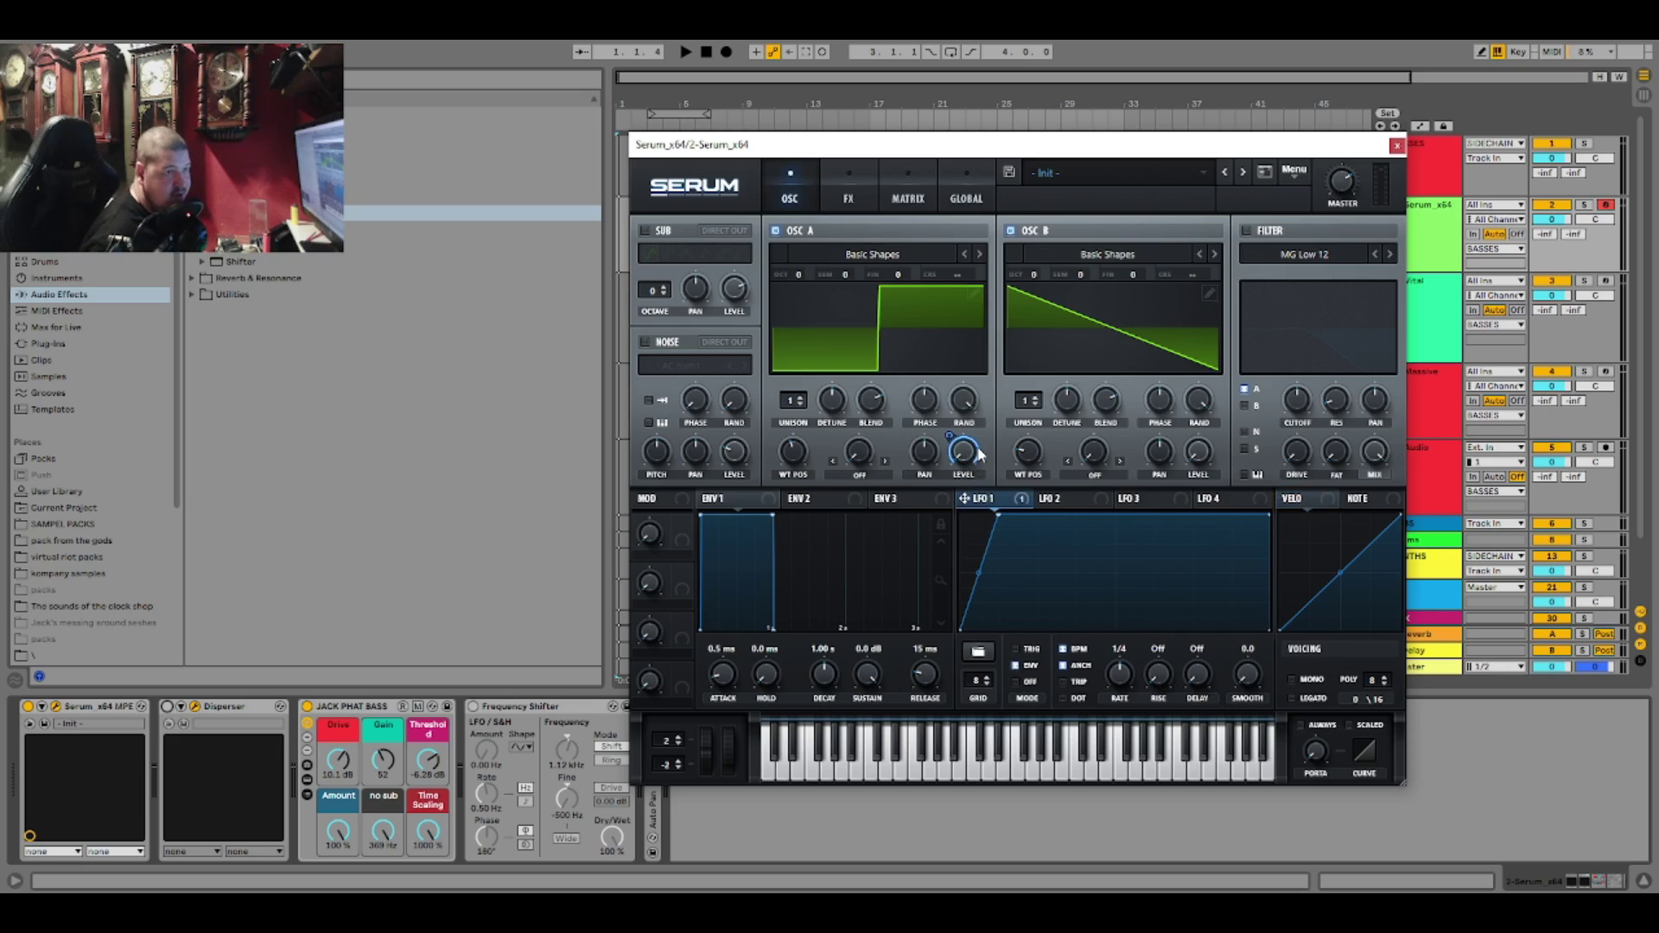
{"action": "right_click", "coordinate": [980, 453]}
{"action": "left_click", "coordinate": [624, 288]}
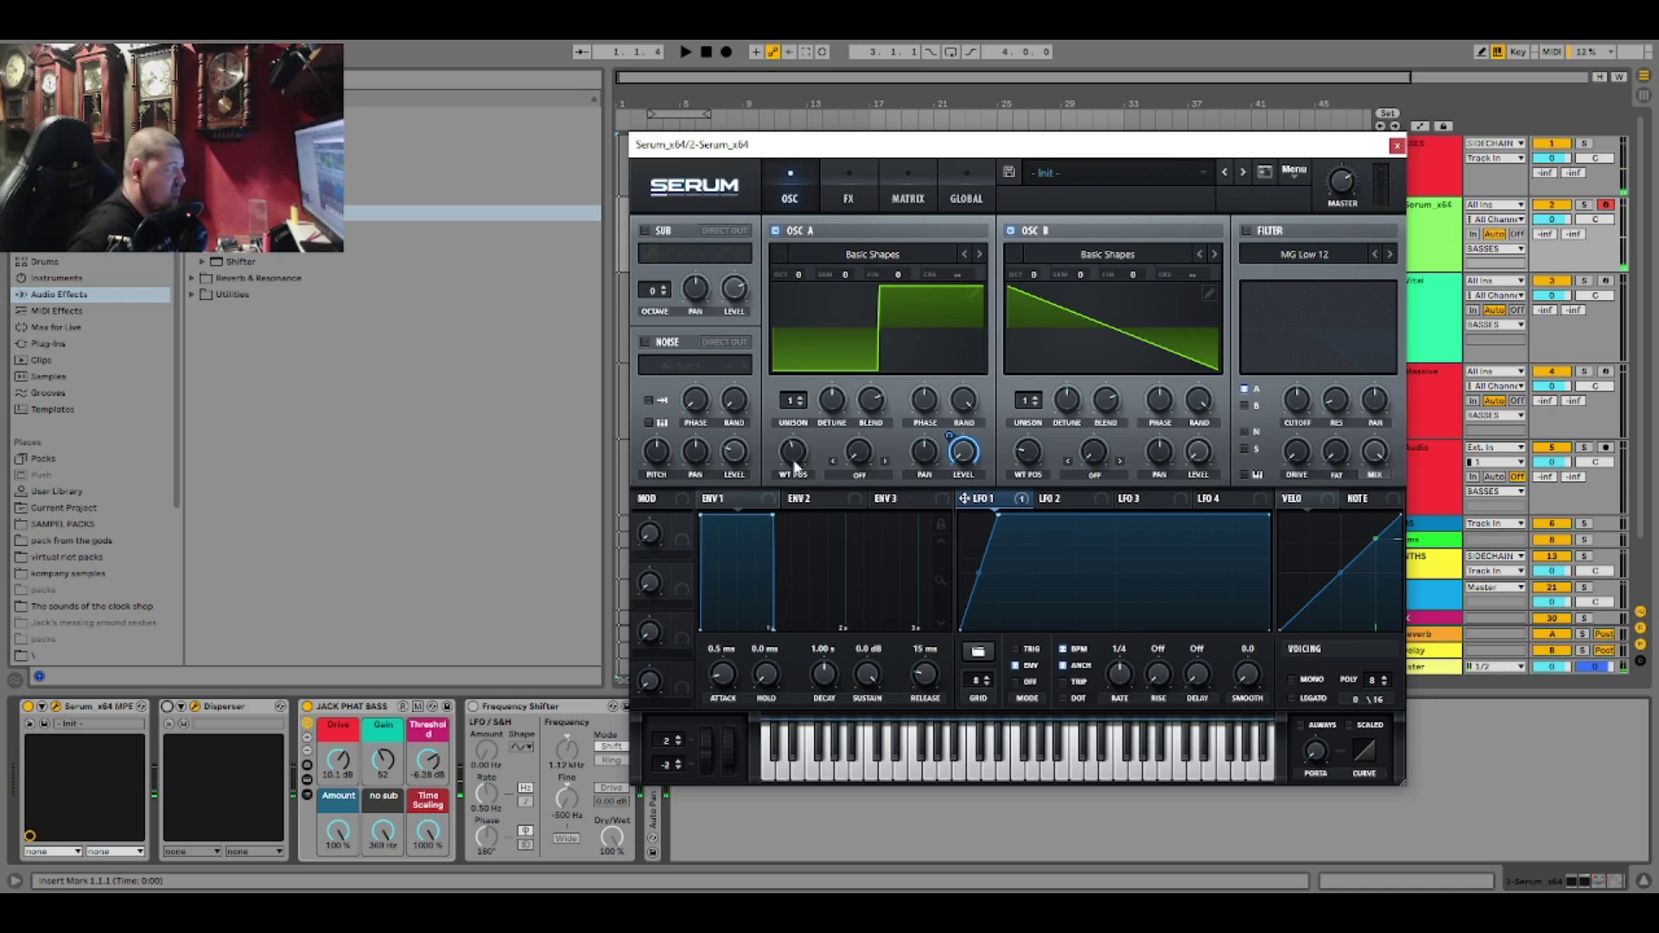
- Set oscillator A's warp mode to FM (From B) and raise the warp amount to about 63%
{"action": "left_click", "coordinate": [863, 474]}
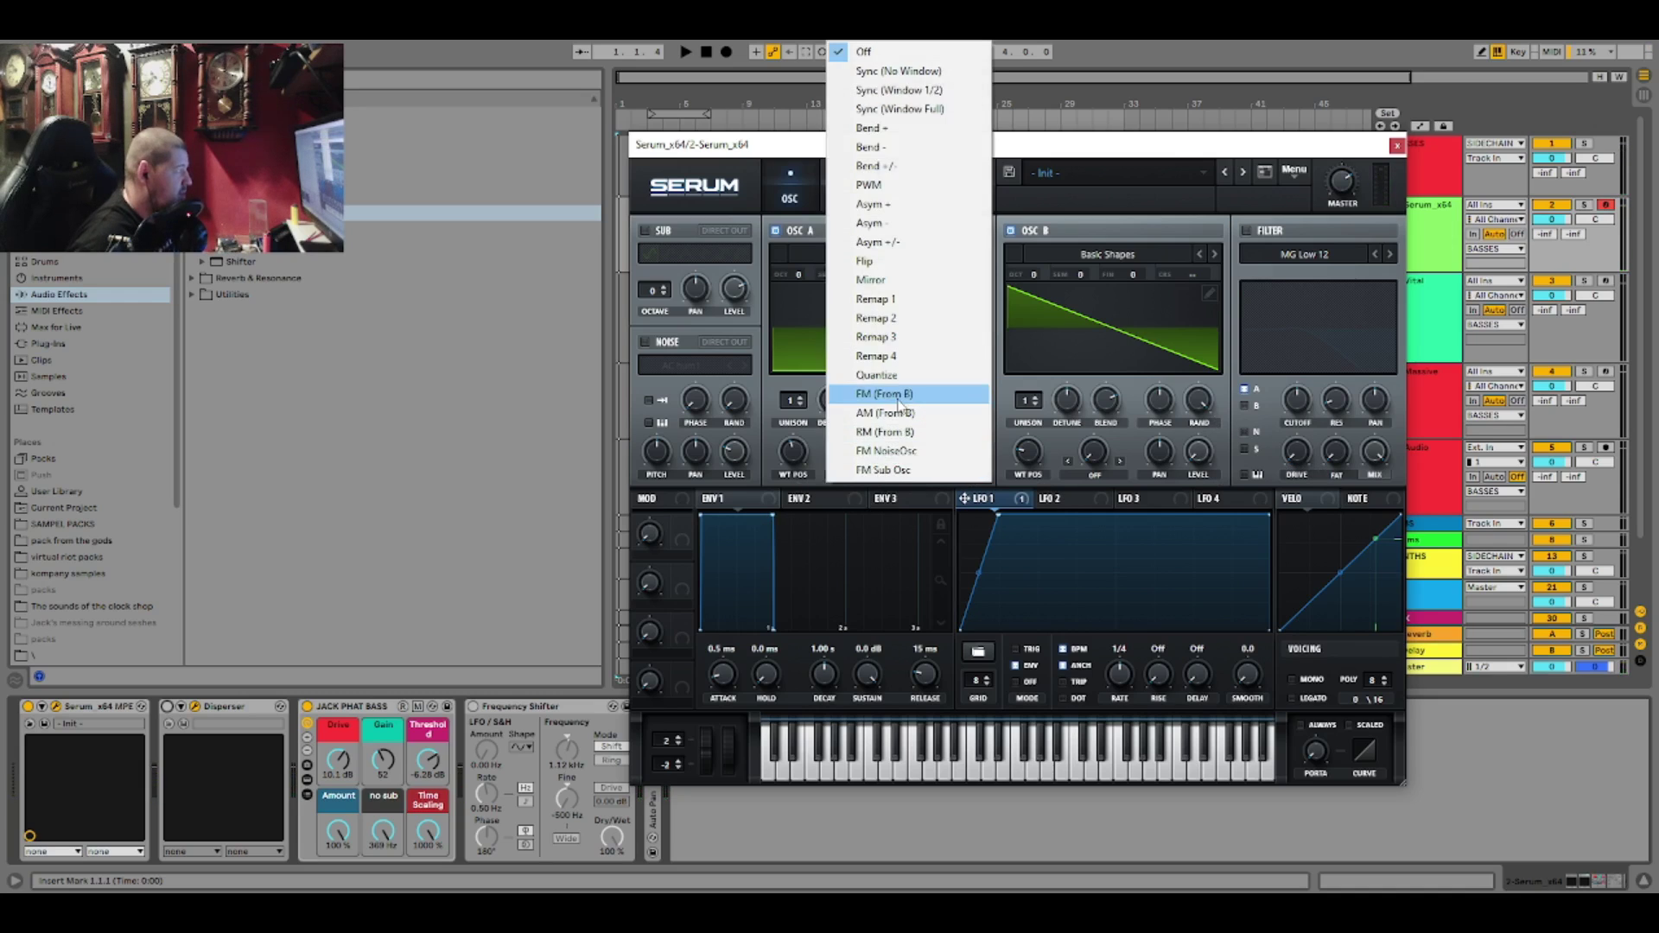
{"action": "left_click", "coordinate": [872, 389]}
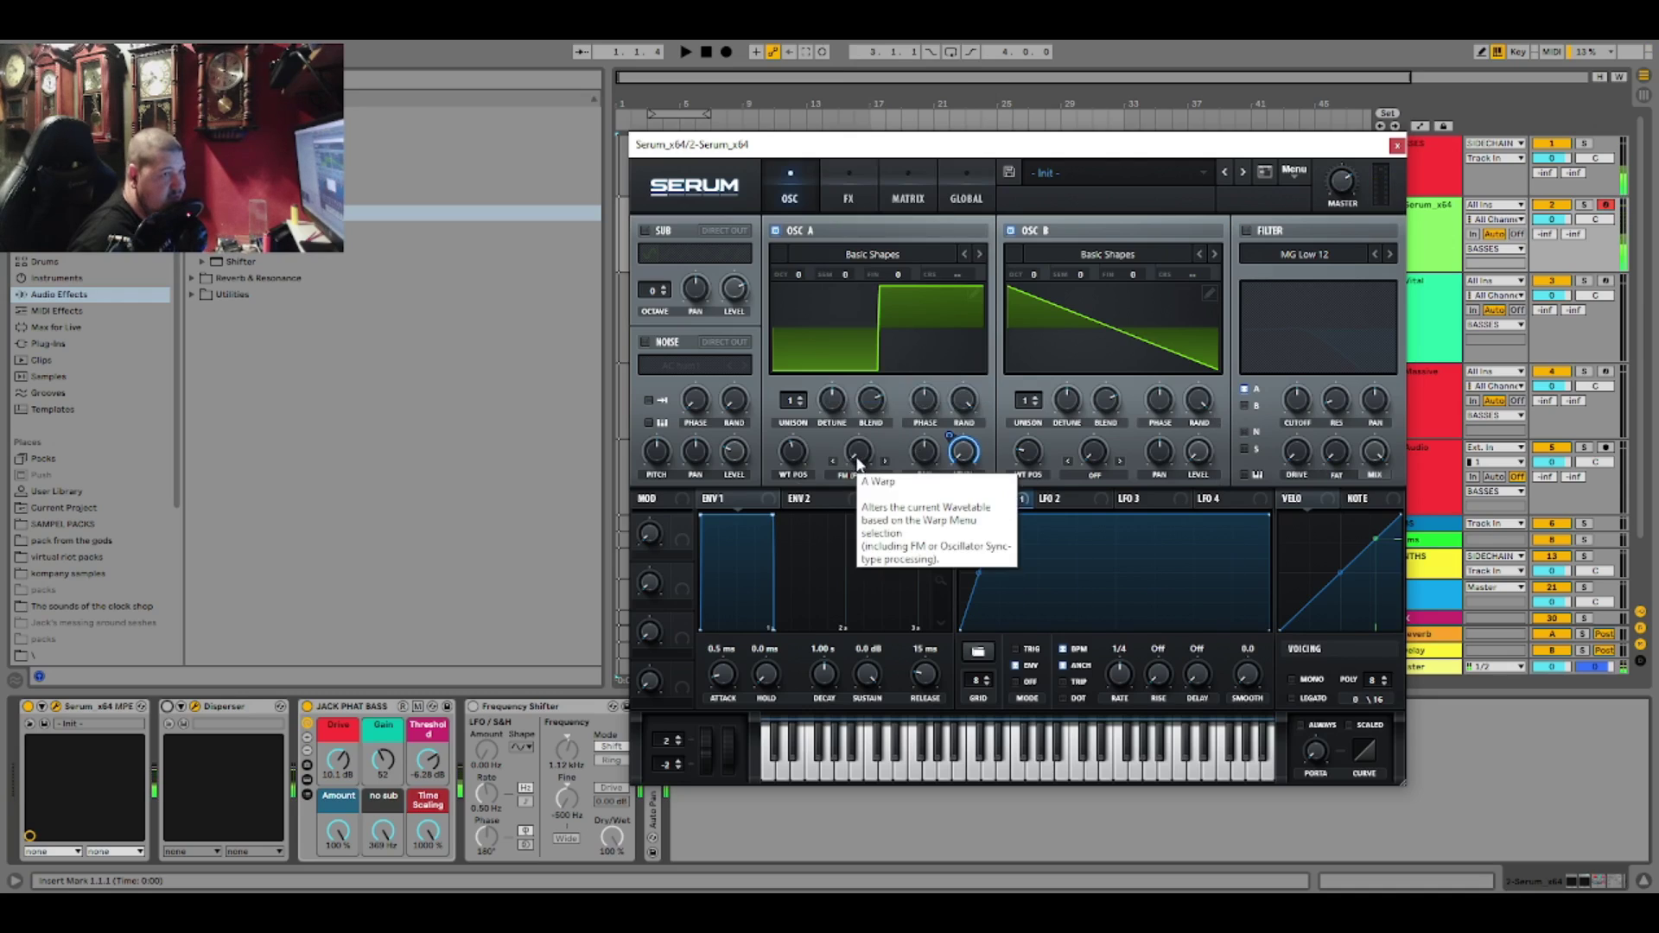
{"action": "left_click_drag", "start_coordinate": [858, 464], "coordinate": [858, 454]}
{"action": "mouse_move", "coordinate": [876, 396]}
{"action": "left_mouse_down"}
{"action": "mouse_move", "coordinate": [884, 340]}
{"action": "mouse_move", "coordinate": [887, 429]}
{"action": "mouse_move", "coordinate": [899, 385]}
{"action": "left_mouse_up"}
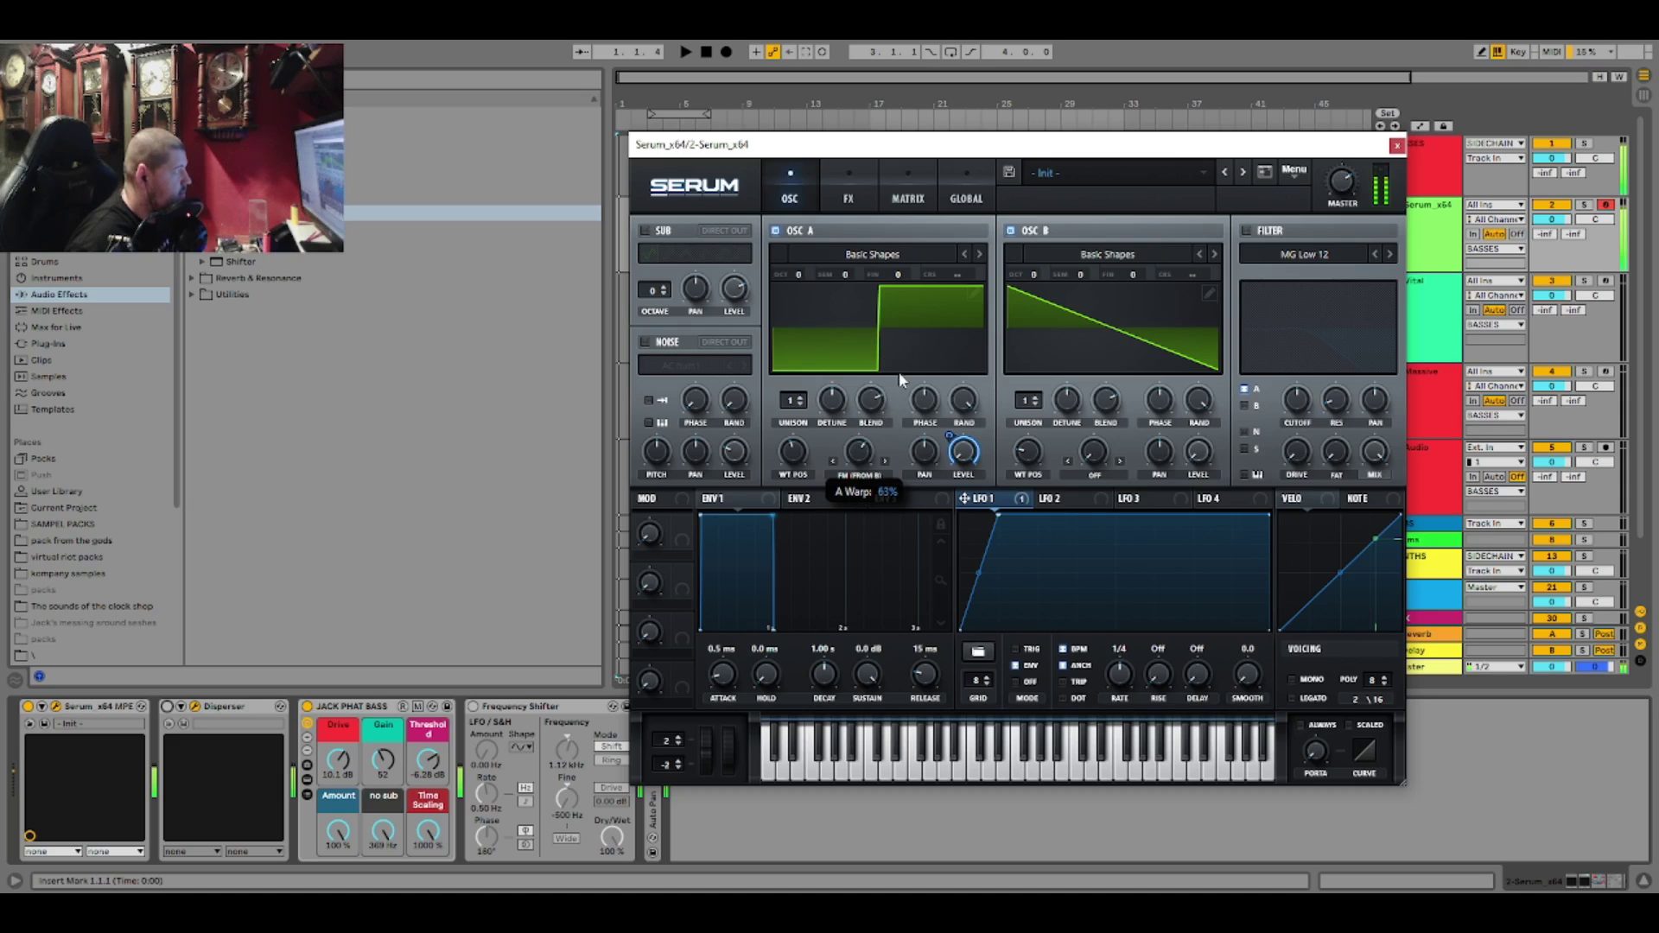
{"action": "left_click_drag", "start_coordinate": [901, 372], "coordinate": [901, 378]}
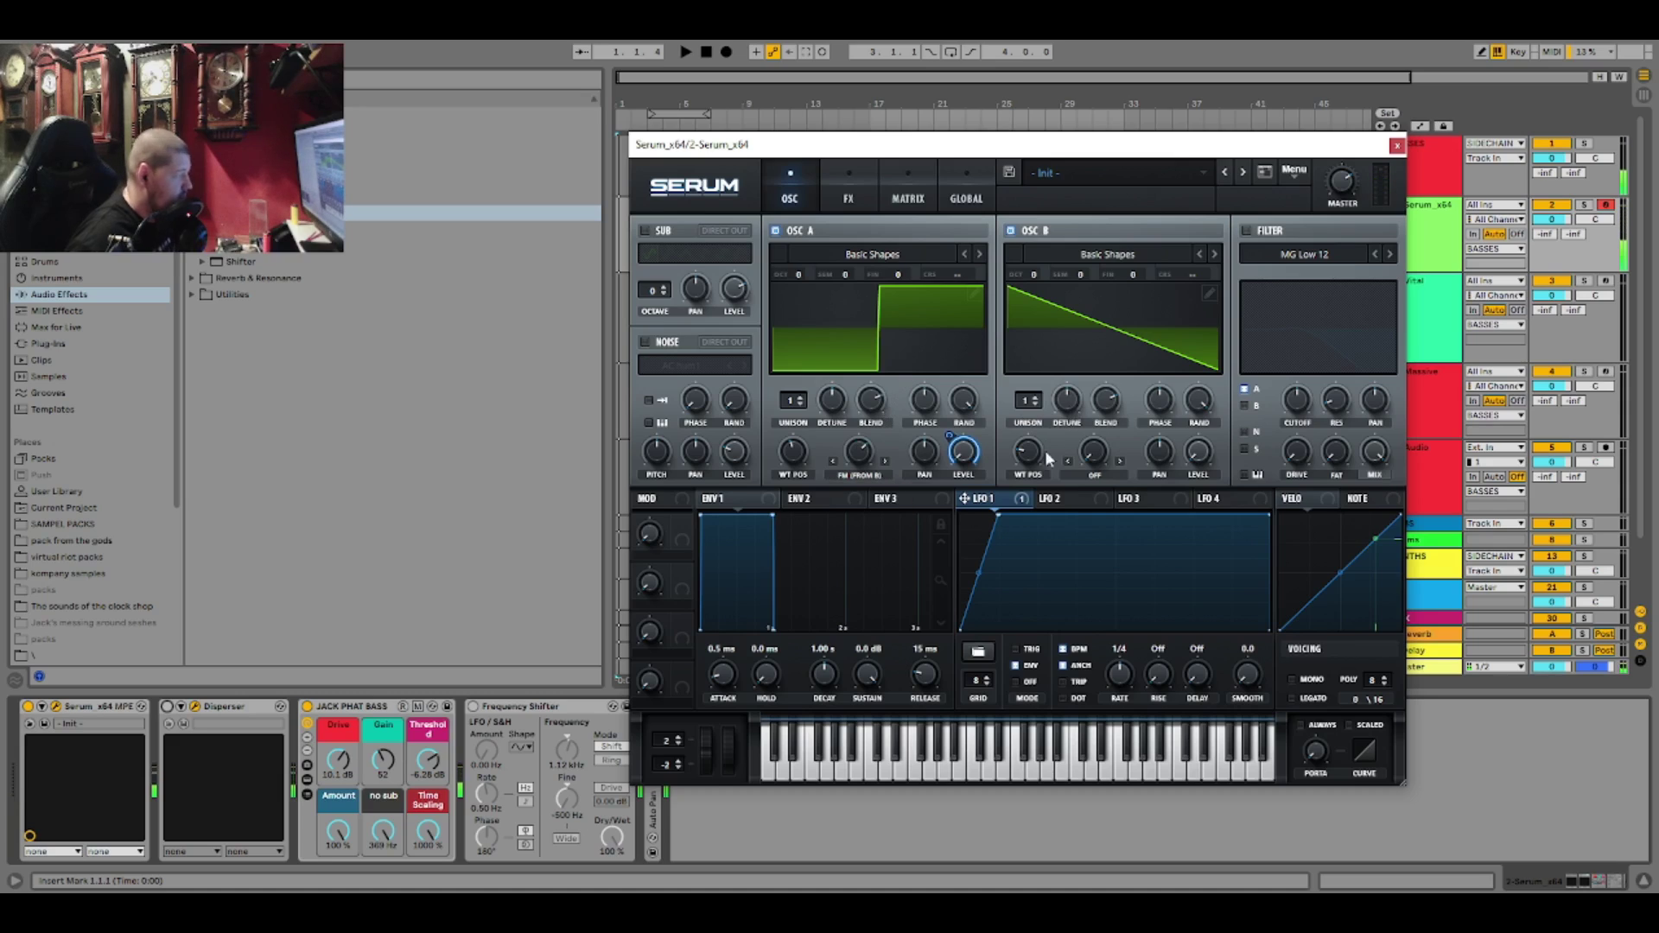
- Raise the JACK PHAT BASS rack's gain to 82 and drive to 18.3 dB, and readjust oscillator A's FM amount
{"action": "left_click", "coordinate": [381, 764]}
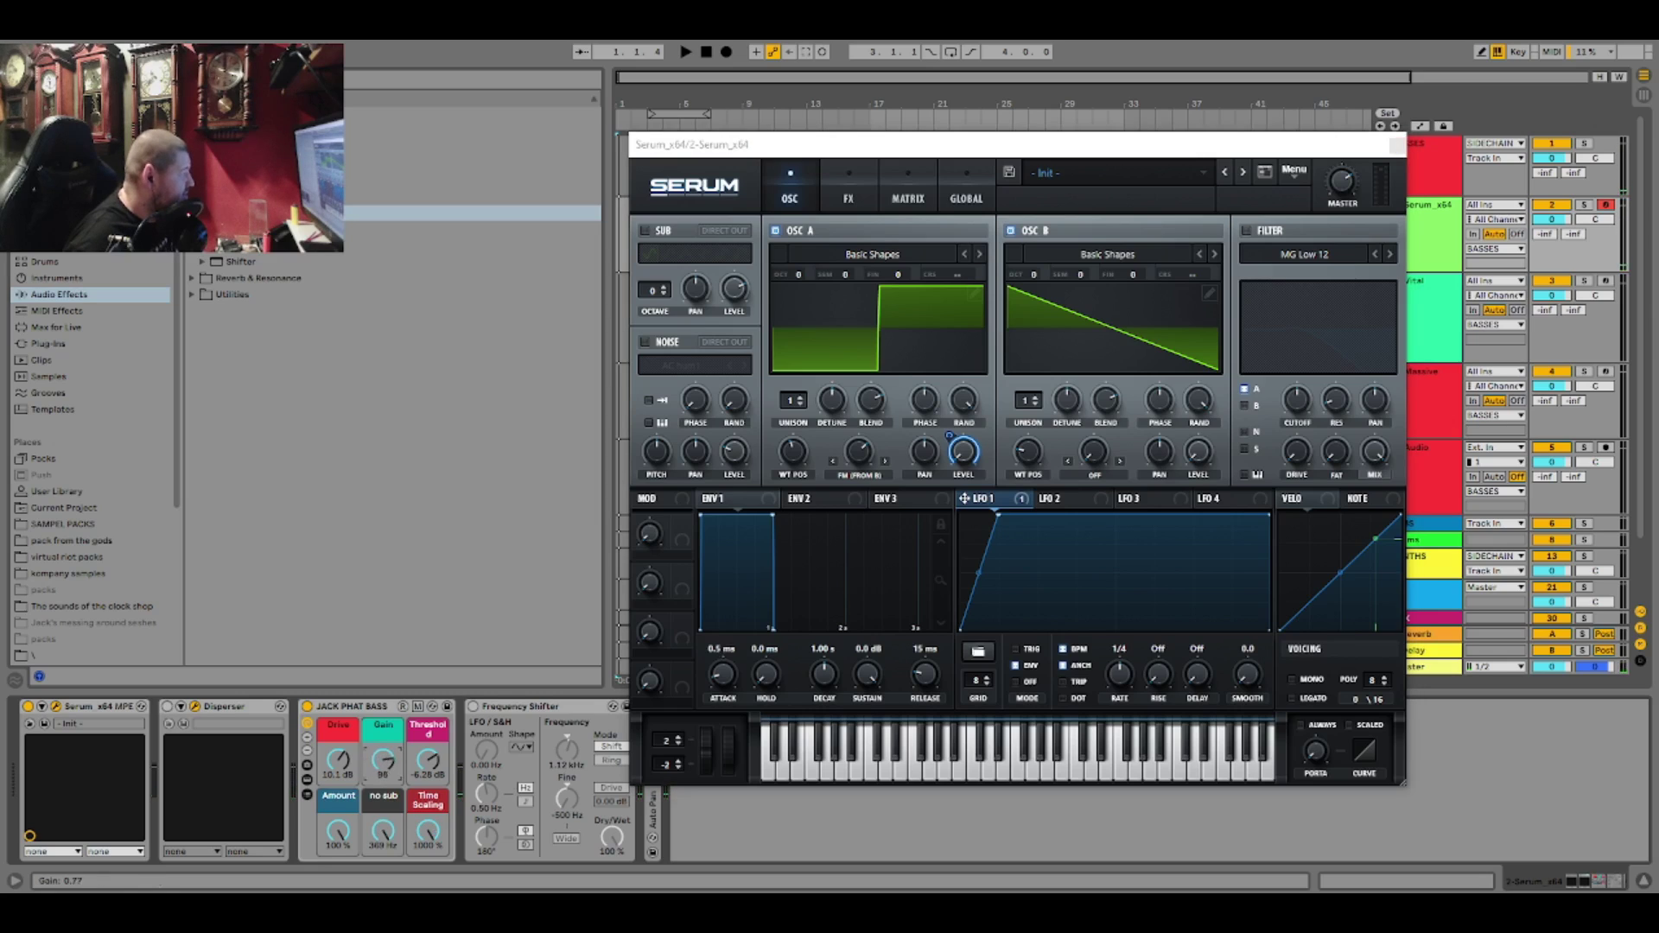
{"action": "left_click", "coordinate": [853, 471]}
{"action": "mouse_move", "coordinate": [853, 471]}
{"action": "left_mouse_down"}
{"action": "mouse_move", "coordinate": [843, 542]}
{"action": "mouse_move", "coordinate": [882, 467]}
{"action": "left_mouse_up"}
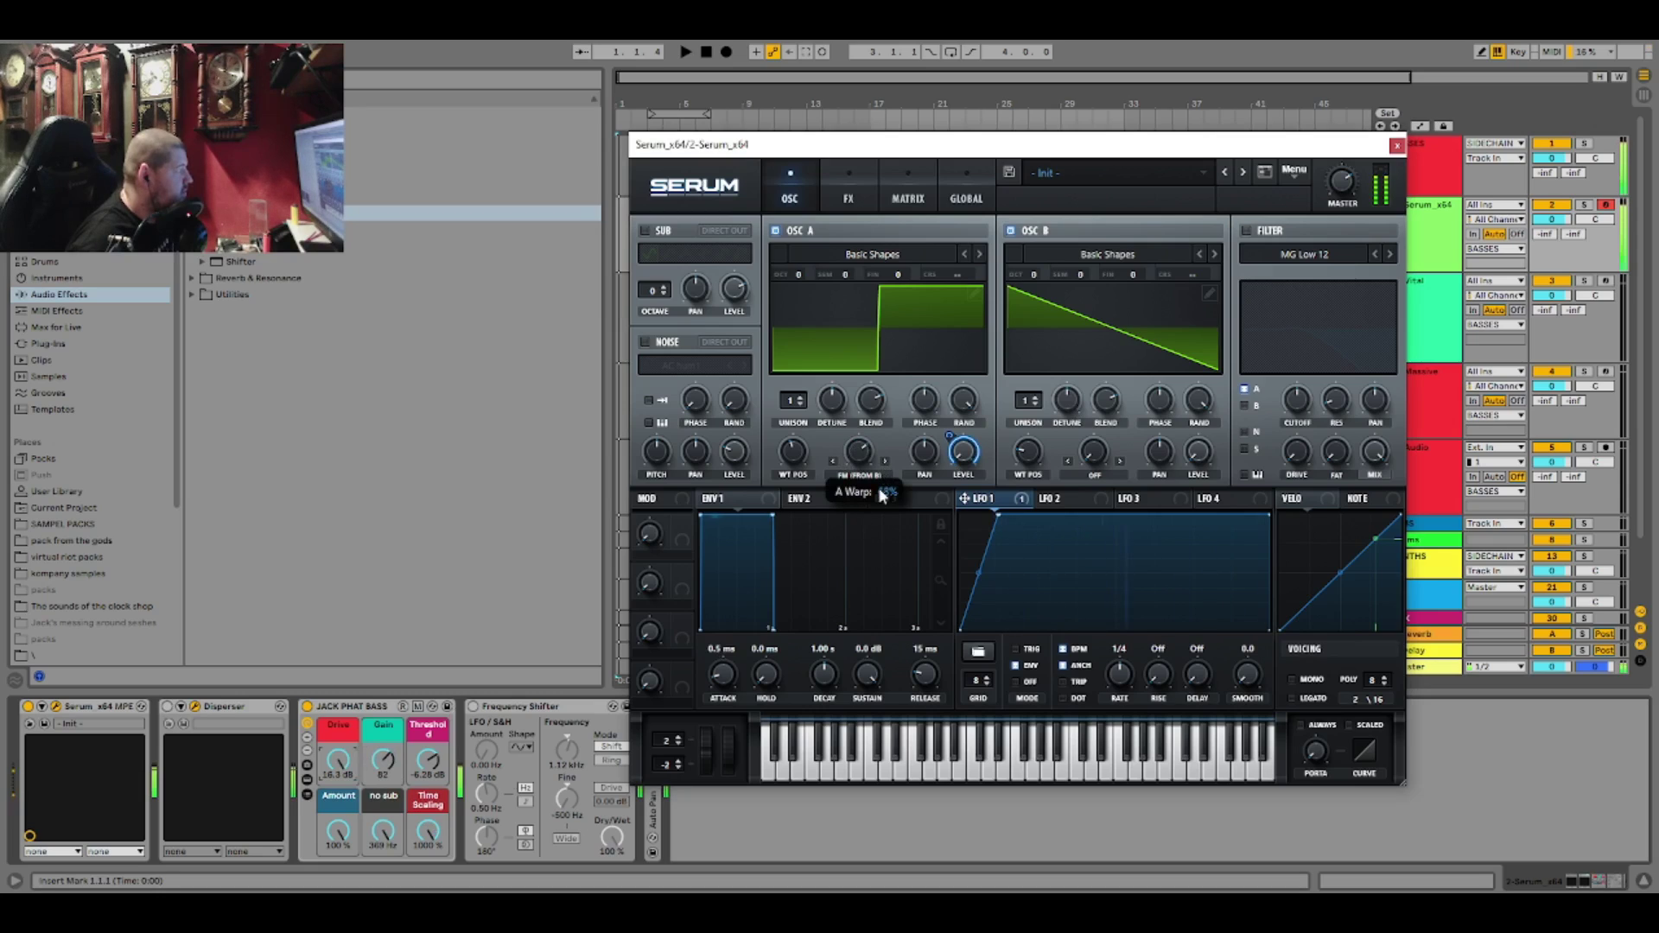
- Try the digital Scream wavetable in oscillator A, and return to analog Basic Shapes at the square wave
{"action": "left_click", "coordinate": [885, 250]}
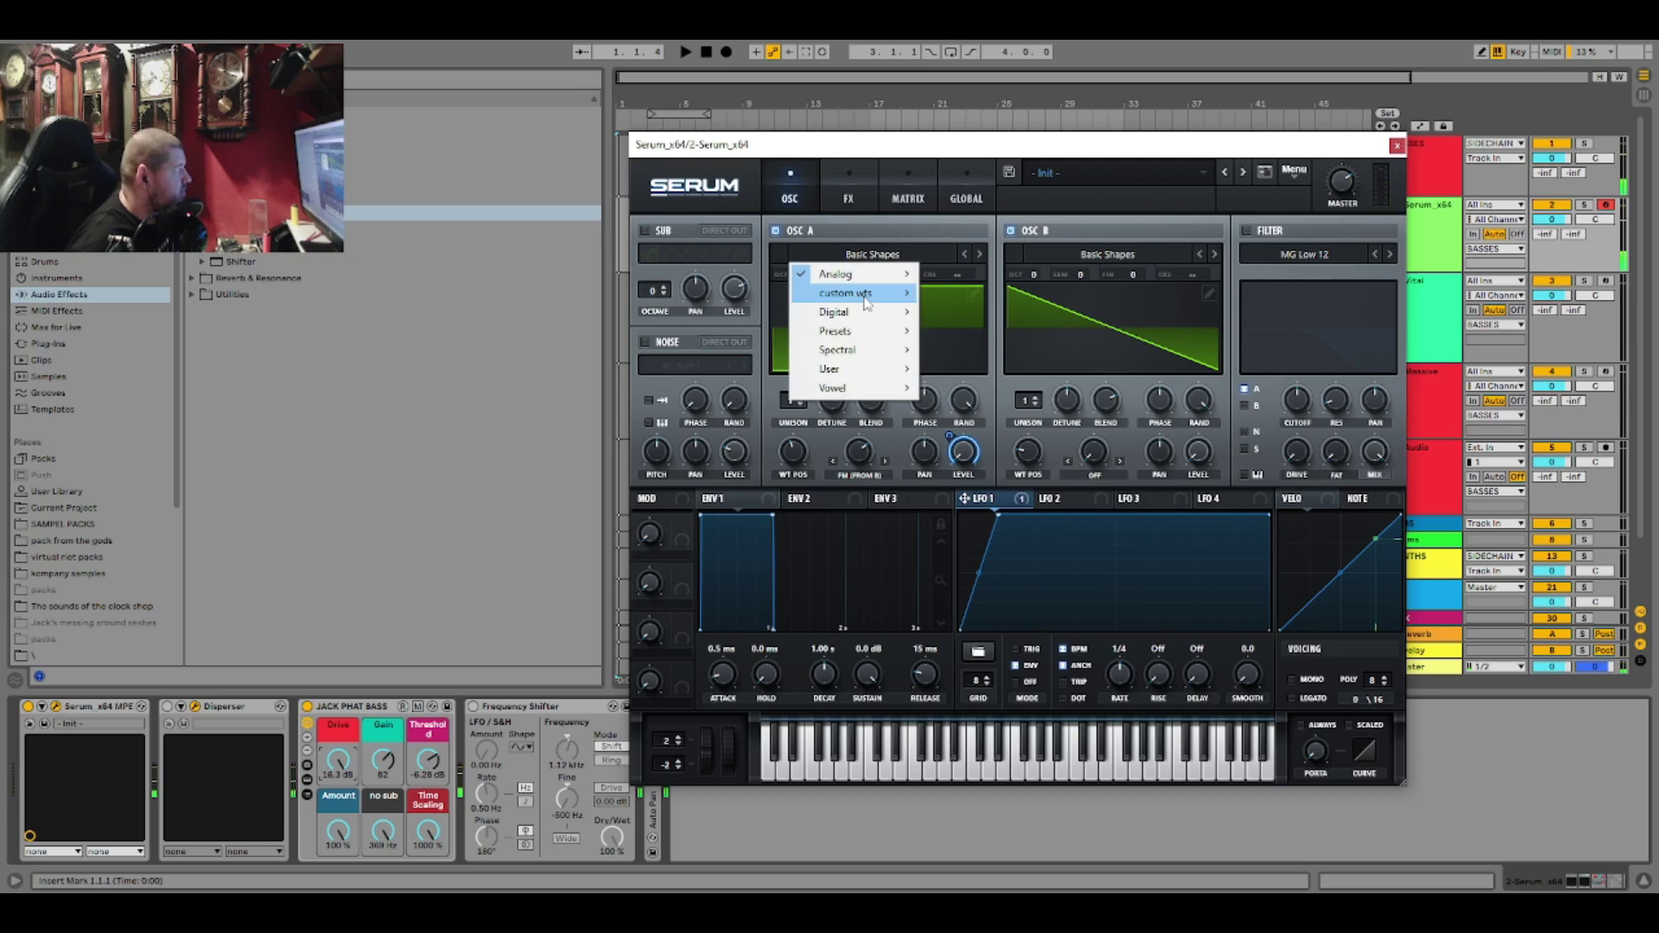
{"action": "mouse_move", "coordinate": [864, 312]}
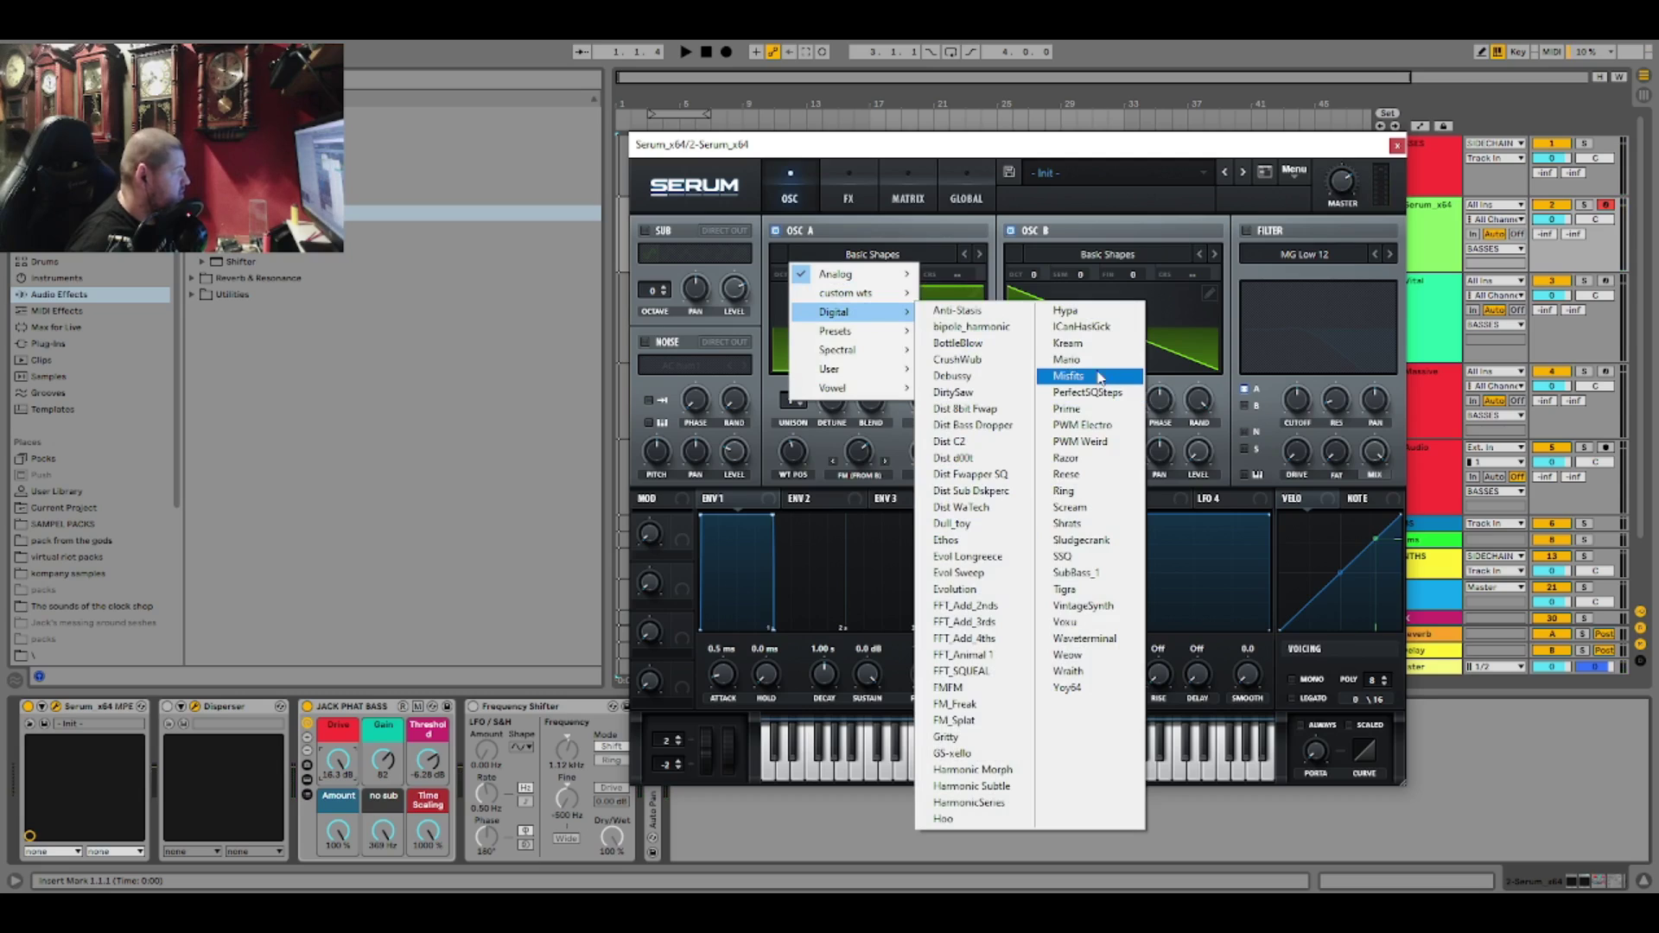
{"action": "left_click", "coordinate": [1115, 514]}
{"action": "left_click_drag", "start_coordinate": [812, 438], "coordinate": [822, 511]}
{"action": "left_click", "coordinate": [858, 257]}
{"action": "mouse_move", "coordinate": [833, 271]}
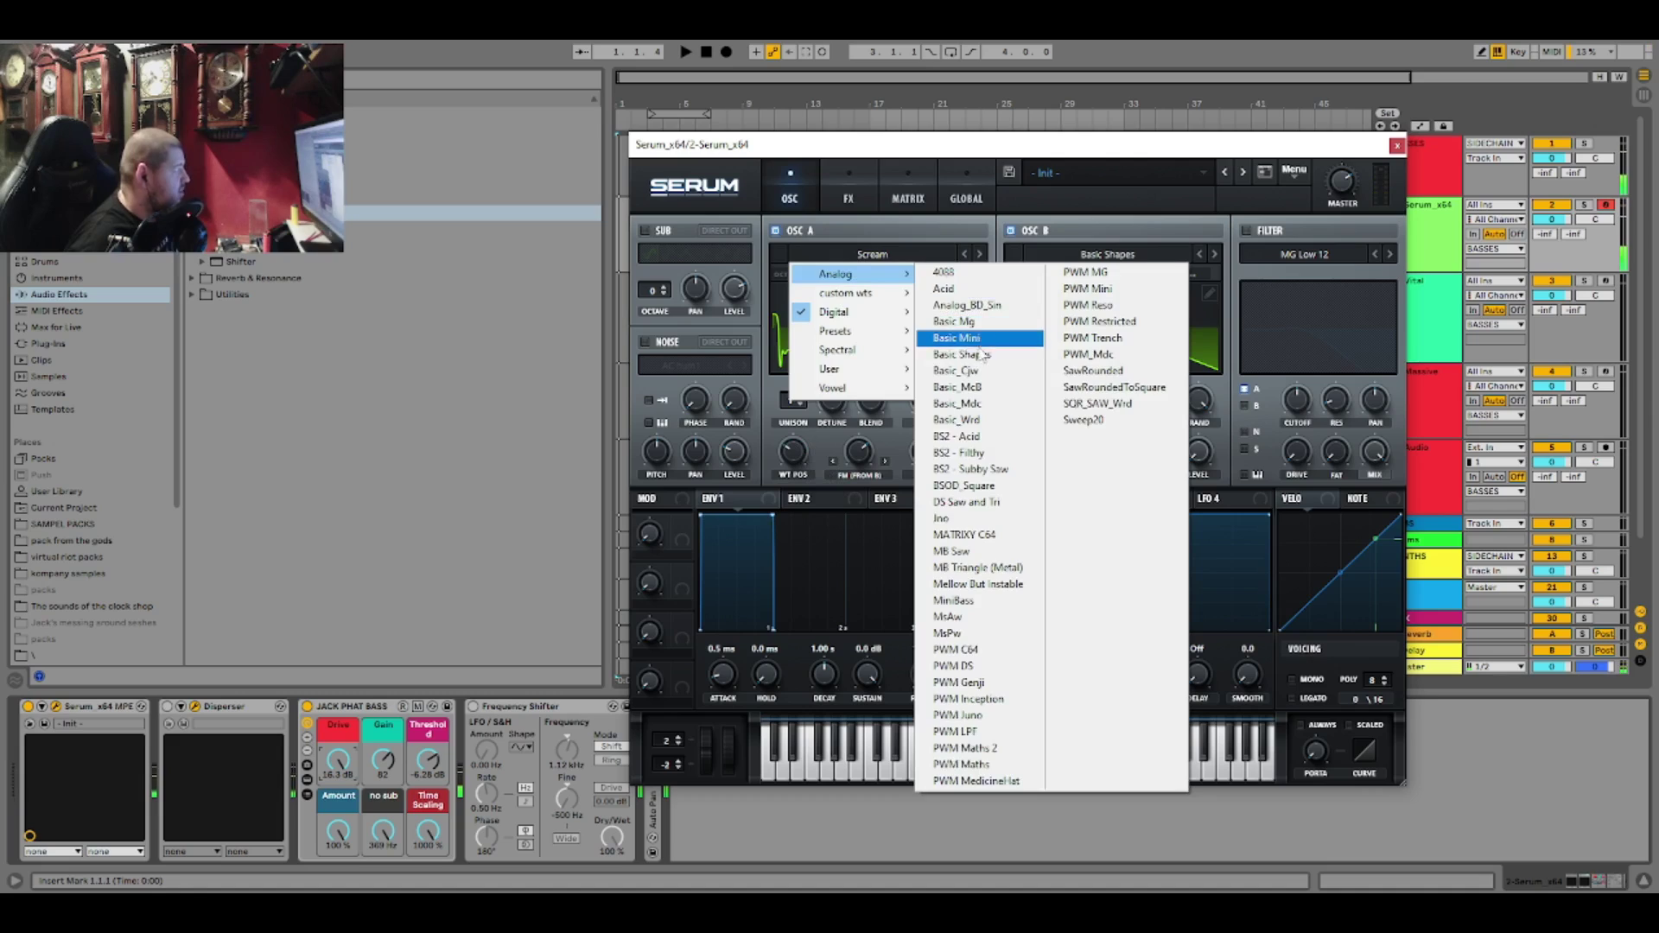
{"action": "left_click", "coordinate": [981, 332]}
{"action": "left_click_drag", "start_coordinate": [817, 481], "coordinate": [829, 396]}
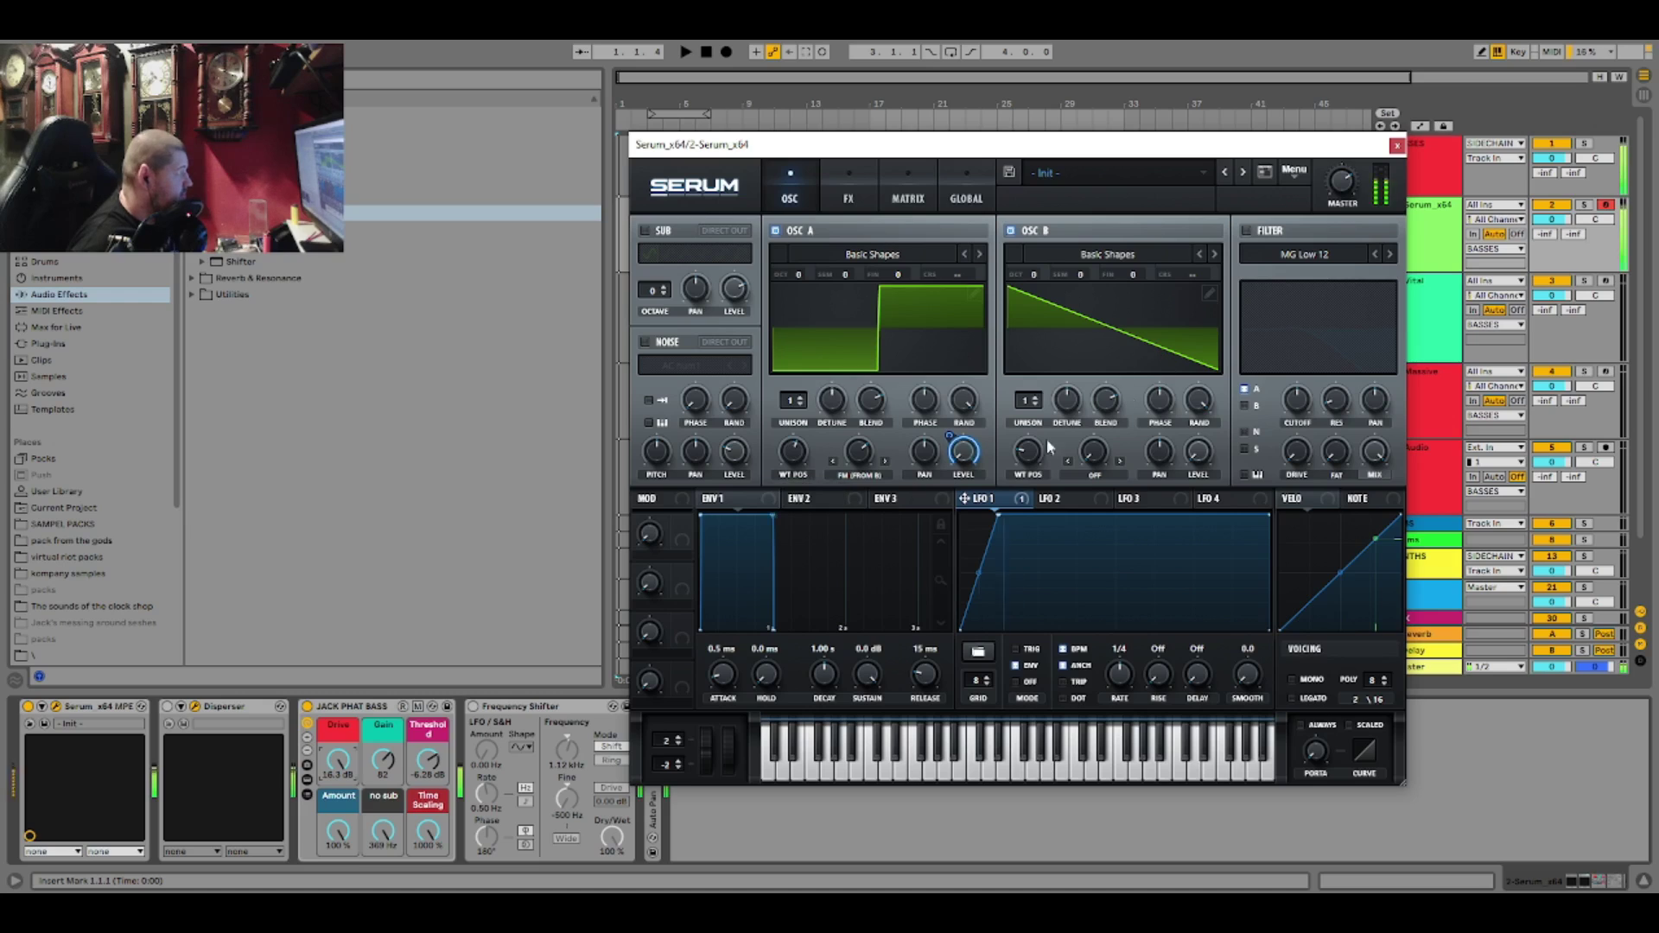
- Turn on the filter as HP 12, lower its cutoff, and assign LFO 1 to the cutoff
{"action": "left_click", "coordinate": [1247, 231]}
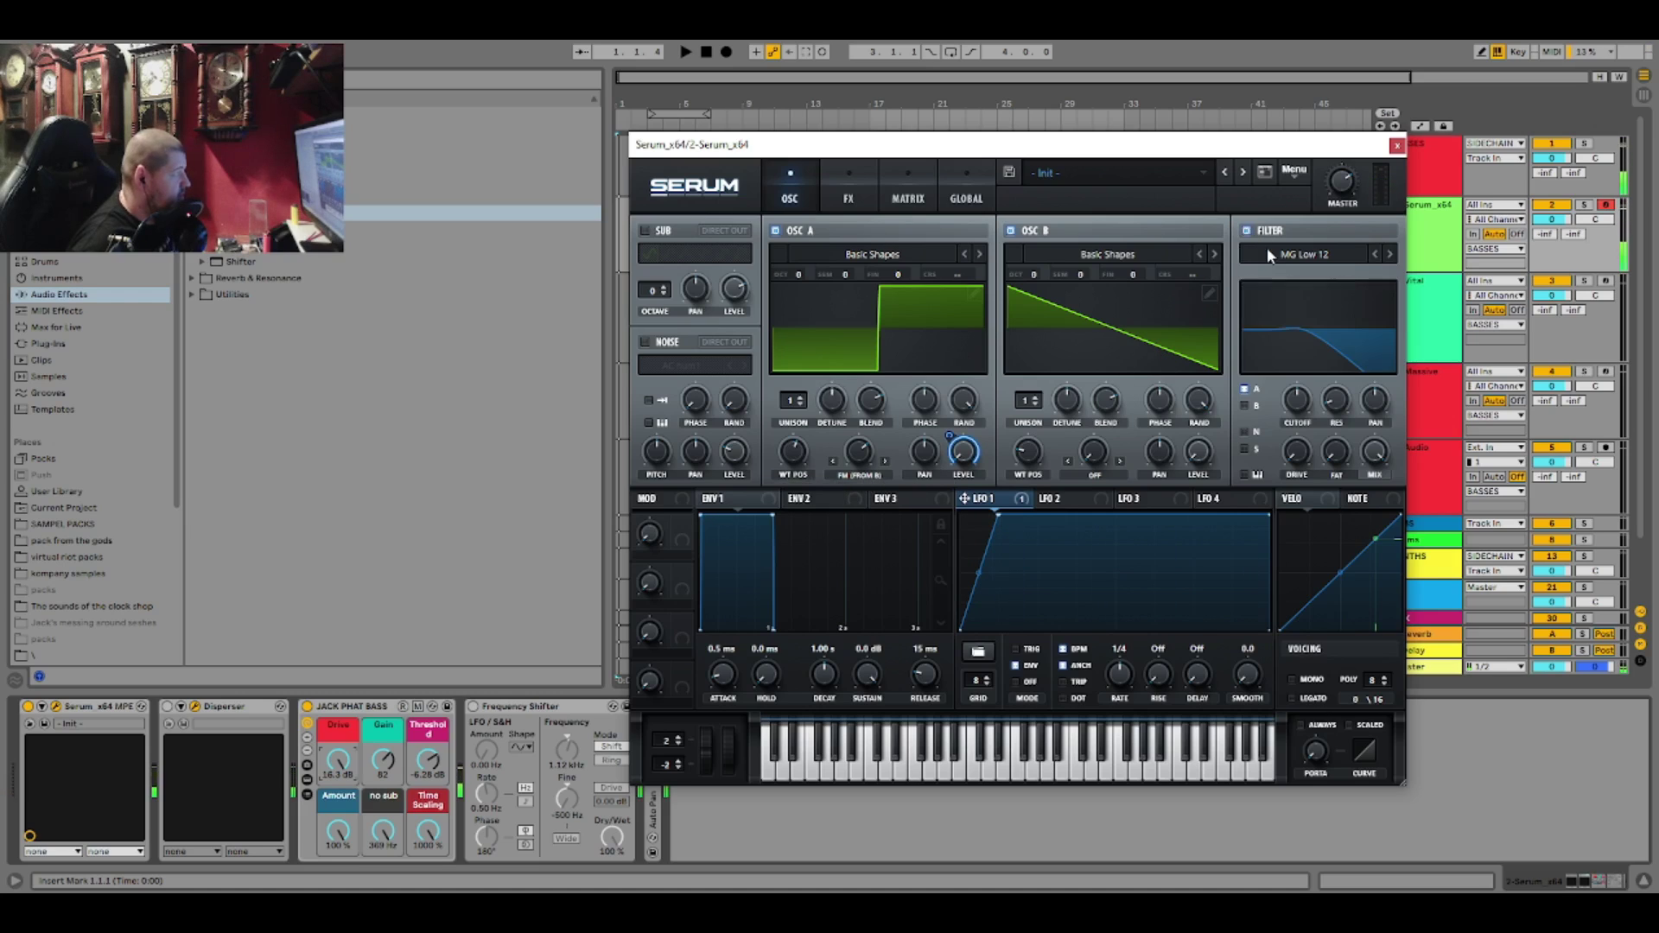
{"action": "left_click", "coordinate": [1279, 254]}
{"action": "mouse_move", "coordinate": [1296, 293]}
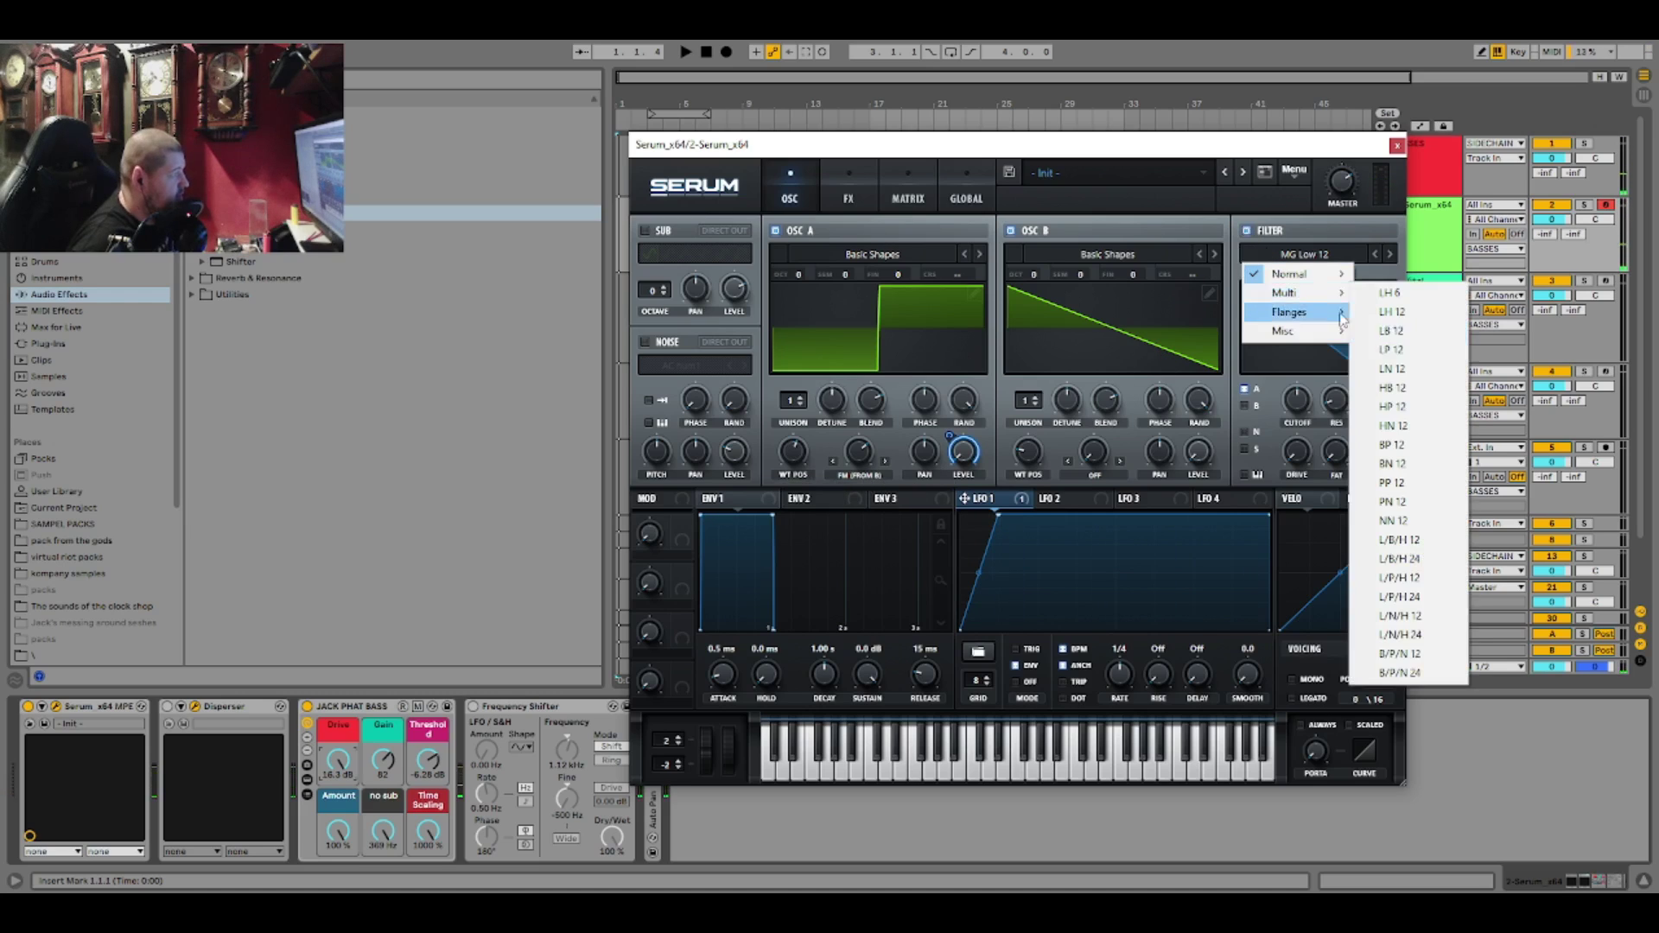
{"action": "left_click", "coordinate": [1393, 406]}
{"action": "left_click_drag", "start_coordinate": [1295, 410], "coordinate": [1289, 454]}
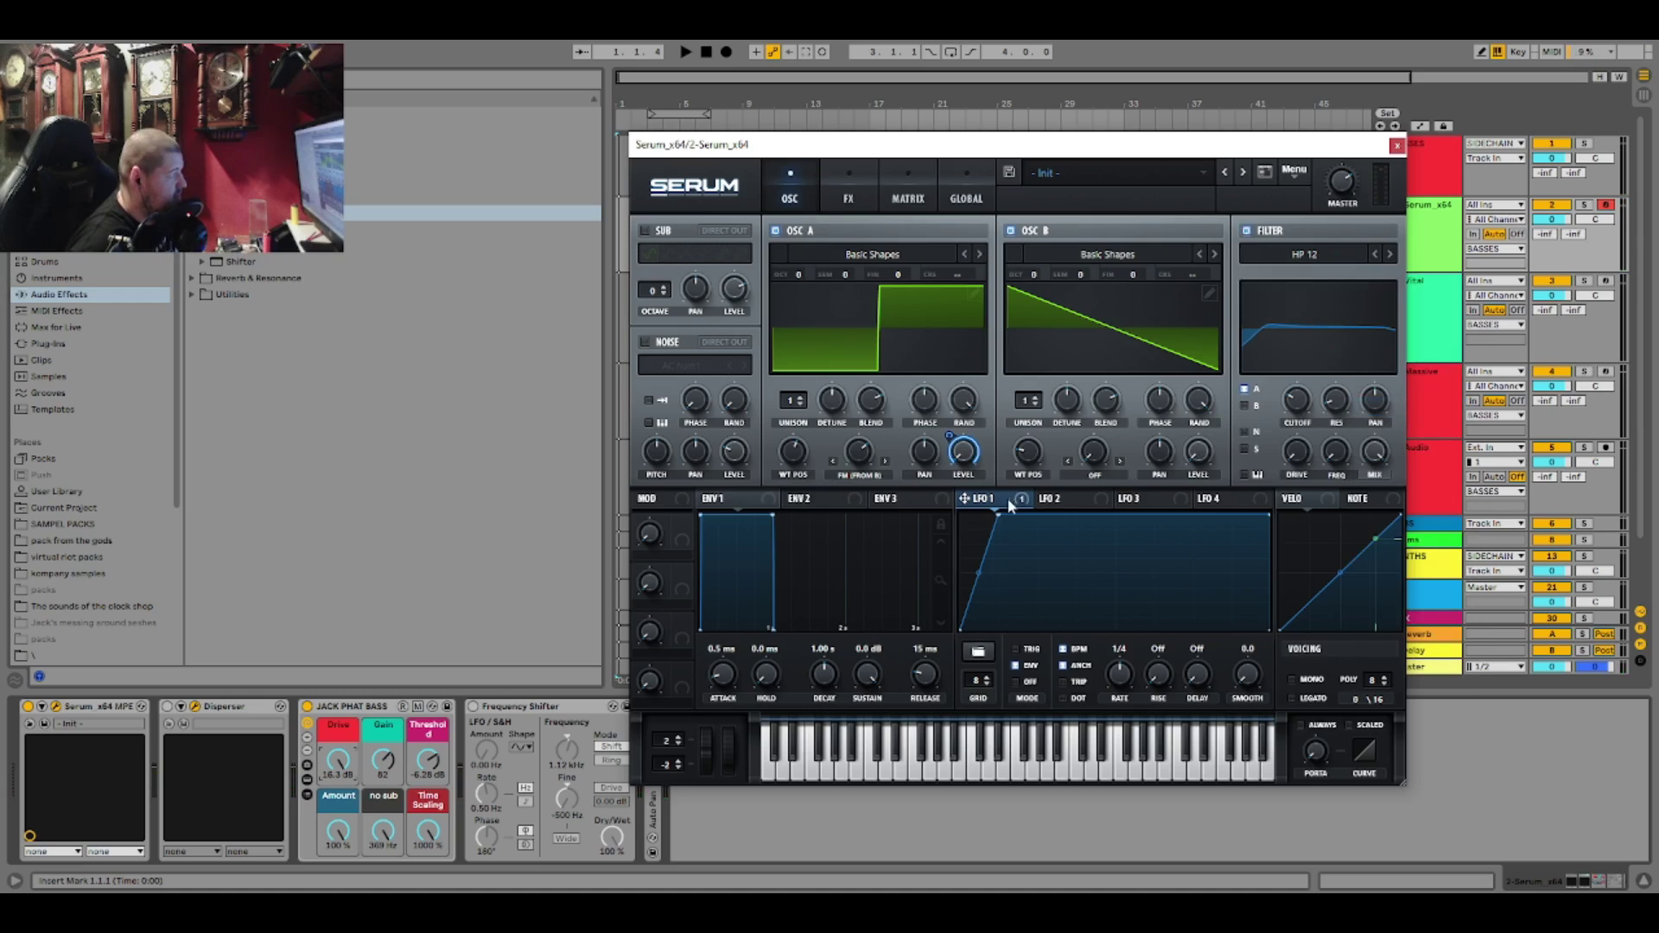
{"action": "left_click_drag", "start_coordinate": [964, 499], "coordinate": [1295, 443]}
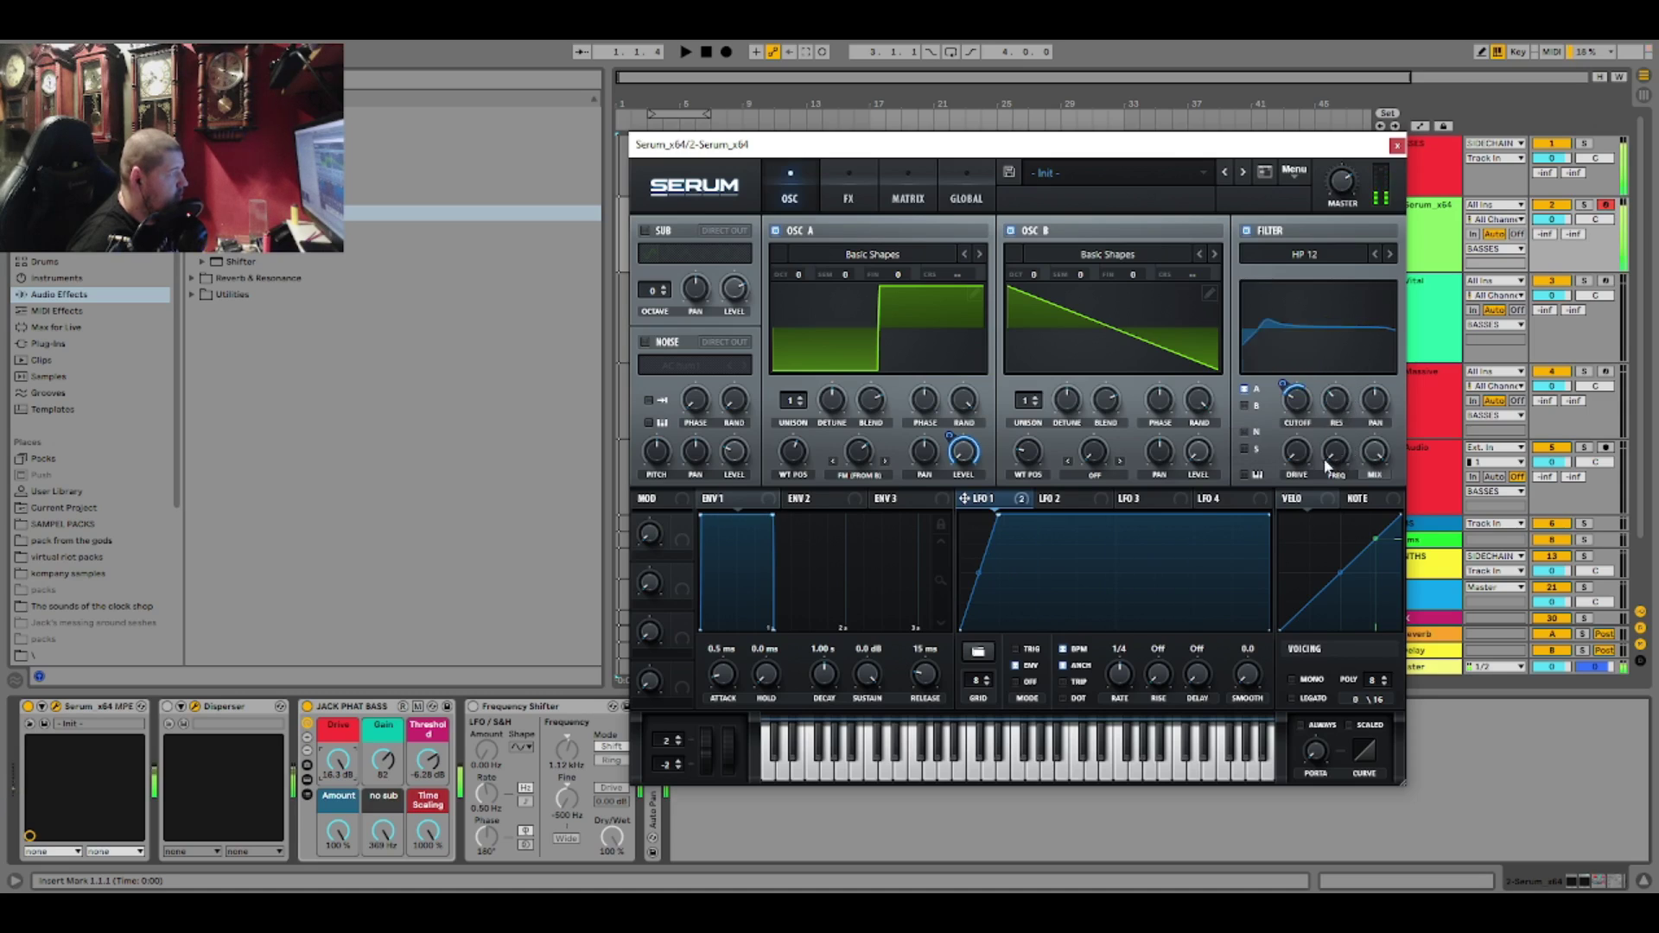
- Set oscillator B's warp mode to Sync, raise its octave to +1, and modulate the warp with LFO 1
{"action": "left_click", "coordinate": [1097, 475]}
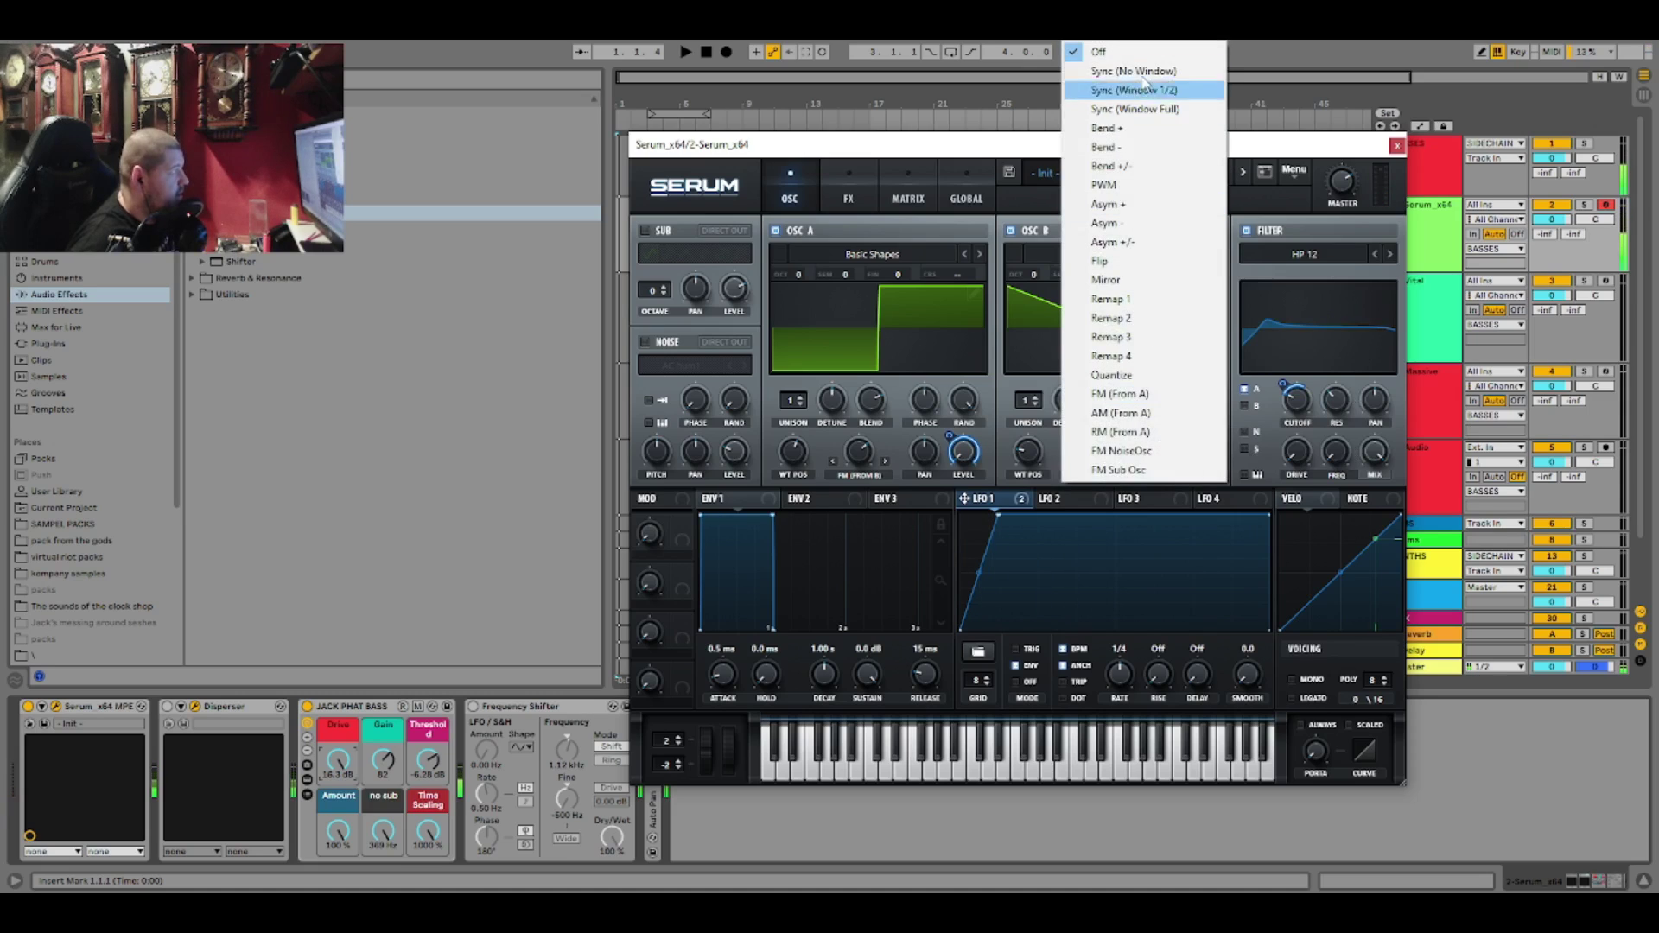
{"action": "left_click", "coordinate": [1119, 90]}
{"action": "left_click_drag", "start_coordinate": [1035, 275], "coordinate": [1045, 258]}
{"action": "left_click_drag", "start_coordinate": [964, 499], "coordinate": [1080, 508]}
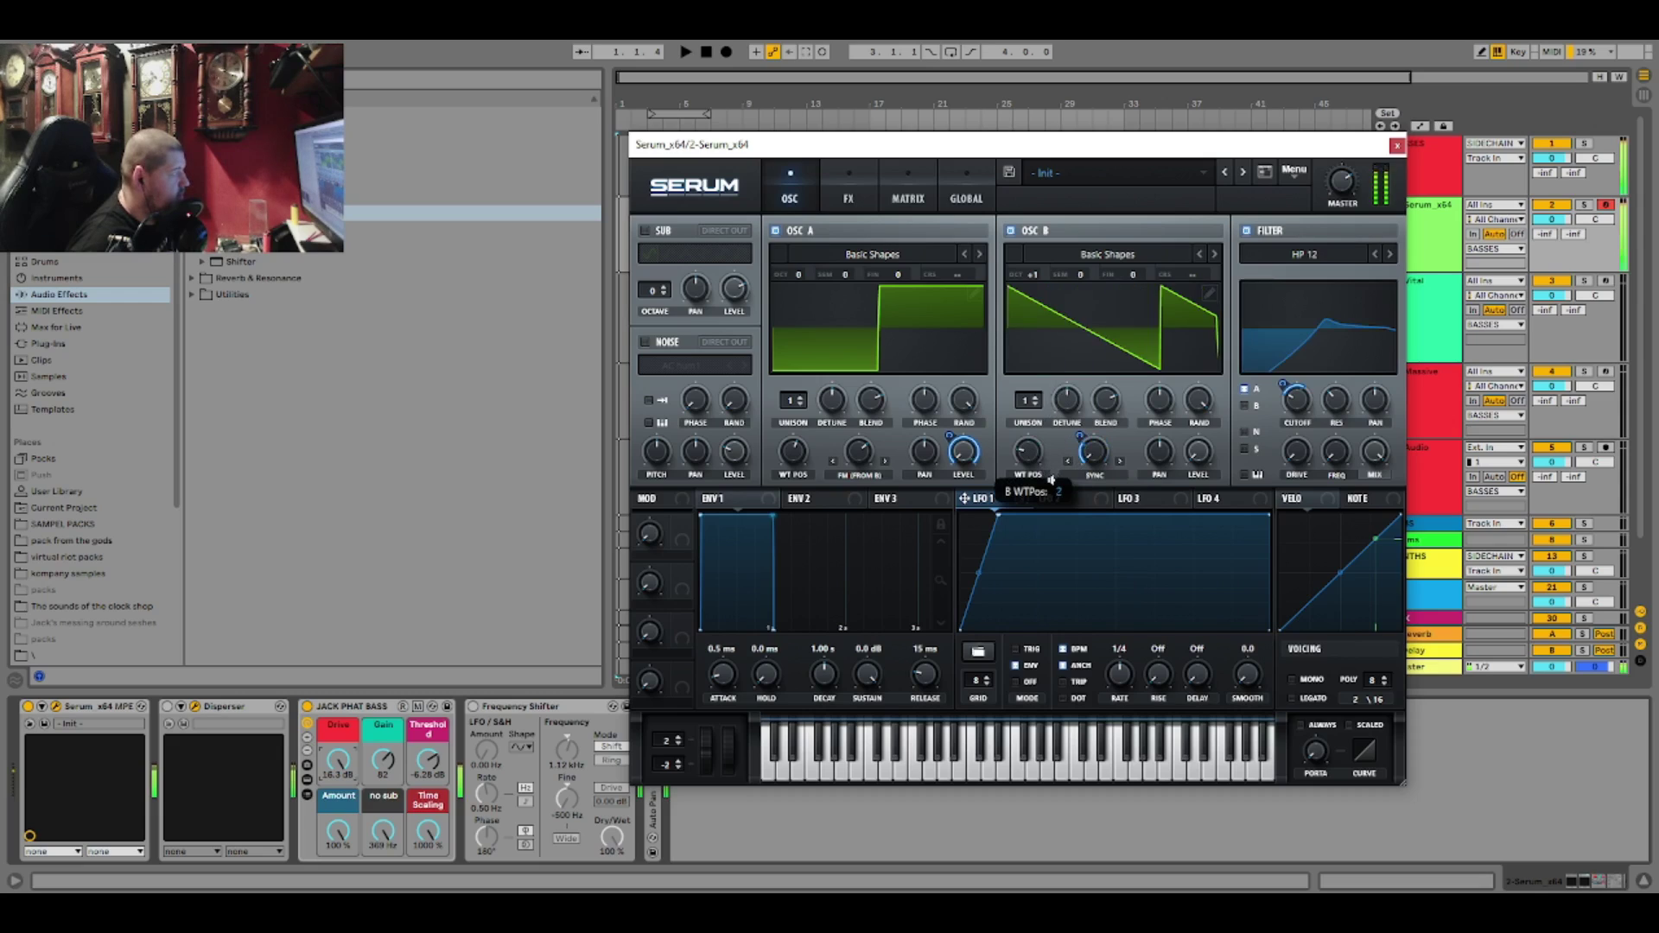
- Adjust LFO 1's depth on oscillator B's sync with the saw wave kept, and set oscillator A's FM amount to about 58%
{"action": "left_click_drag", "start_coordinate": [1052, 481], "coordinate": [1052, 507]}
{"action": "left_click_drag", "start_coordinate": [1093, 439], "coordinate": [1094, 429]}
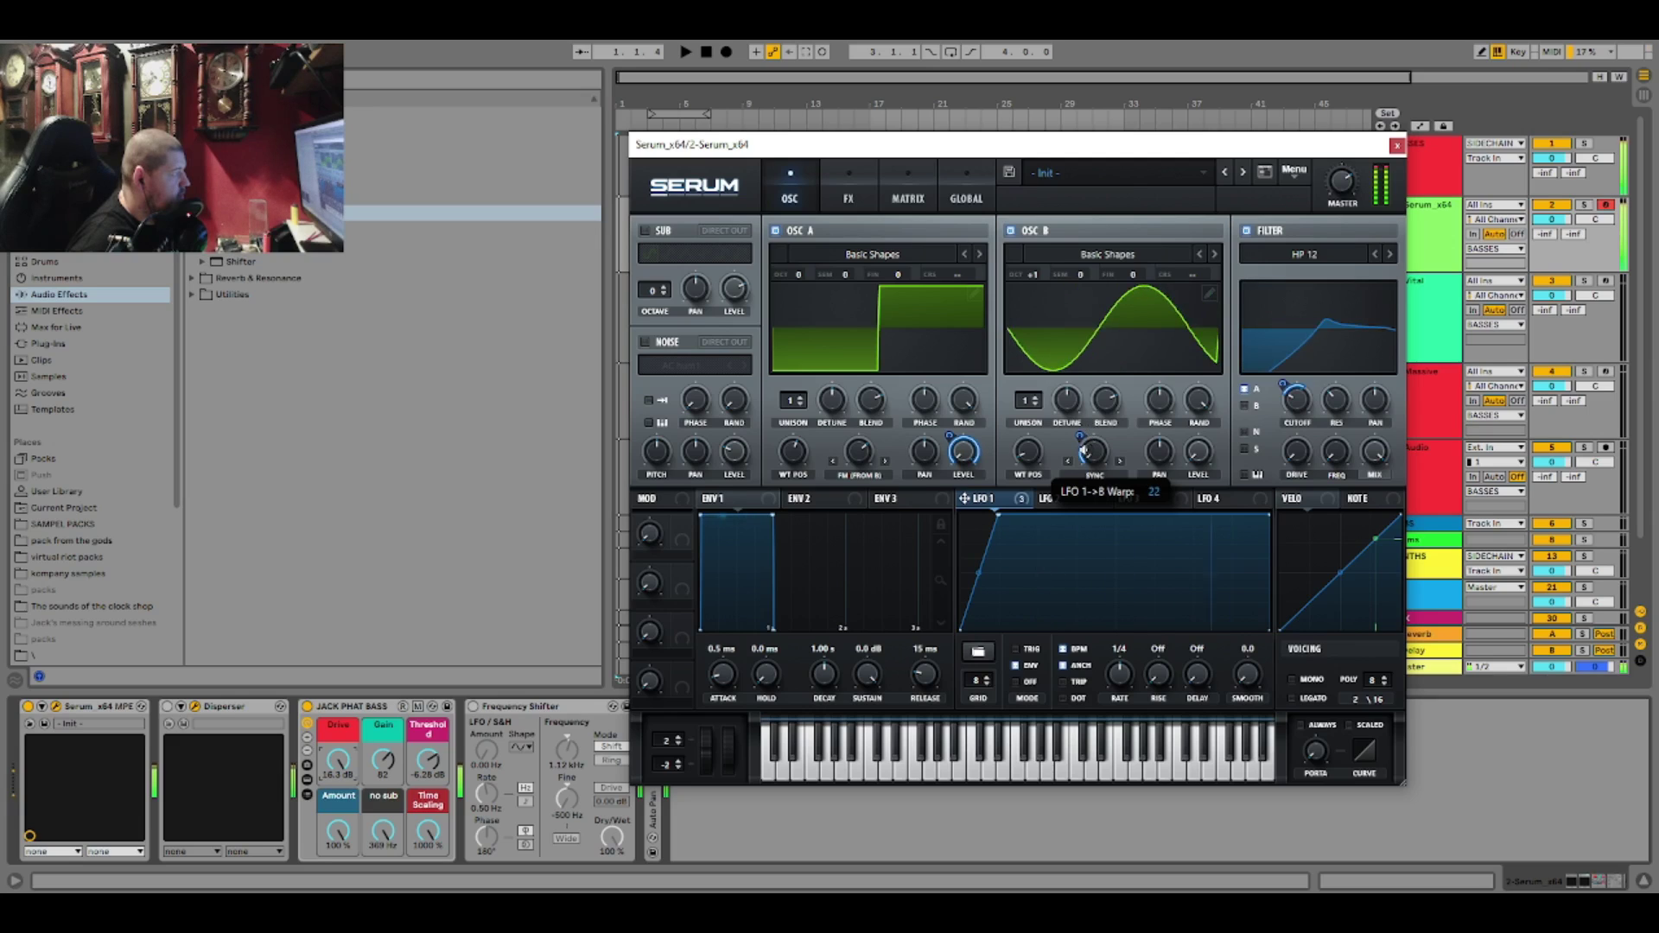
{"action": "left_click_drag", "start_coordinate": [1047, 455], "coordinate": [1090, 447]}
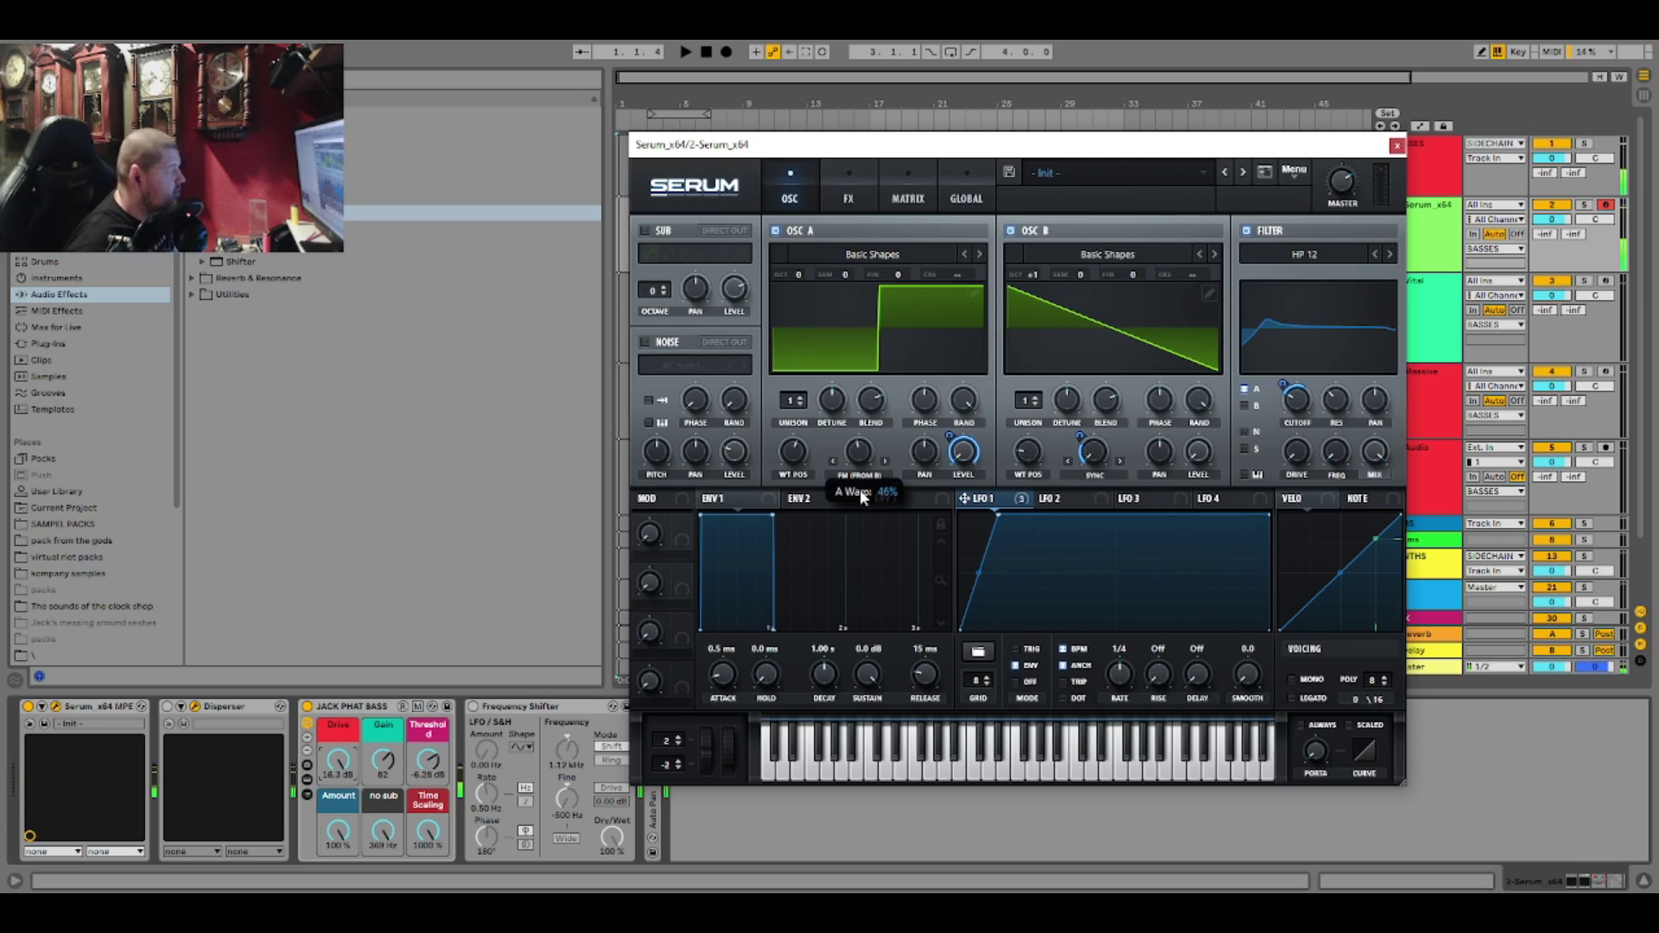
{"action": "left_click_drag", "start_coordinate": [859, 489], "coordinate": [871, 480]}
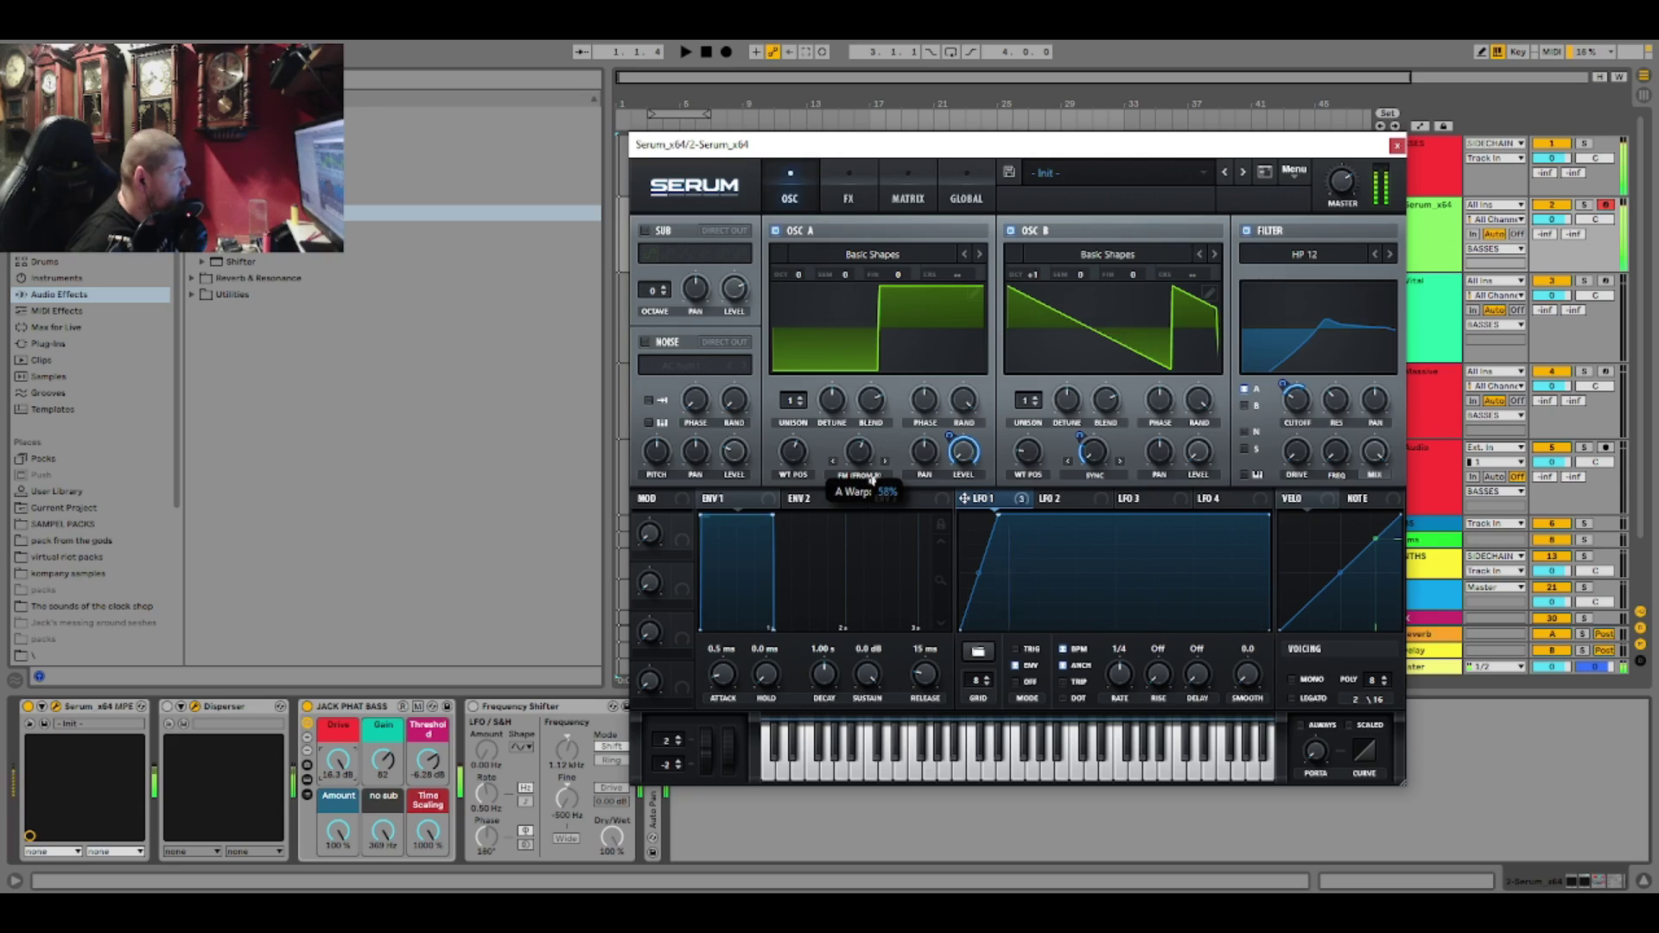
- Enable the Hyper/Dimension and Tube Distortion effects, and assign LFO 1 to the Hyper mix and the distortion drive
{"action": "left_click", "coordinate": [848, 194]}
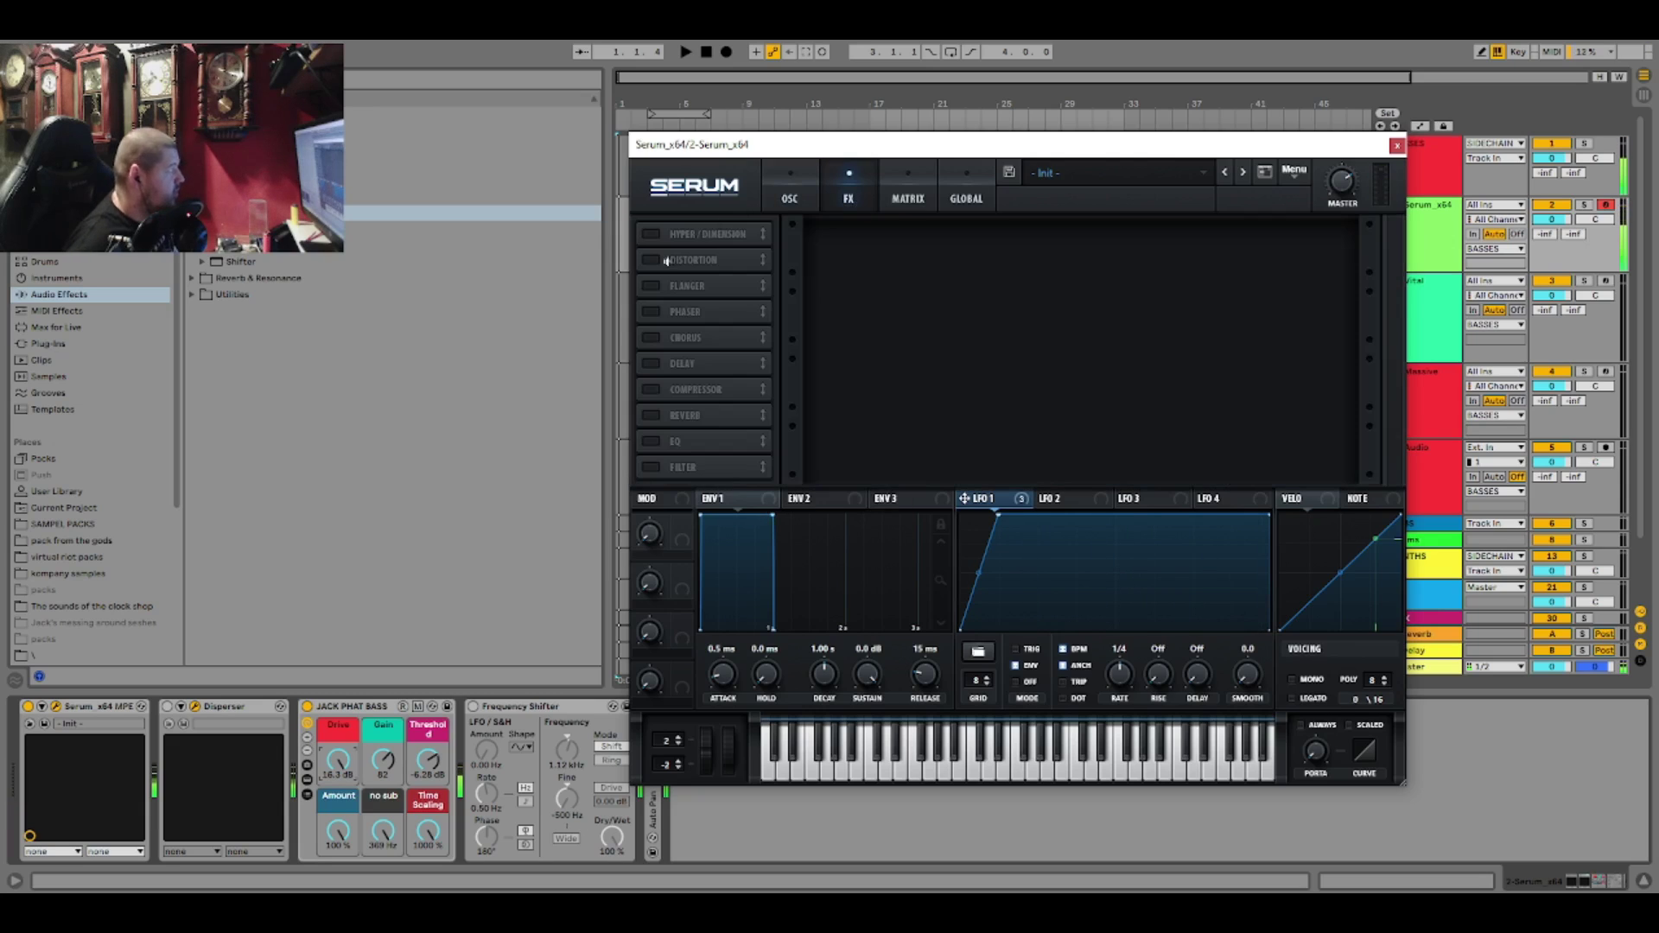
{"action": "left_click", "coordinate": [650, 235]}
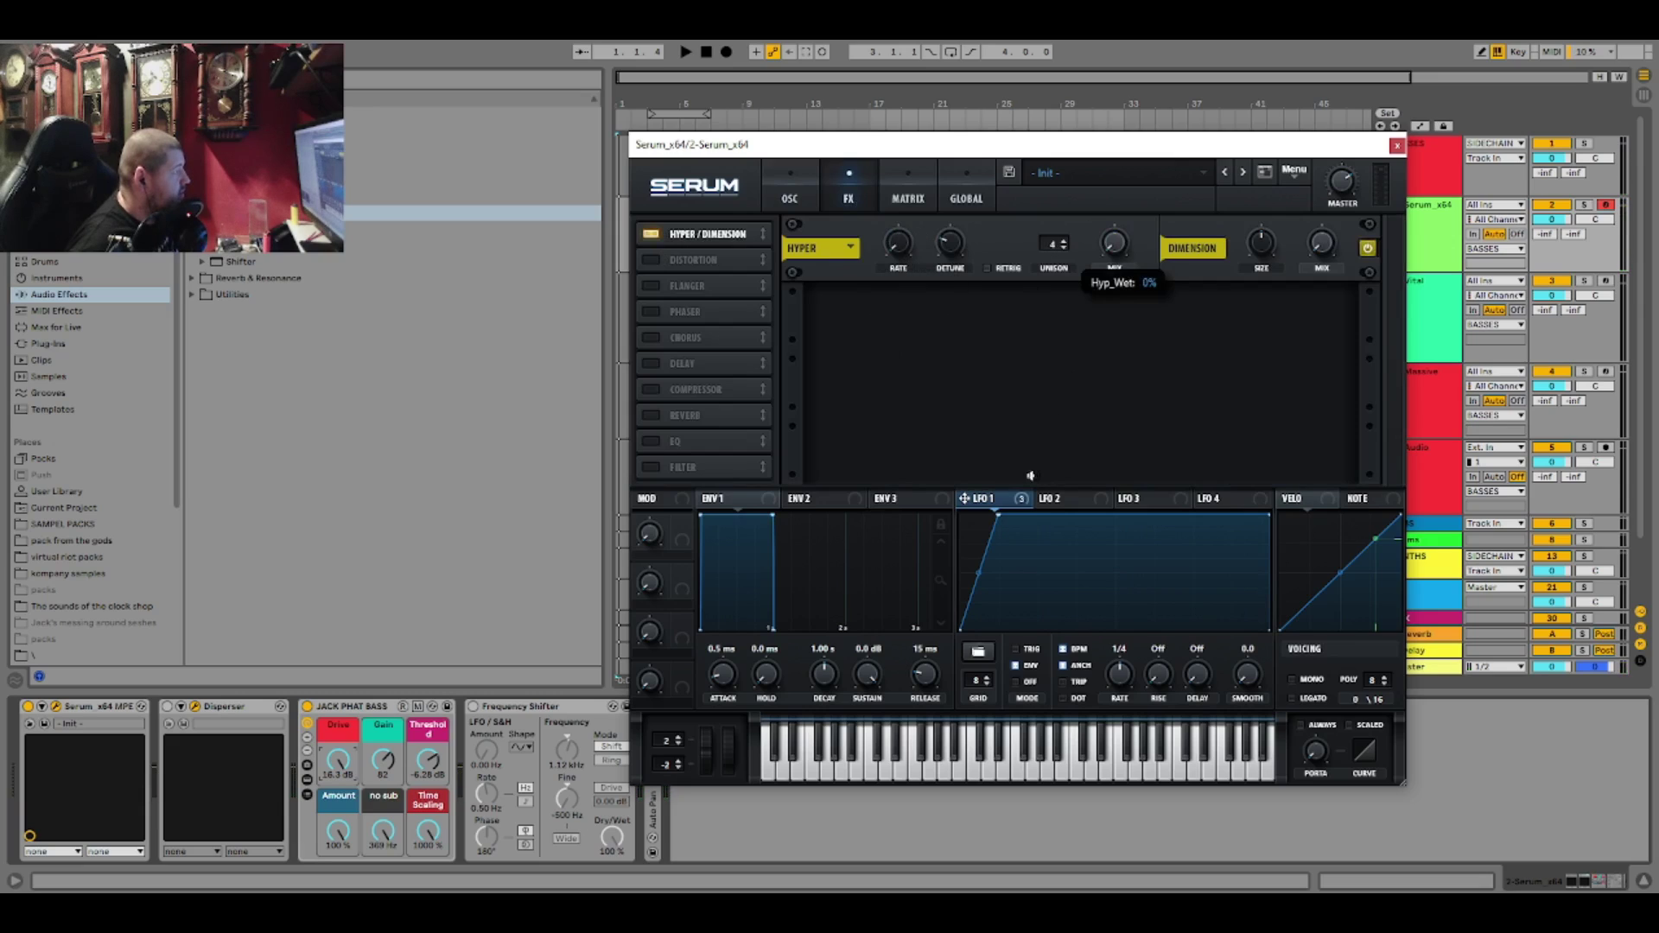
{"action": "left_click_drag", "start_coordinate": [1006, 500], "coordinate": [1111, 282]}
{"action": "left_click", "coordinate": [644, 261]}
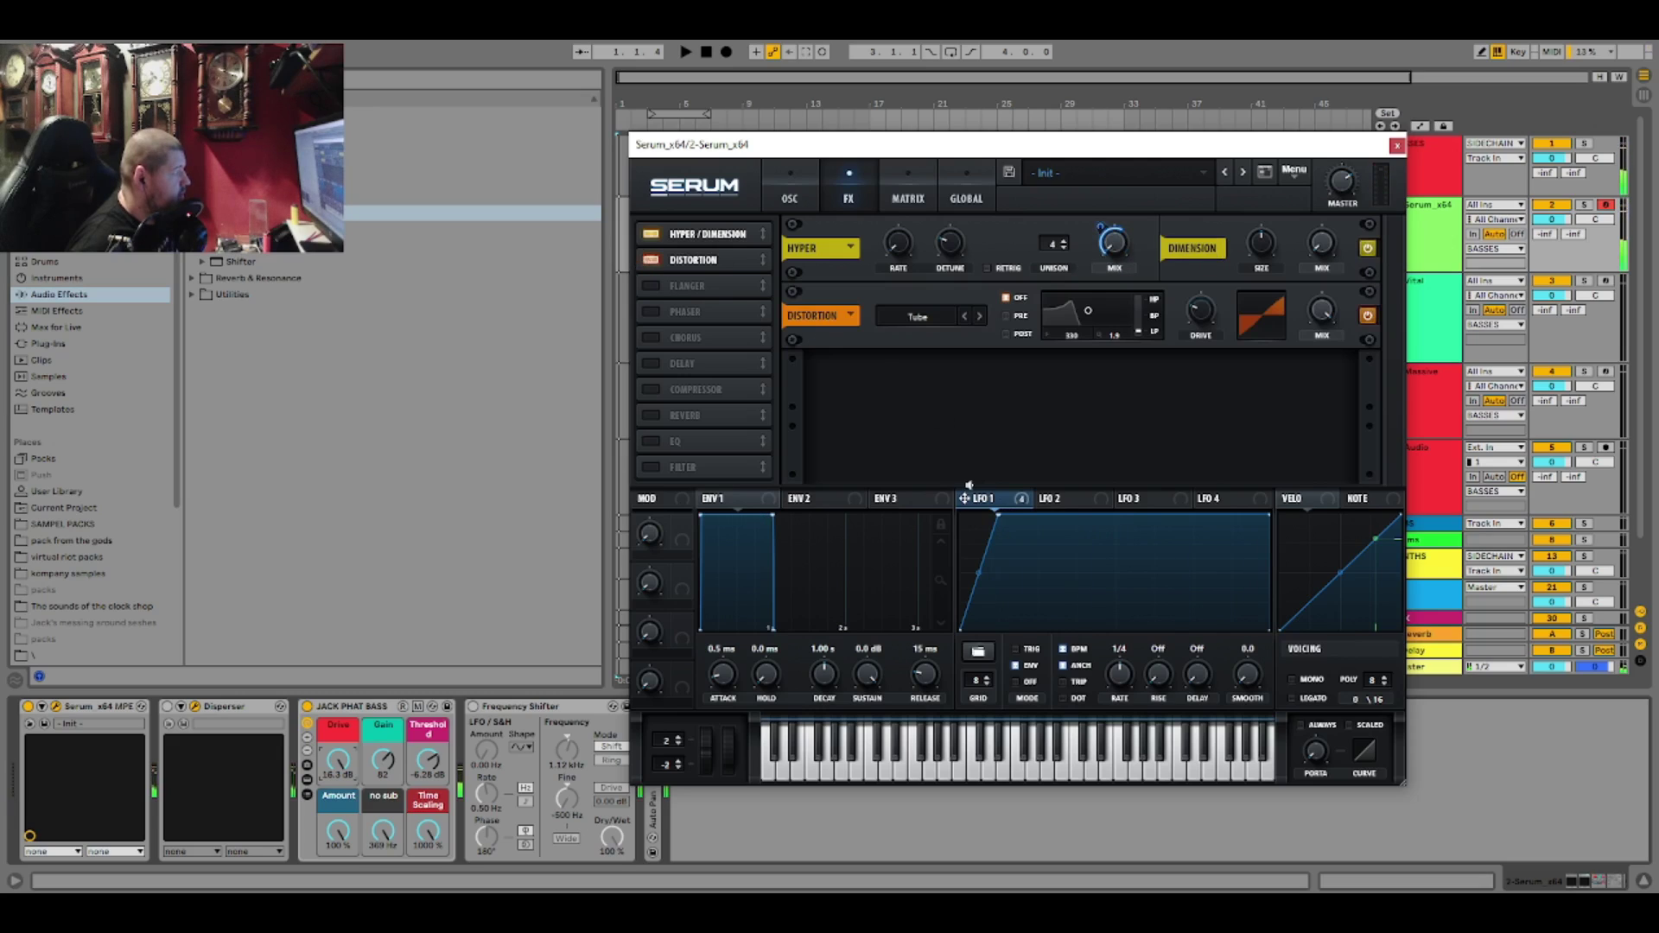
{"action": "left_click_drag", "start_coordinate": [1115, 429], "coordinate": [1201, 311]}
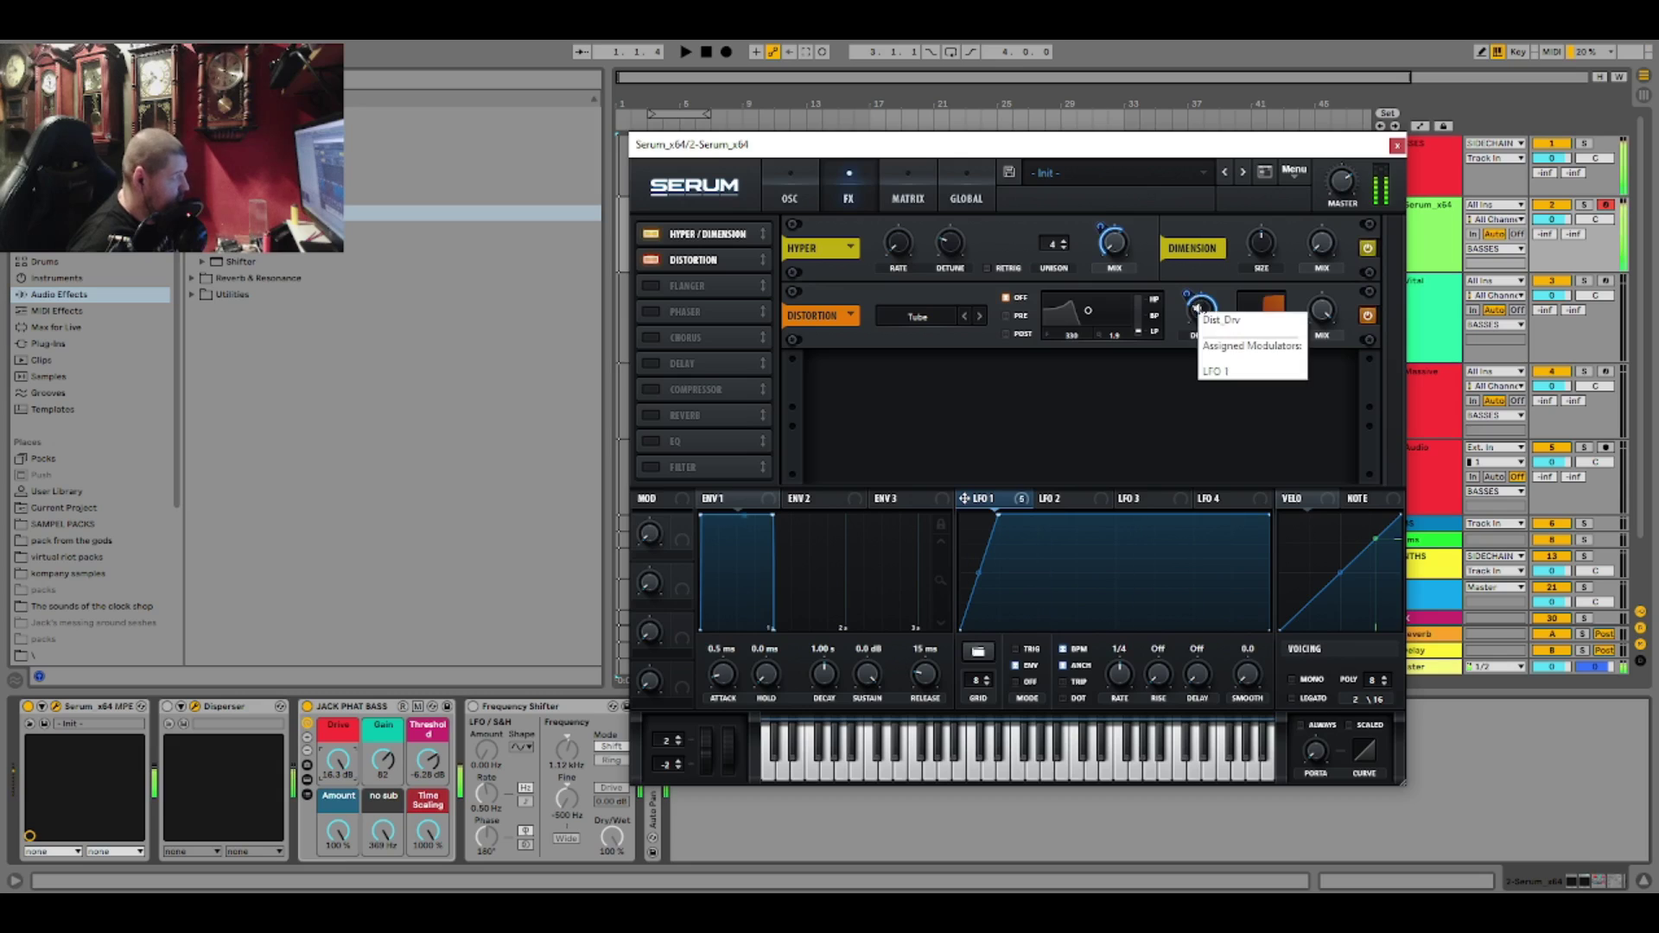
- Look through the wavetables available for oscillator B, and readjust LFO 1's modulation depth on the filter cutoff
{"action": "left_click", "coordinate": [790, 190]}
{"action": "left_click", "coordinate": [1108, 254]}
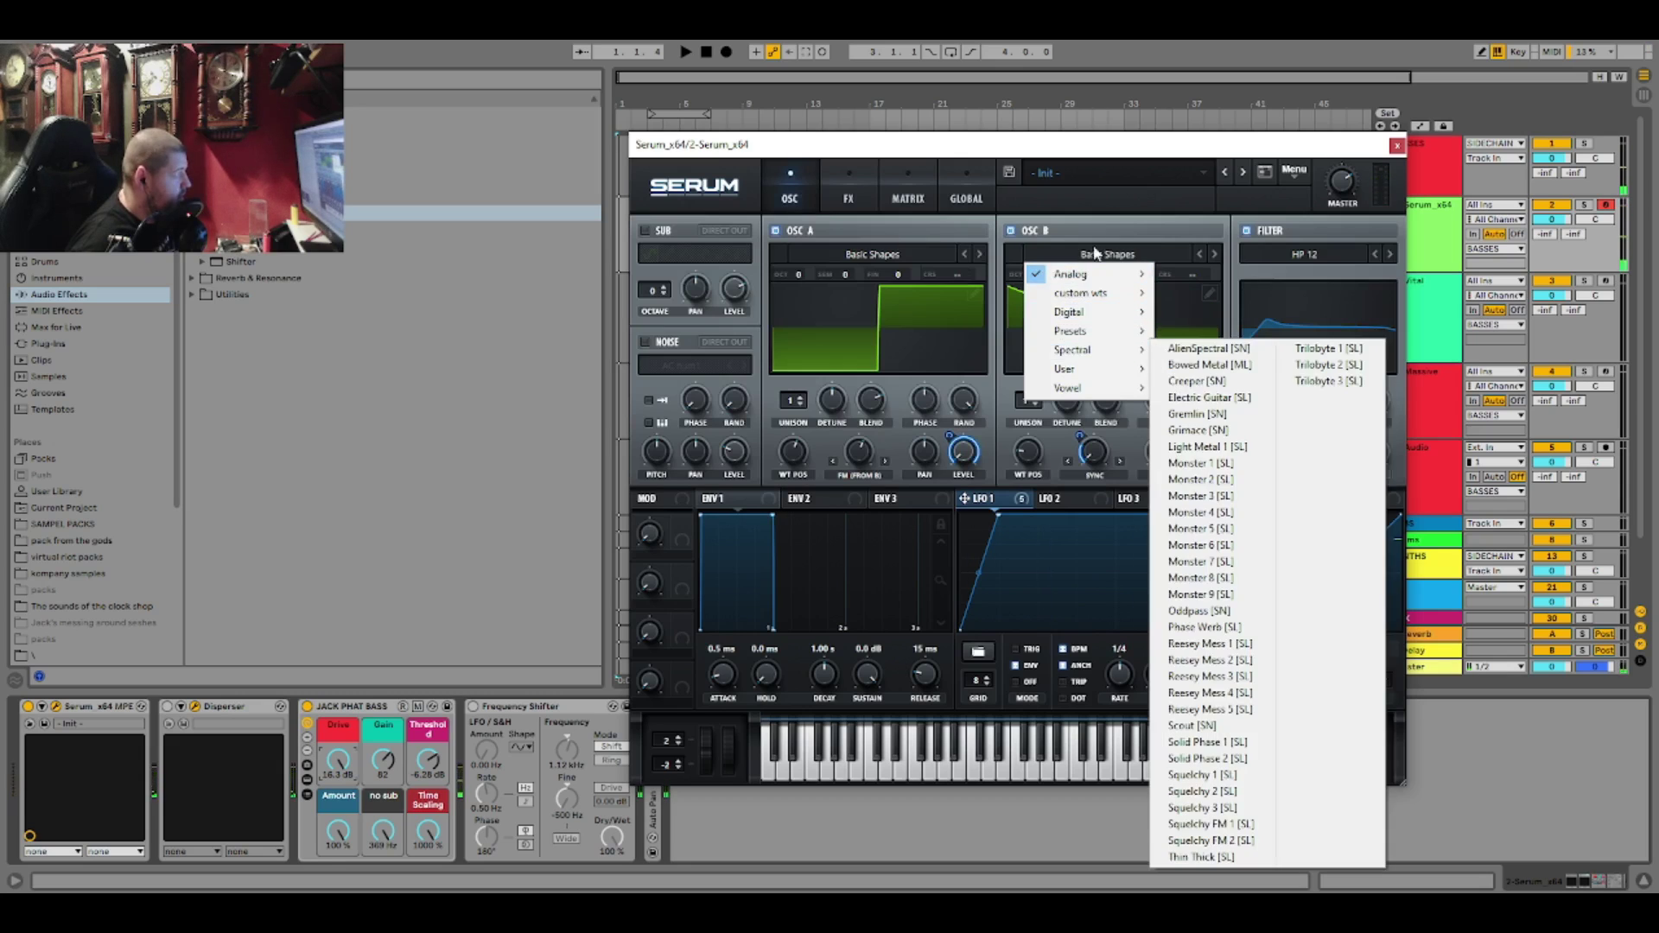
{"action": "left_click", "coordinate": [1093, 216]}
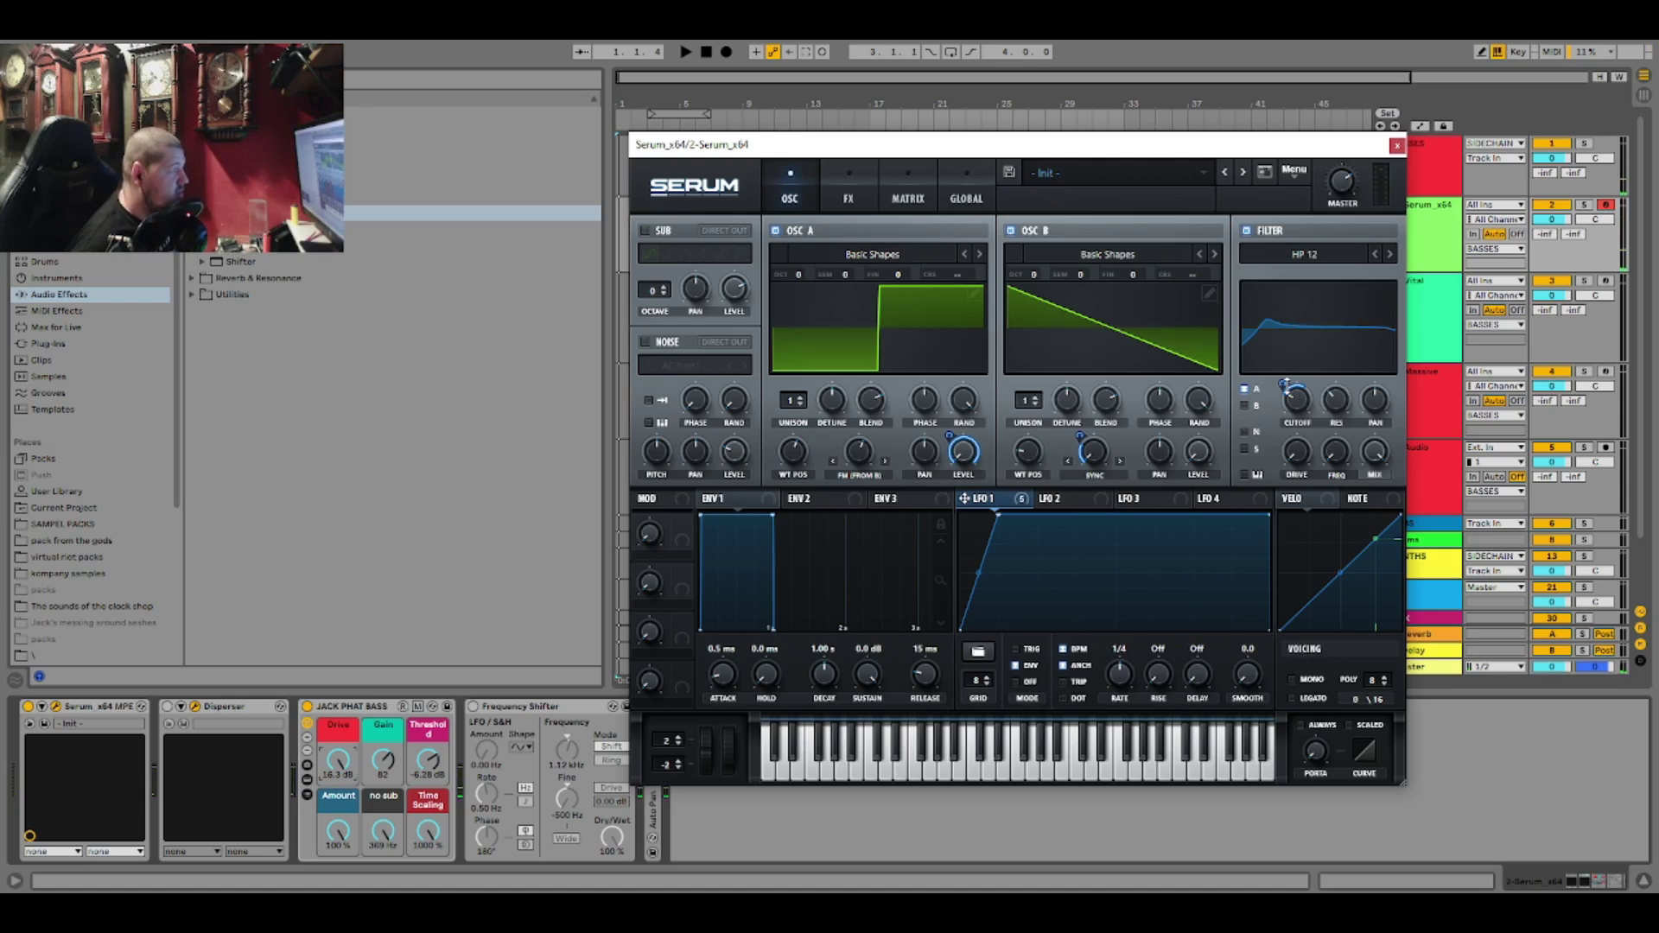
{"action": "mouse_move", "coordinate": [1285, 387]}
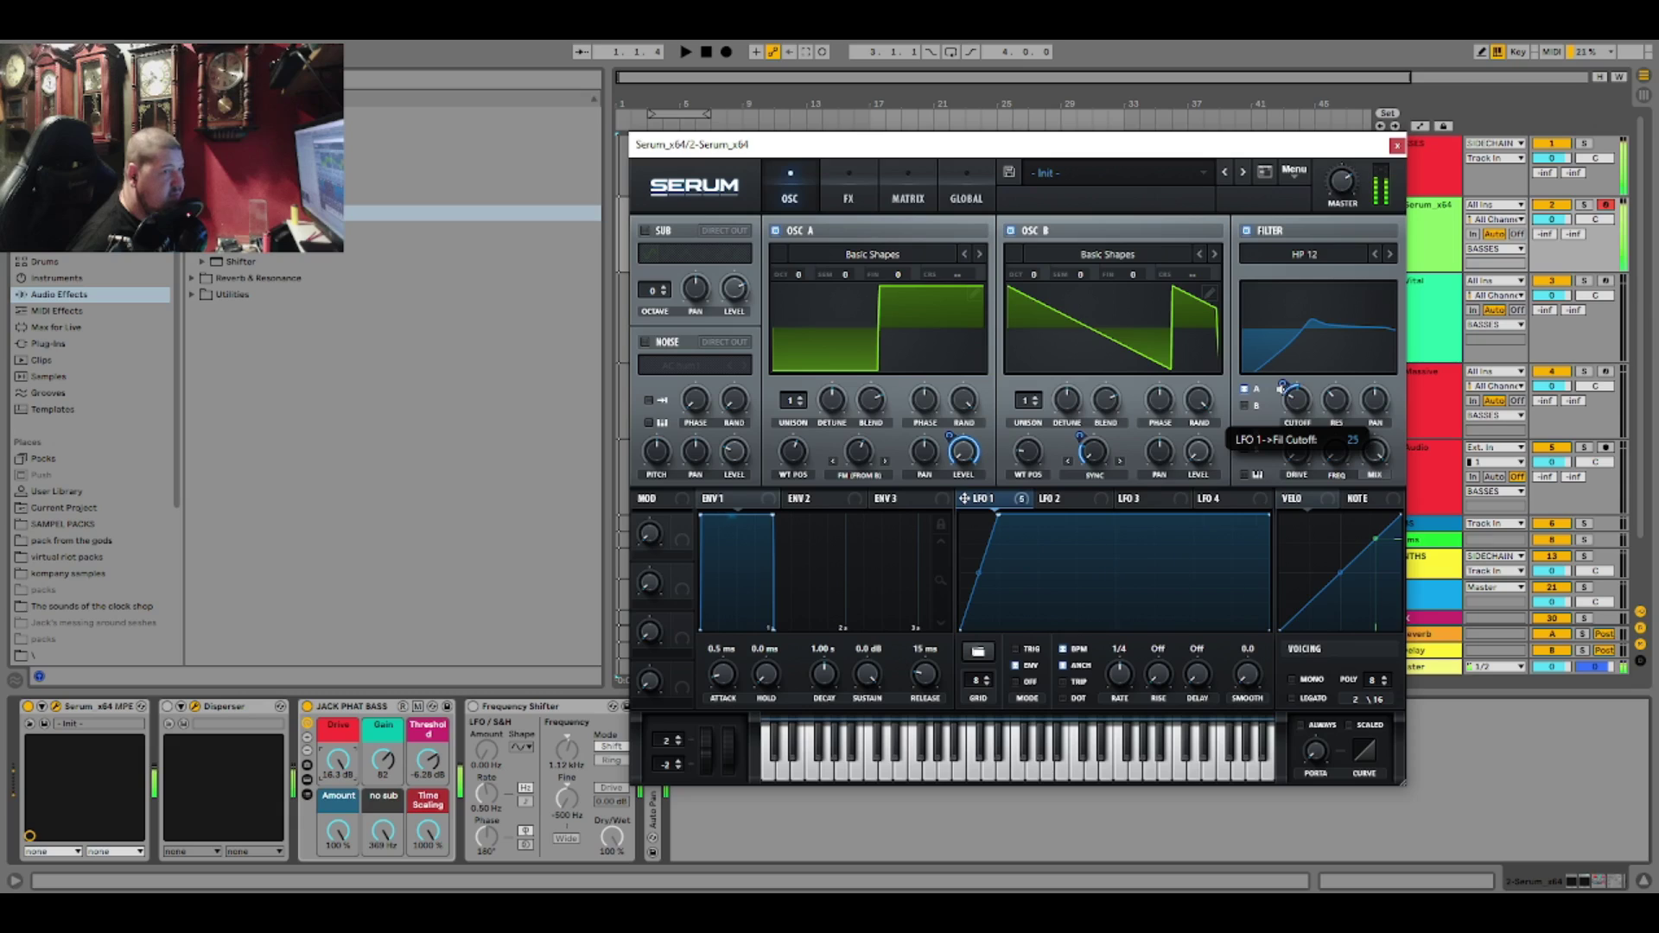
{"action": "left_click_drag", "start_coordinate": [1287, 390], "coordinate": [1285, 388]}
- Add J106 Chorus noise with direct output and a raised level, and retune oscillator A's FM amount
{"action": "left_click", "coordinate": [644, 342]}
{"action": "left_click", "coordinate": [687, 366]}
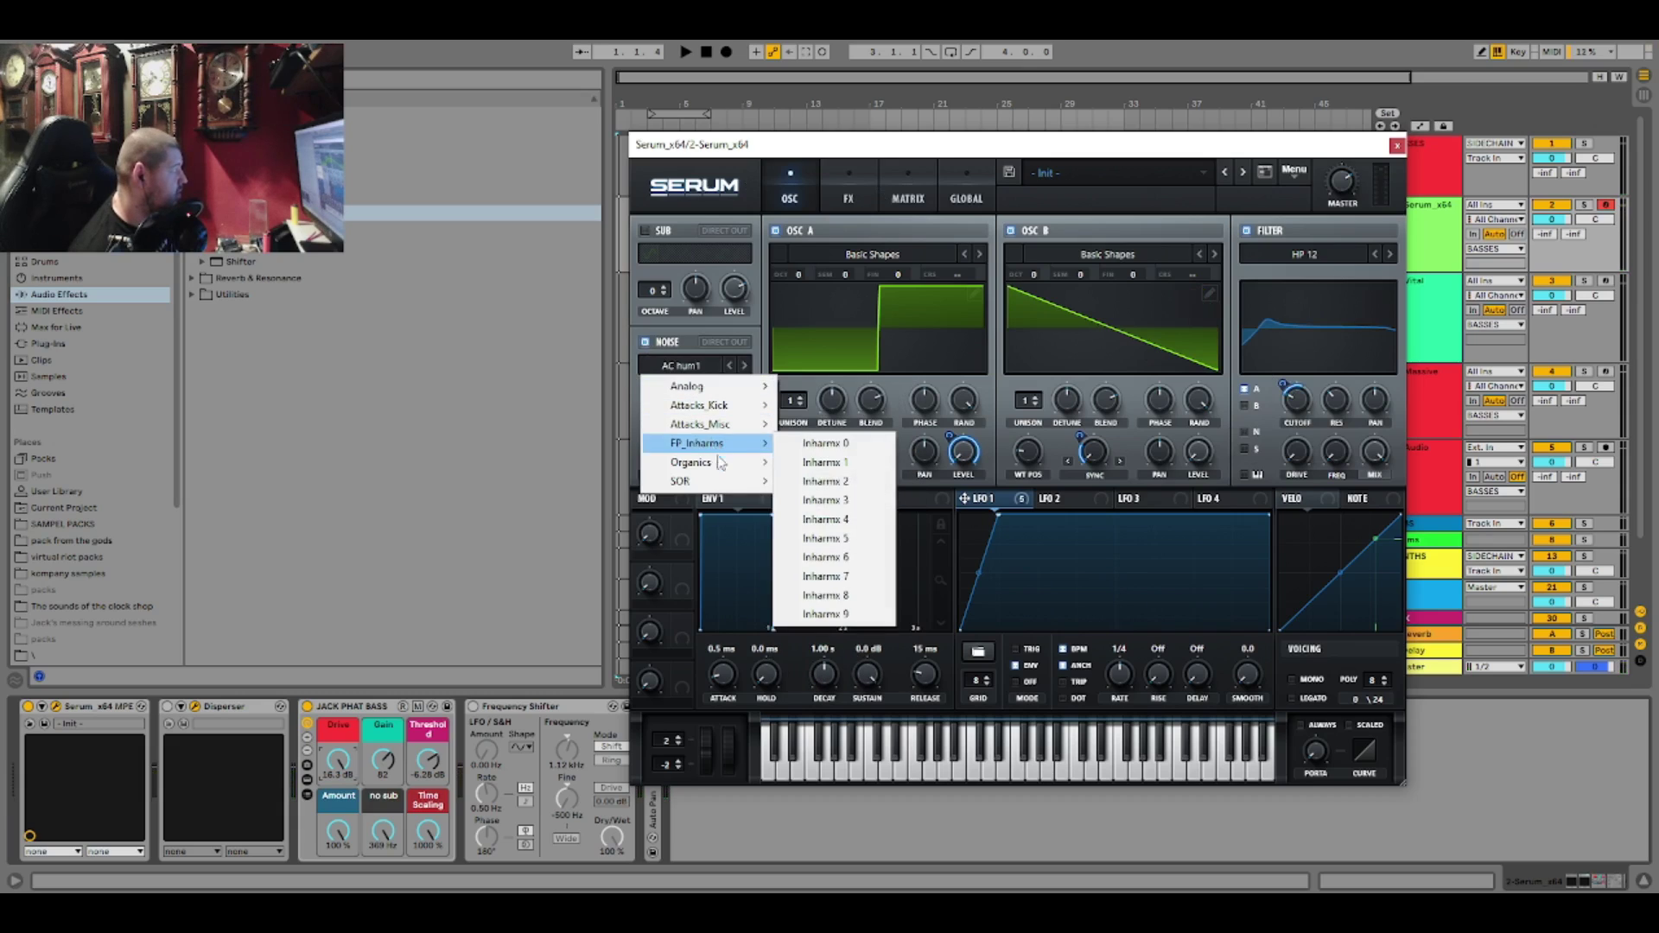
{"action": "mouse_move", "coordinate": [700, 386]}
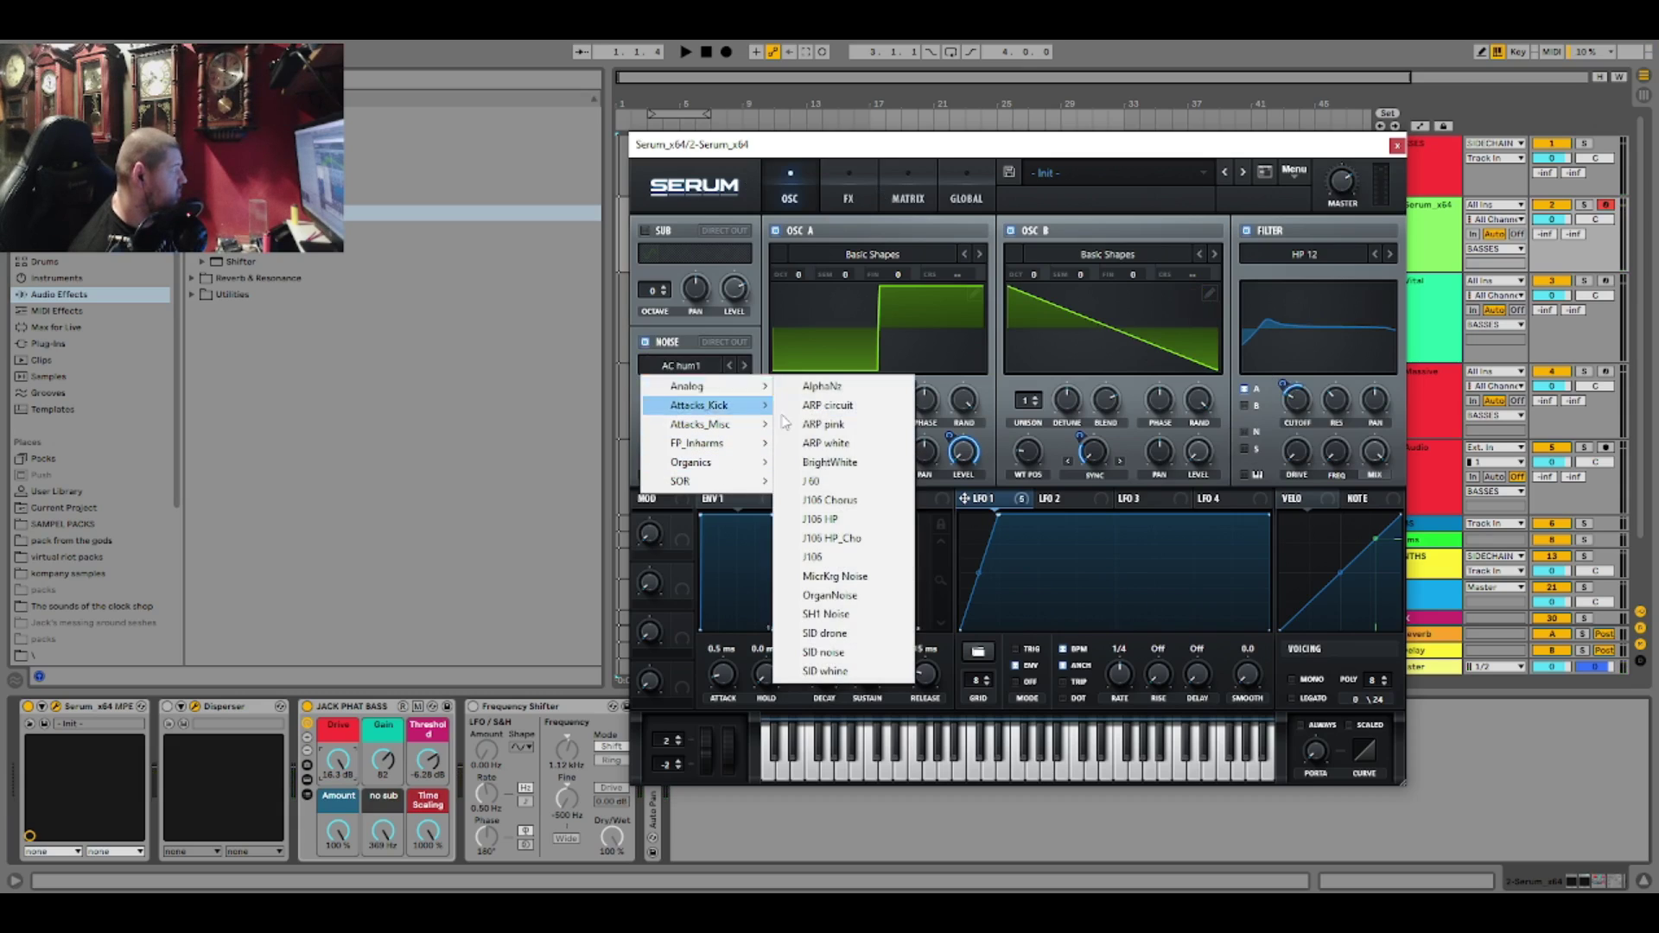
{"action": "left_click", "coordinate": [863, 501]}
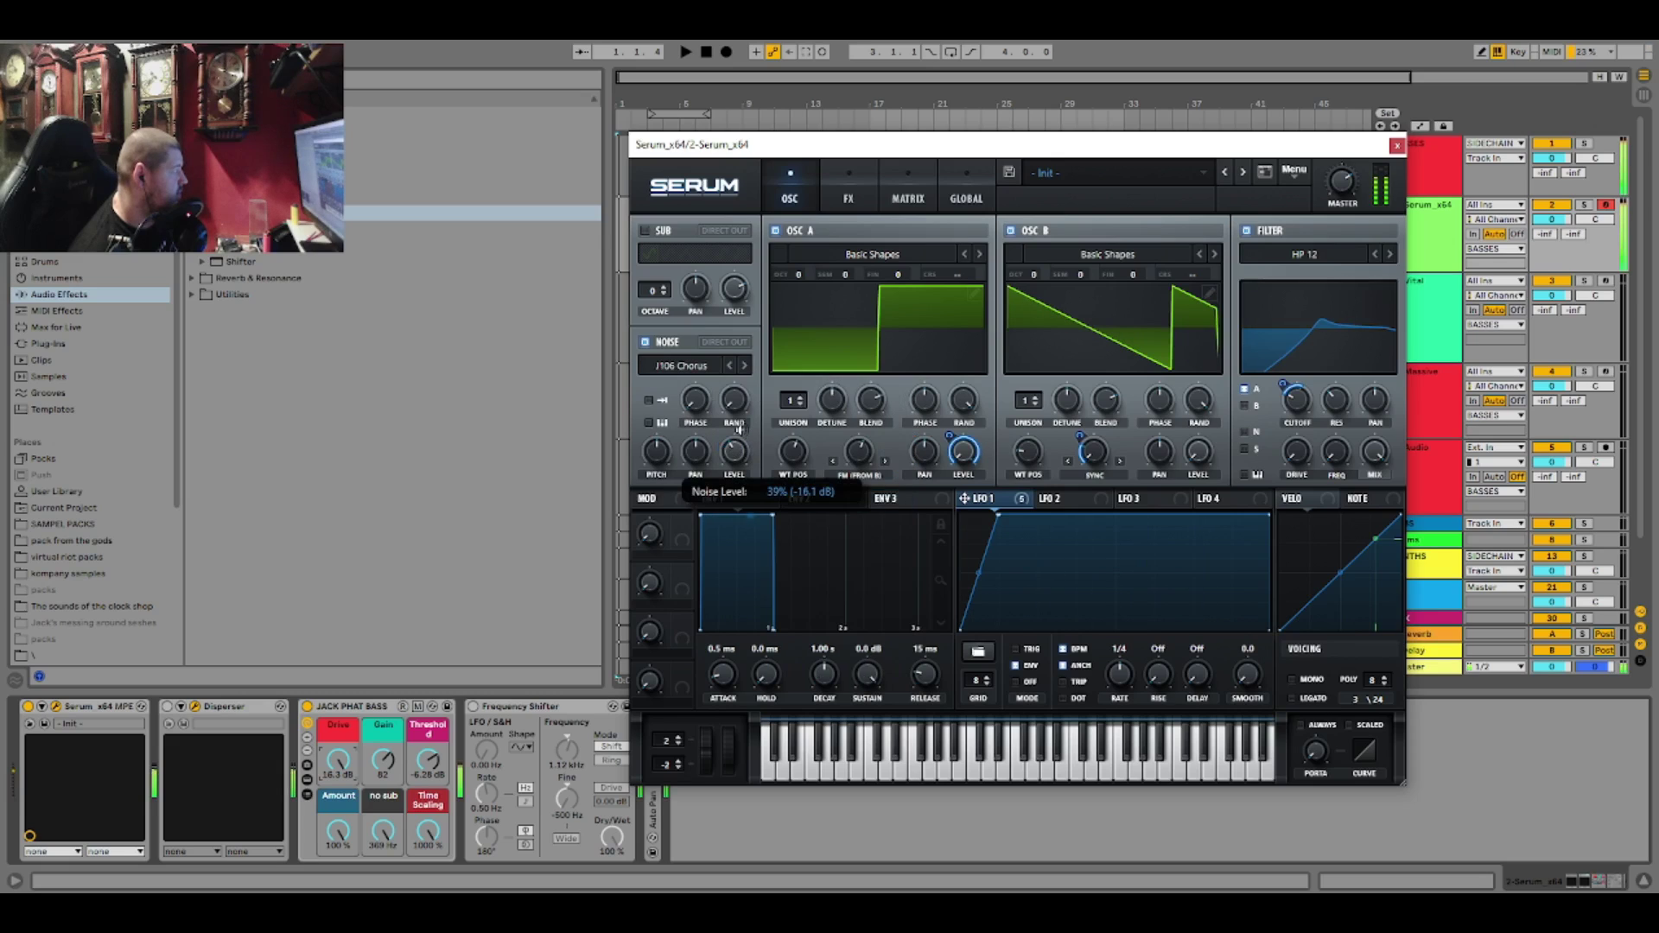
{"action": "left_click", "coordinate": [724, 342]}
{"action": "left_click_drag", "start_coordinate": [745, 455], "coordinate": [765, 414]}
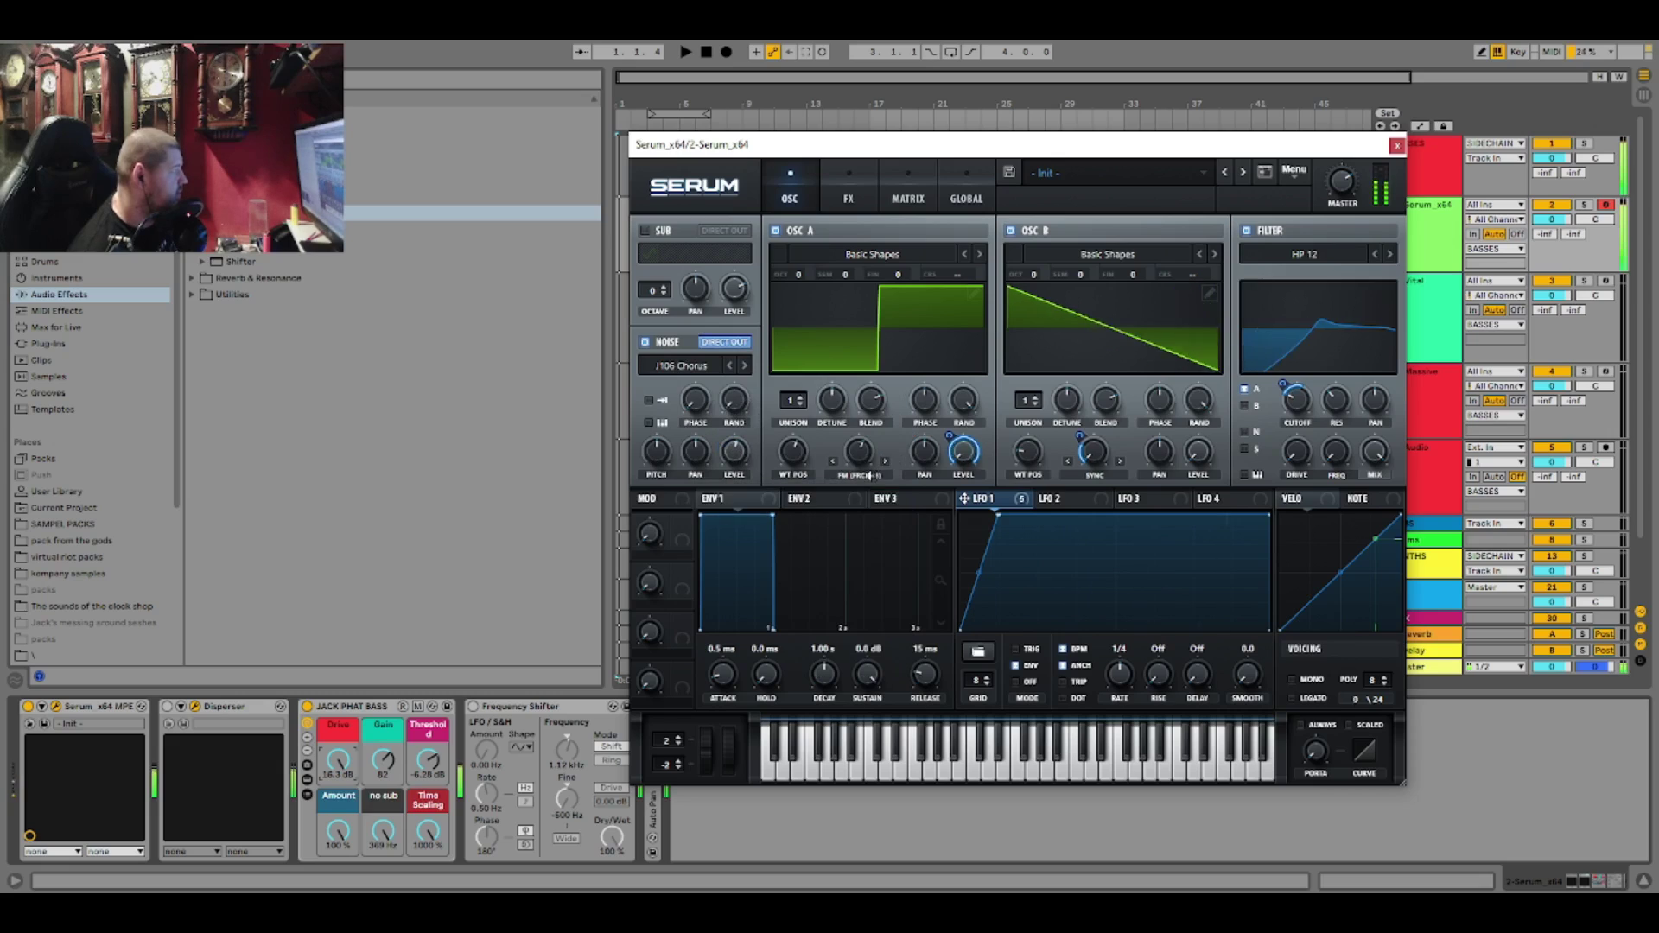
{"action": "left_click_drag", "start_coordinate": [860, 462], "coordinate": [875, 458]}
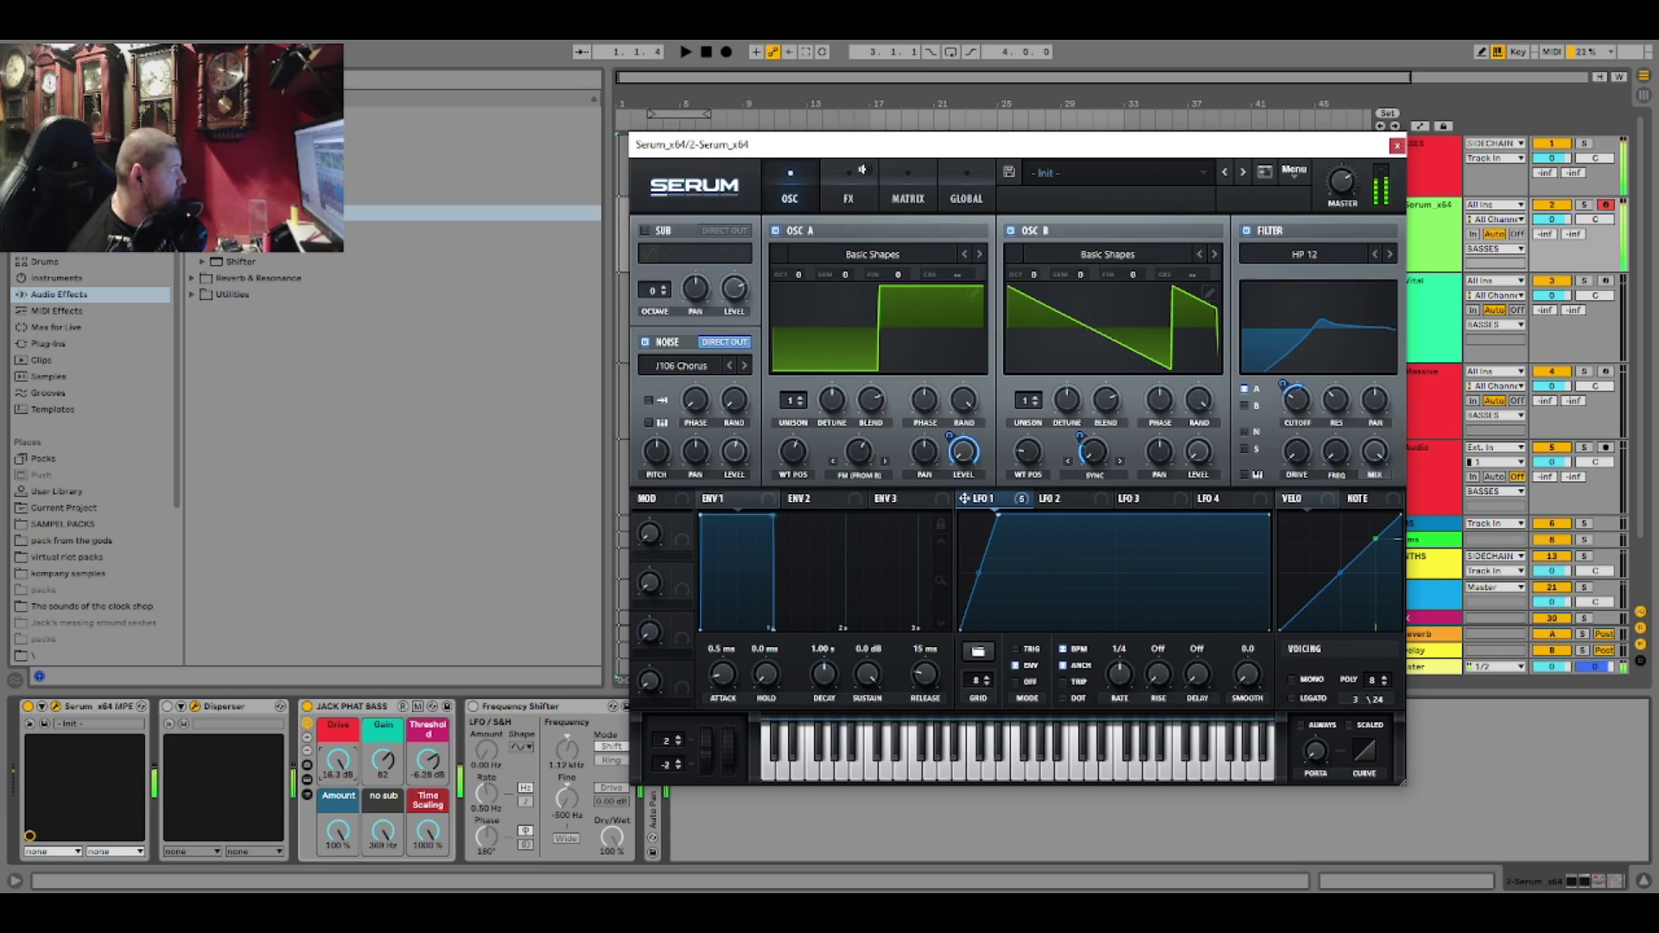
- Enable Serum's Compressor effect and switch it to multiband mode
{"action": "left_click", "coordinate": [848, 188]}
{"action": "left_click", "coordinate": [652, 388]}
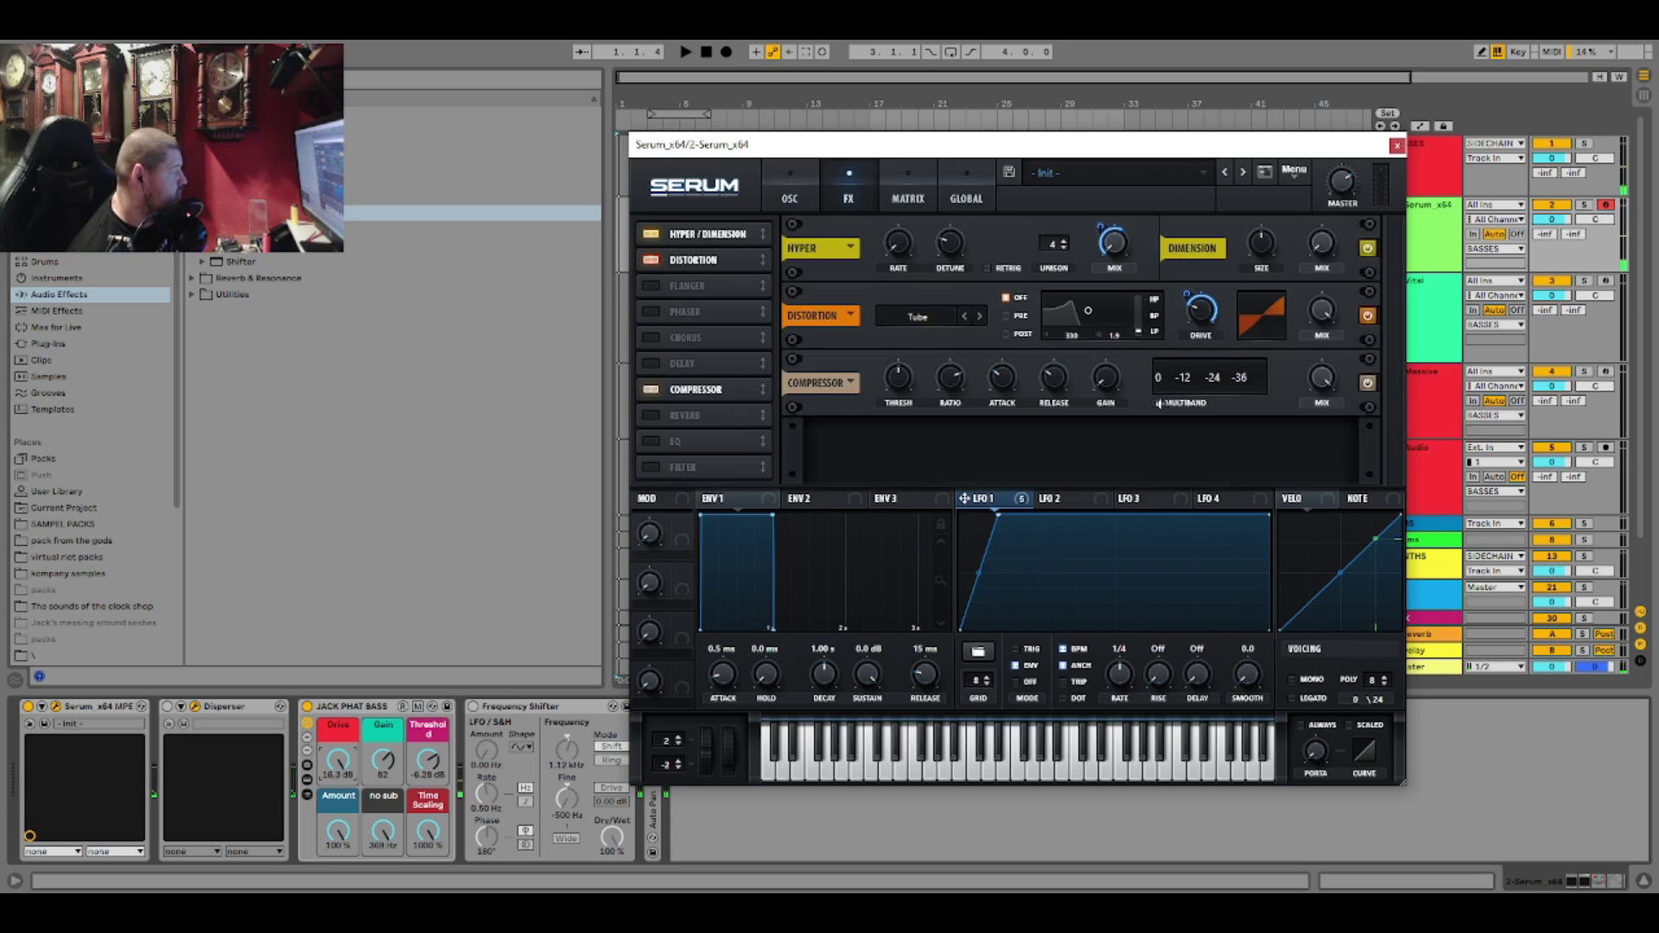
{"action": "left_click", "coordinate": [1156, 403]}
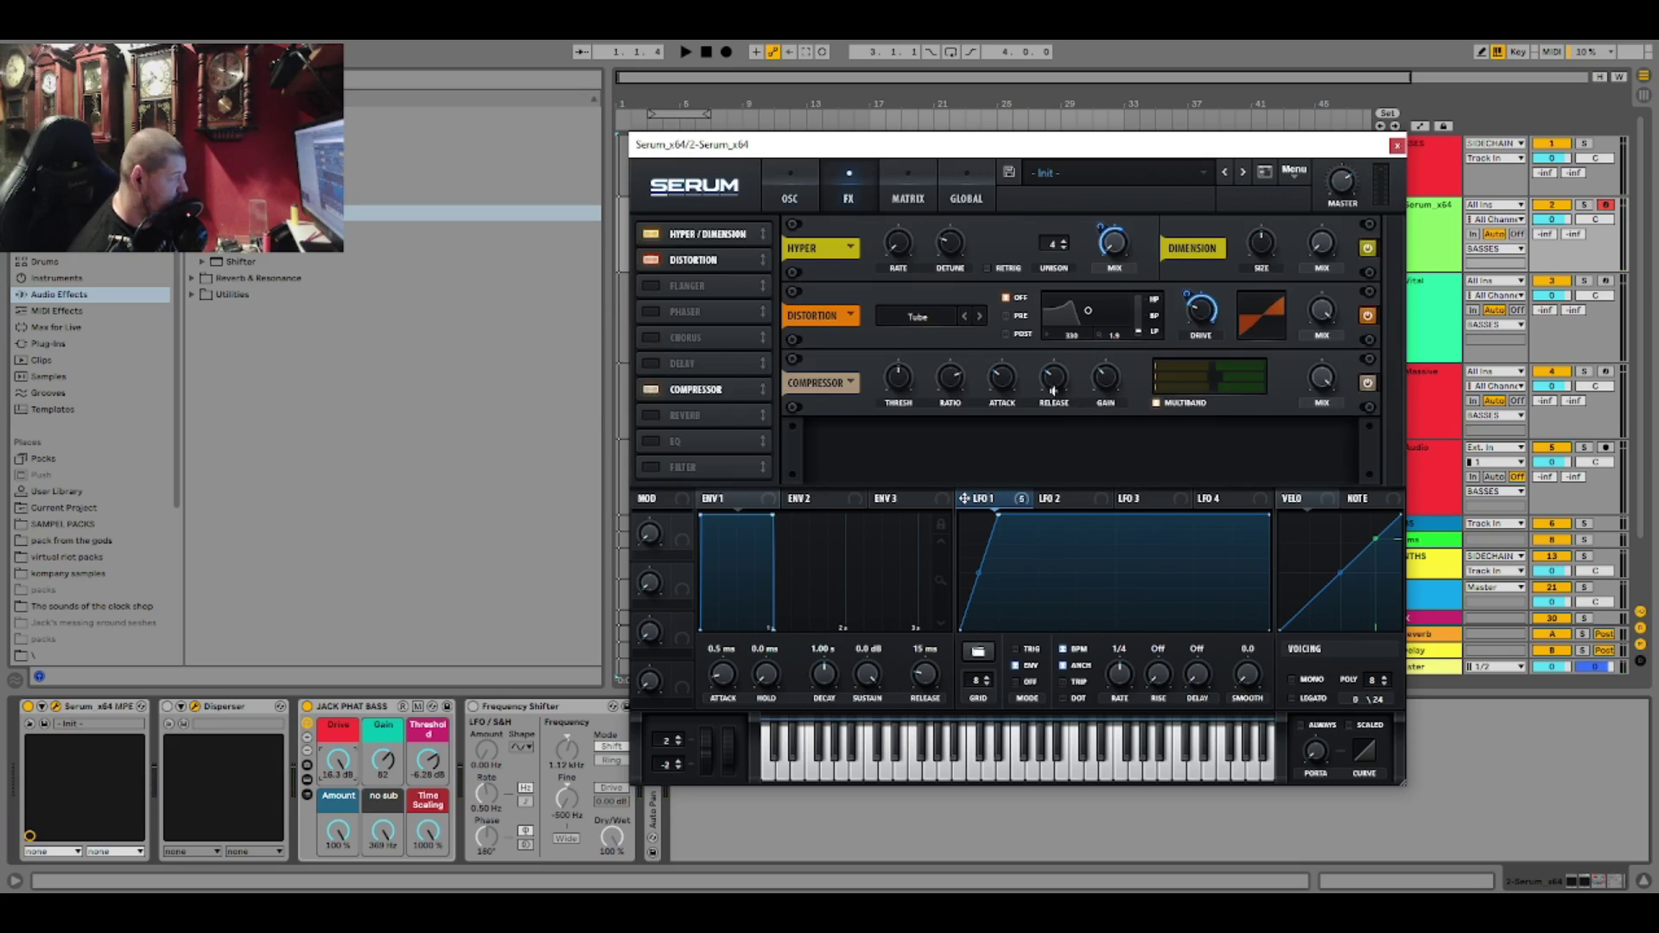
{"action": "left_click_drag", "start_coordinate": [1053, 391], "coordinate": [1054, 391]}
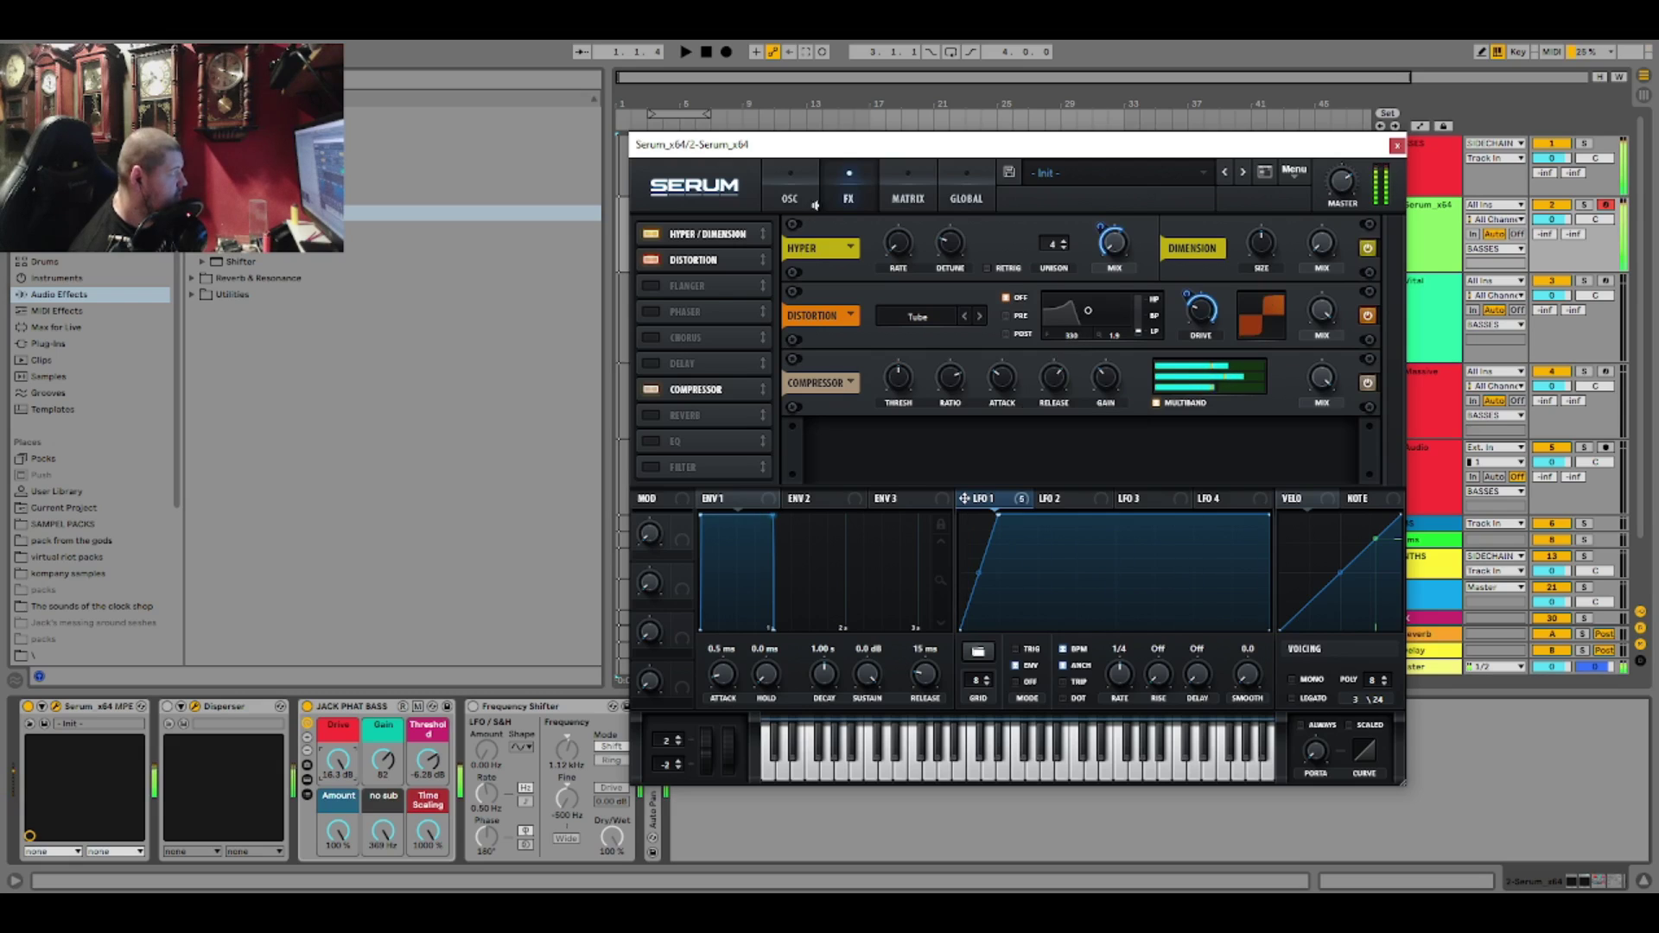
- Readjust the filter cutoff and LFO 1's modulation depth on oscillator B's sync amount
{"action": "left_click", "coordinate": [799, 190]}
{"action": "scroll", "coordinate": [1303, 407], "scroll_direction": "up", "scroll_amount": 2}
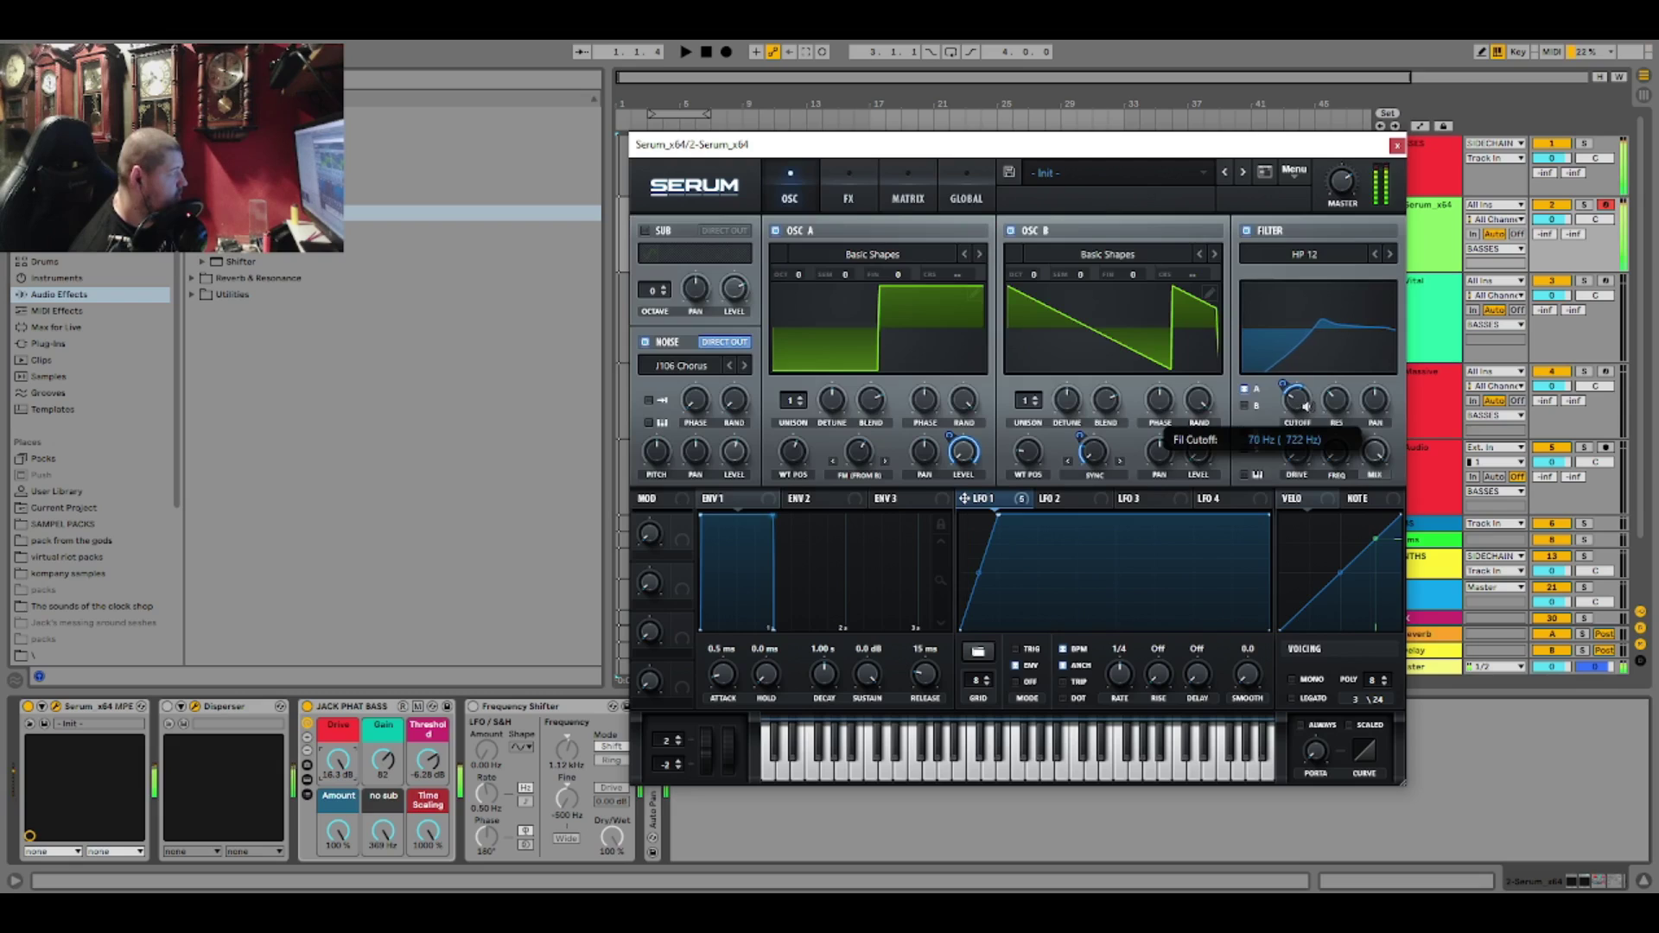
{"action": "mouse_move", "coordinate": [1083, 432]}
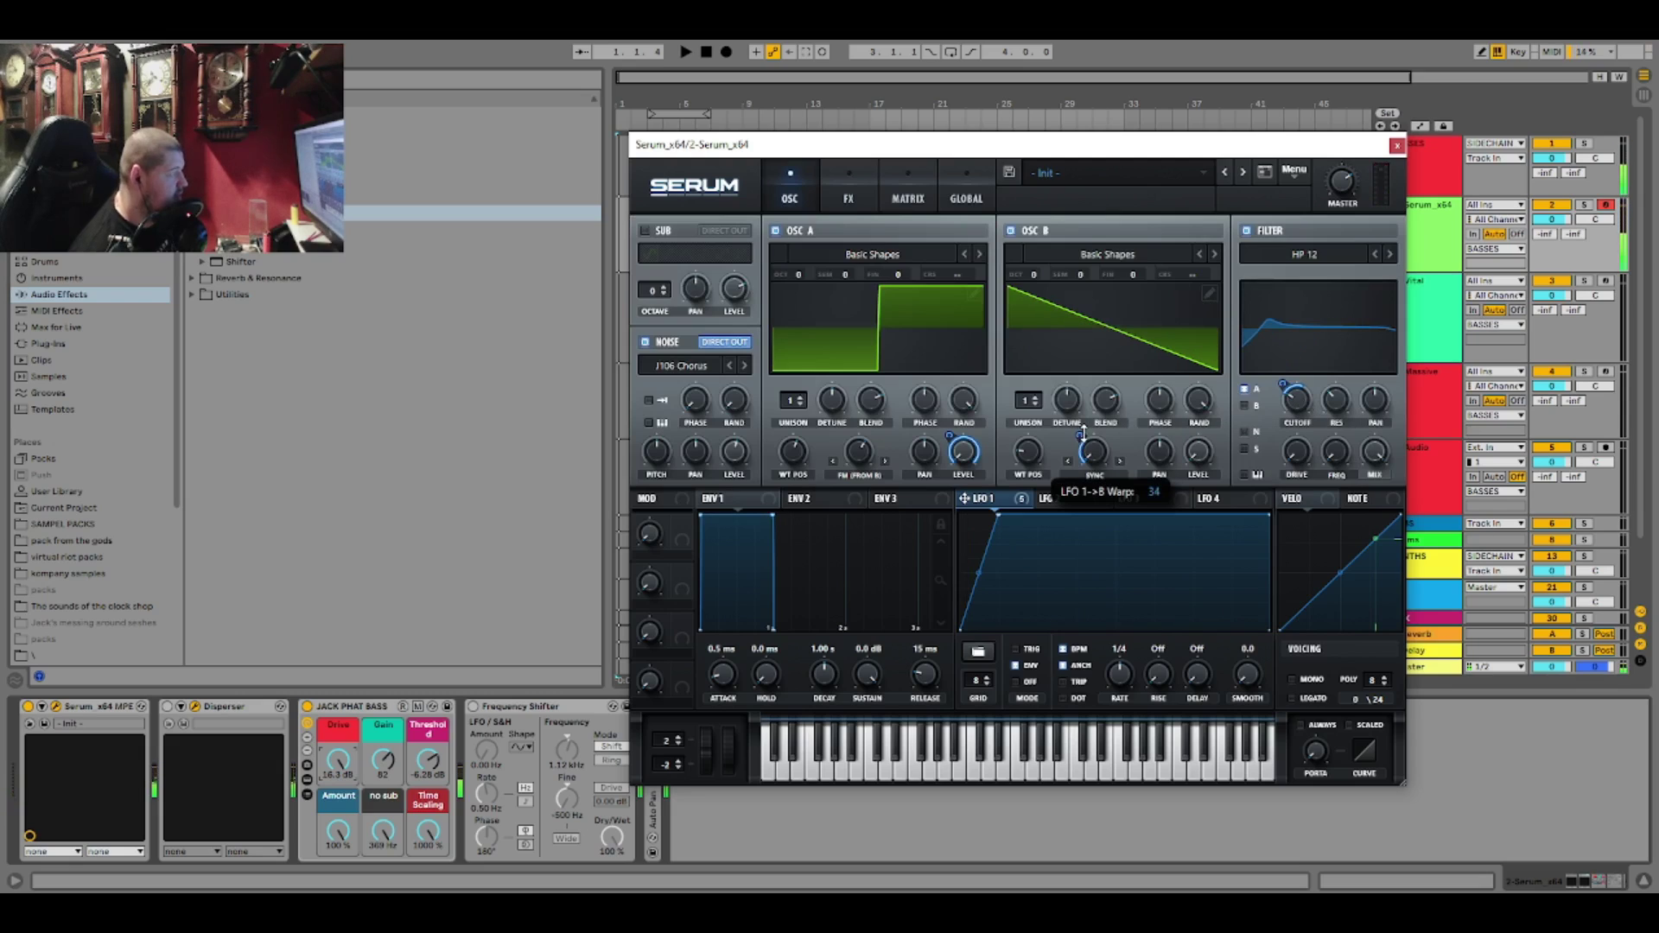
{"action": "left_click_drag", "start_coordinate": [1083, 432], "coordinate": [1085, 451]}
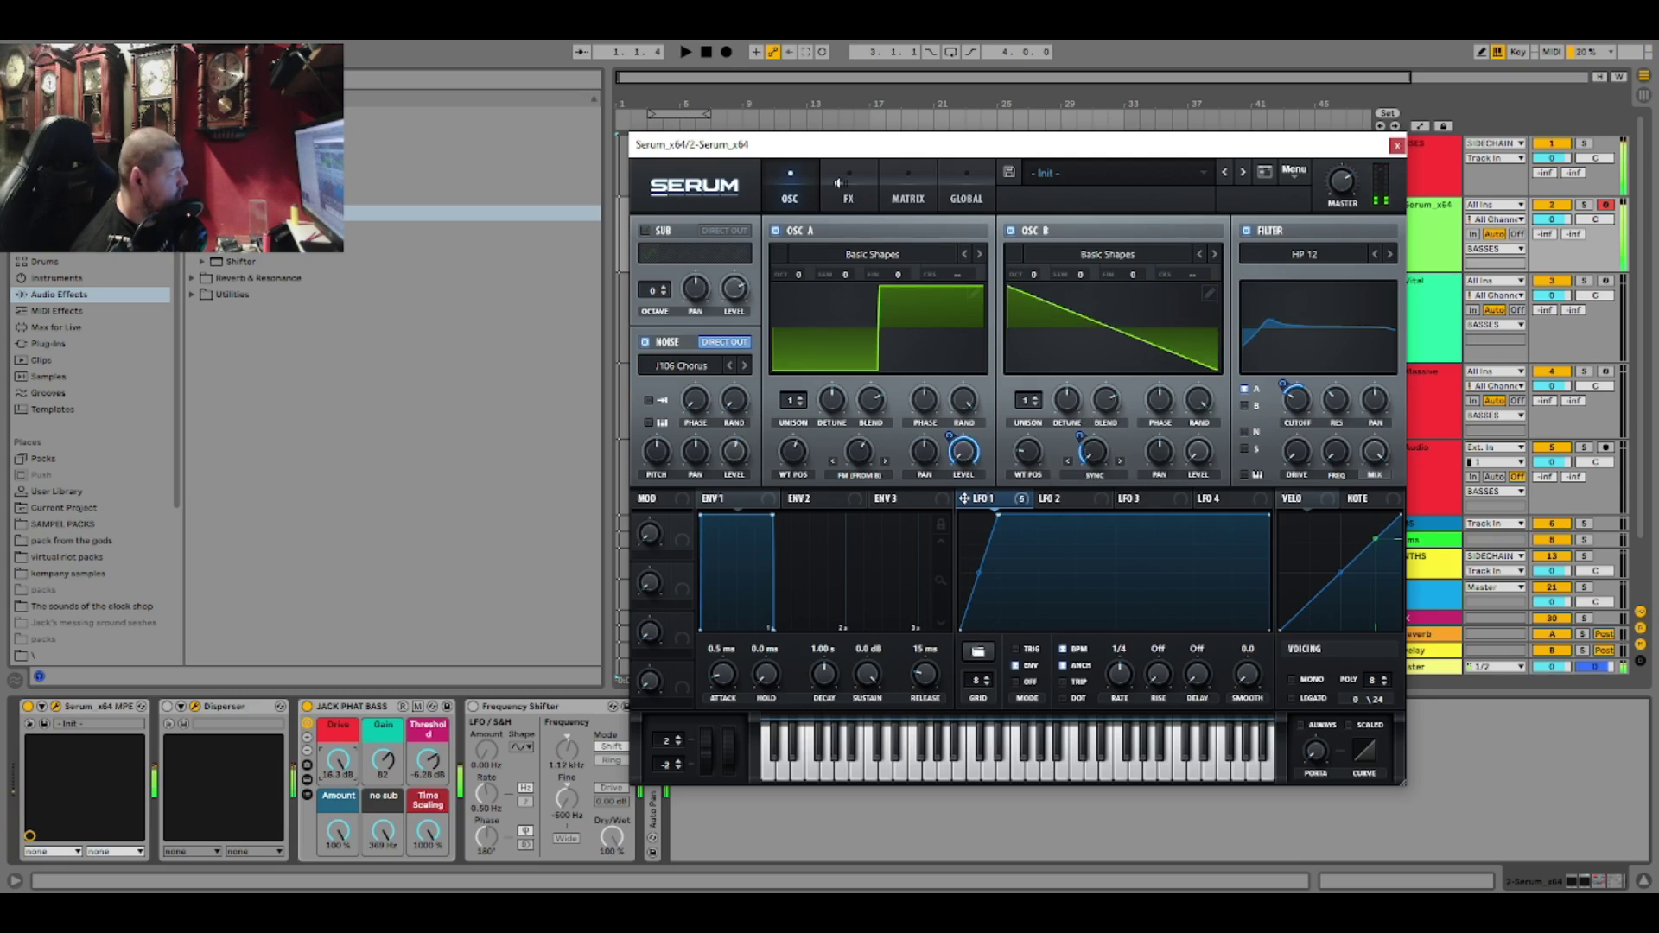
- Enable the EQ with both bands as peaks, boost the low band about 8.3 dB, and assign LFO 1 to both band frequencies
{"action": "left_click", "coordinate": [849, 198]}
{"action": "left_click", "coordinate": [651, 441]}
{"action": "left_click", "coordinate": [1027, 450]}
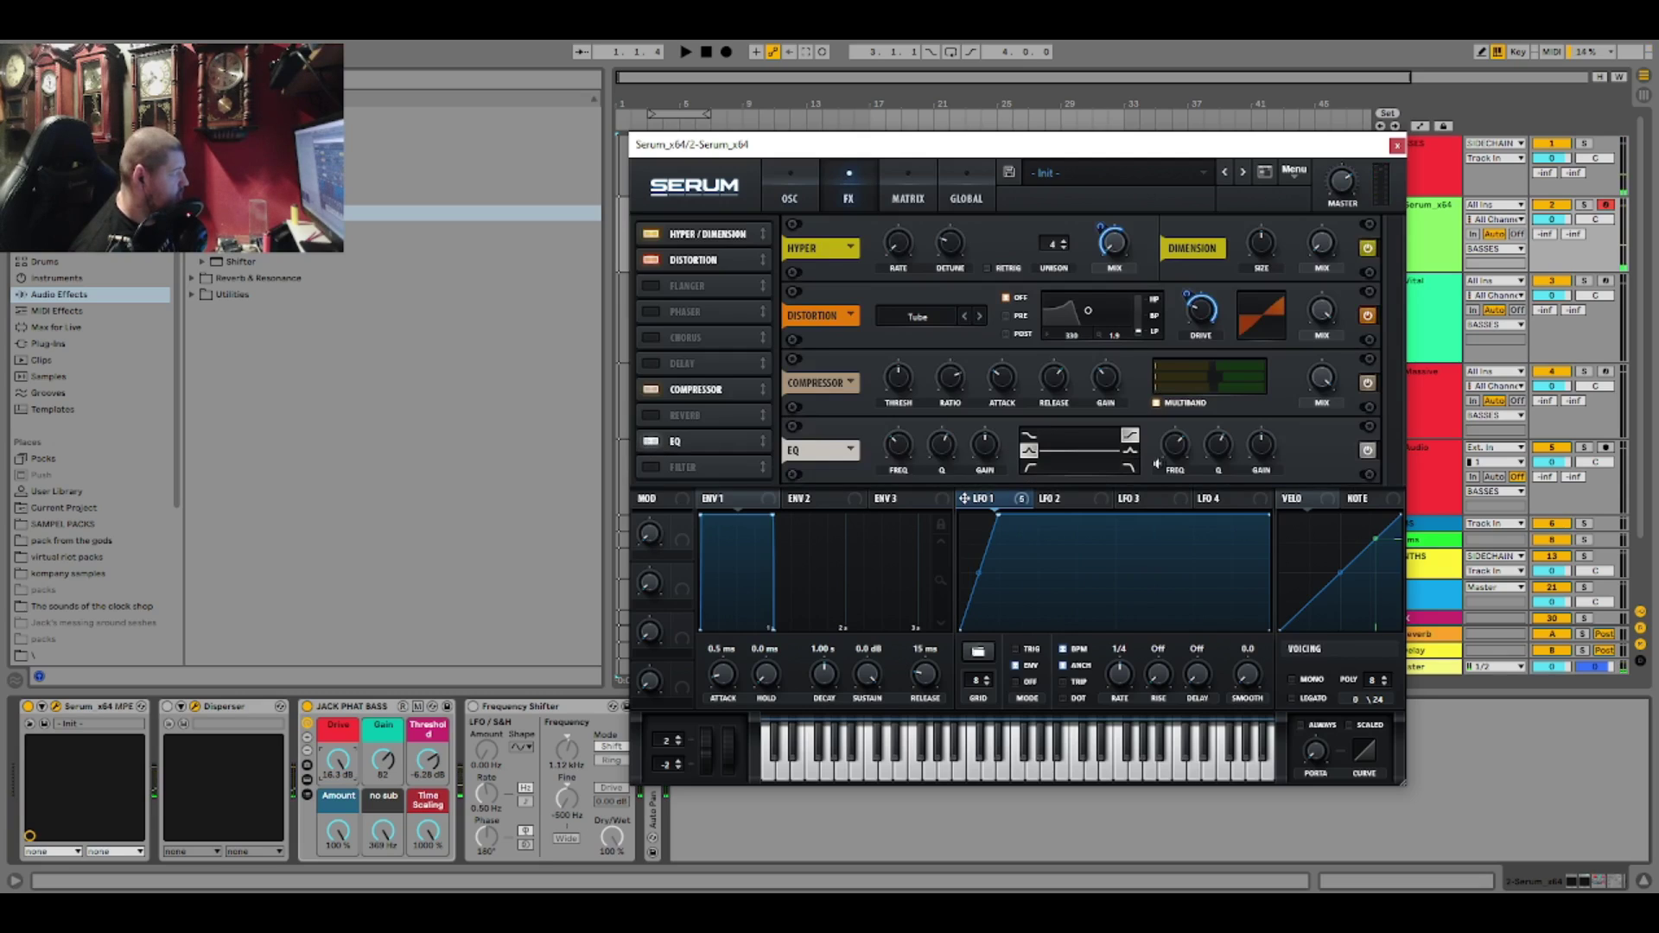
{"action": "left_click", "coordinate": [1130, 450]}
{"action": "left_click_drag", "start_coordinate": [990, 503], "coordinate": [899, 445]}
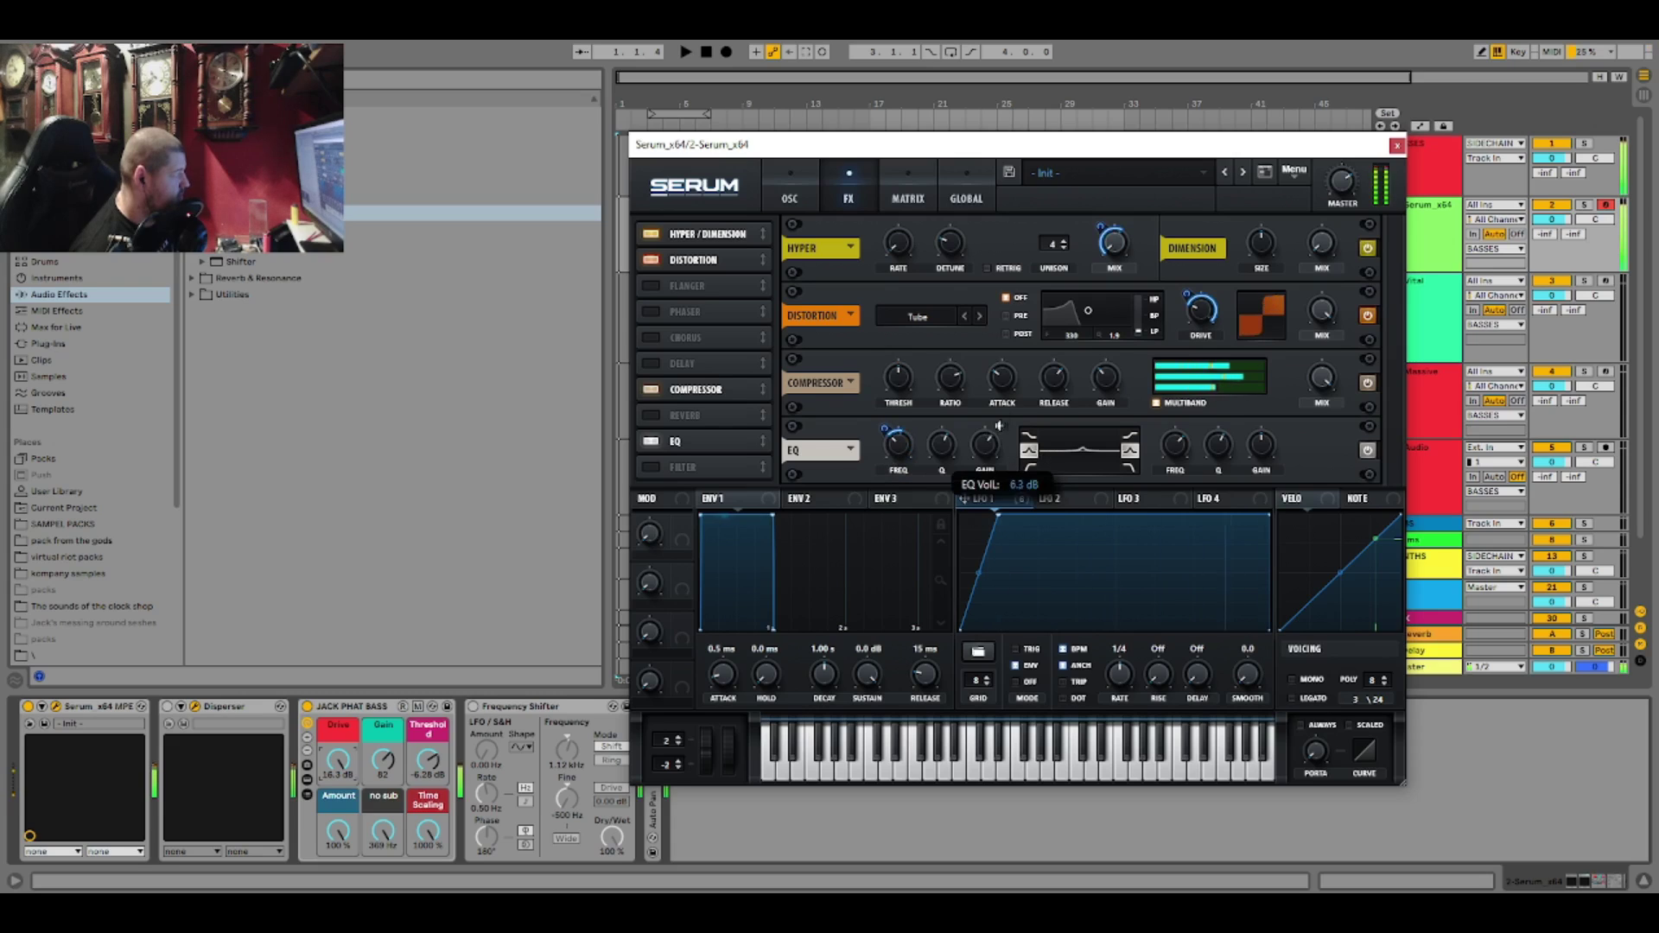
{"action": "left_click_drag", "start_coordinate": [1028, 499], "coordinate": [1176, 445]}
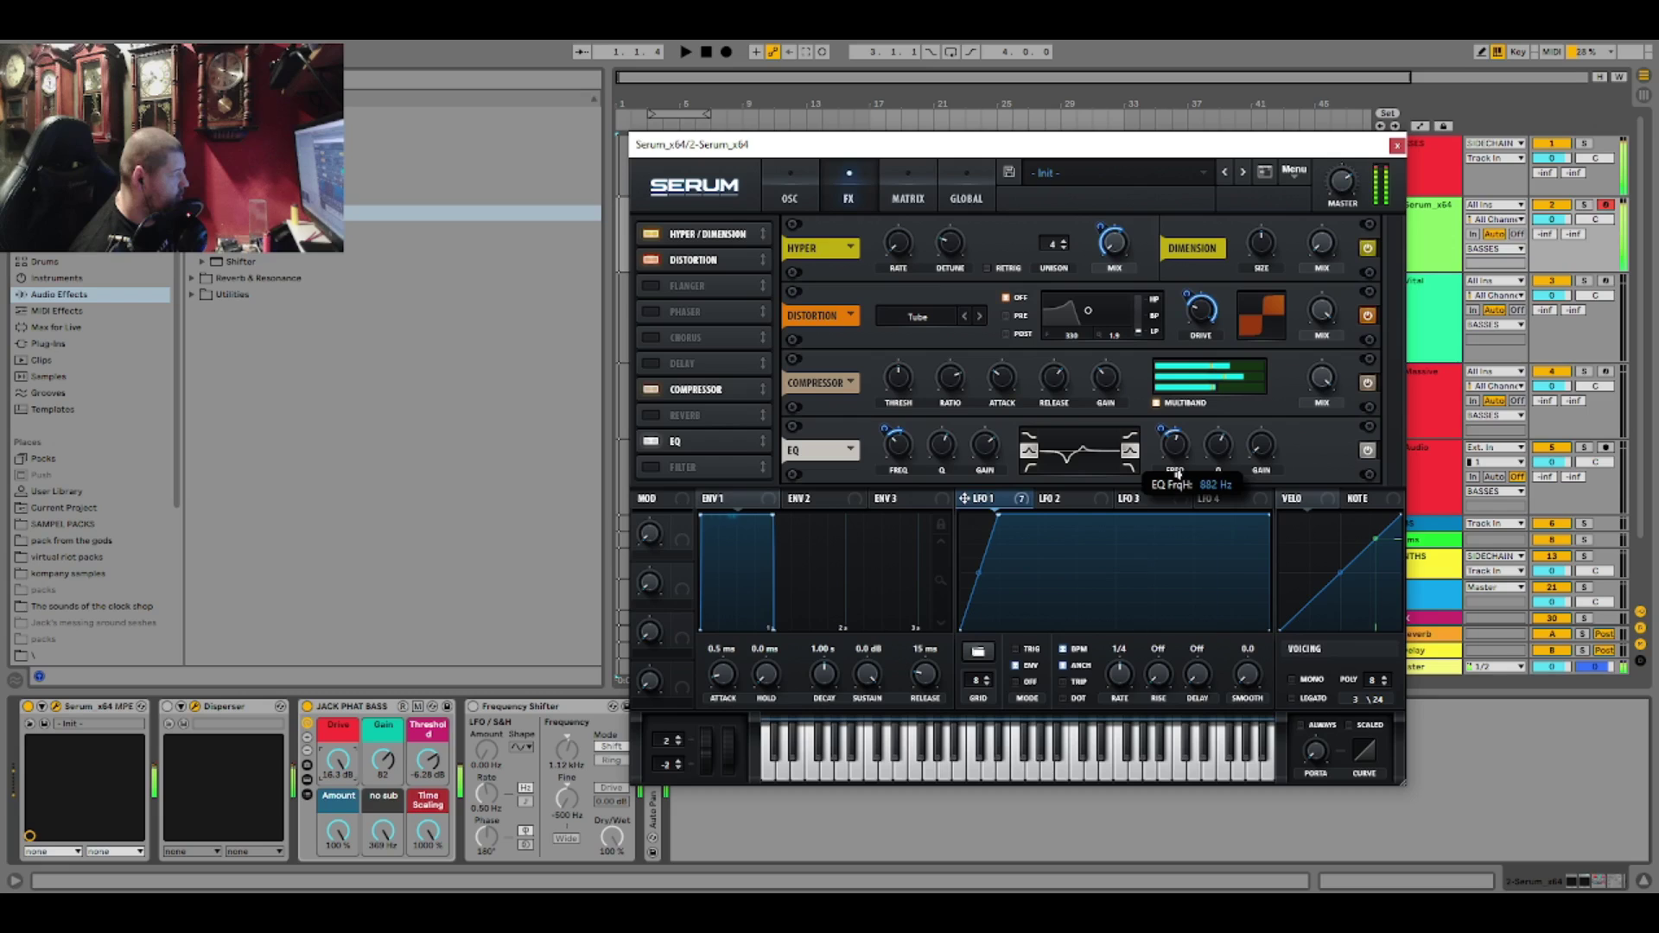
- Enable the Filter effect after the EQ, choose the Combs type from the Misc group, and lower its cutoff
{"action": "left_click", "coordinate": [652, 468]}
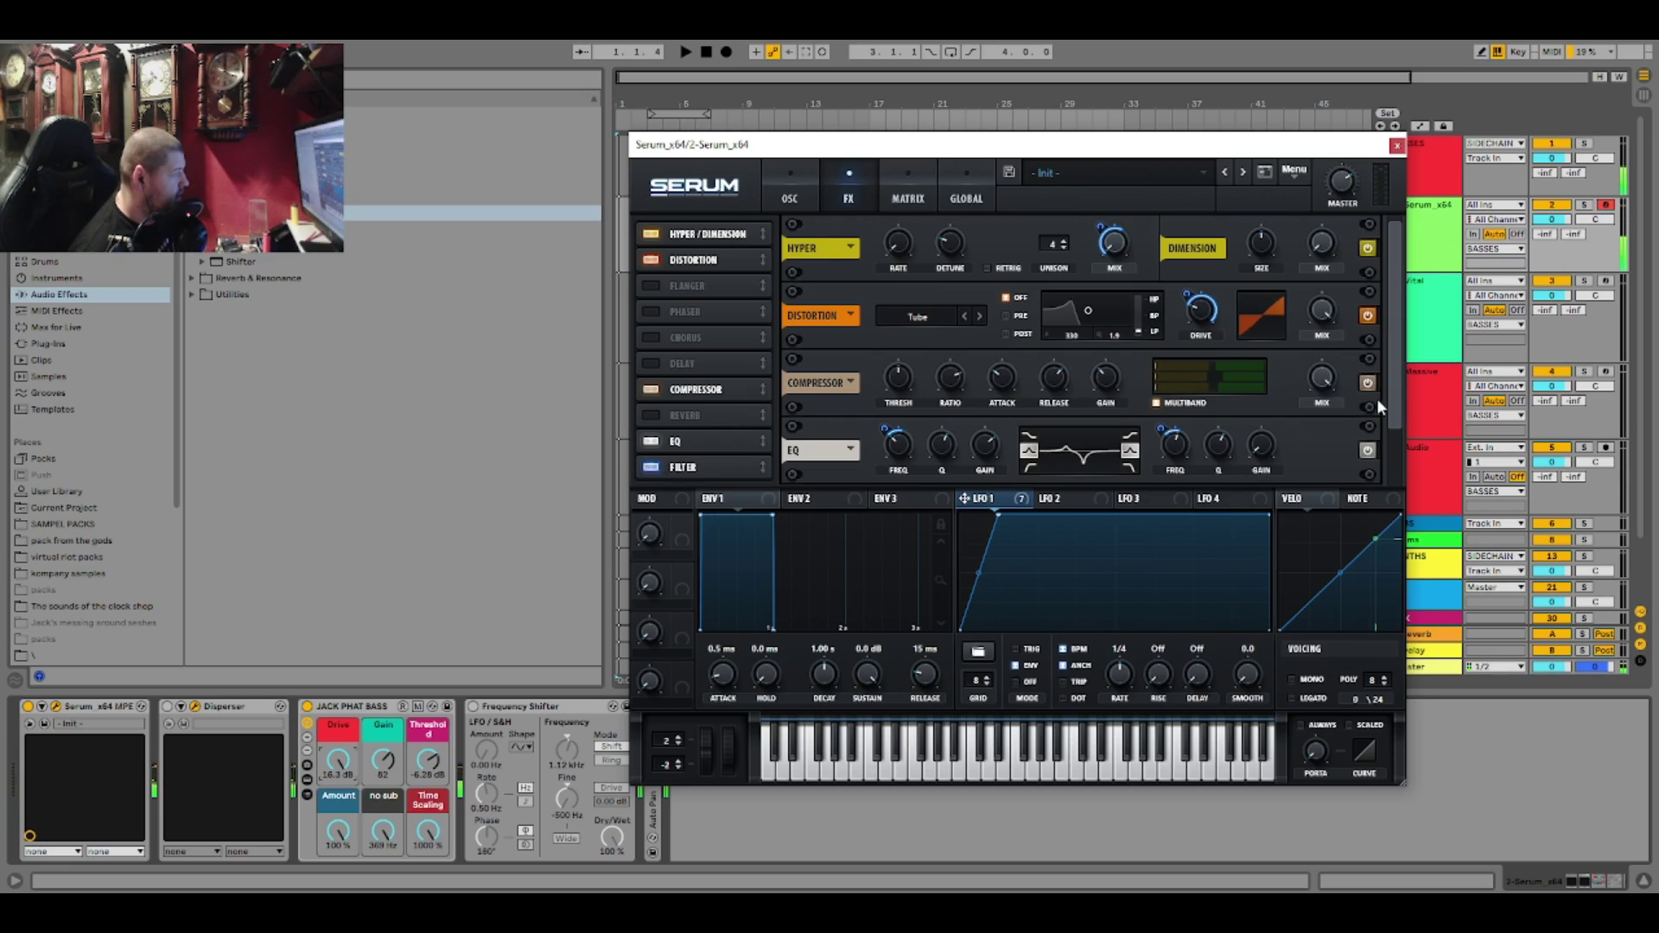
{"action": "scroll", "coordinate": [1377, 397], "scroll_direction": "down", "scroll_amount": 2}
{"action": "left_click", "coordinate": [907, 445]}
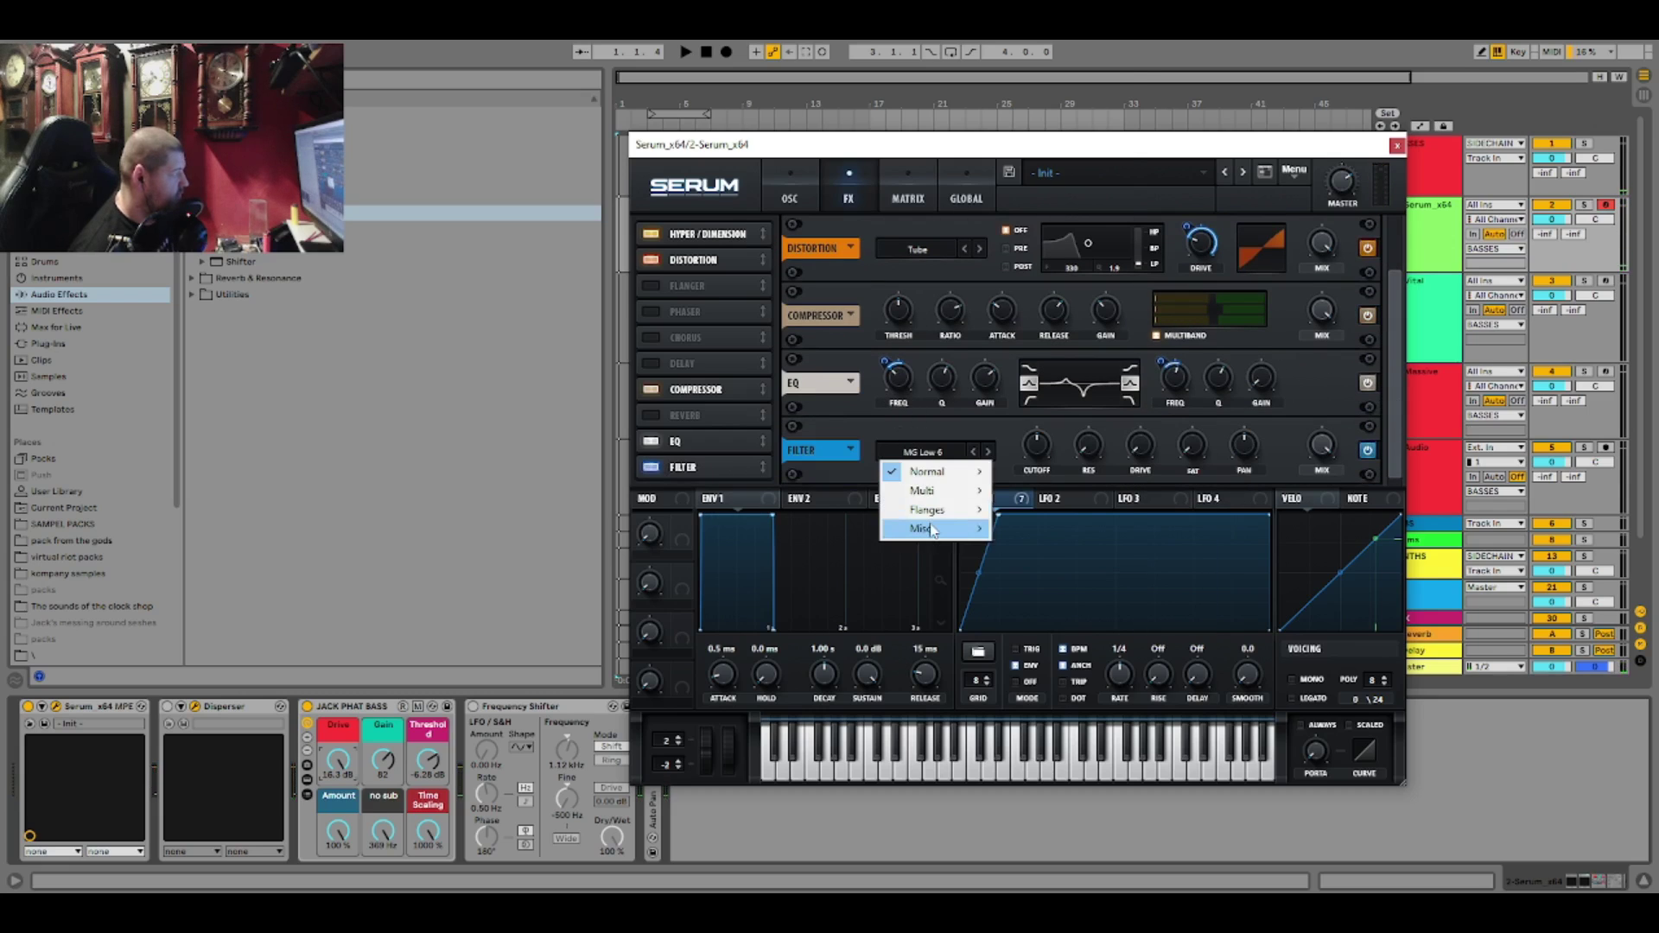
{"action": "mouse_move", "coordinate": [921, 528]}
{"action": "left_click", "coordinate": [1094, 244]}
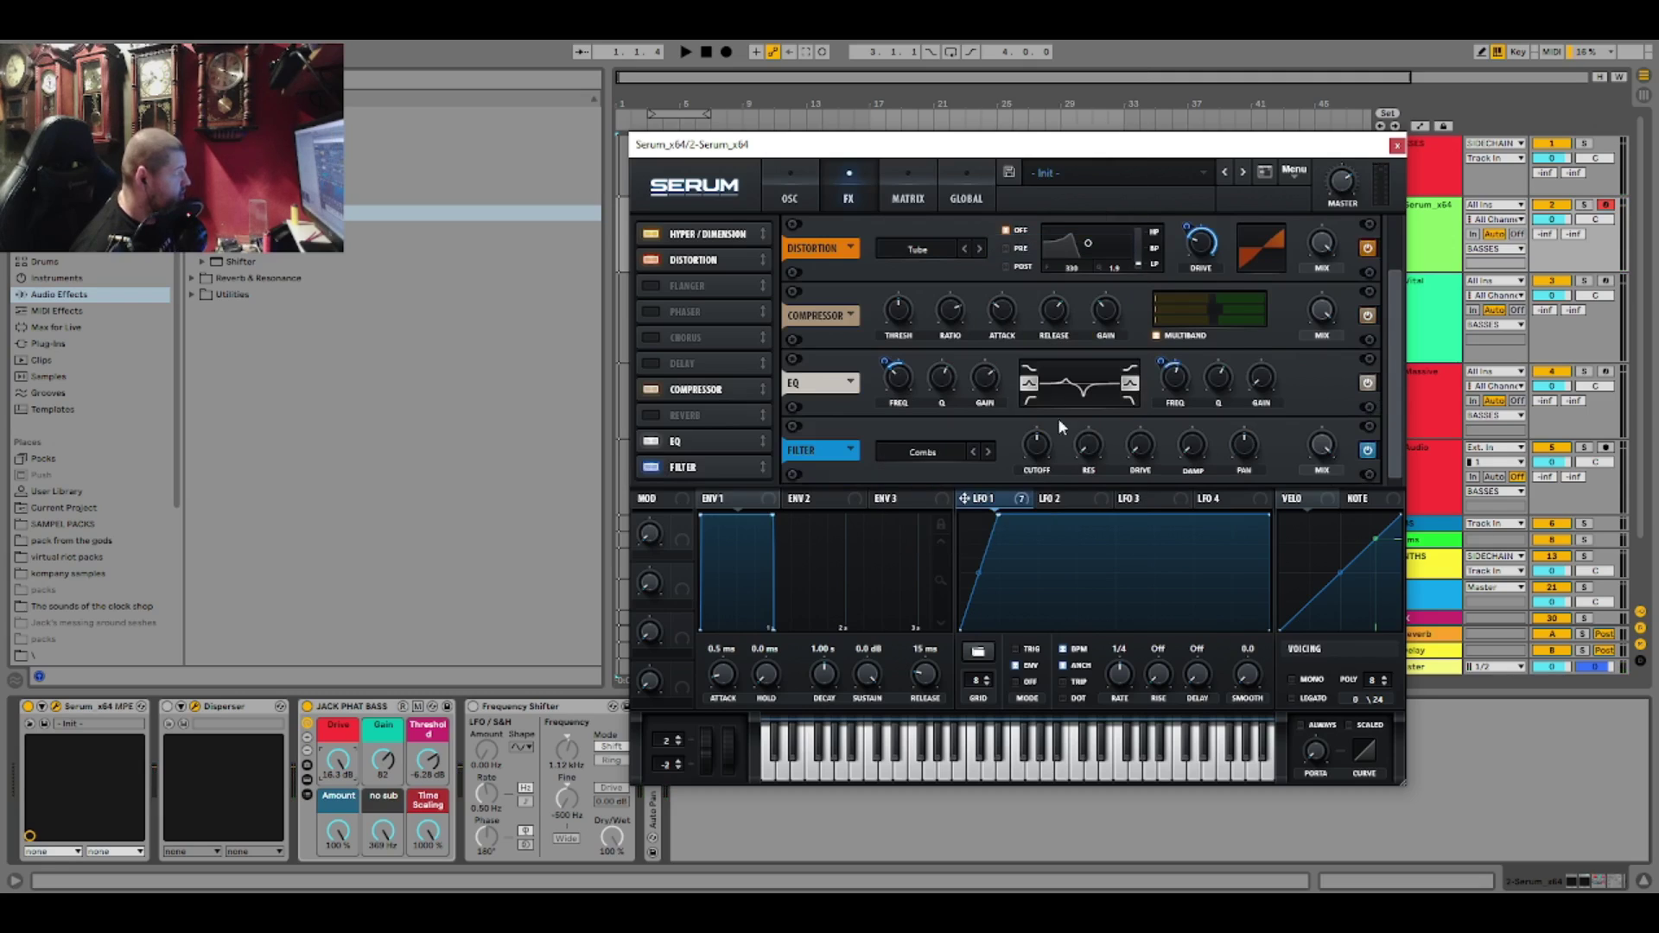
{"action": "left_click_drag", "start_coordinate": [1037, 445], "coordinate": [1035, 503]}
- Change the Filter effect's type to Allpasses and tune its cutoff to about 40 Hz
{"action": "left_click", "coordinate": [938, 456]}
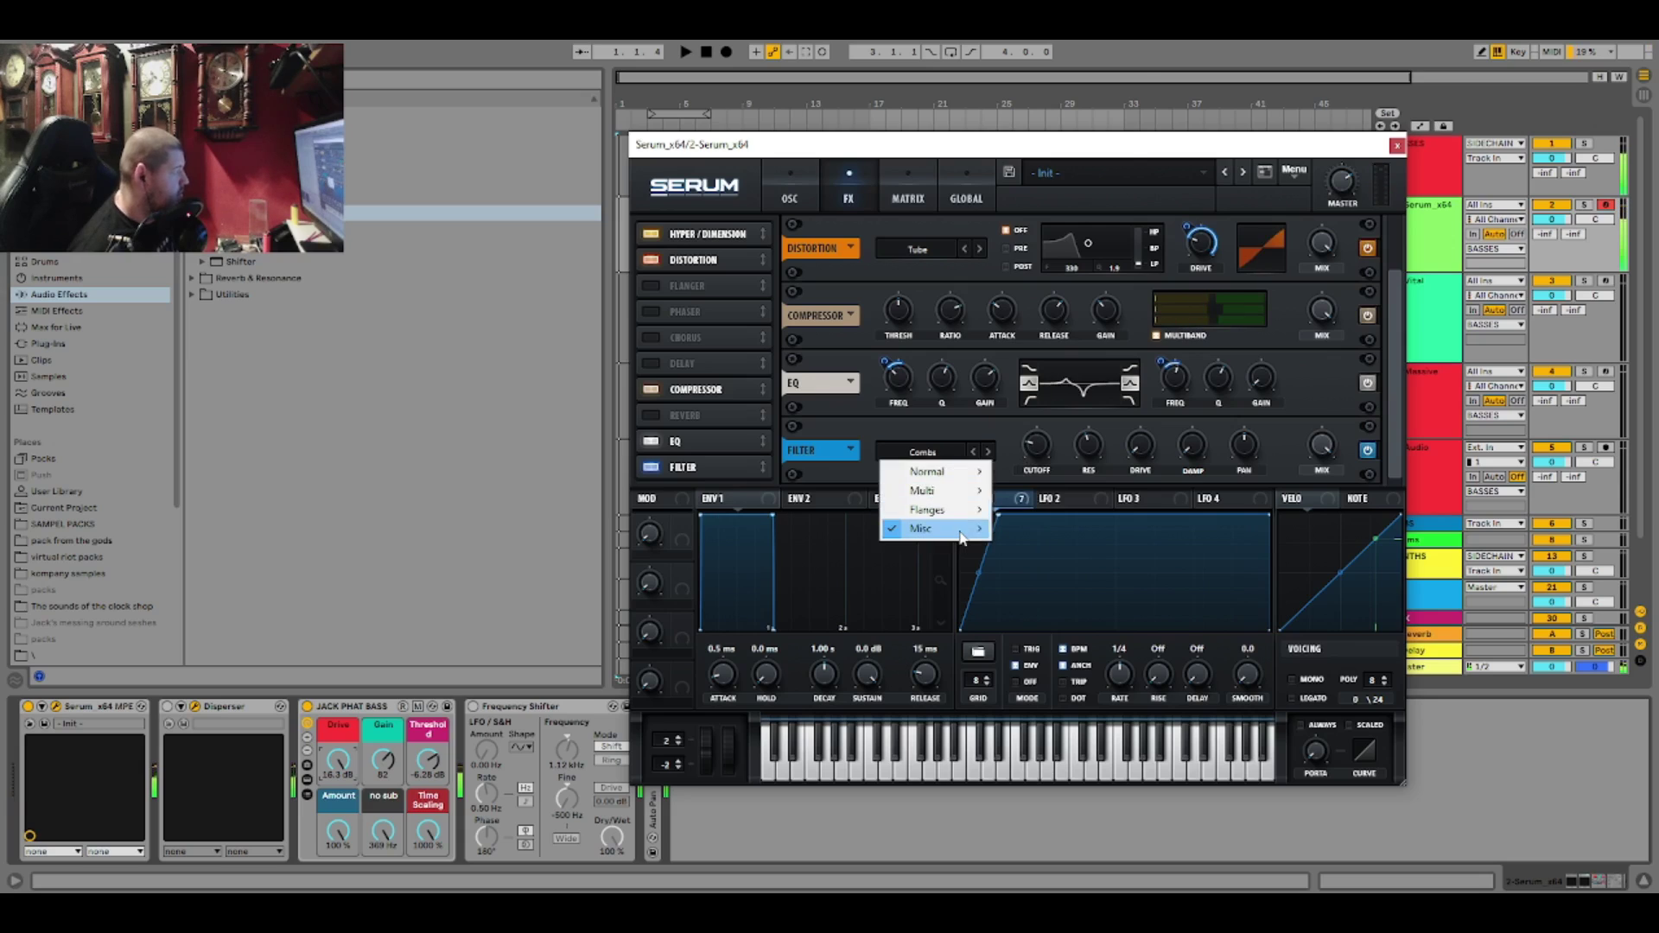
{"action": "mouse_move", "coordinate": [961, 534]}
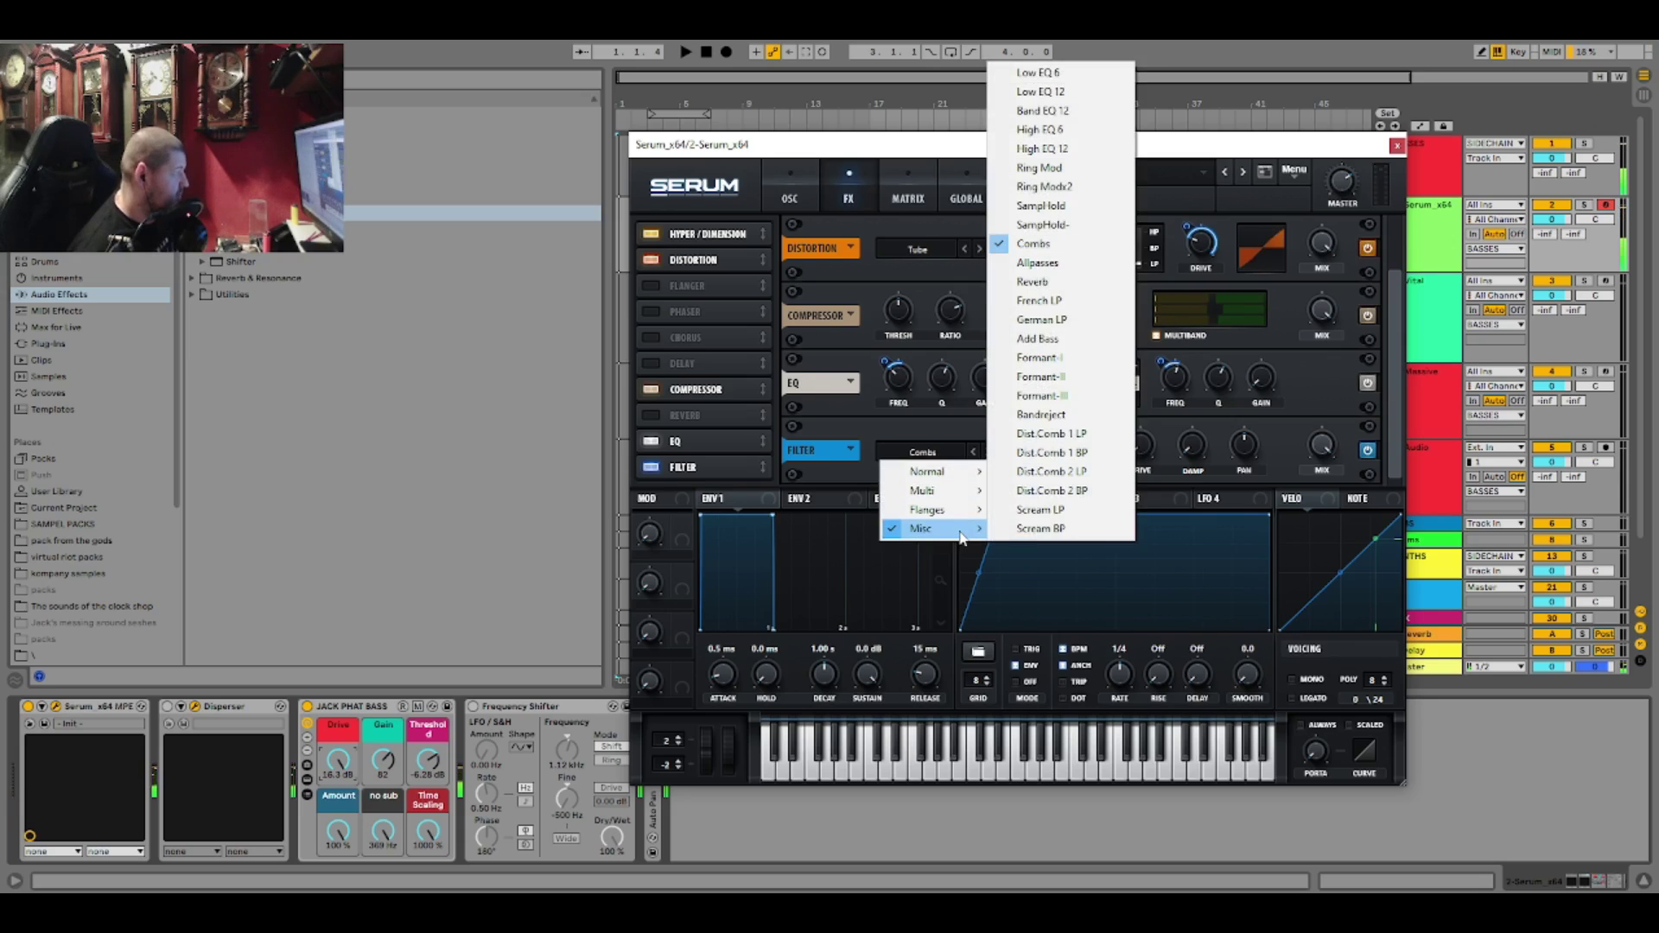
{"action": "left_click", "coordinate": [1039, 263]}
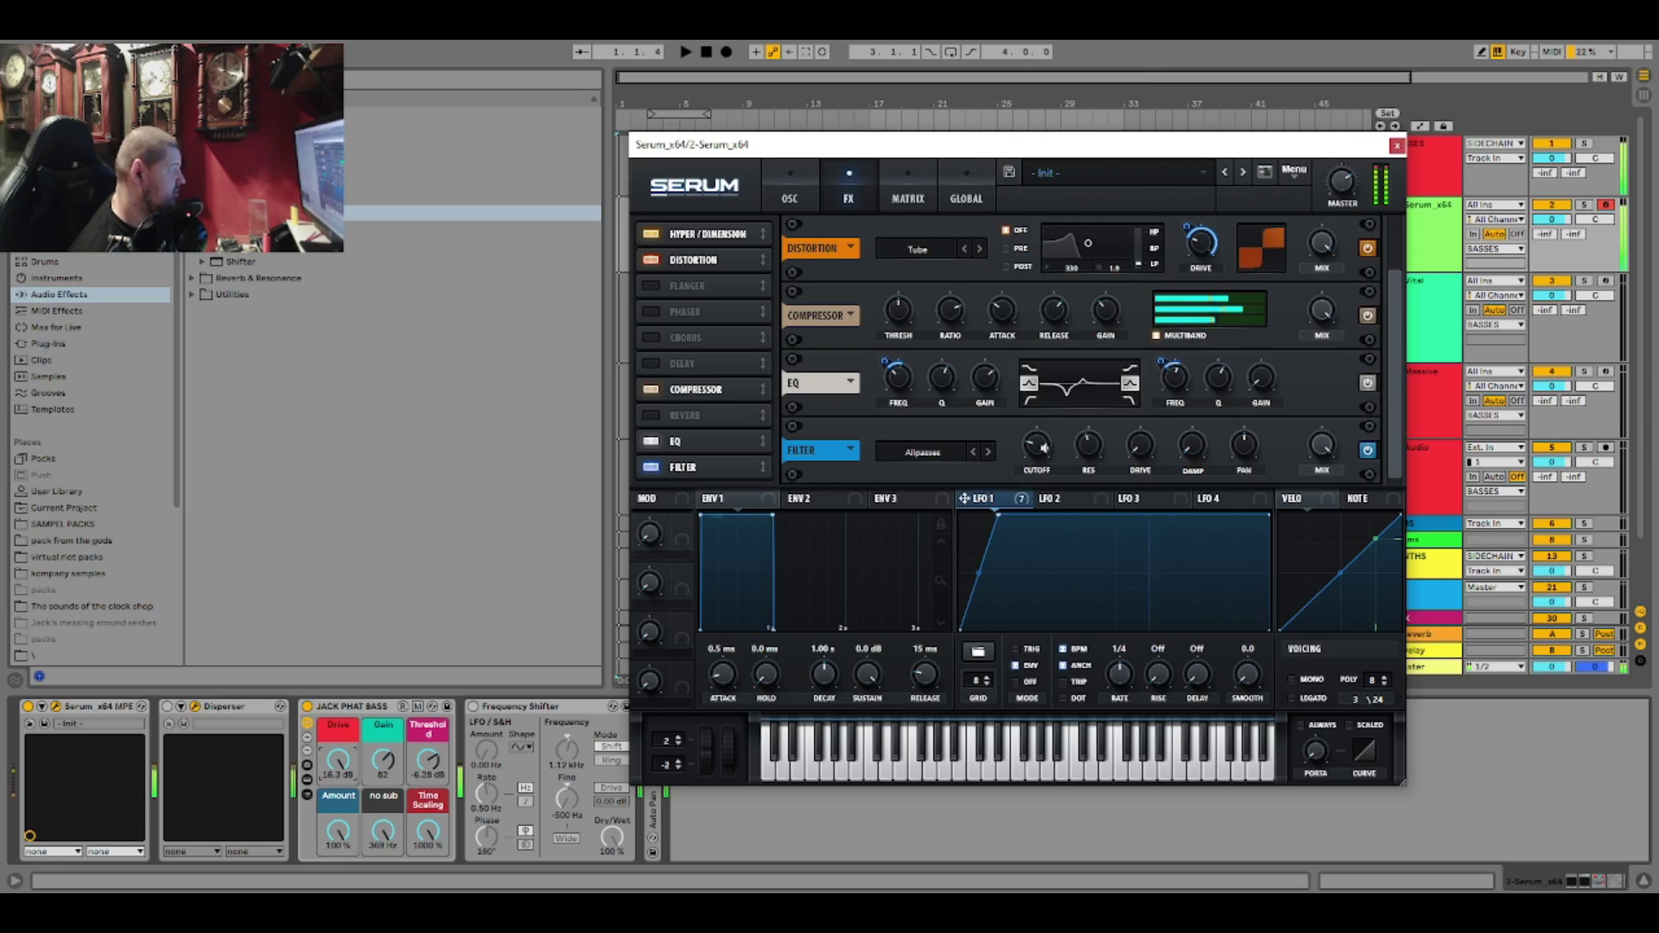
{"action": "mouse_move", "coordinate": [1049, 442]}
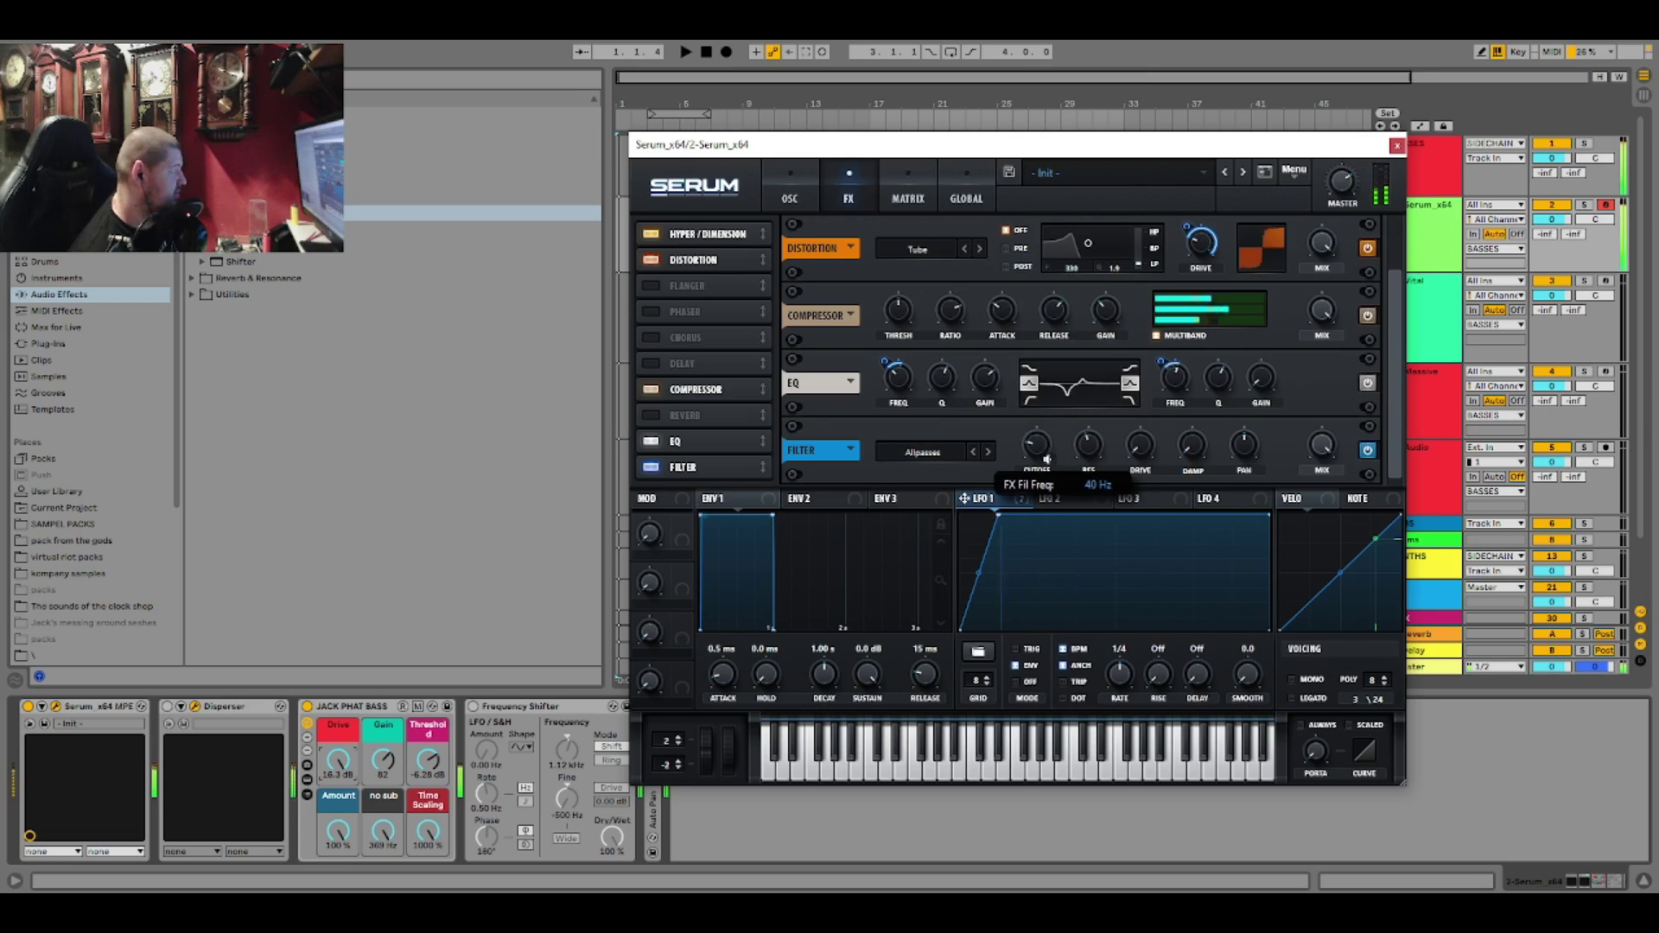
{"action": "left_click", "coordinate": [971, 452]}
{"action": "left_click", "coordinate": [989, 452]}
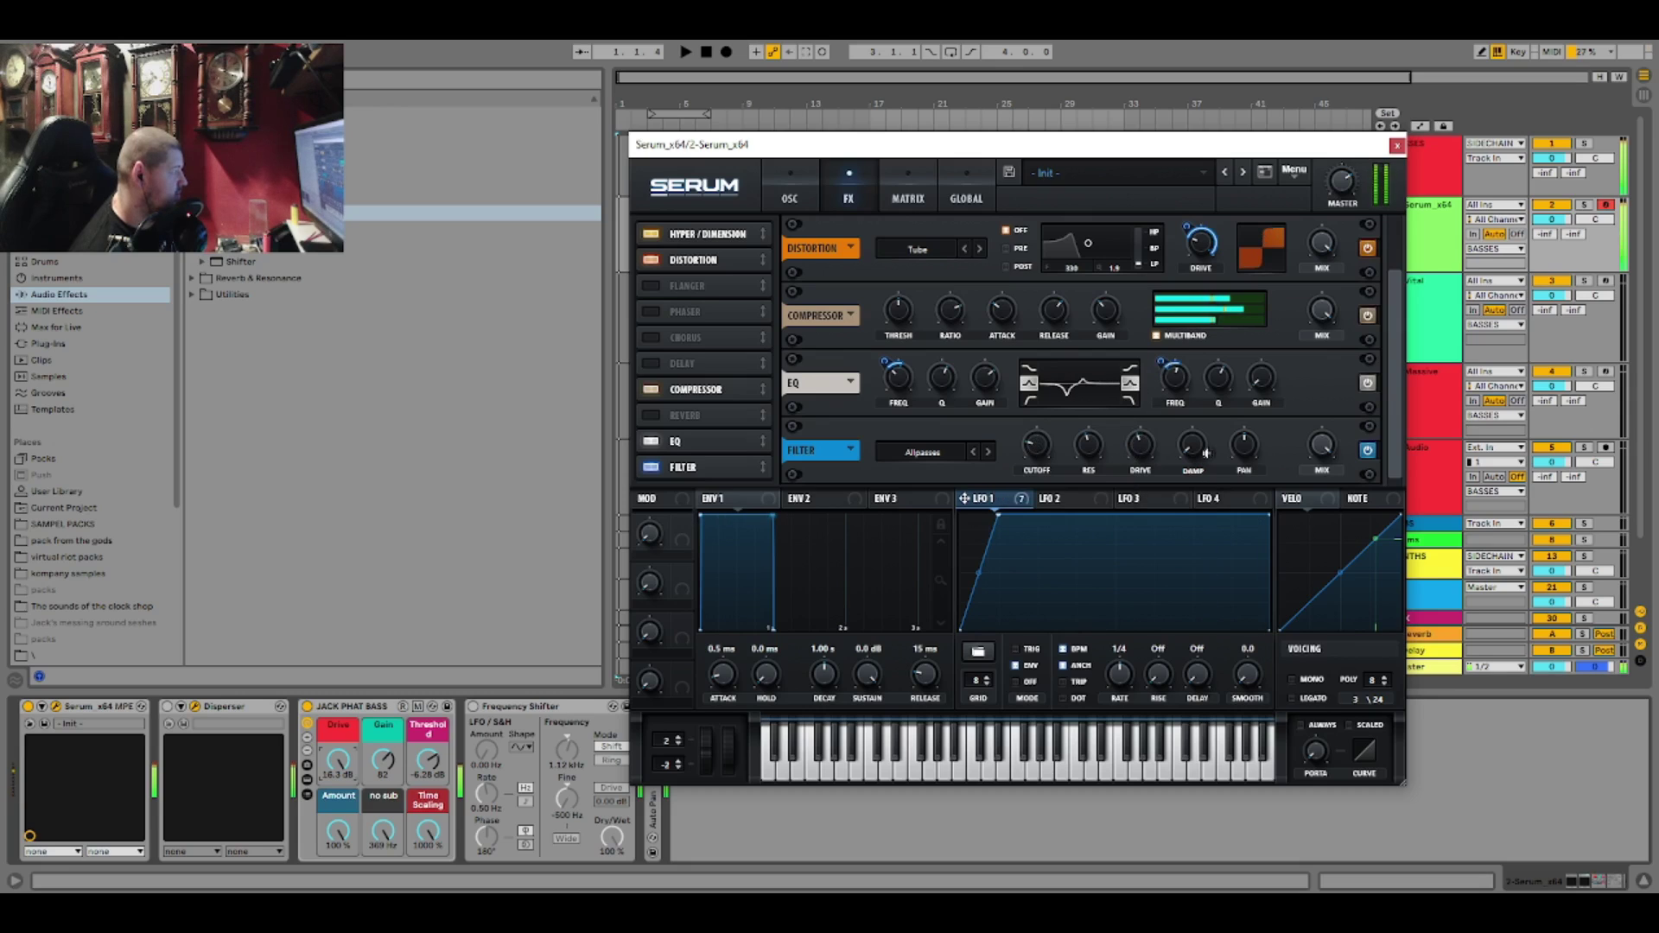
{"action": "left_click_drag", "start_coordinate": [1210, 391], "coordinate": [1212, 376]}
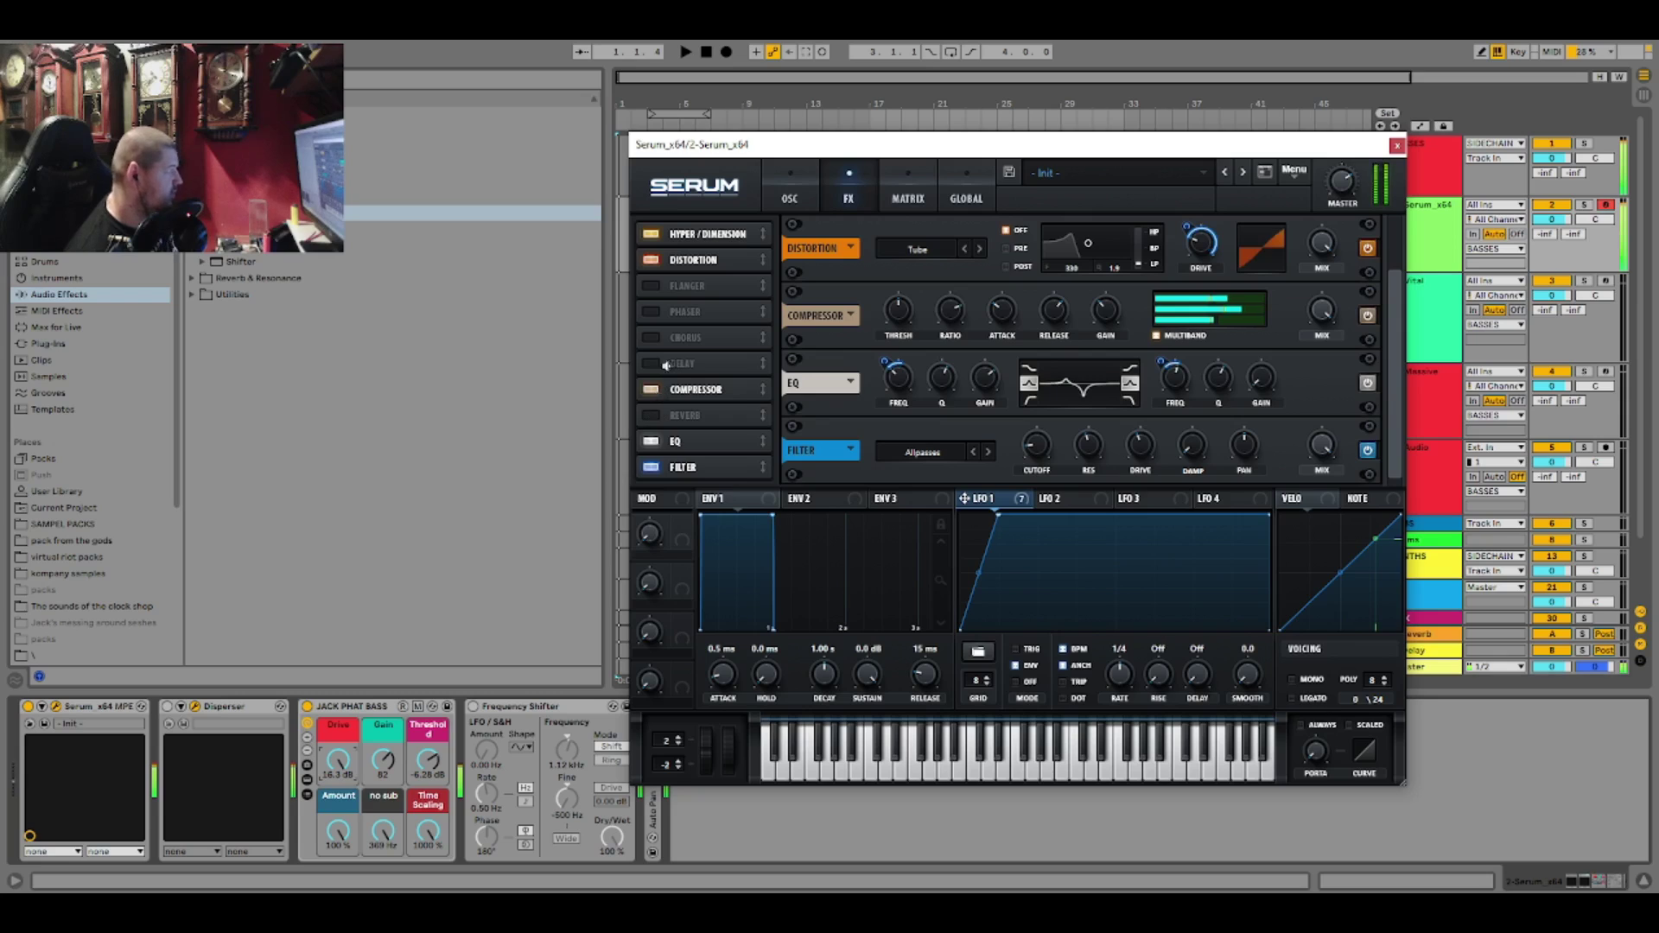
- Load the saved preset "sustain" in Serum
{"action": "left_click", "coordinate": [798, 188]}
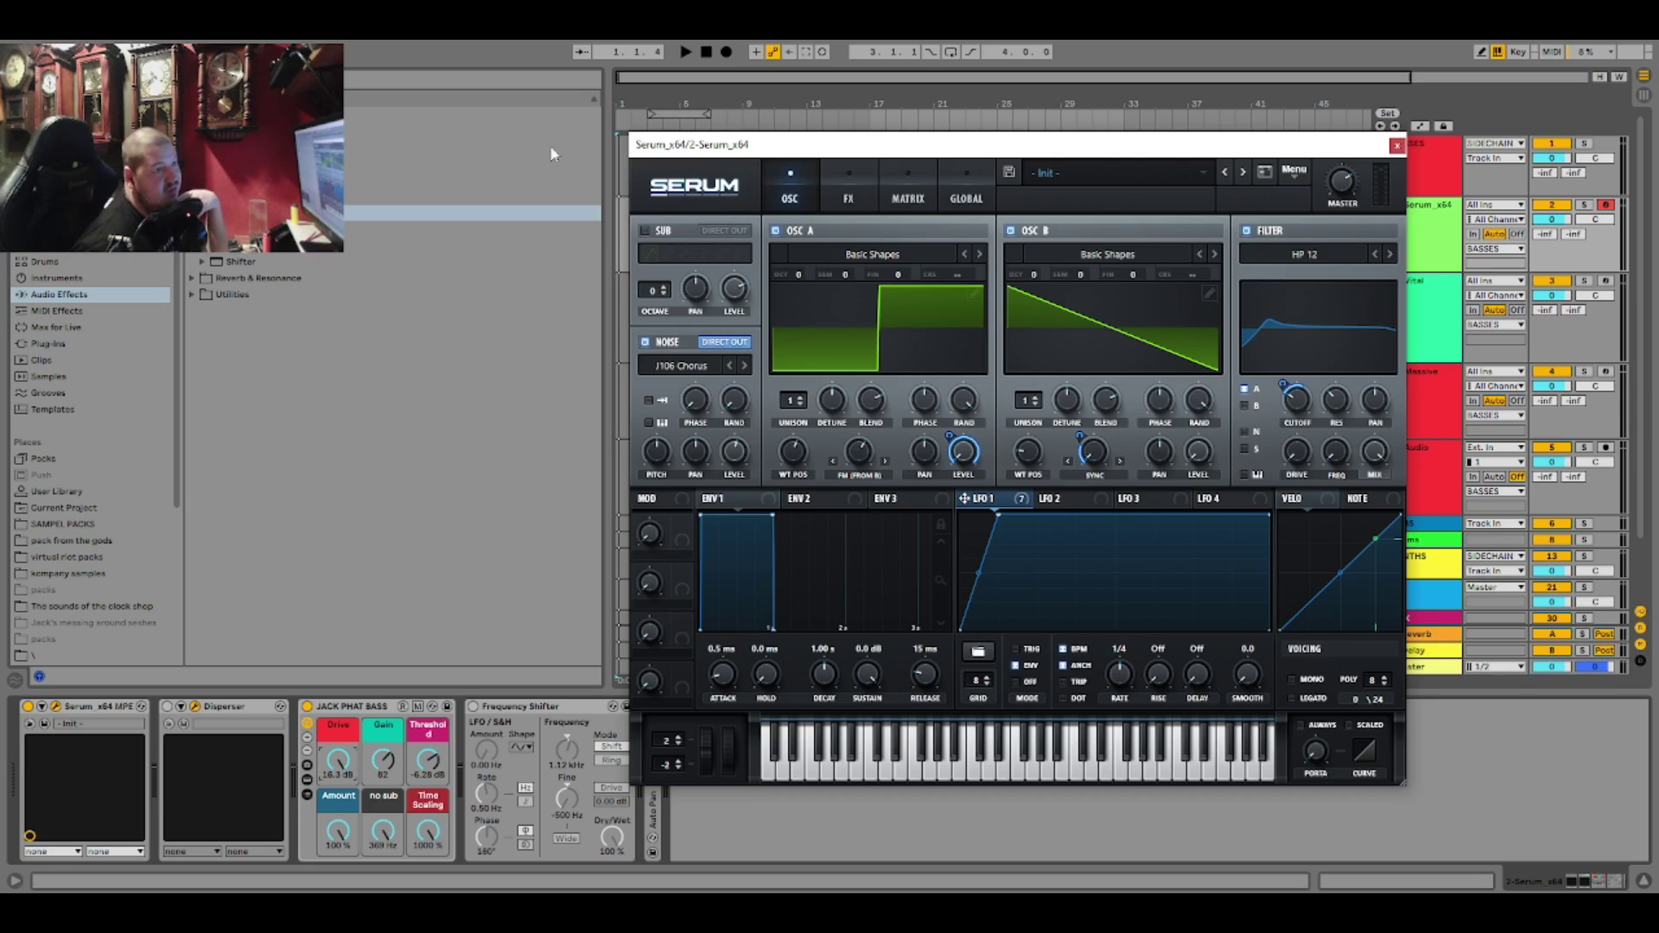
{"action": "left_click", "coordinate": [1116, 164]}
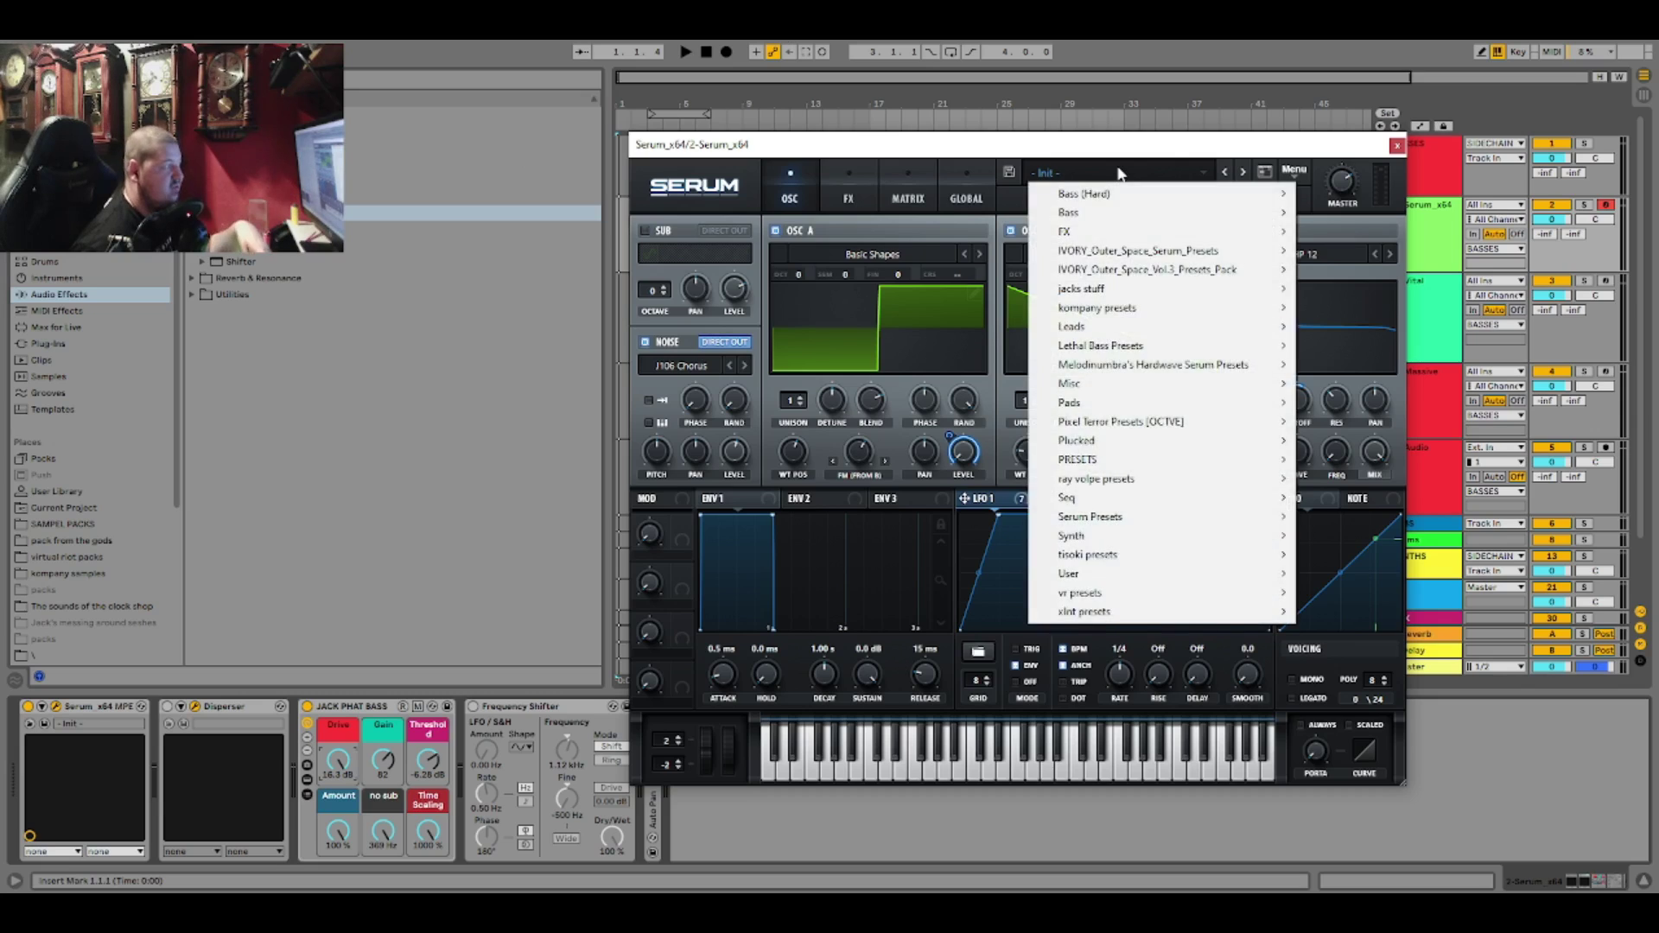
{"action": "left_click", "coordinate": [1040, 511]}
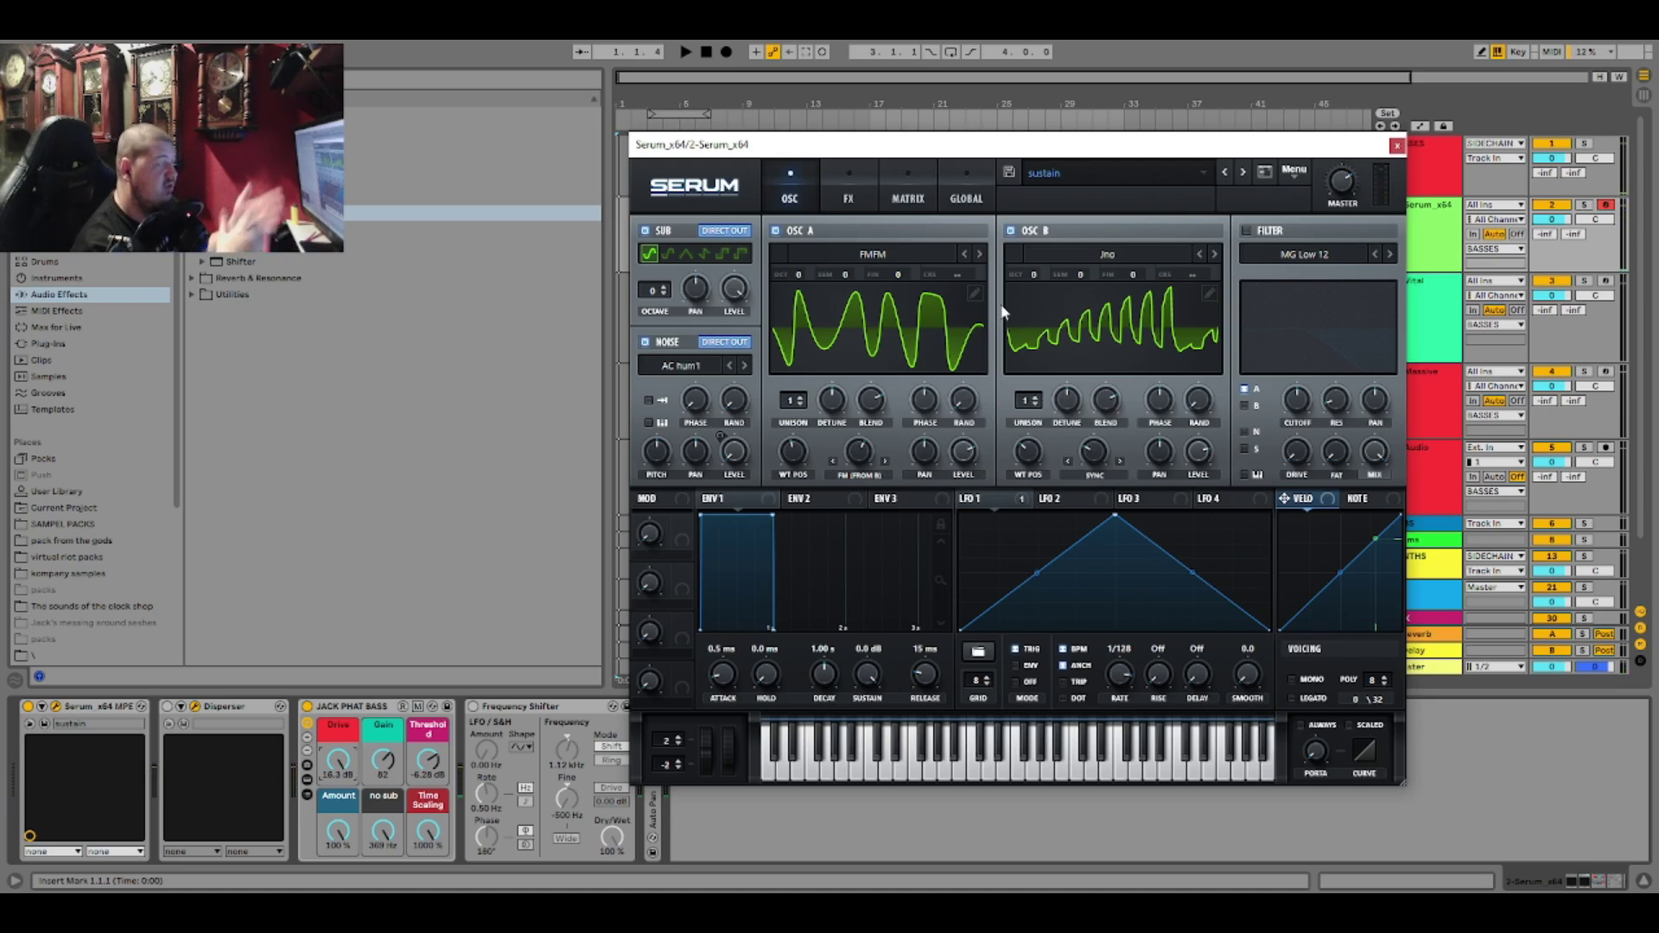
- Examine where the sustain preset's oscillator A wavetable is stored, what LFO 1 modulates, and which effects it uses
{"action": "left_click", "coordinate": [857, 257]}
{"action": "mouse_move", "coordinate": [859, 301]}
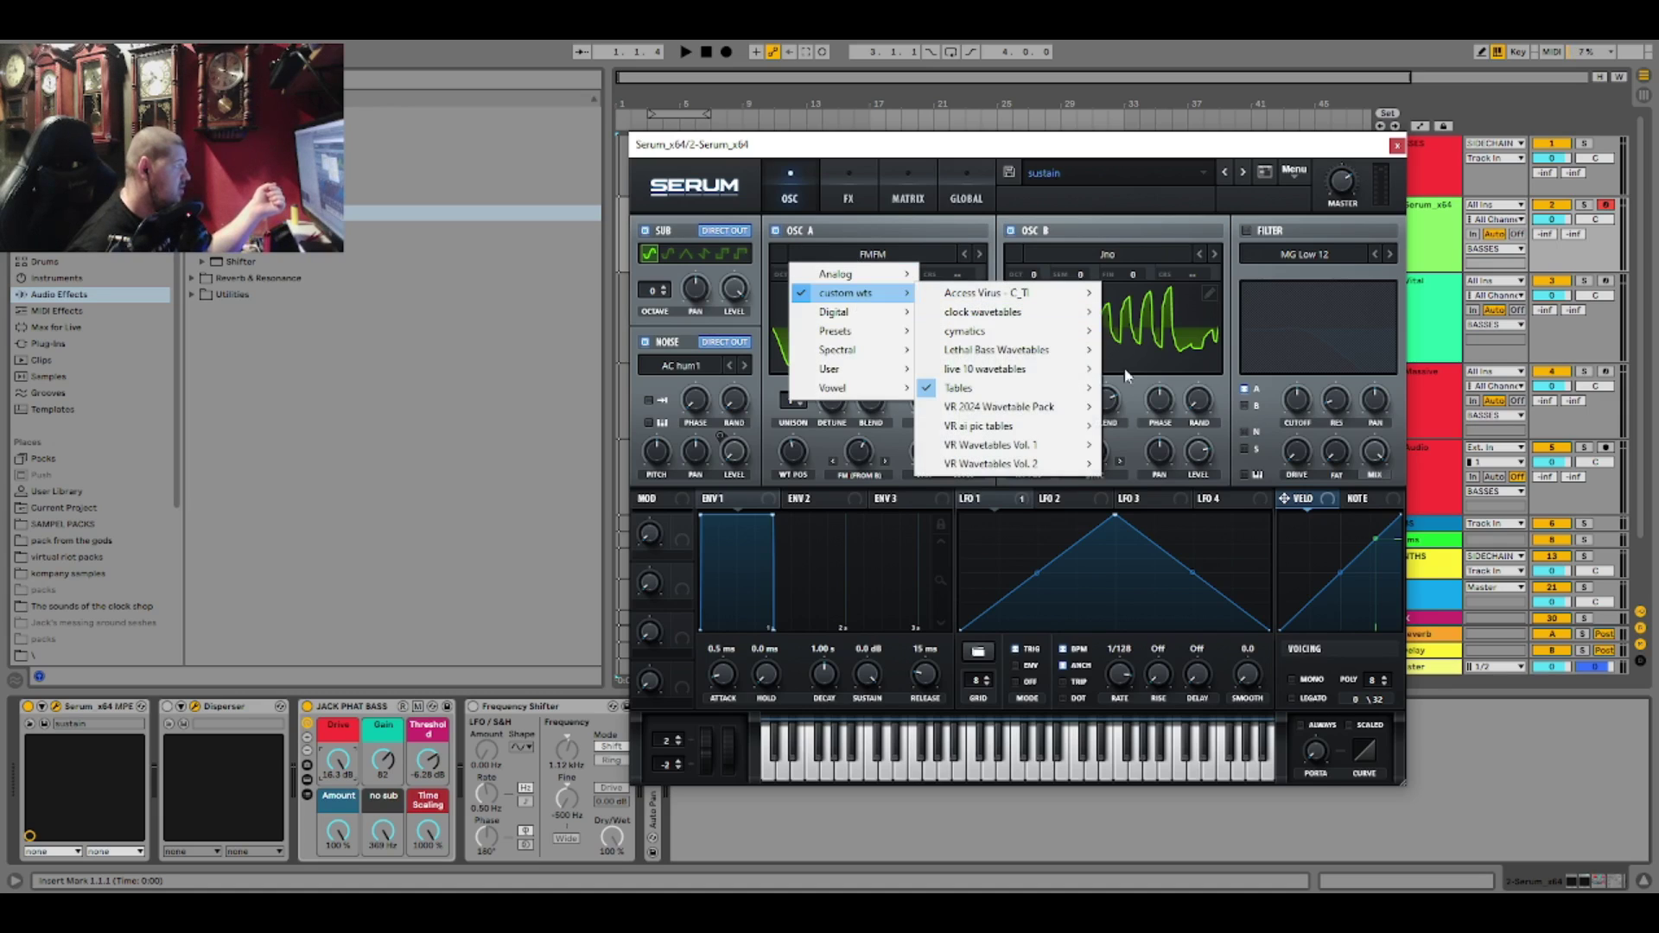
{"action": "mouse_move", "coordinate": [1080, 389]}
{"action": "mouse_move", "coordinate": [1247, 432]}
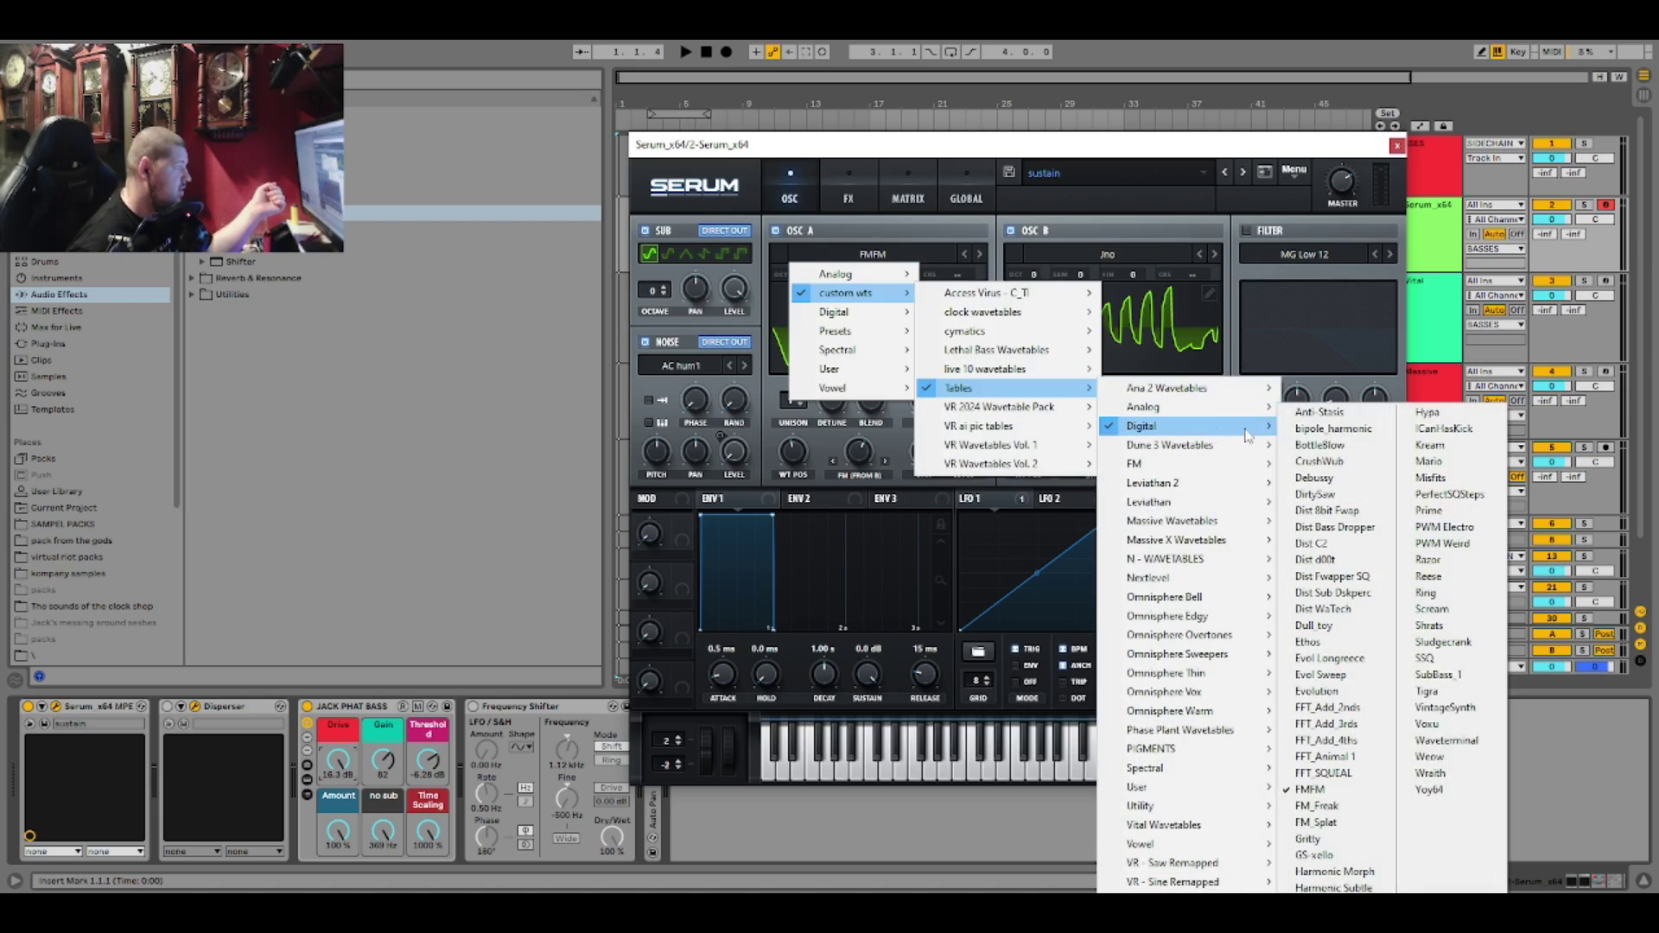
{"action": "left_click", "coordinate": [1141, 155]}
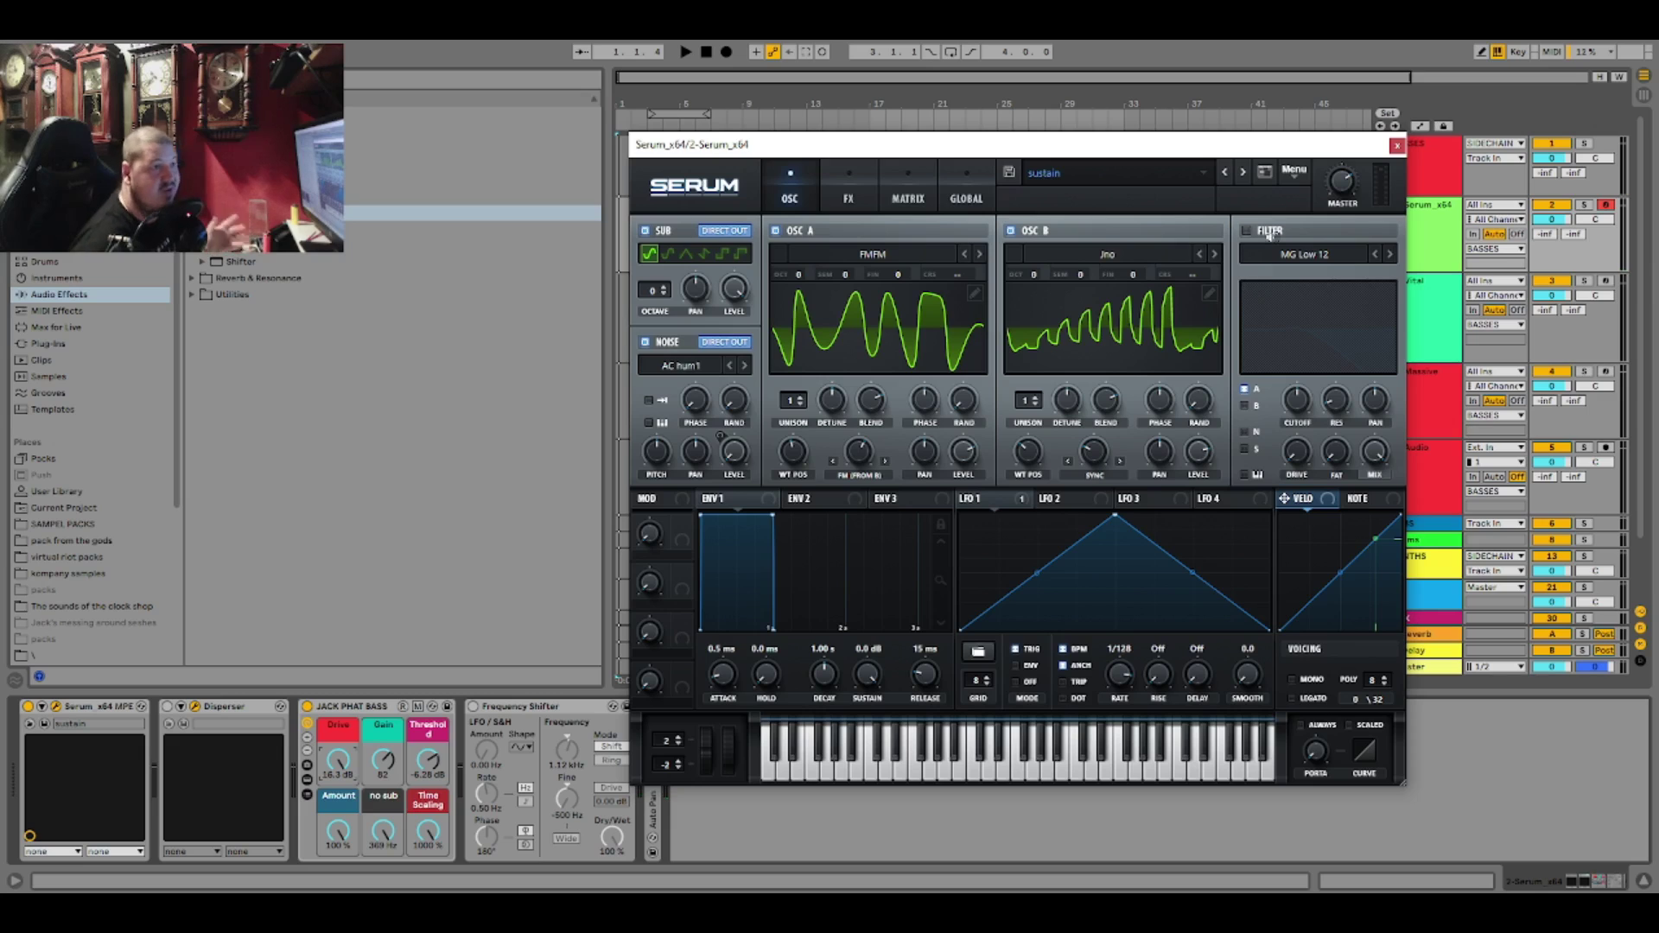
{"action": "left_click", "coordinate": [848, 177]}
{"action": "left_click", "coordinate": [793, 197]}
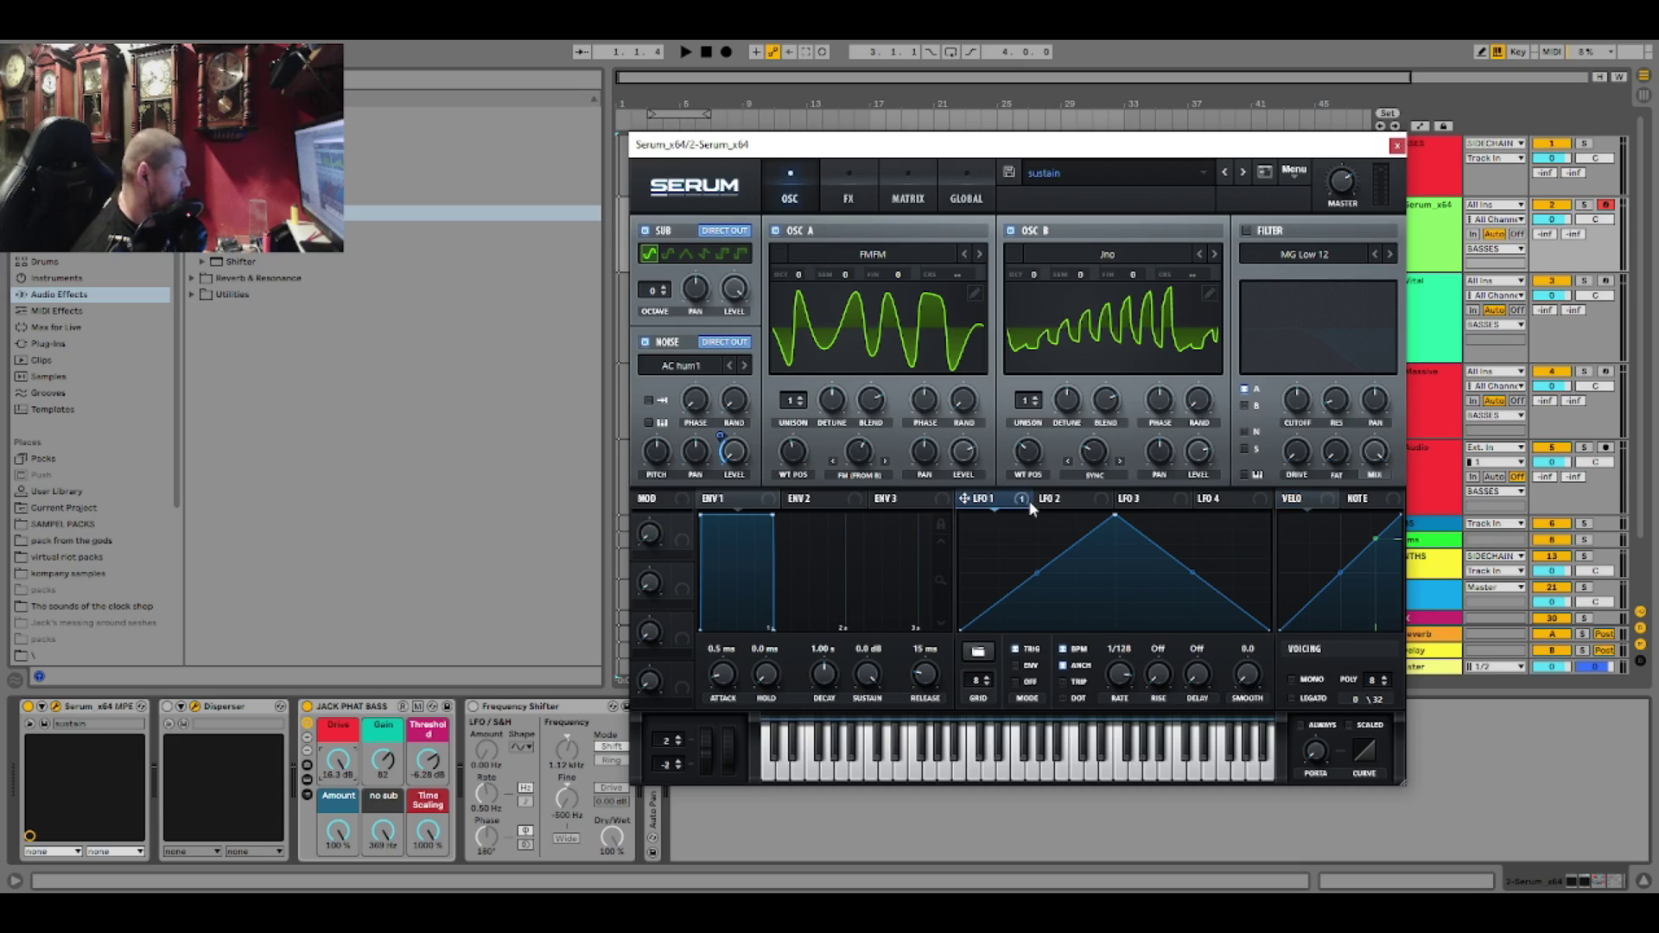
{"action": "mouse_move", "coordinate": [1028, 505]}
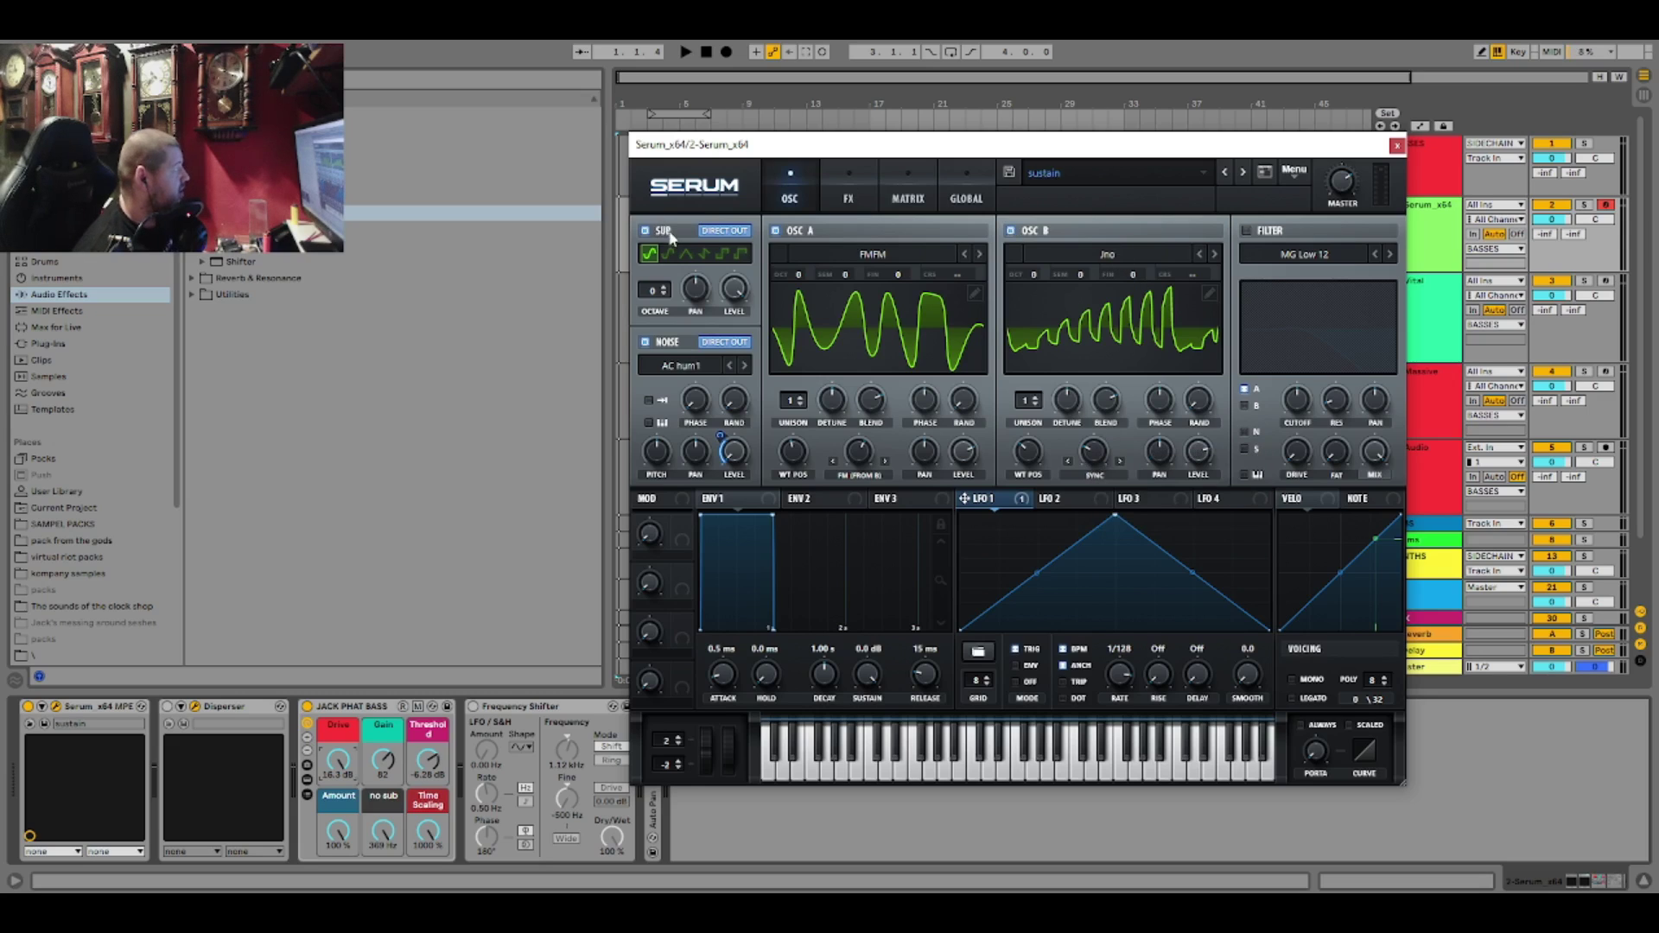
{"action": "left_click", "coordinate": [848, 198]}
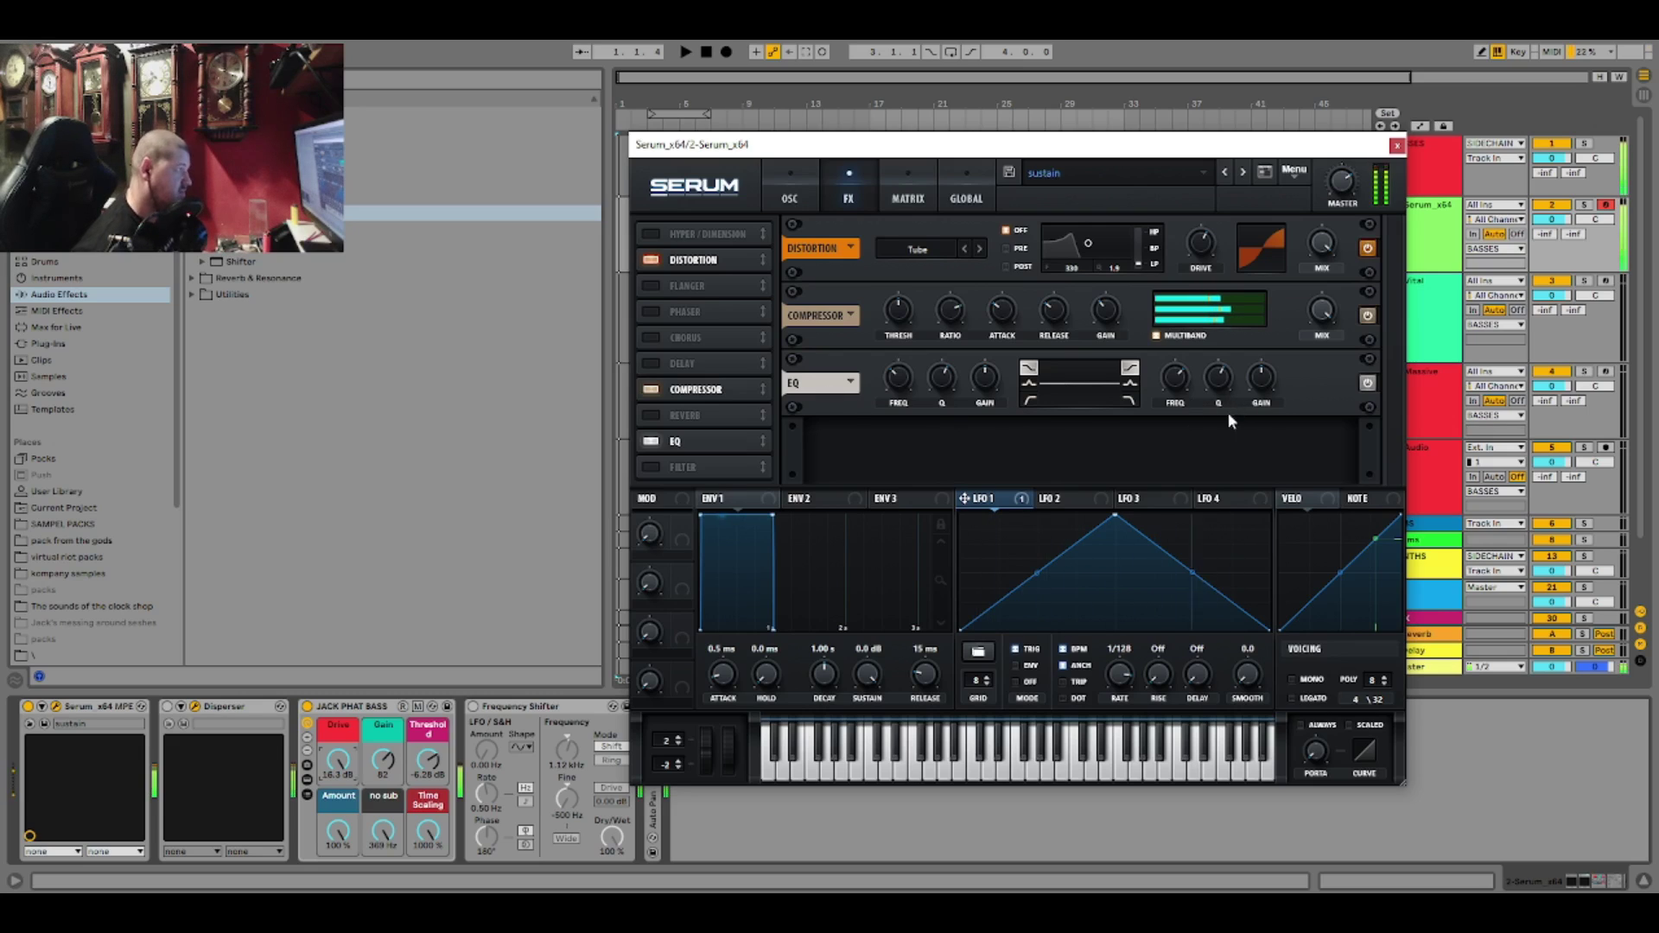
{"action": "left_click", "coordinate": [811, 185]}
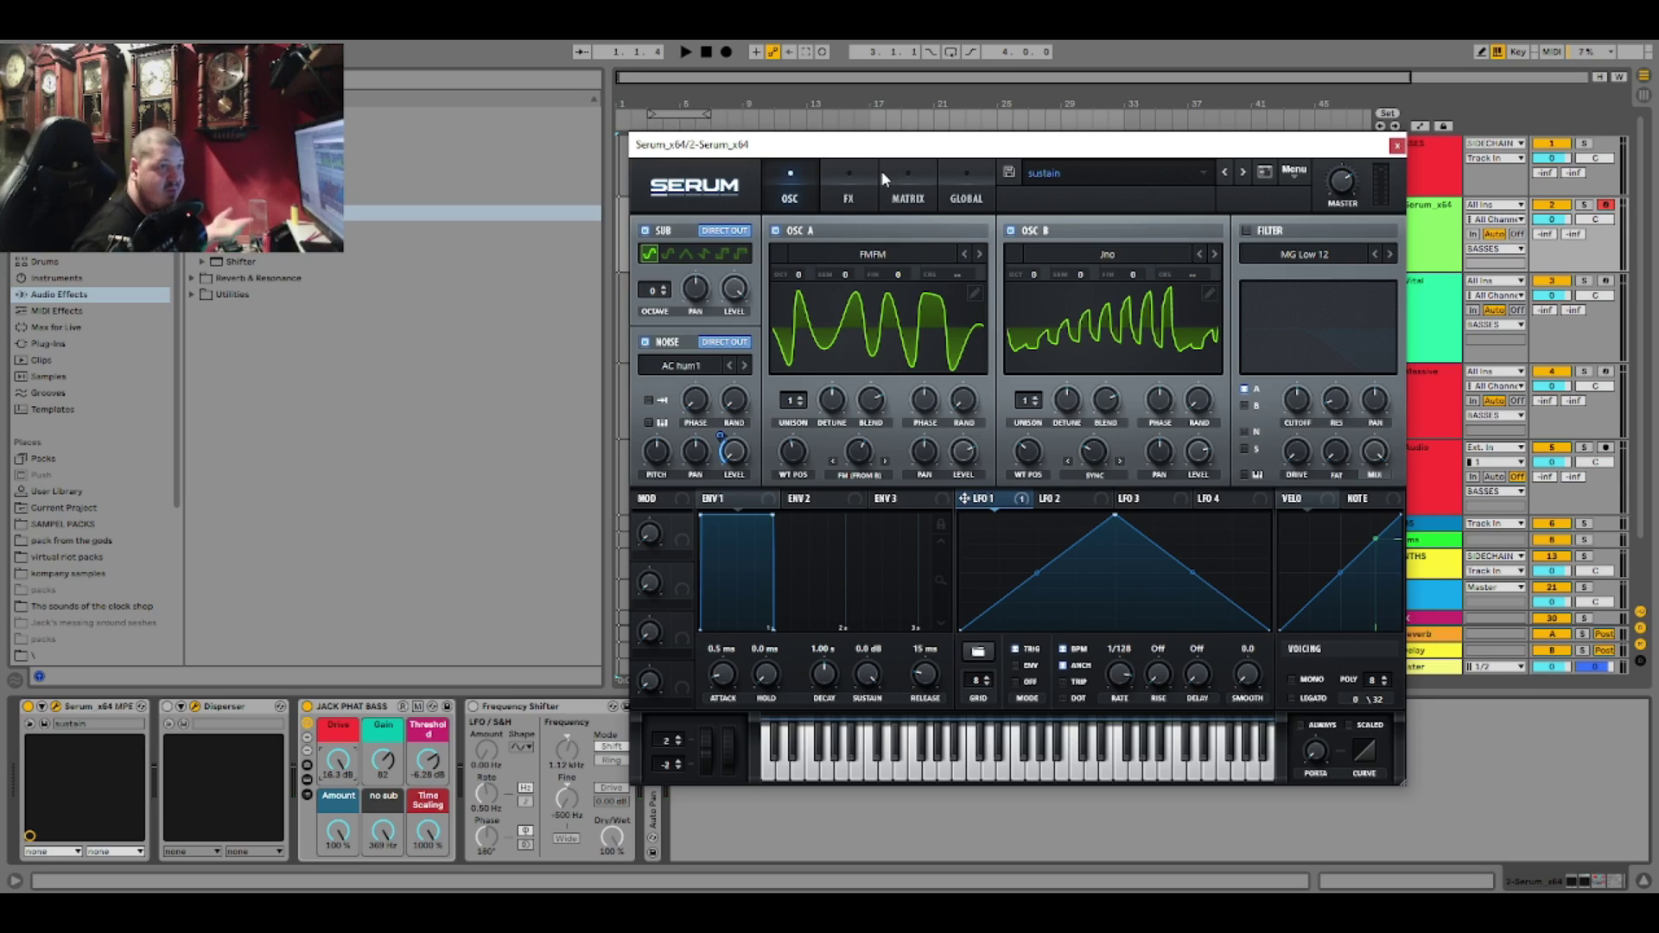
- Load the "sustain boi" preset and examine its LFO 1 modulation, effects chain and Reverb filter type
{"action": "left_click", "coordinate": [1113, 179]}
{"action": "left_click", "coordinate": [1046, 614]}
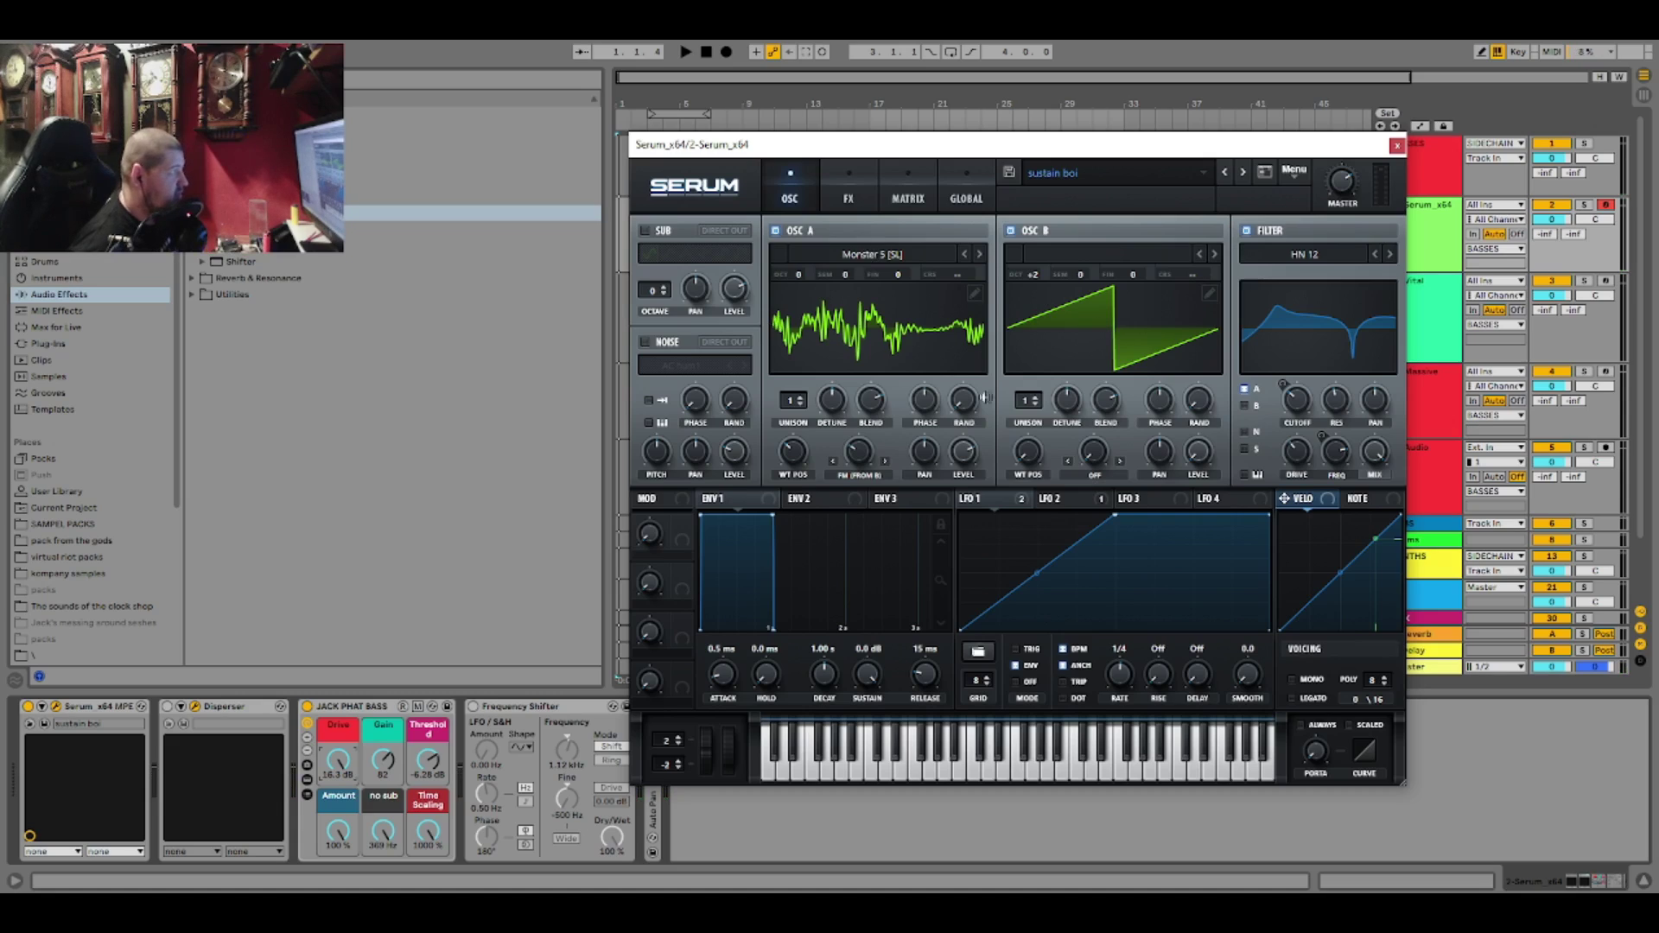
{"action": "left_click", "coordinate": [989, 499]}
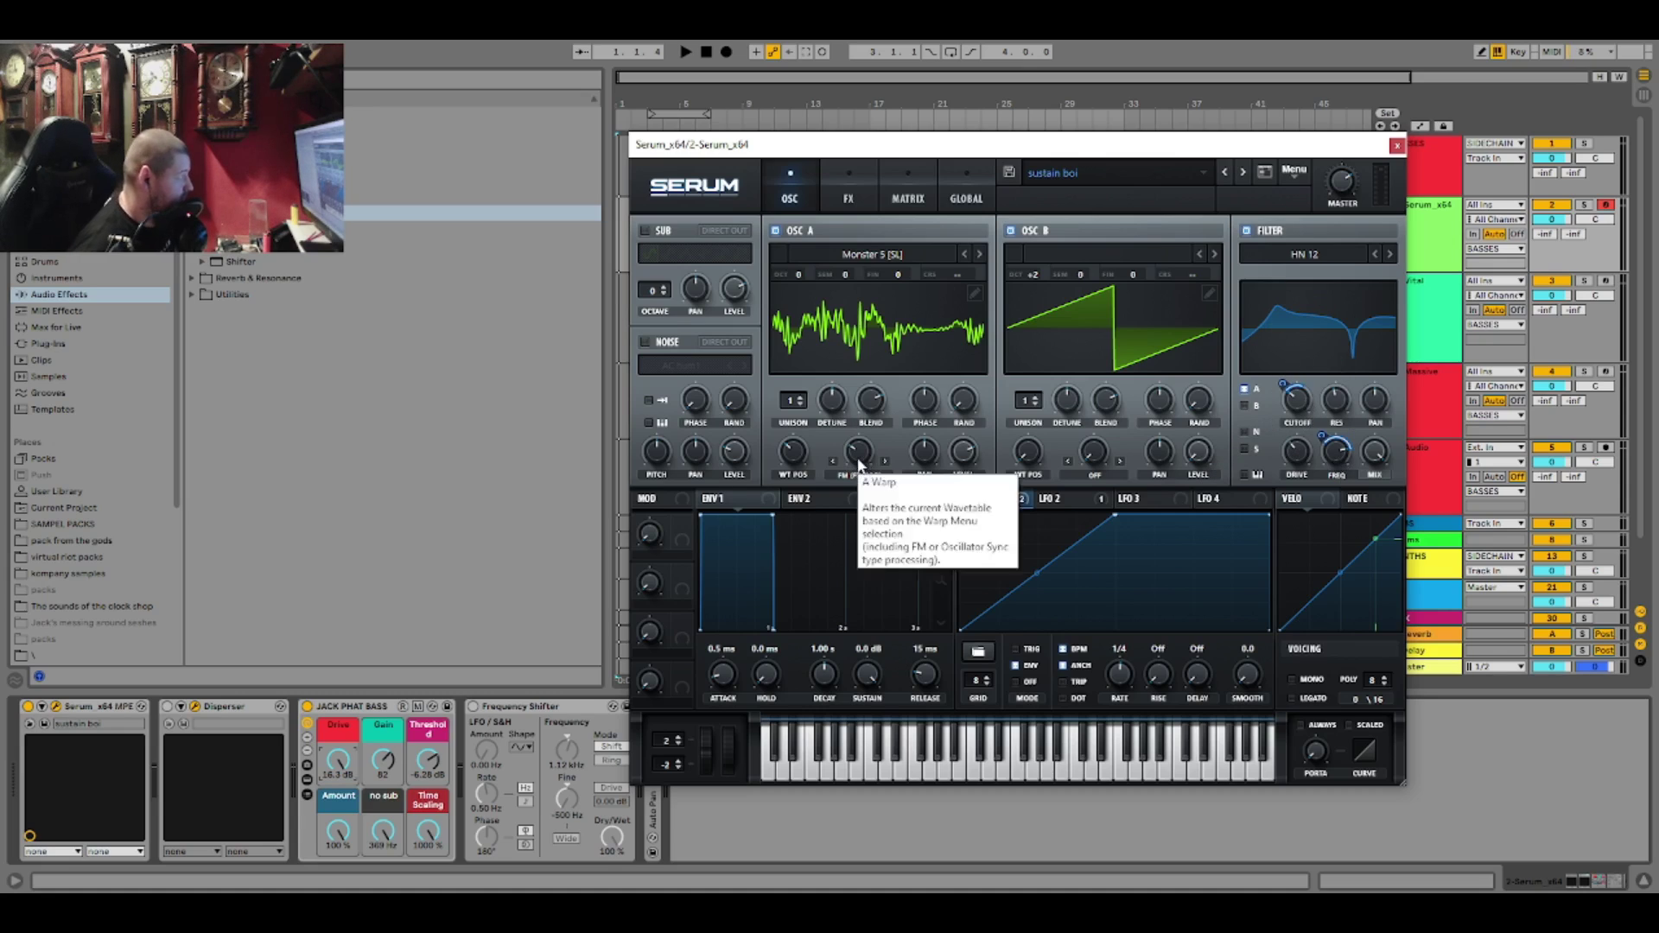
{"action": "left_click", "coordinate": [850, 186]}
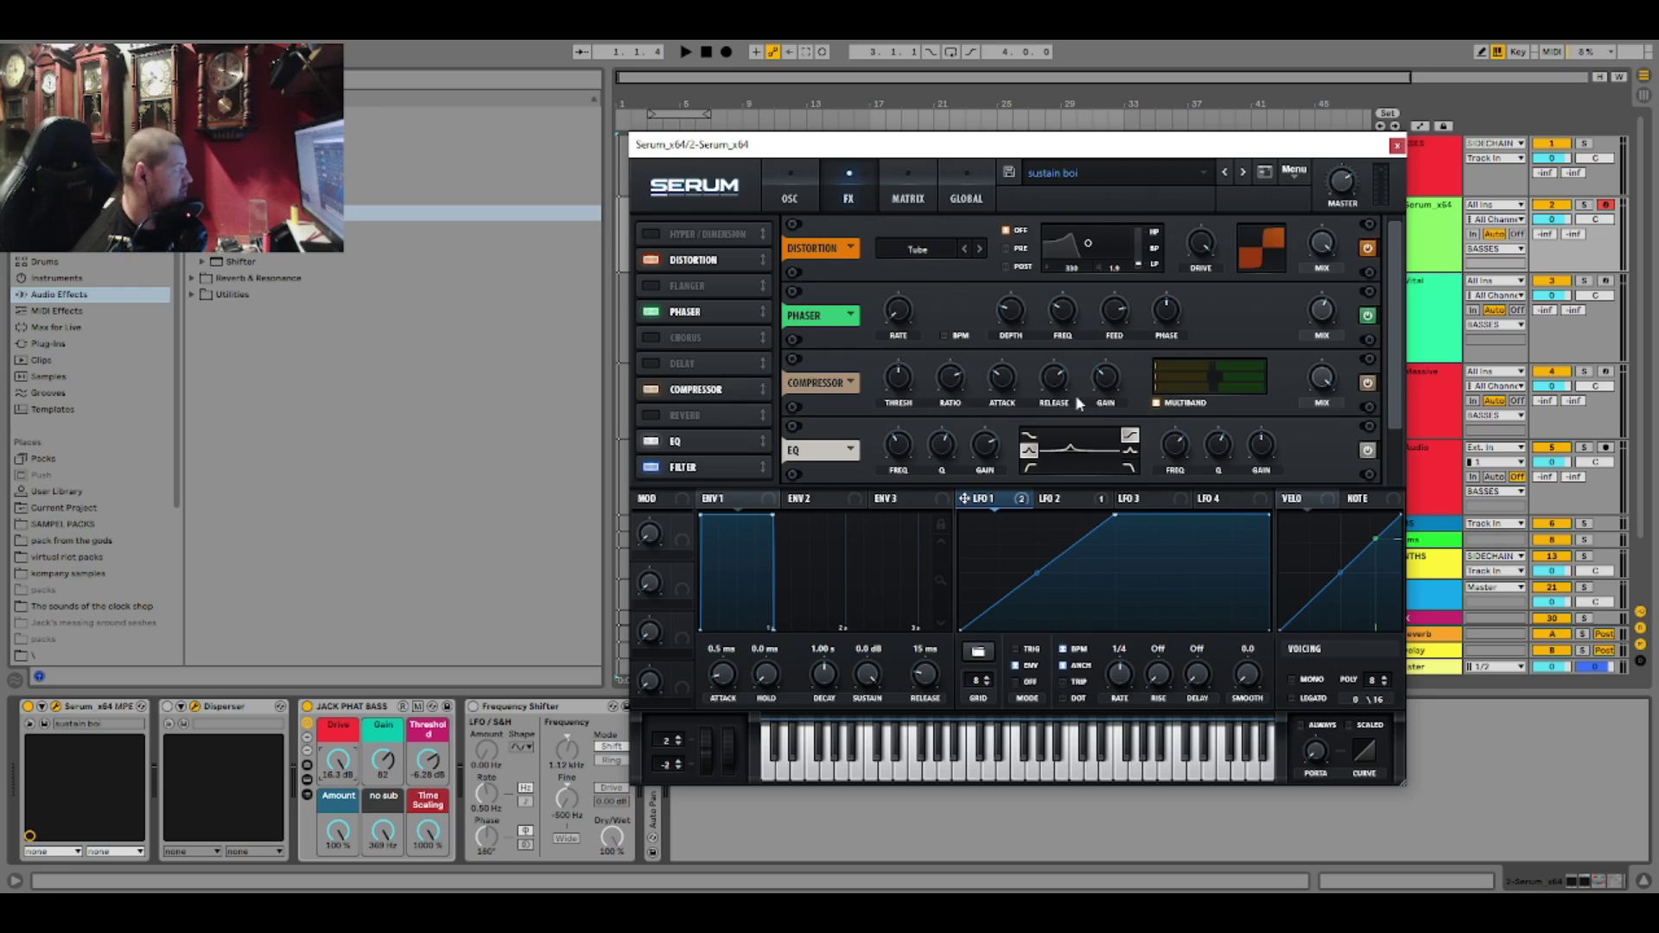
{"action": "scroll", "coordinate": [1365, 467], "scroll_direction": "down", "scroll_amount": 1}
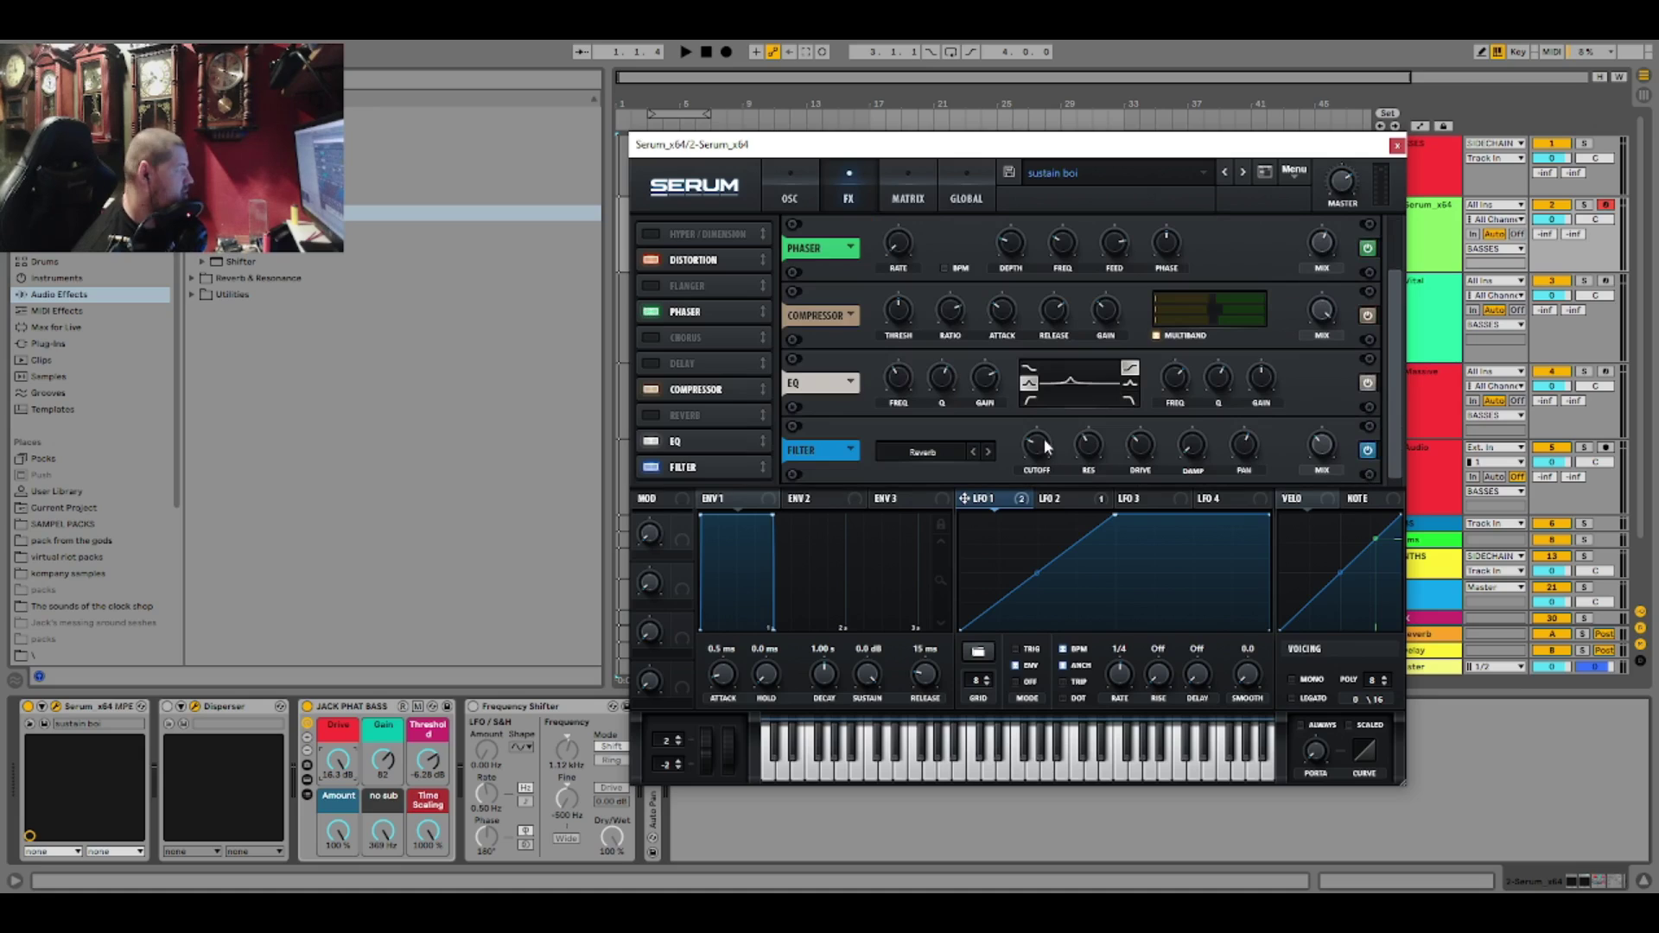
{"action": "left_click", "coordinate": [789, 196]}
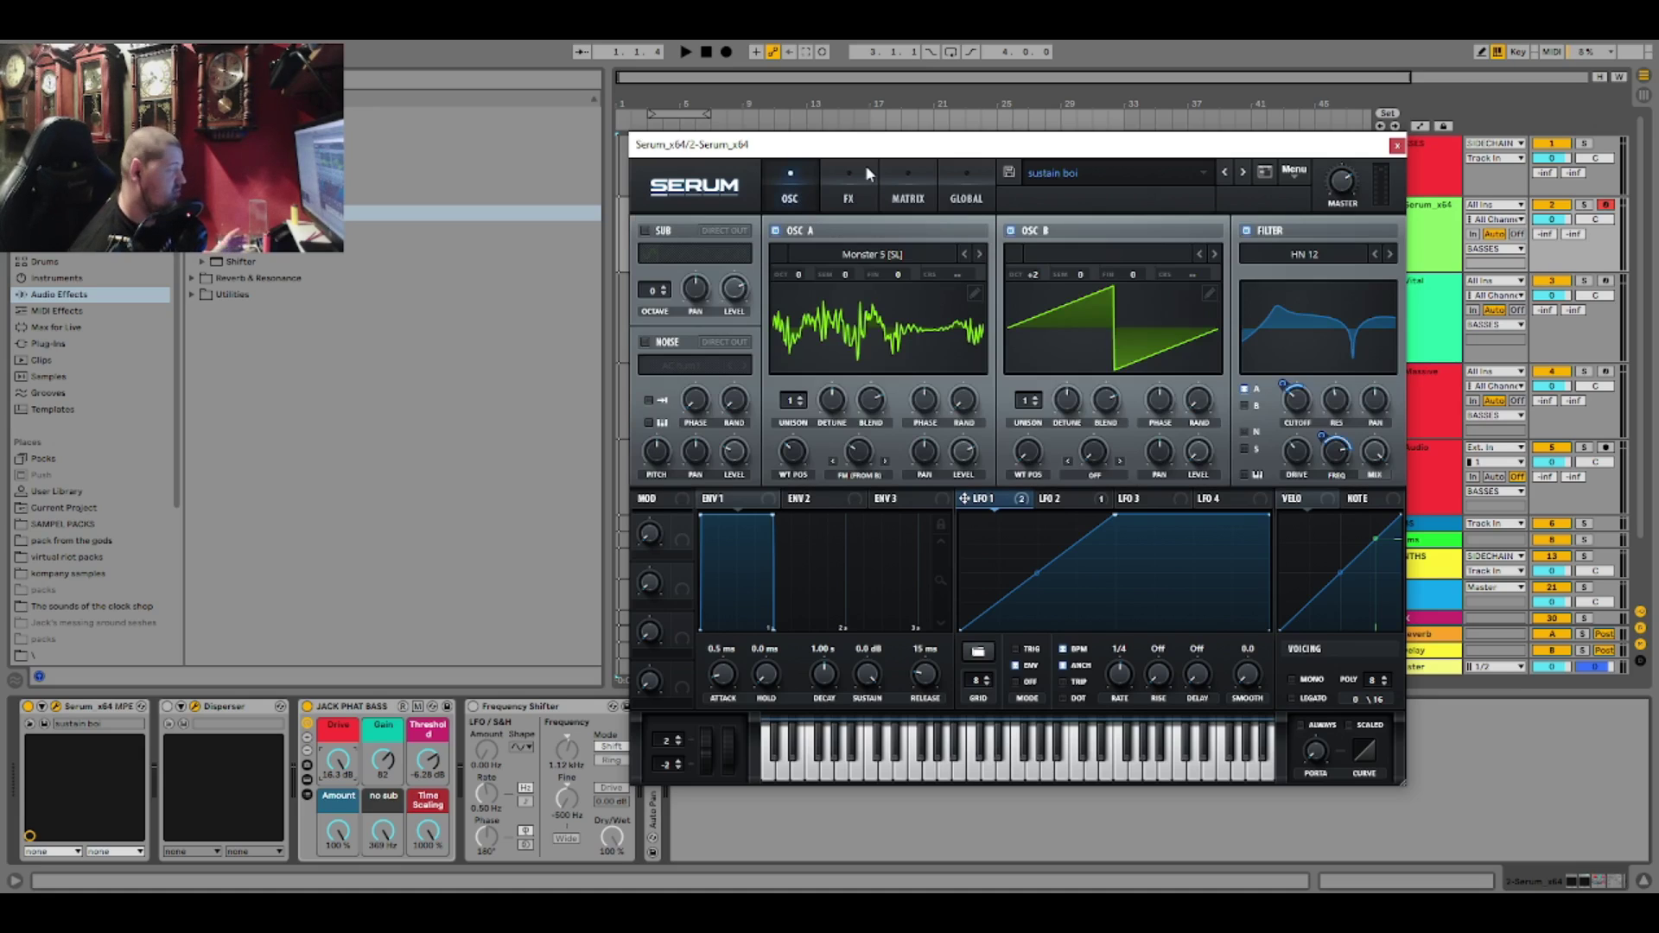